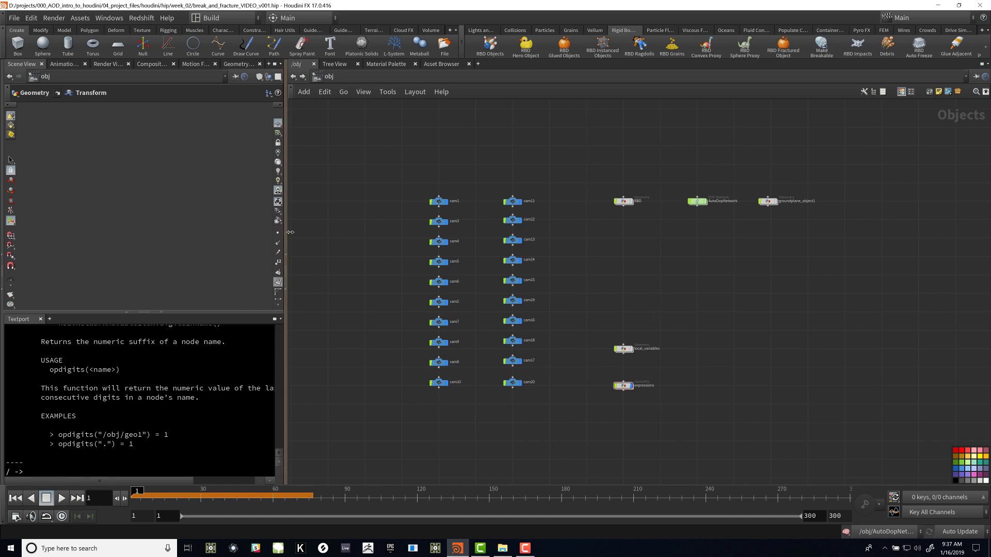
# Step: Widen the scene view side of the layout and change the Textport pane to a Motion FX View
pyautogui.moveTo(285, 234); pyautogui.dragTo(442, 314)
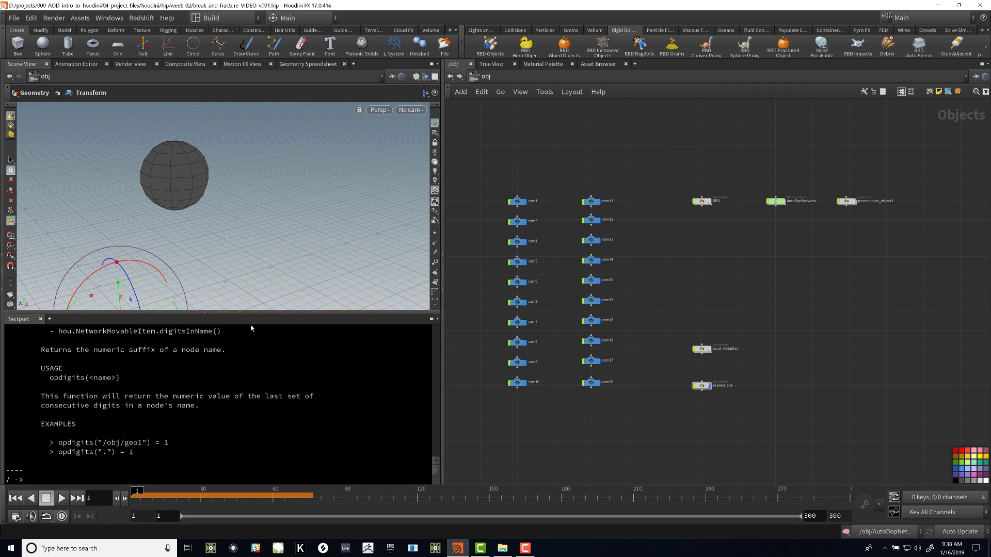
pyautogui.click(437, 319)
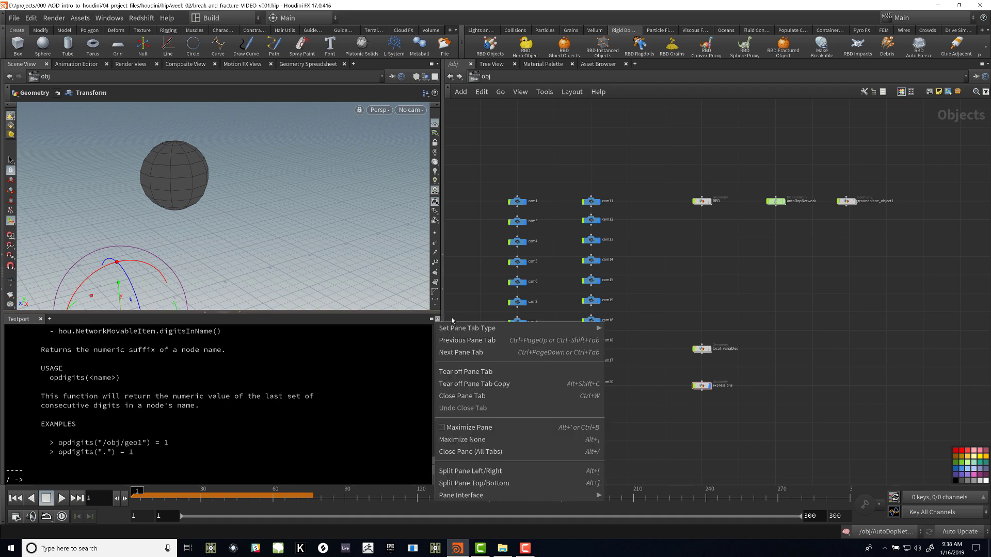
pyautogui.click(452, 320)
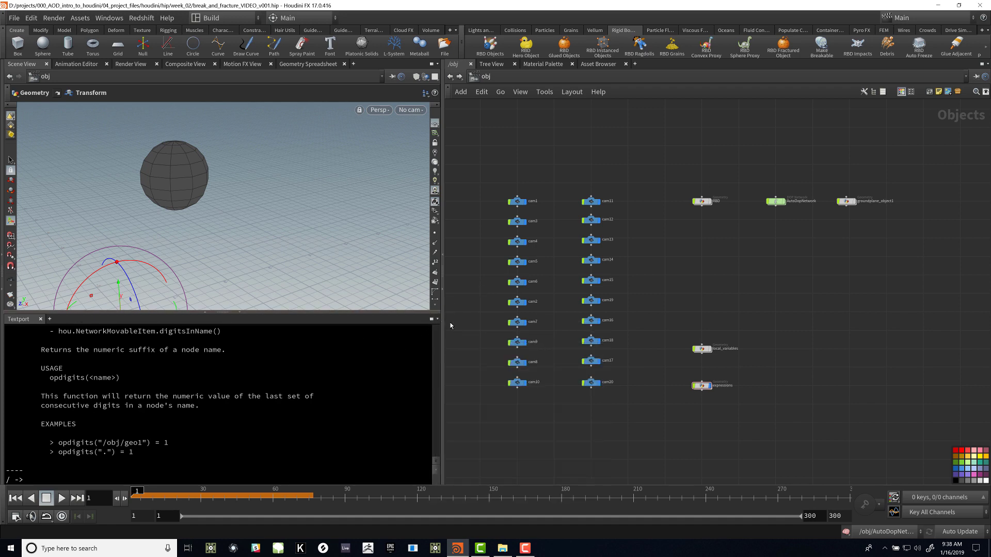
pyautogui.rightClick(24, 324)
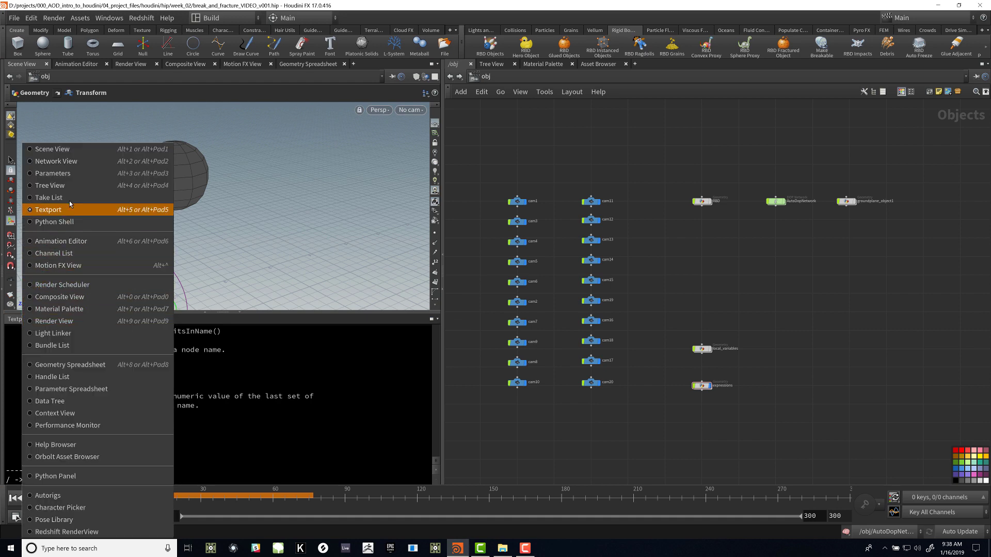
pyautogui.press('Escape')
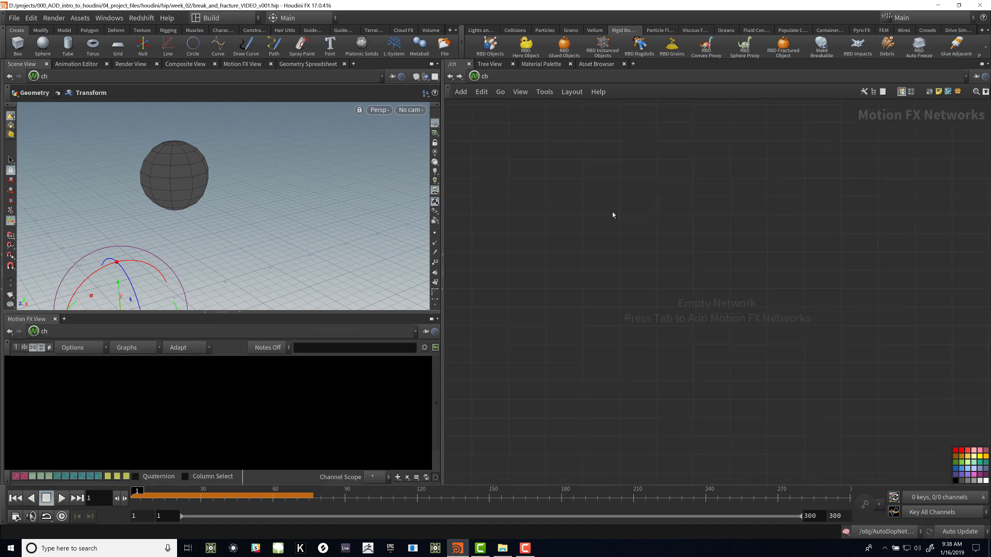
# Step: Look through the obj, ch, img, mat, out and shop contexts in the network editor, finishing in ch
pyautogui.click(516, 75)
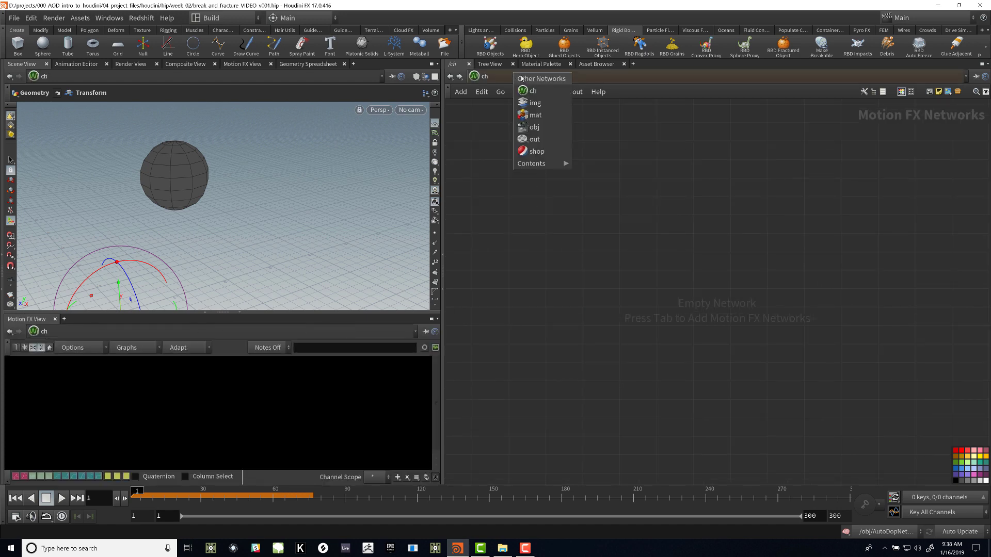
pyautogui.click(535, 127)
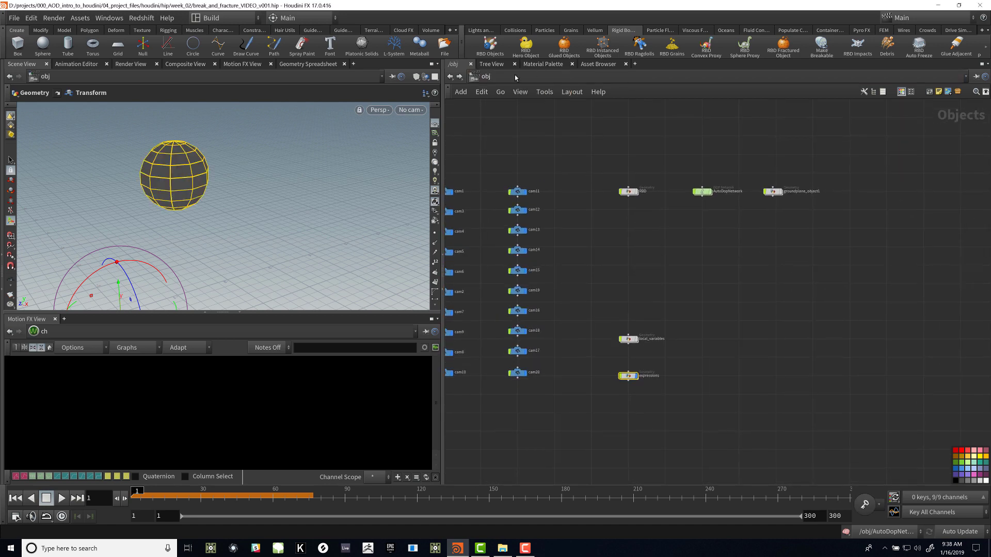
pyautogui.click(488, 78)
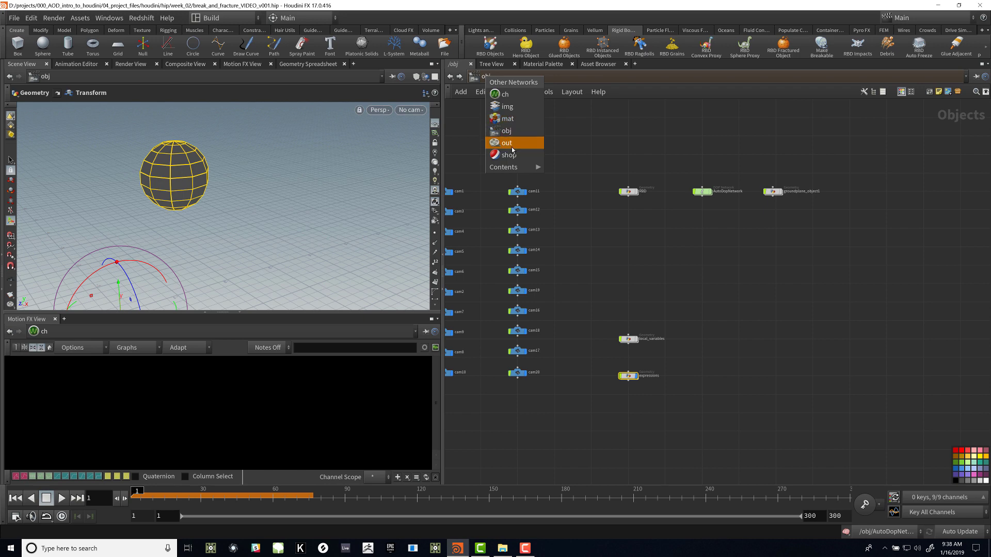
pyautogui.click(516, 95)
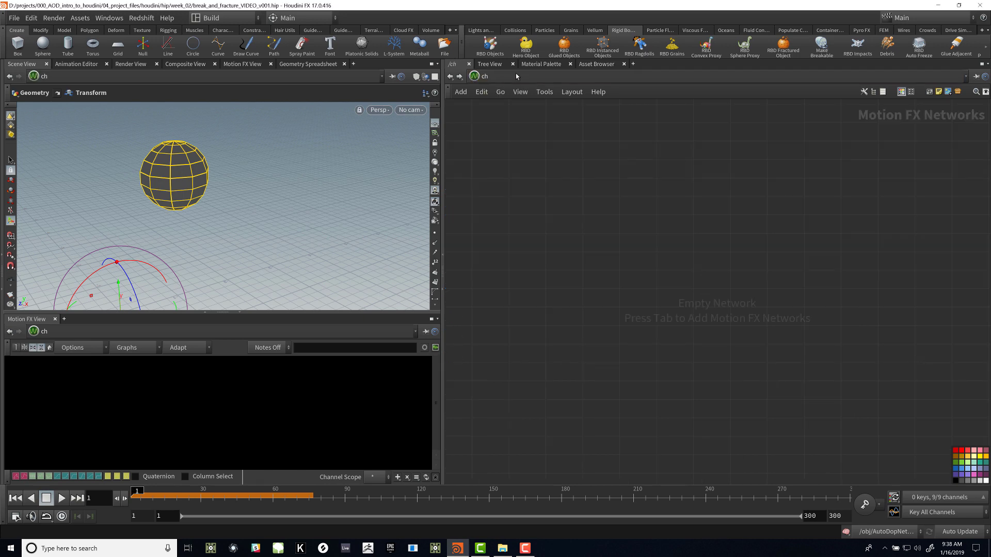
pyautogui.click(517, 76)
pyautogui.click(540, 107)
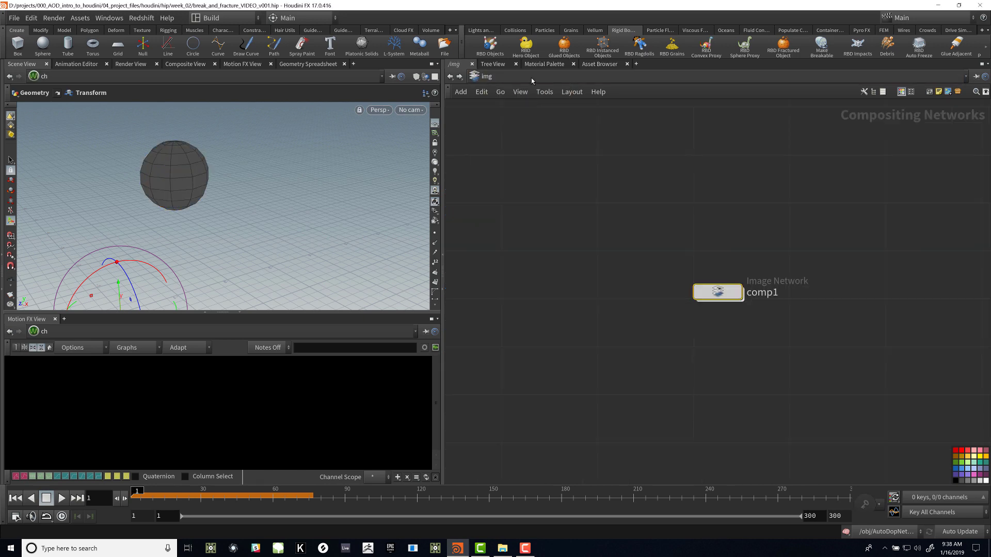
pyautogui.click(533, 76)
pyautogui.click(556, 119)
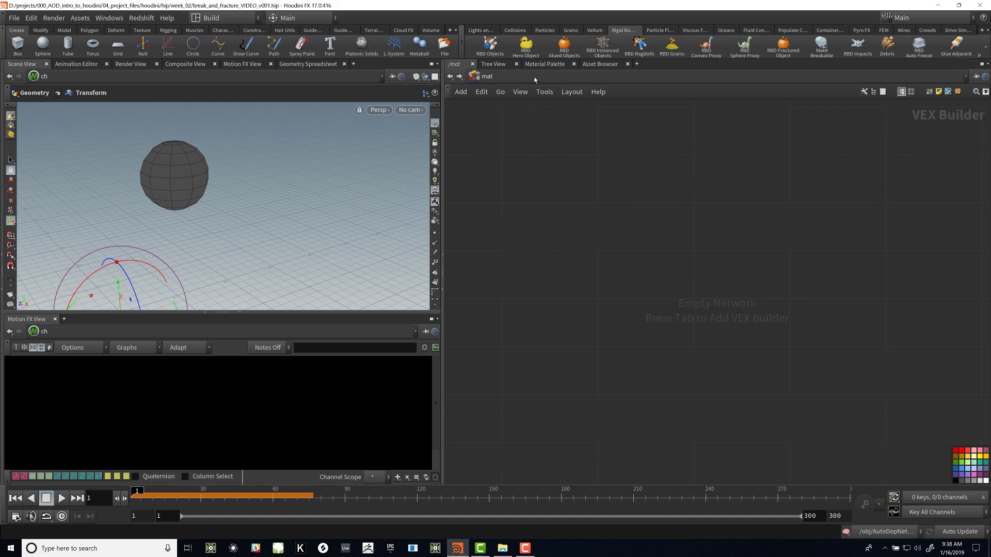
pyautogui.click(539, 77)
pyautogui.click(553, 131)
pyautogui.click(529, 77)
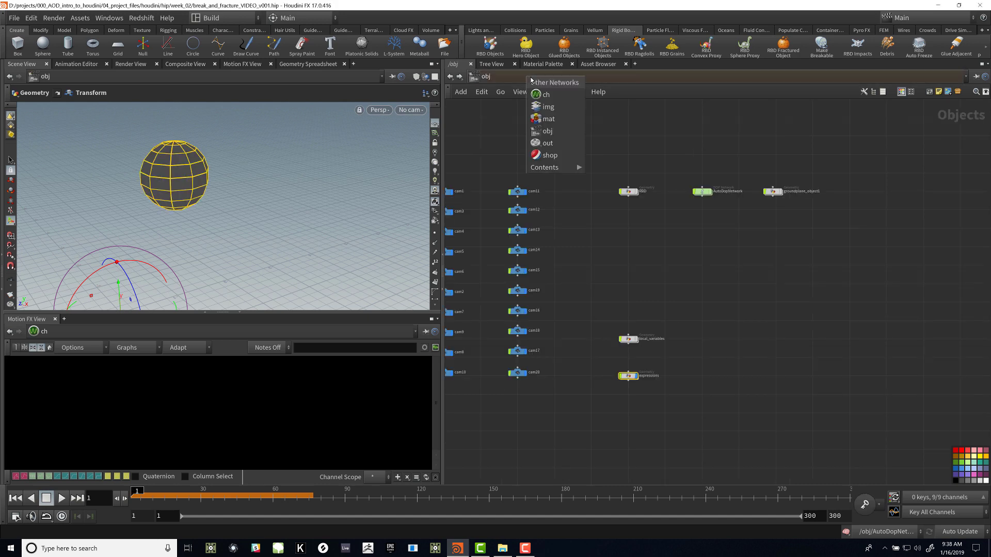
pyautogui.click(544, 143)
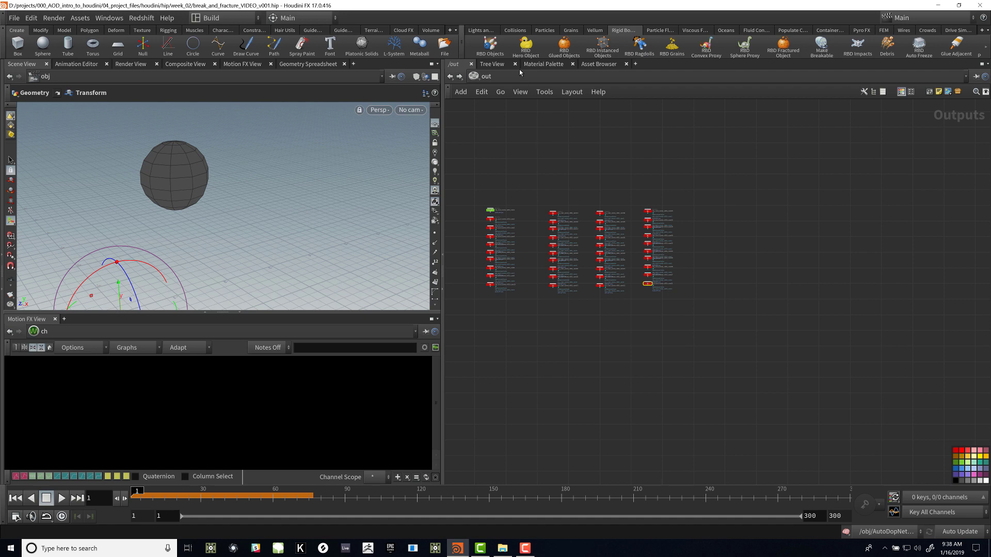
pyautogui.click(521, 76)
pyautogui.click(545, 155)
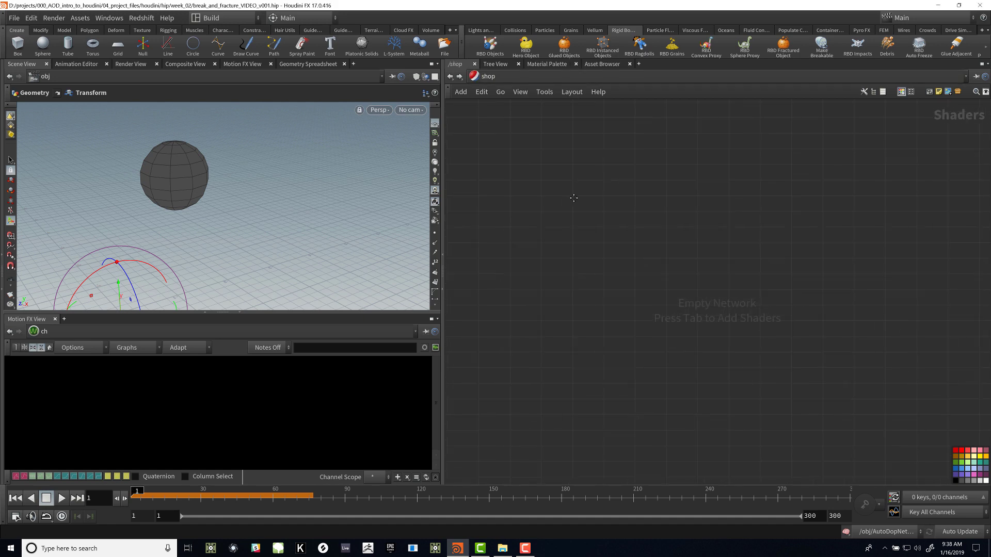
pyautogui.click(513, 77)
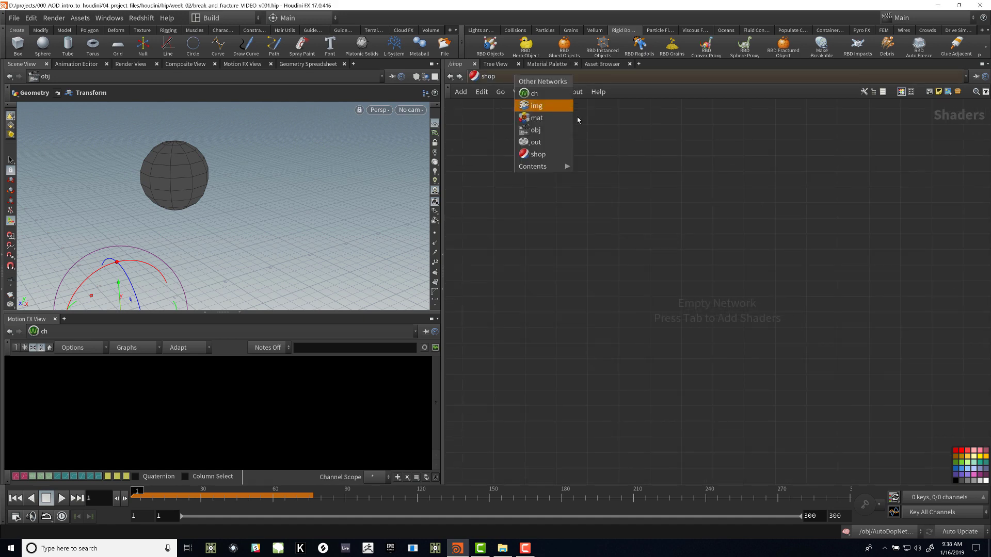
pyautogui.click(551, 94)
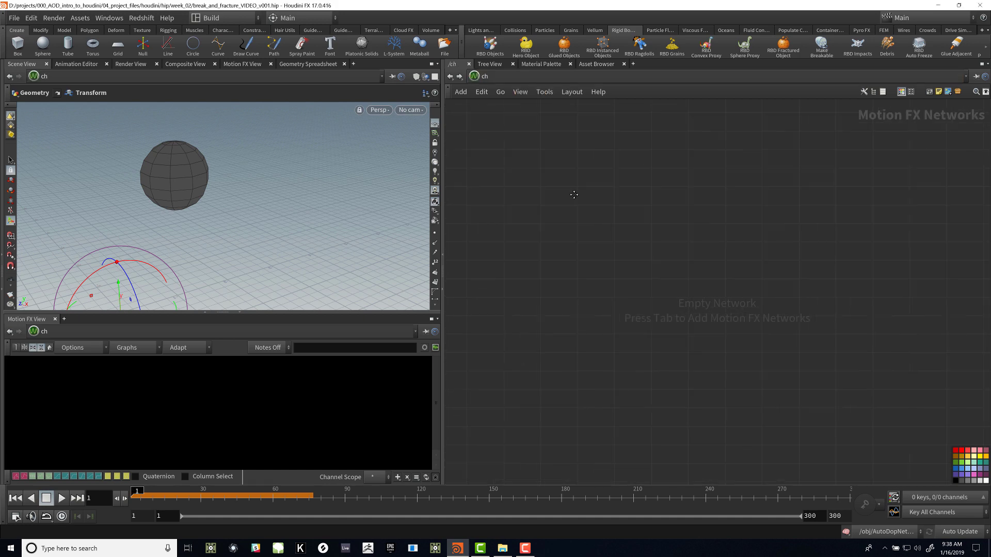
# Step: Return the network editor to the obj context and enter the RBD geometry node
pyautogui.click(518, 78)
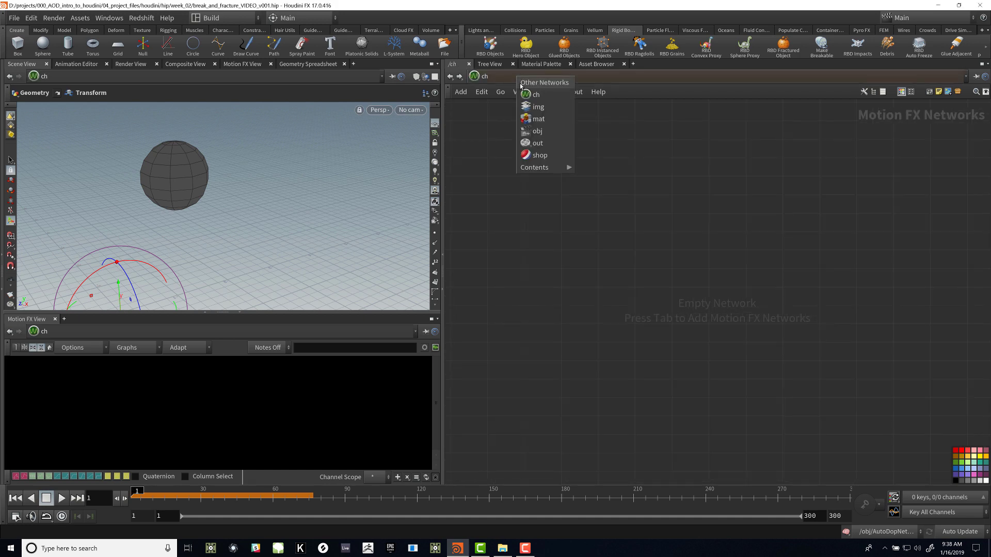
pyautogui.click(539, 131)
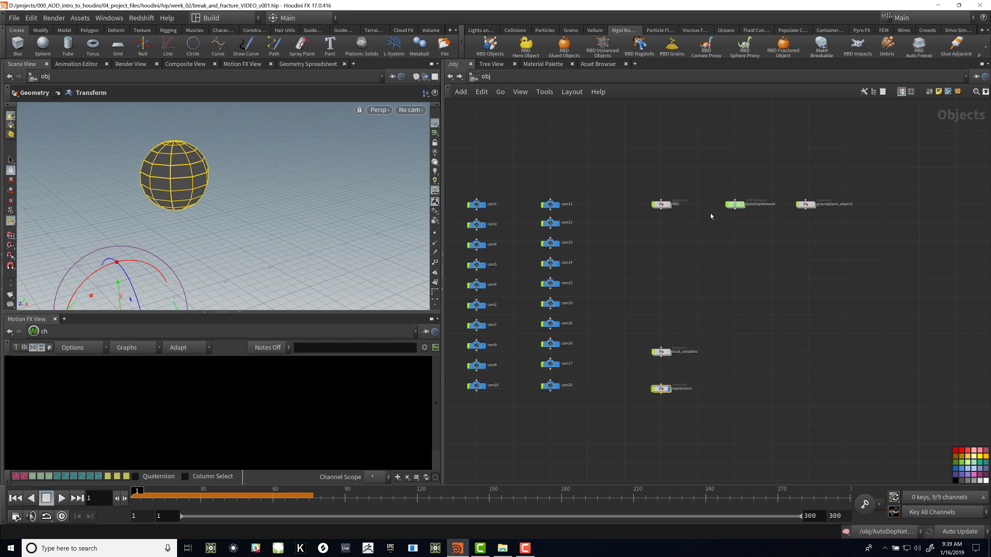
pyautogui.scroll(3, 645, 188)
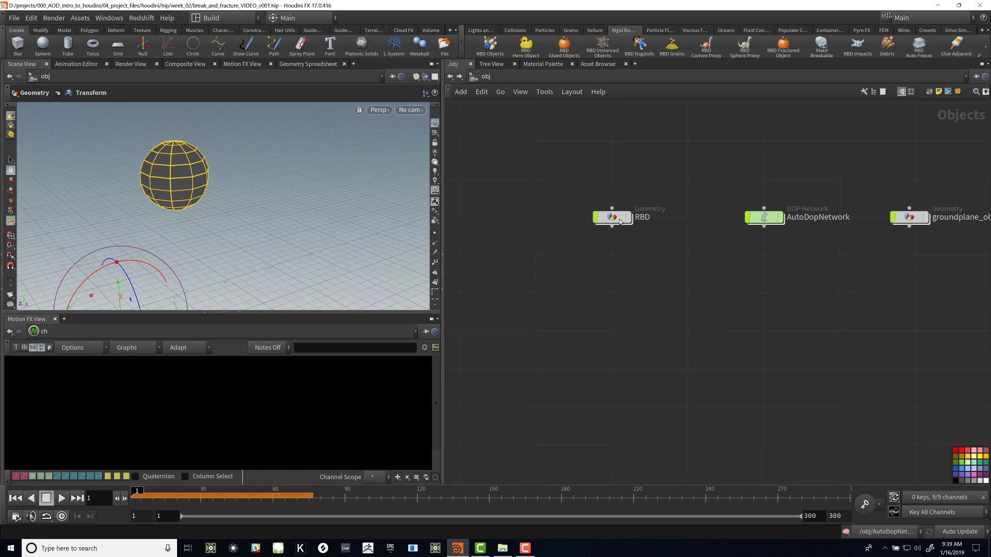
pyautogui.click(614, 221)
pyautogui.doubleClick(613, 218)
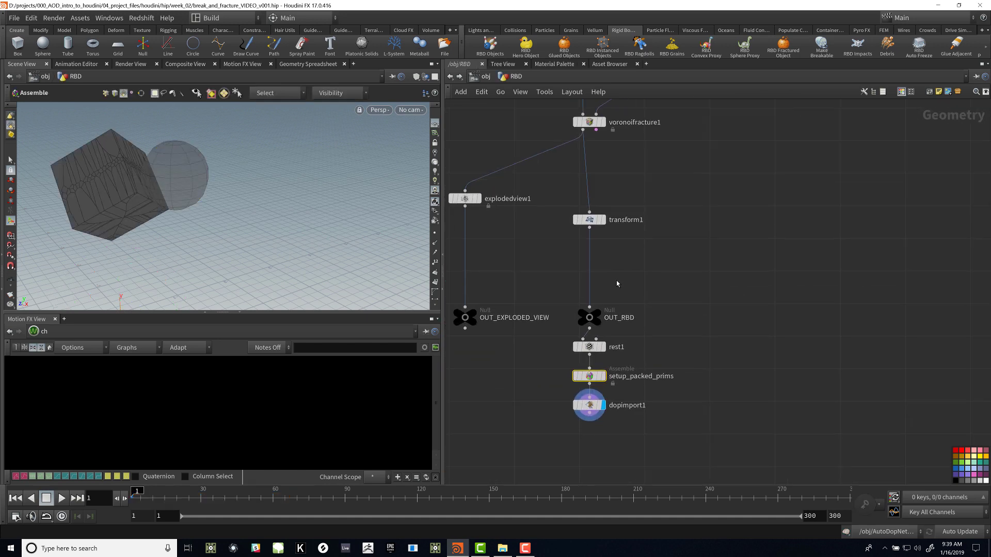
# Step: Add a CHOP Network node inside RBD and place it in the empty space beside the transform1 node
pyautogui.press('Tab')
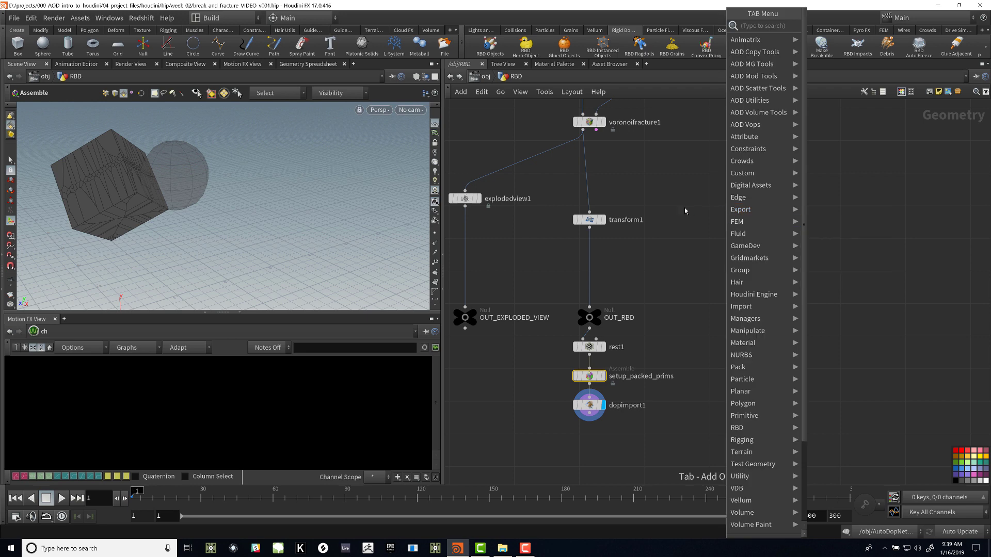
pyautogui.click(682, 208)
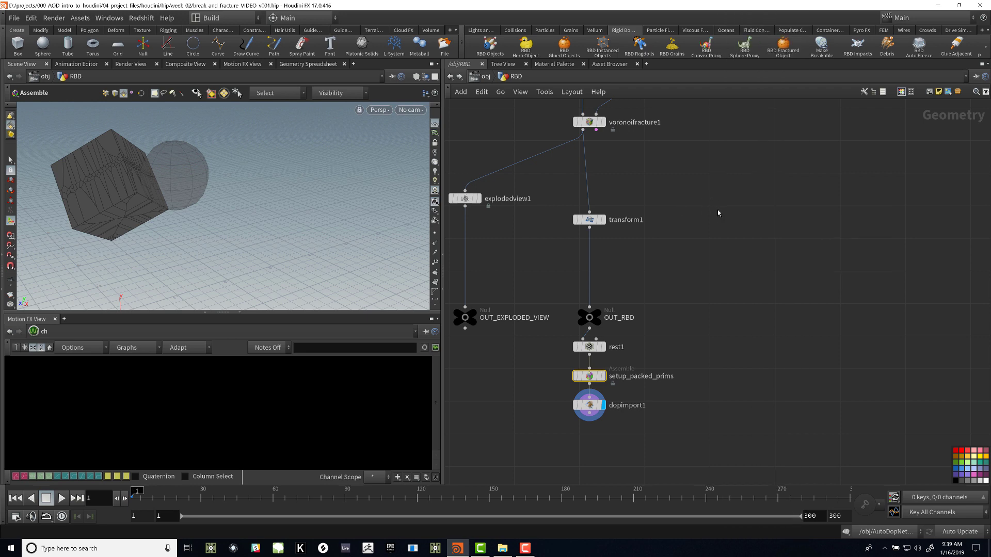
pyautogui.press('Tab')
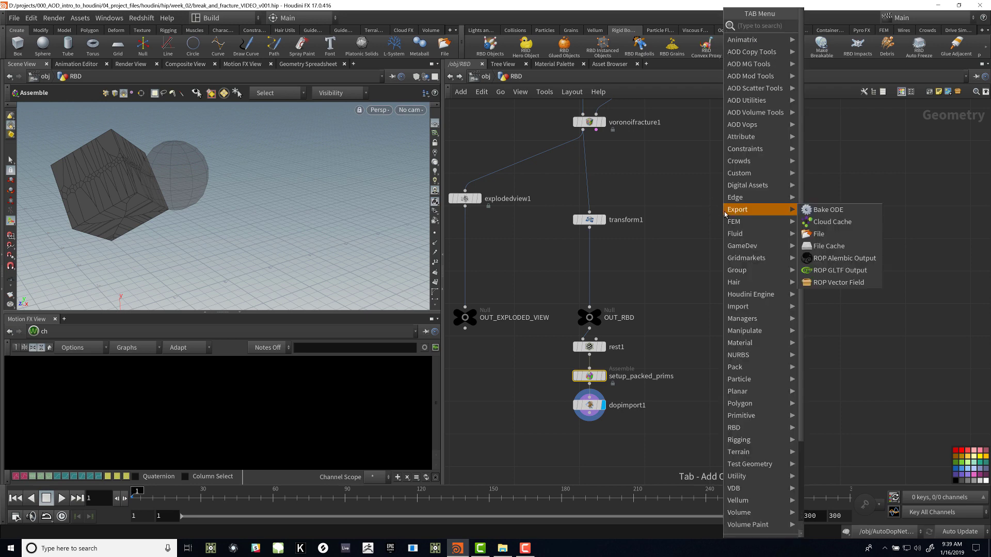
pyautogui.write('chop')
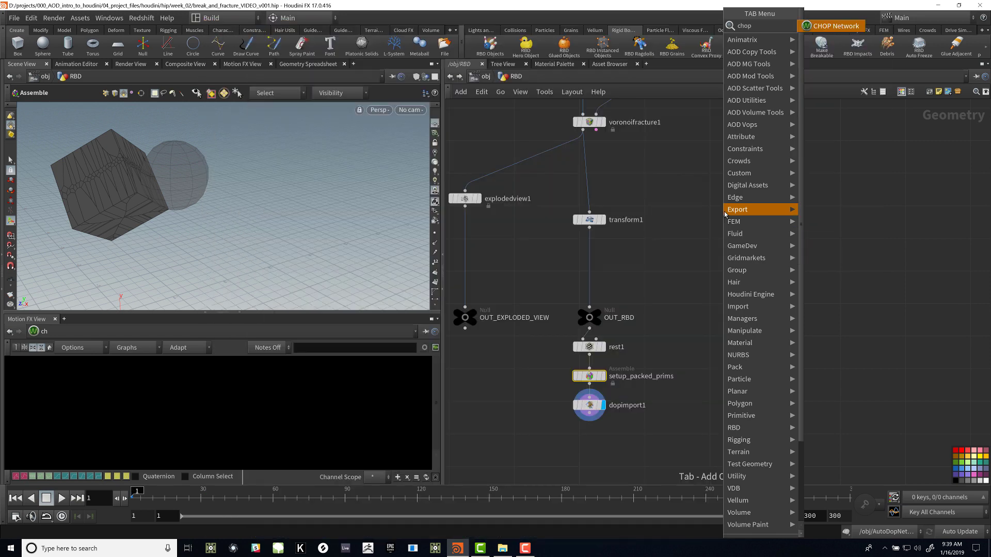
pyautogui.press('Return')
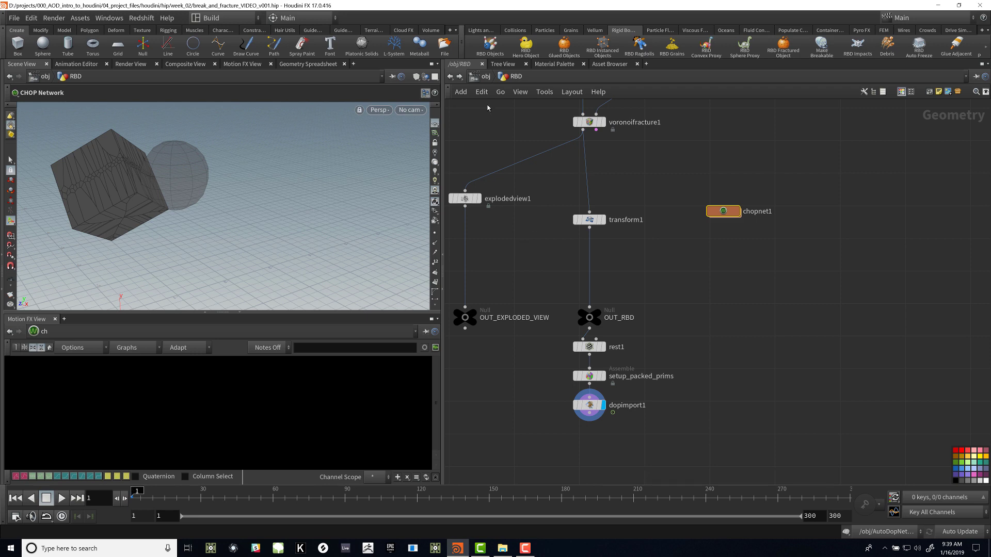
pyautogui.moveTo(729, 214); pyautogui.dragTo(736, 218)
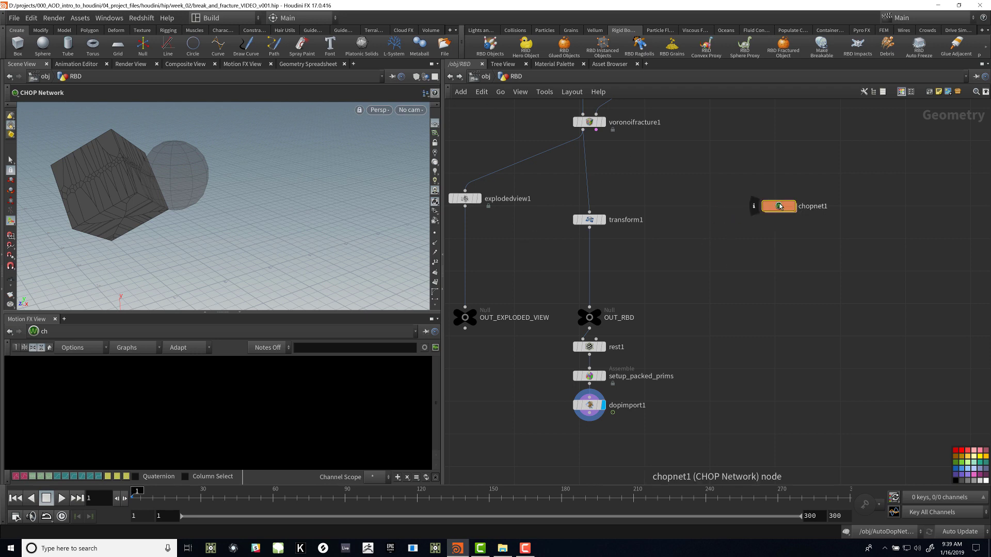
# Step: Look inside the new CHOP network, visit the ch context for comparison and go back to the object level
pyautogui.doubleClick(728, 215)
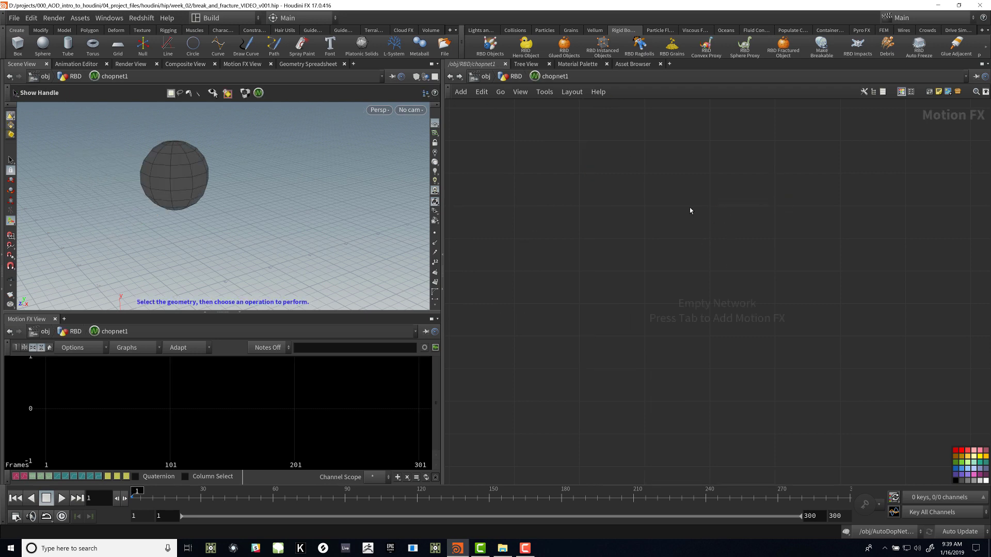
pyautogui.click(486, 76)
pyautogui.click(508, 77)
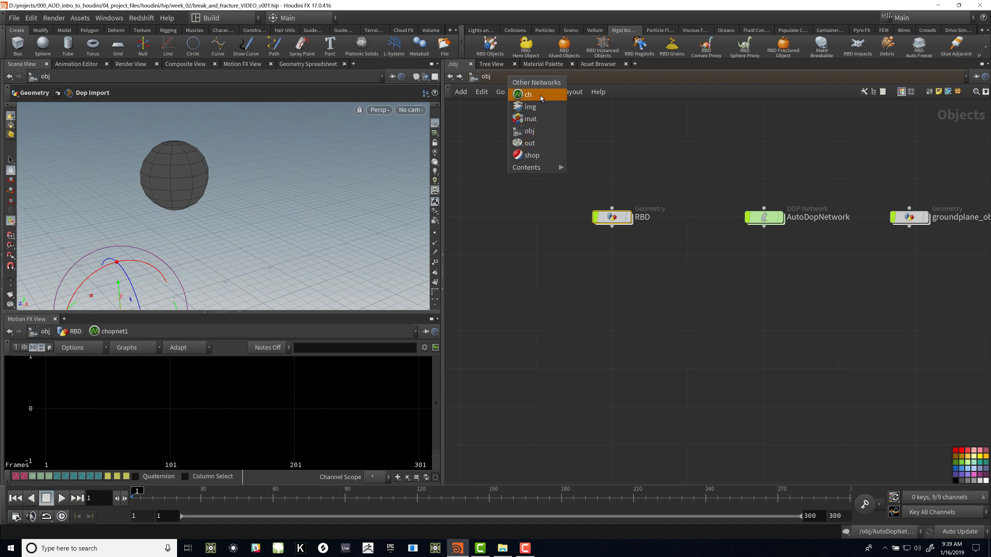
pyautogui.click(539, 95)
pyautogui.click(450, 77)
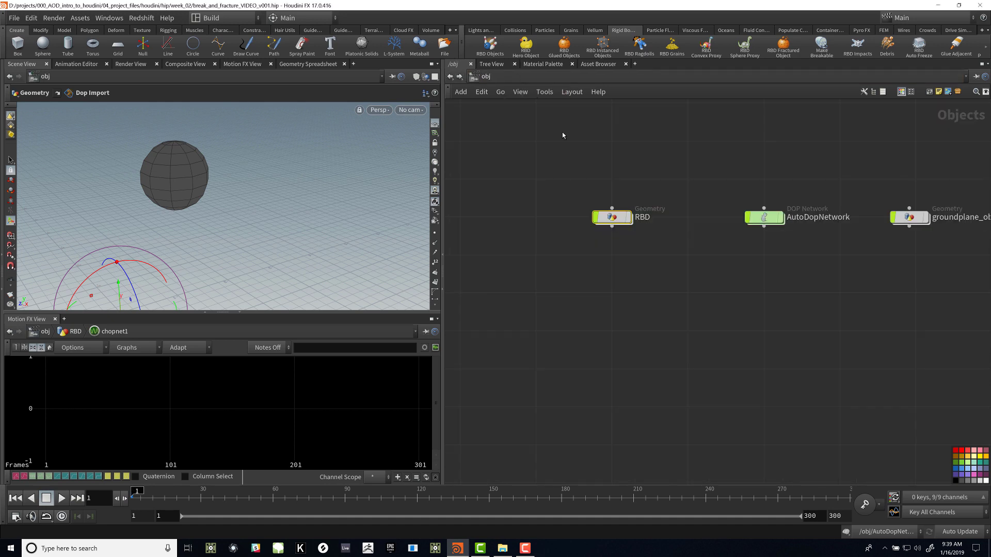
# Step: Re-enter the RBD network and slightly reposition transform1 and the OUT_RBD node with its downstream chain
pyautogui.doubleClick(612, 217)
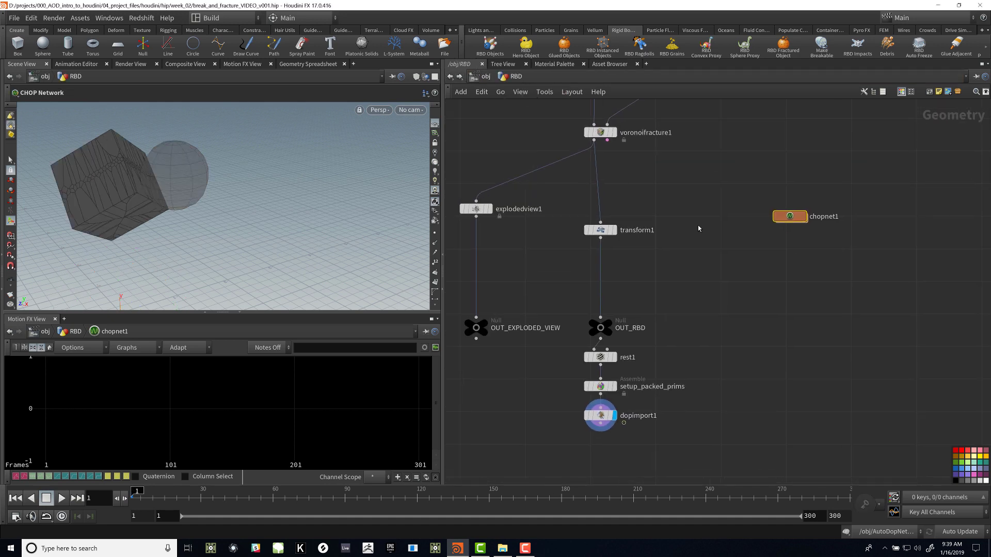
pyautogui.moveTo(595, 238); pyautogui.dragTo(585, 224)
pyautogui.moveTo(600, 325); pyautogui.dragTo(595, 319)
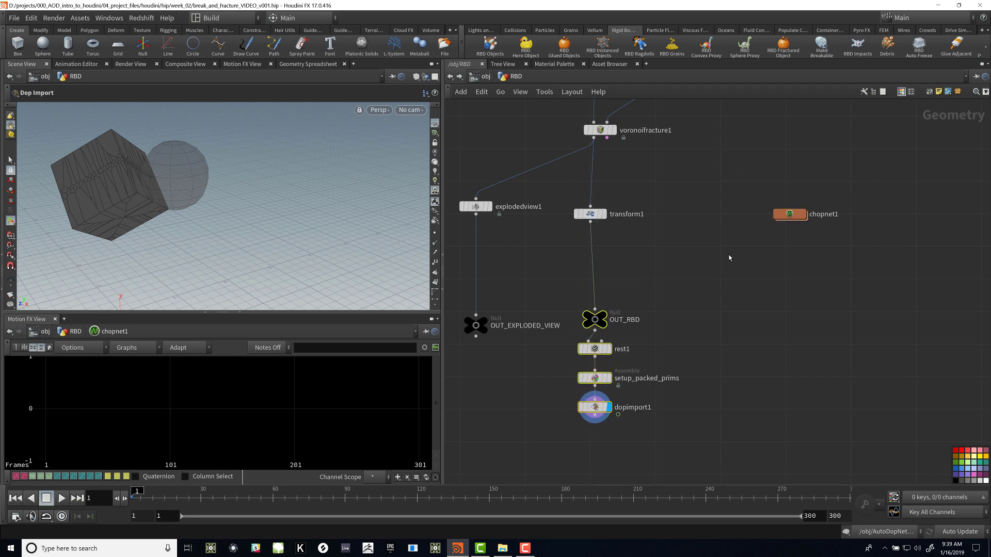
# Step: Enter the chopnet1 network and bring up the complete list of operators that can be added there
pyautogui.click(787, 217)
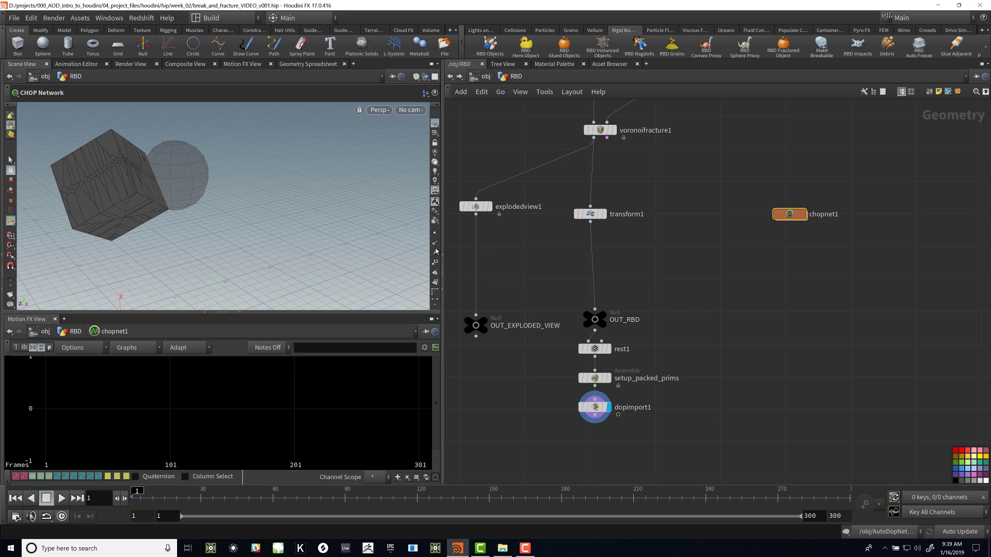
pyautogui.doubleClick(789, 215)
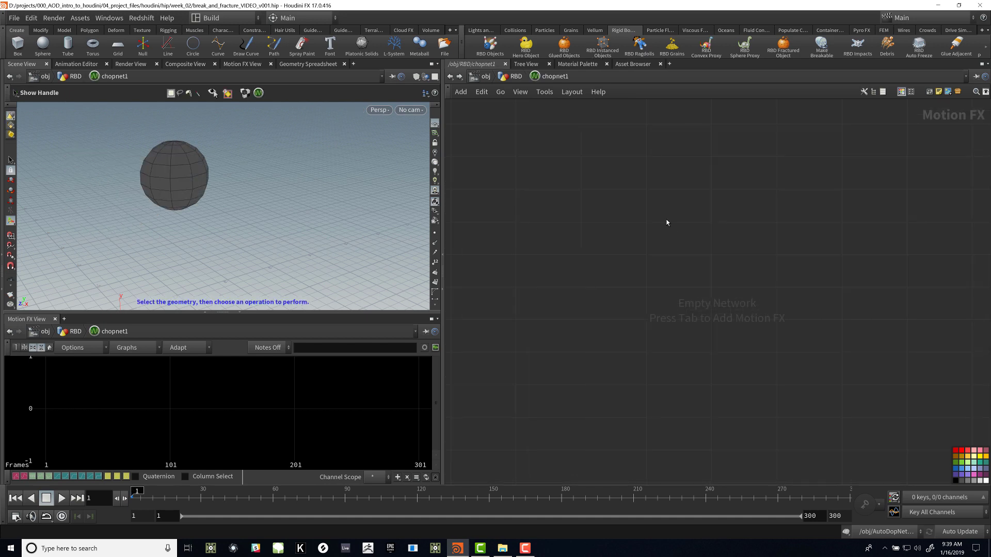
pyautogui.press('Tab')
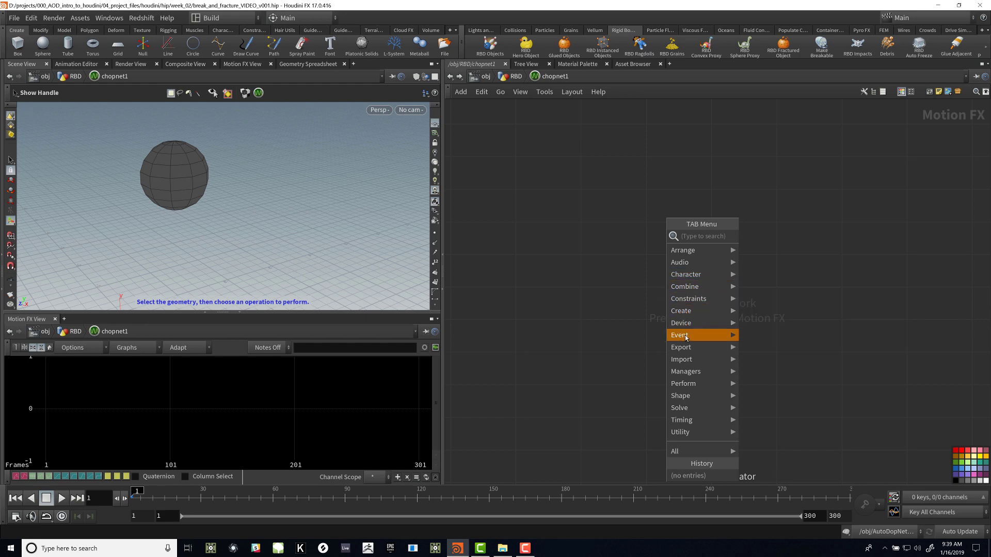
pyautogui.moveTo(685, 447)
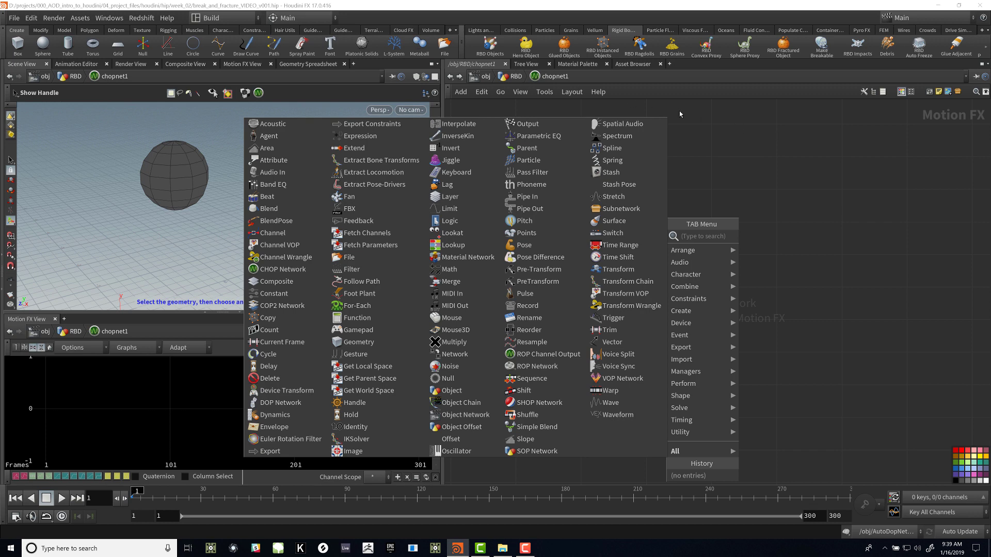
# Step: Revisit the top-level ch context for comparison and return through obj and RBD into the chopnet1 network
pyautogui.click(484, 77)
pyautogui.click(485, 76)
pyautogui.click(526, 88)
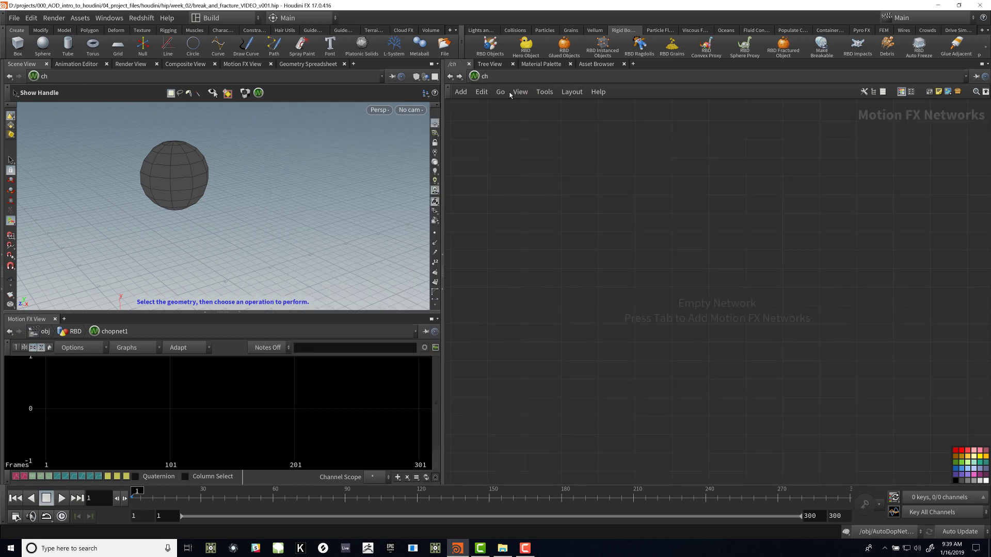
pyautogui.click(510, 79)
pyautogui.click(527, 134)
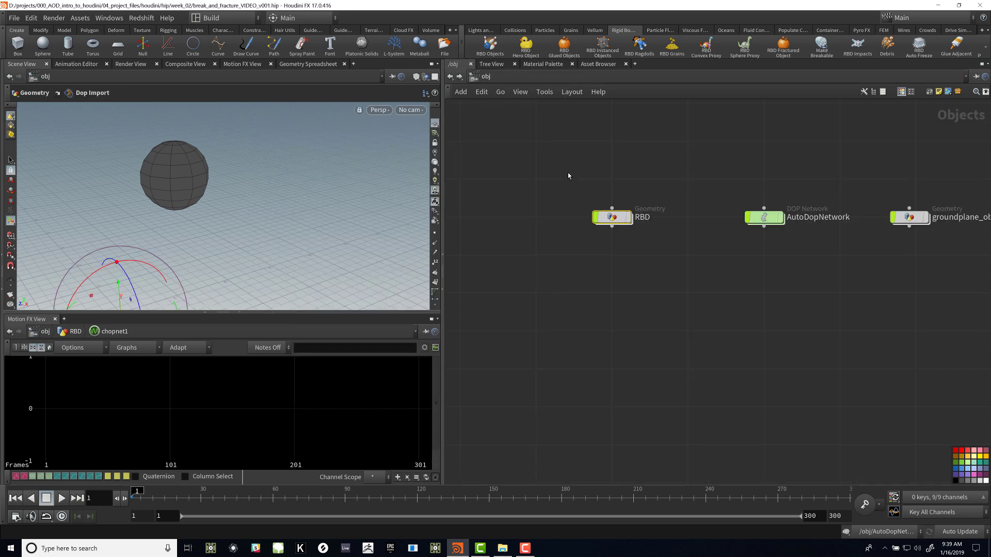
pyautogui.doubleClick(614, 221)
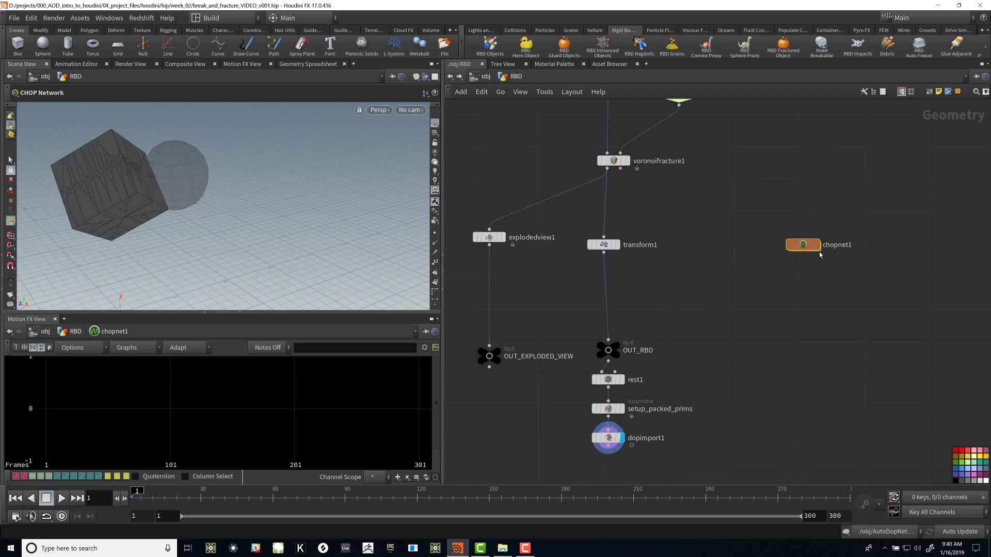
pyautogui.doubleClick(807, 248)
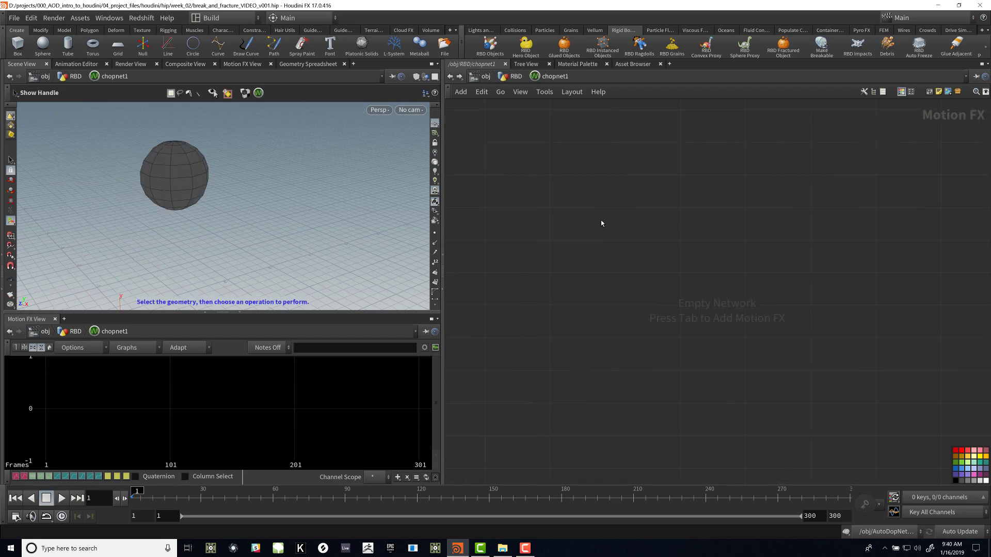
# Step: Enlarge the Motion FX View pane in width and height and add a Pulse node to chopnet1
pyautogui.moveTo(443, 311); pyautogui.dragTo(603, 310)
pyautogui.moveTo(414, 312); pyautogui.dragTo(402, 240)
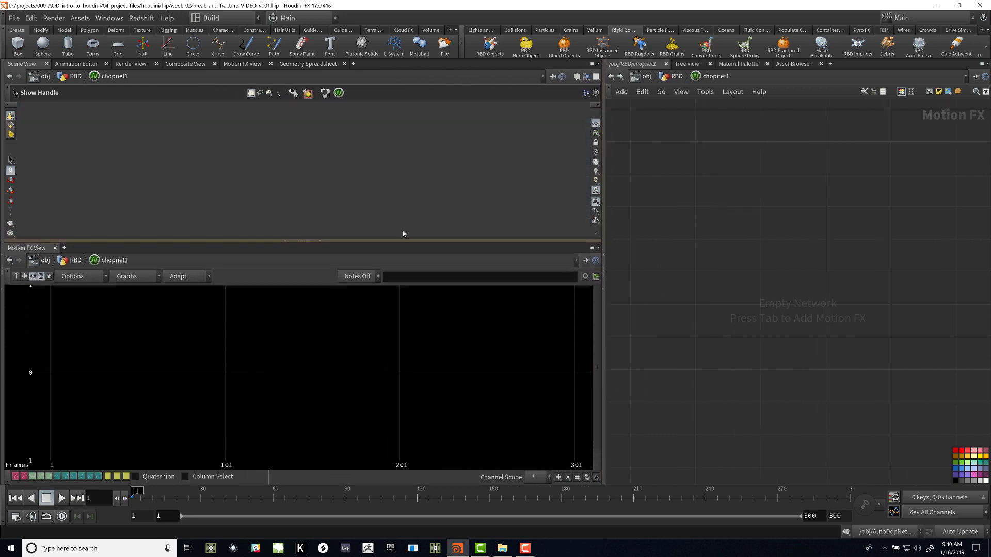
pyautogui.press('Tab')
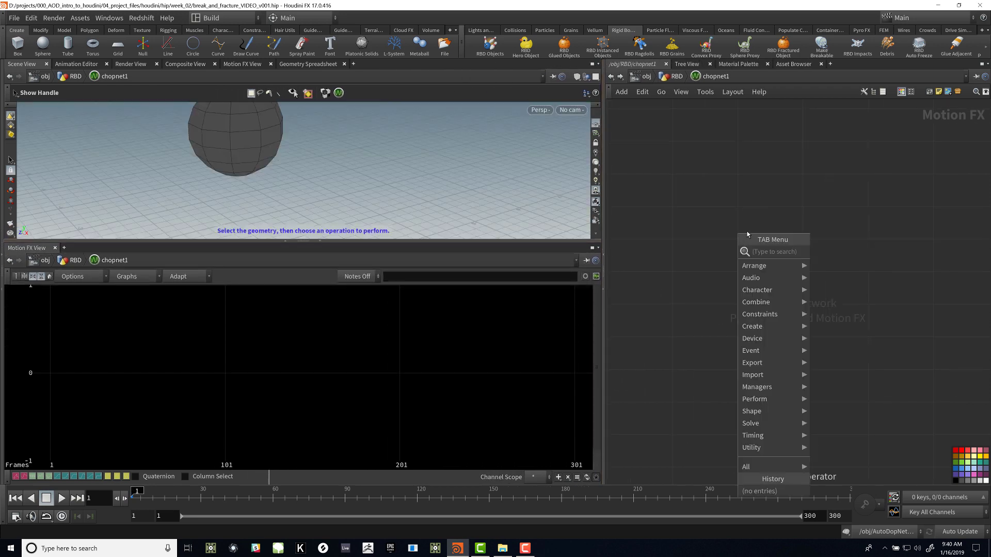
pyautogui.write('pulse')
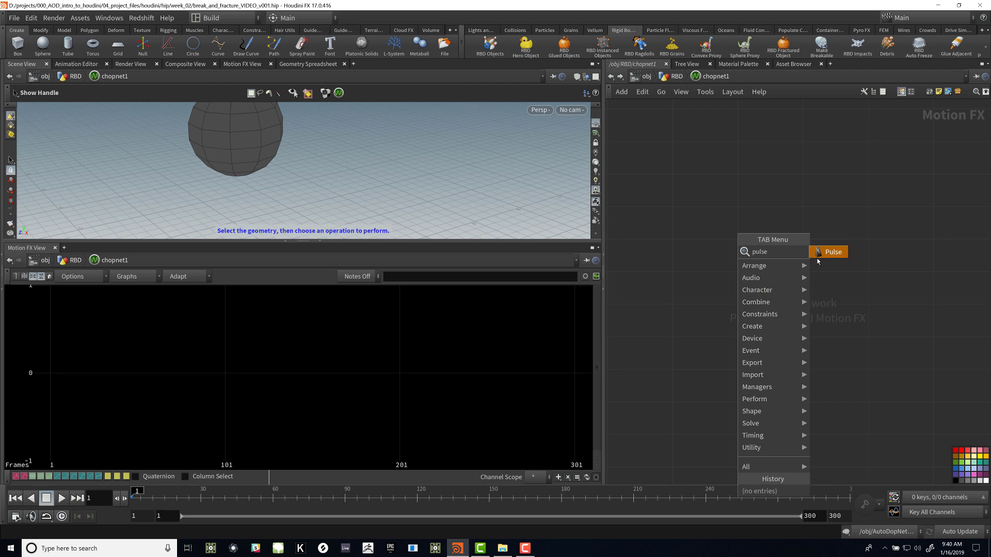
pyautogui.press('Return')
pyautogui.click(673, 240)
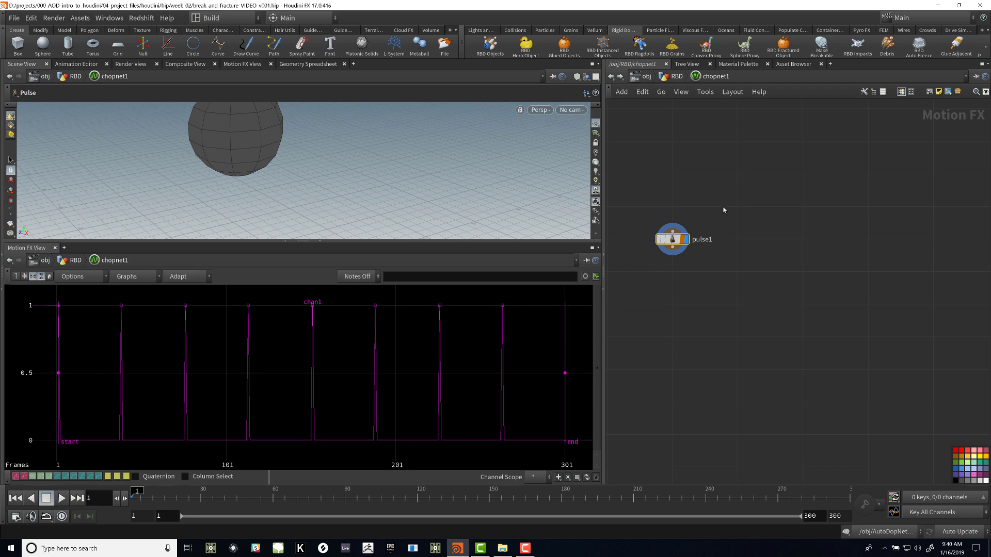
# Step: Show the parameters of pulse1 and set its common Units to Frames
pyautogui.press('p')
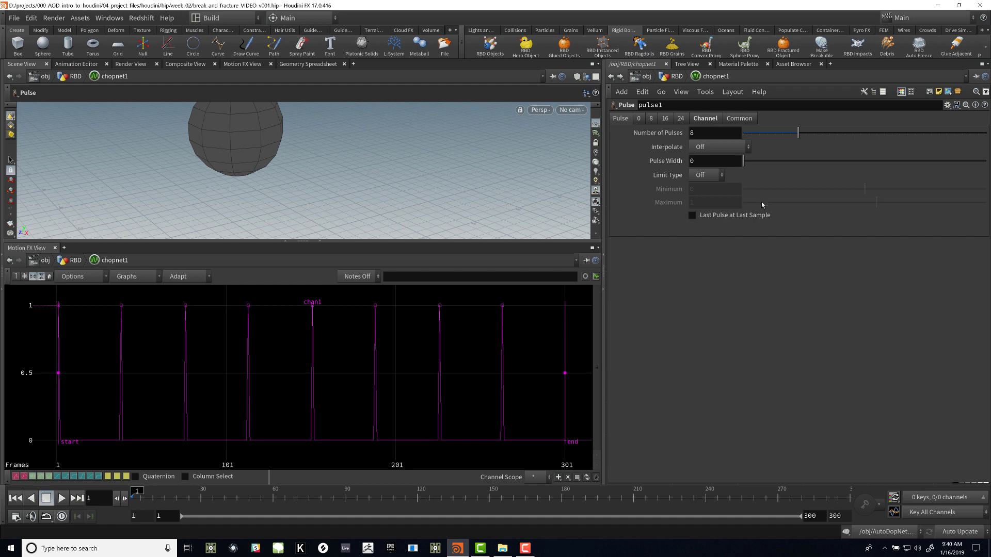
pyautogui.click(705, 118)
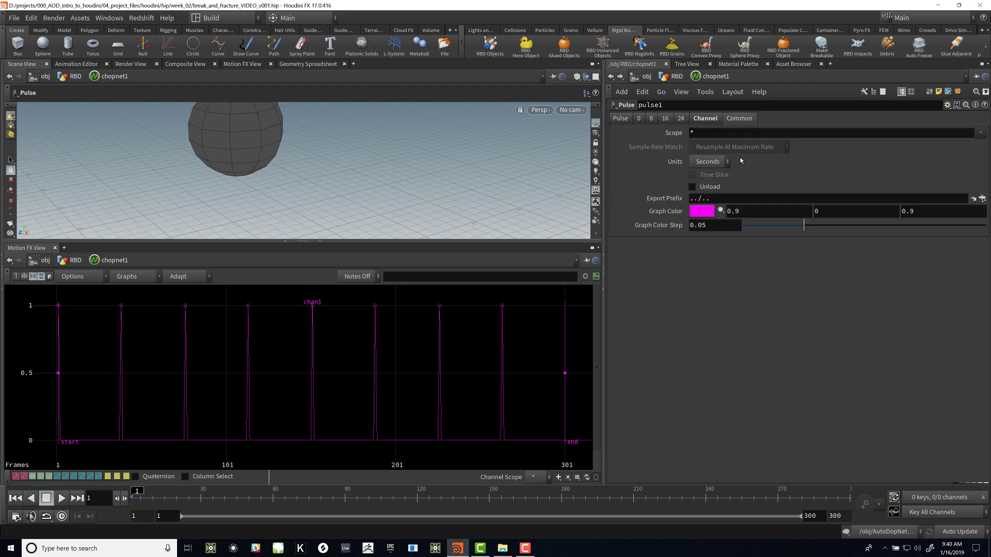
pyautogui.click(713, 161)
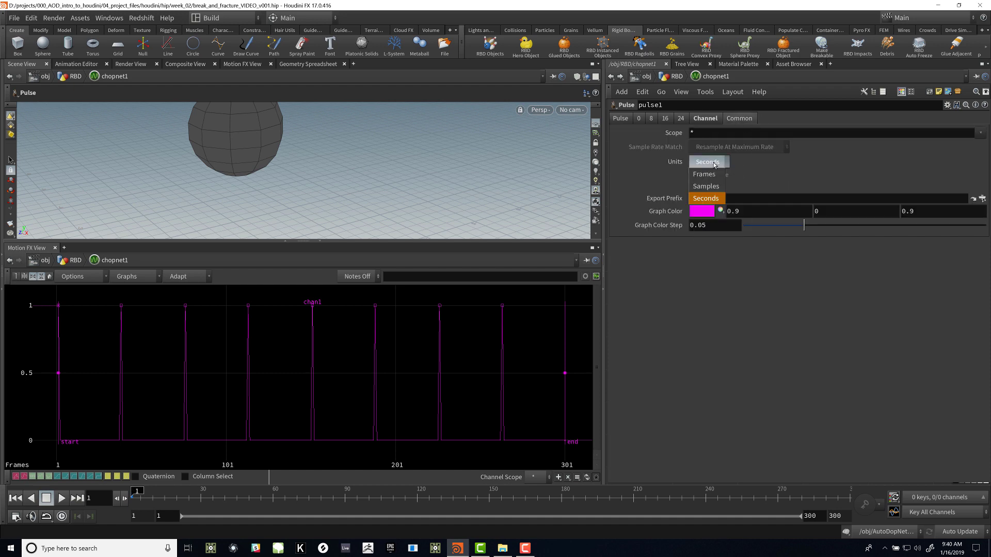
pyautogui.click(715, 175)
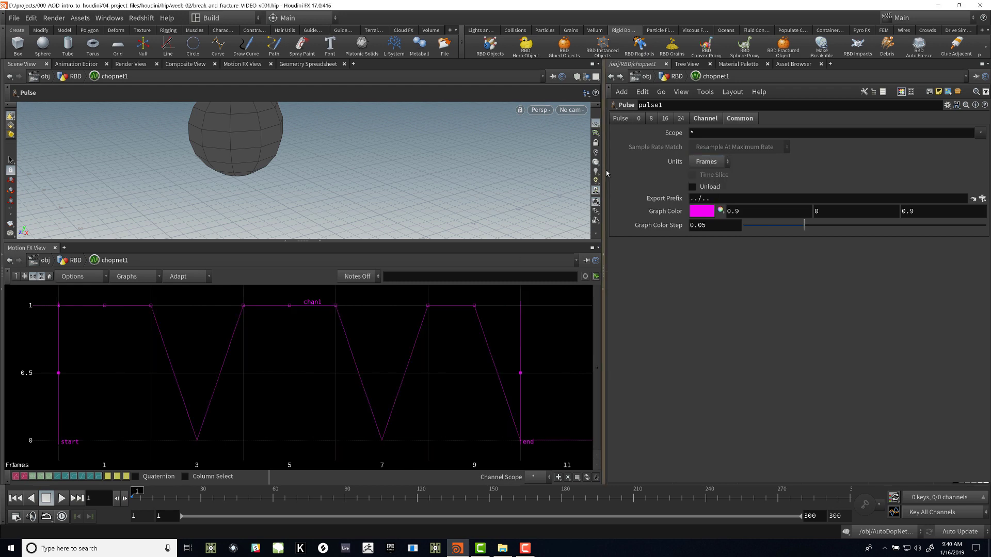
# Step: Look over the pulse settings and pulse values of pulse1 and set its channel End to 300
pyautogui.click(621, 118)
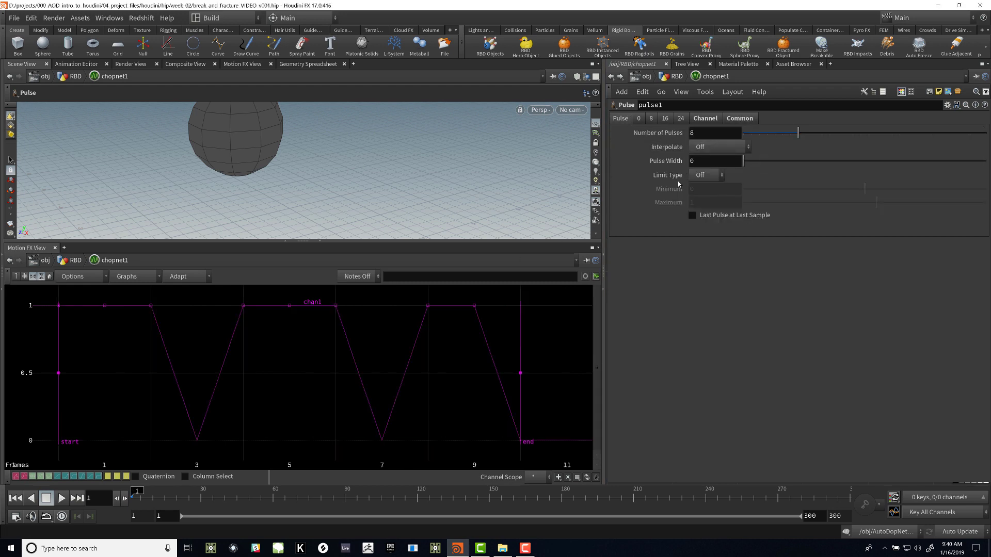
pyautogui.click(644, 121)
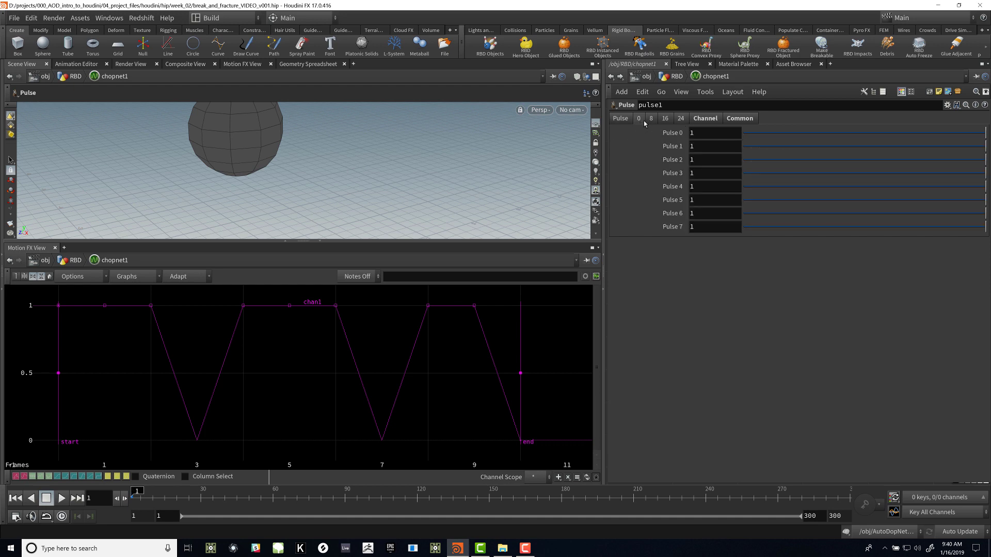
pyautogui.click(704, 119)
pyautogui.doubleClick(695, 158)
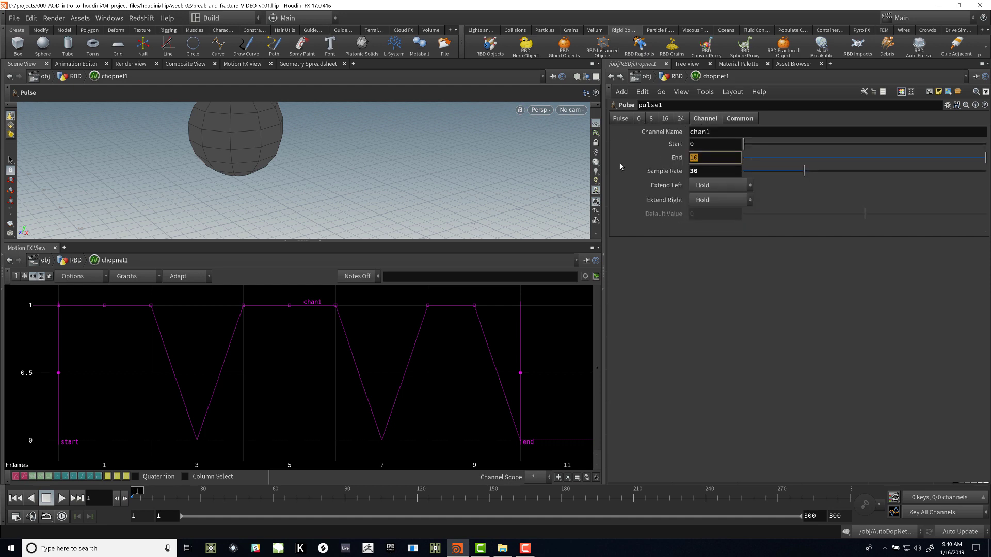
pyautogui.write('300')
pyautogui.press('Tab')
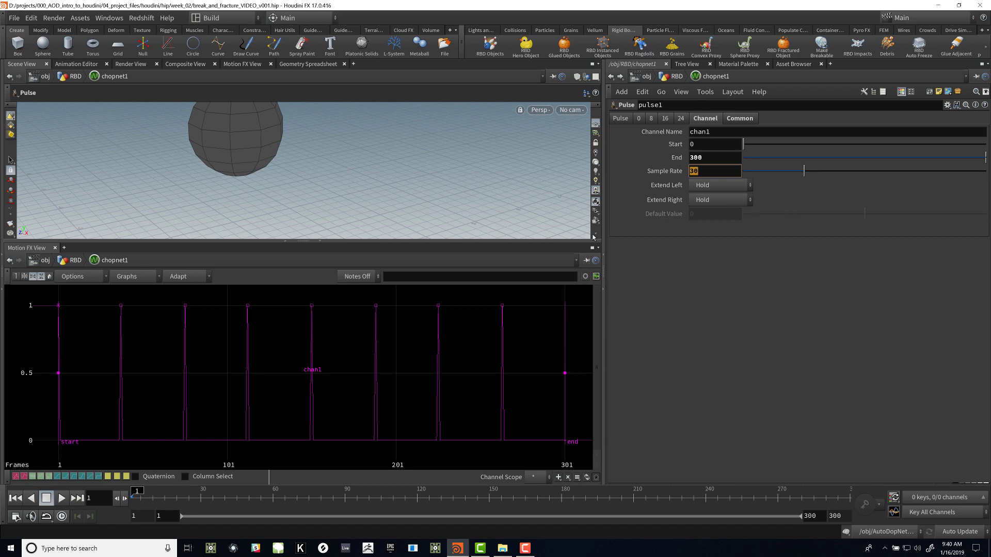
# Step: Set both Extend Left and Extend Right of pulse1 to Cycle and inspect the graph beyond the channel's range
pyautogui.click(725, 185)
pyautogui.click(715, 221)
pyautogui.click(719, 201)
pyautogui.click(716, 236)
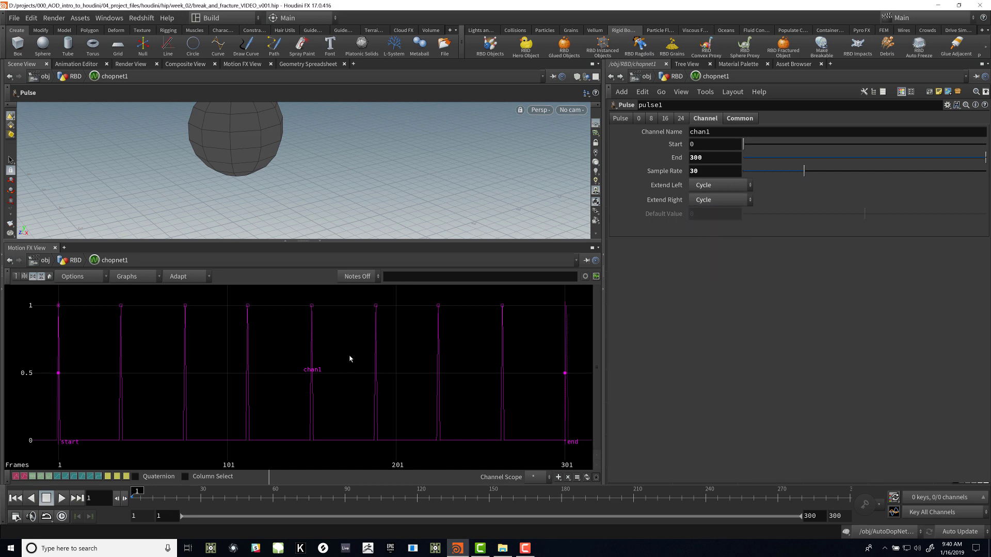
pyautogui.moveTo(368, 344); pyautogui.dragTo(155, 425, button='right')
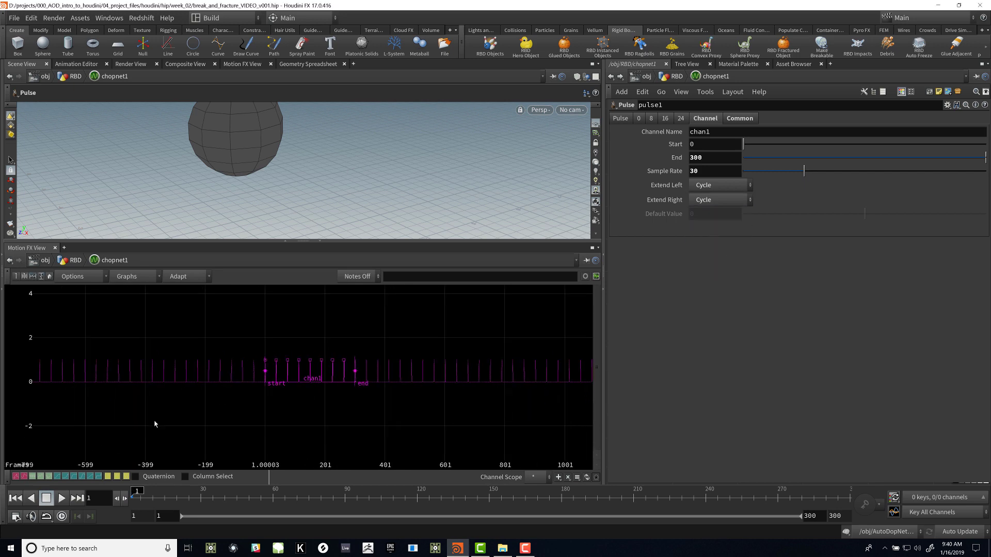
# Step: Compare extend behaviours by trying Hold for Extend Left and Slope for Extend Right, and restore both to Cycle
pyautogui.click(728, 185)
pyautogui.click(721, 197)
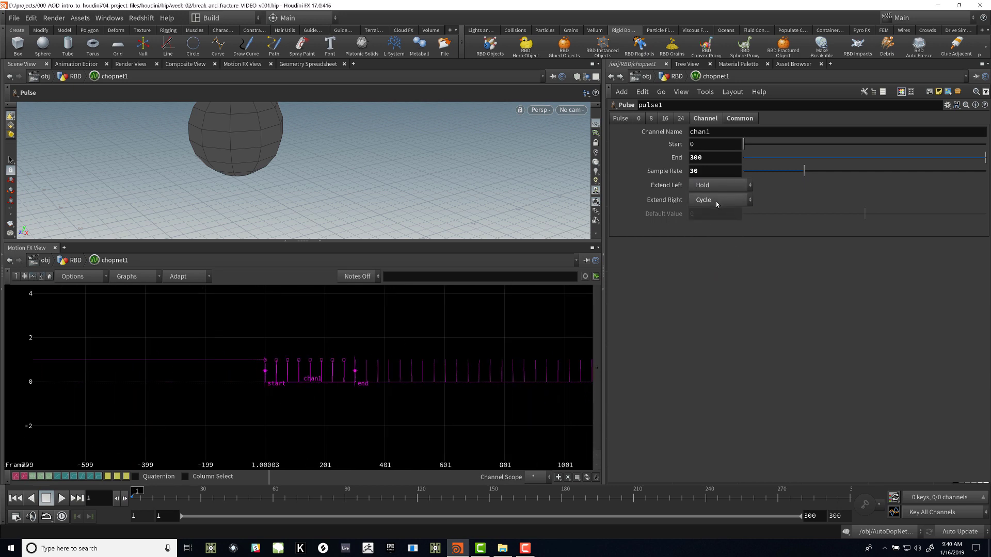
pyautogui.click(717, 200)
pyautogui.click(717, 224)
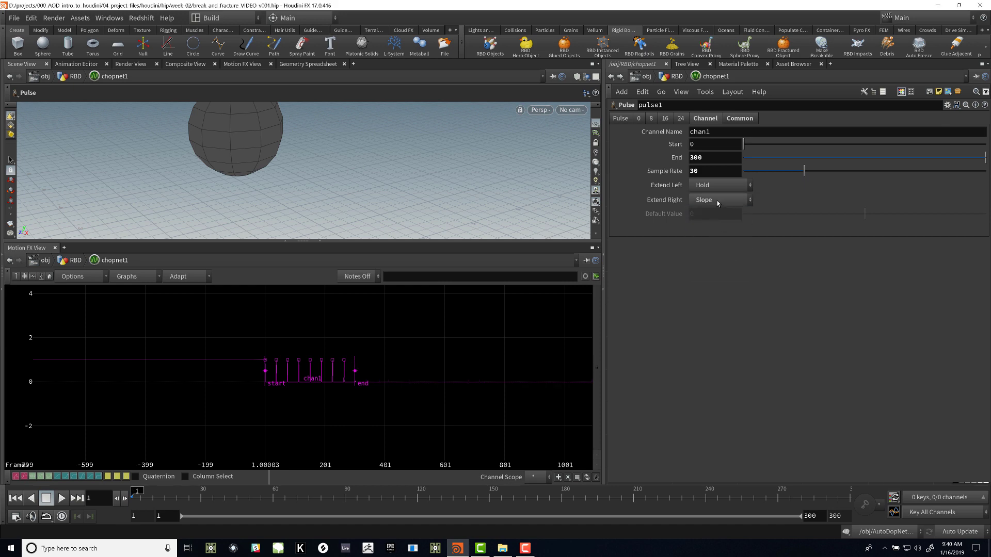
pyautogui.click(720, 186)
pyautogui.click(712, 222)
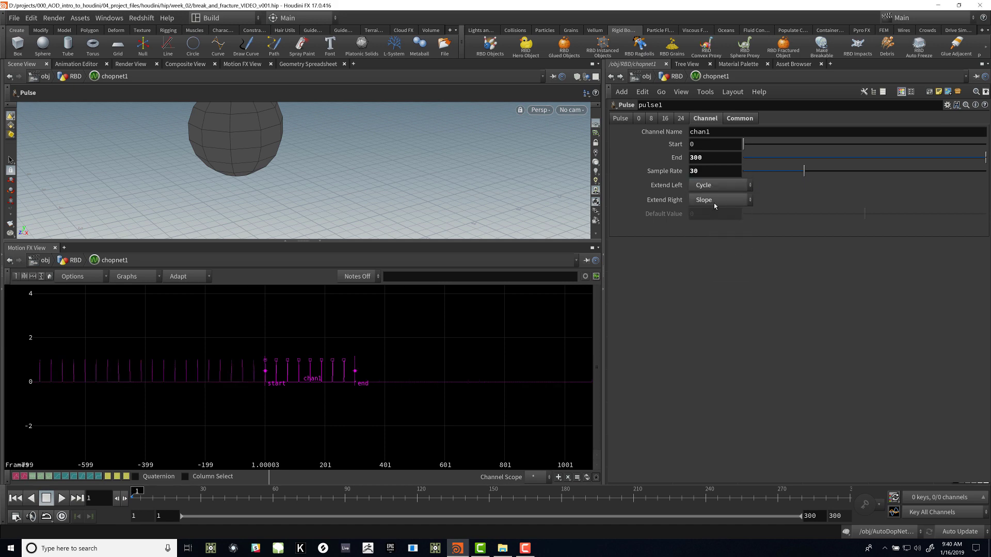
pyautogui.click(714, 201)
pyautogui.click(708, 237)
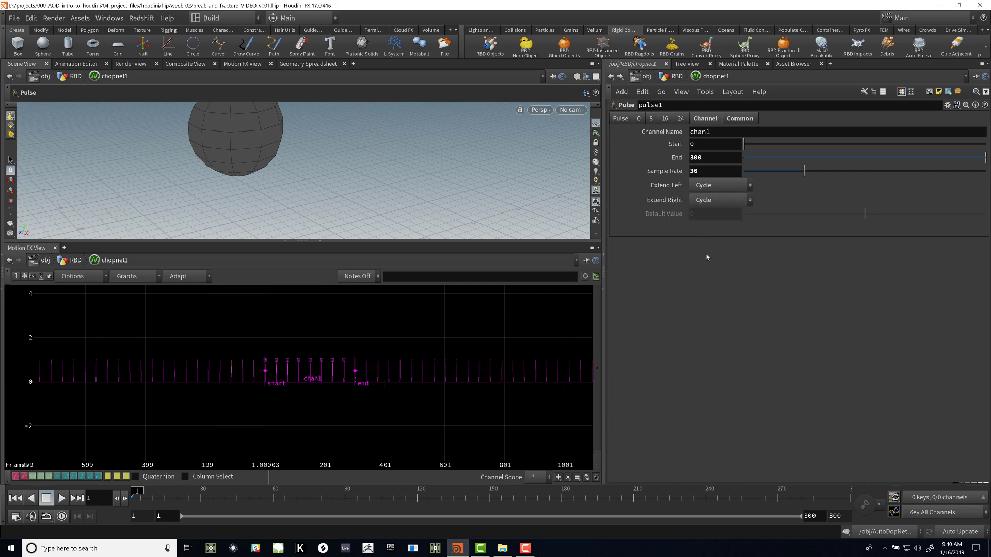
pyautogui.scroll(-1, 382, 360)
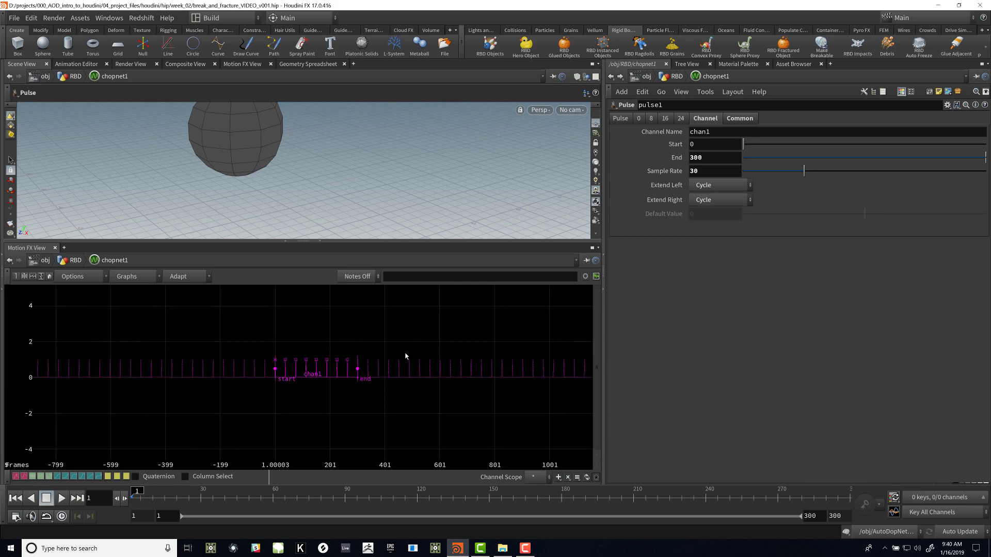
# Step: Hide the parameters, add a Math node directly below pulse1 and wire pulse1's output into it
pyautogui.press('p')
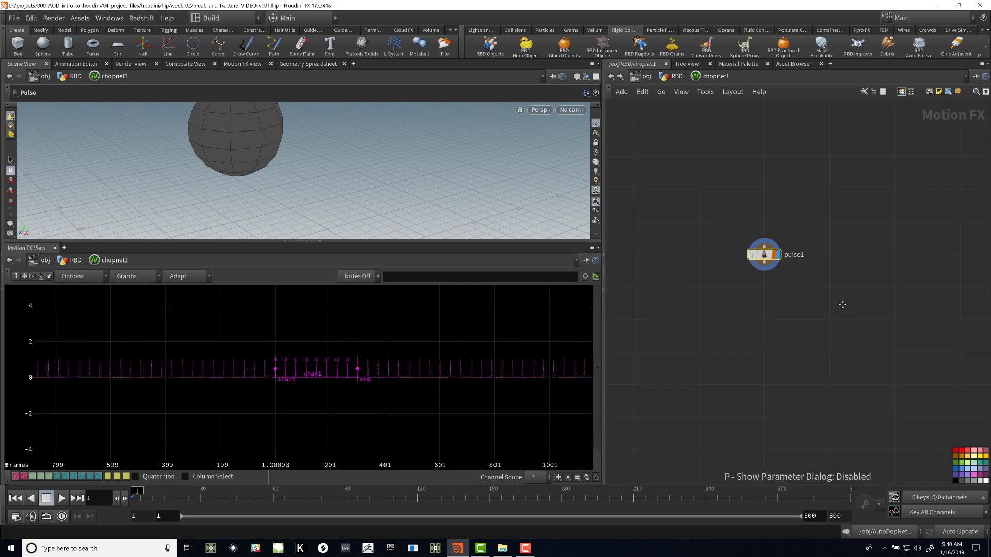
pyautogui.moveTo(819, 304)
pyautogui.mouseDown(button='middle')
pyautogui.moveTo(838, 299)
pyautogui.moveTo(821, 301)
pyautogui.mouseUp(button='middle')
pyautogui.press('Tab')
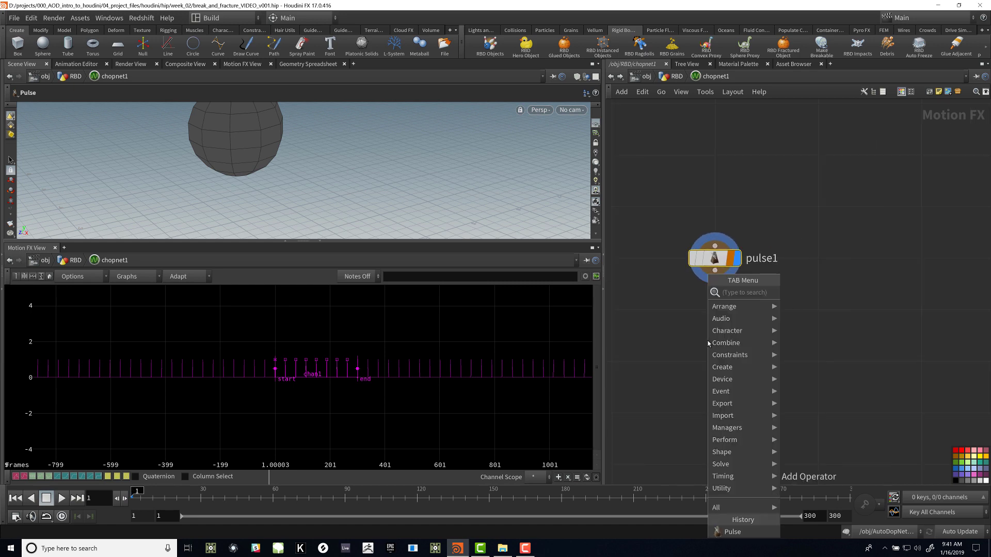
pyautogui.write('math')
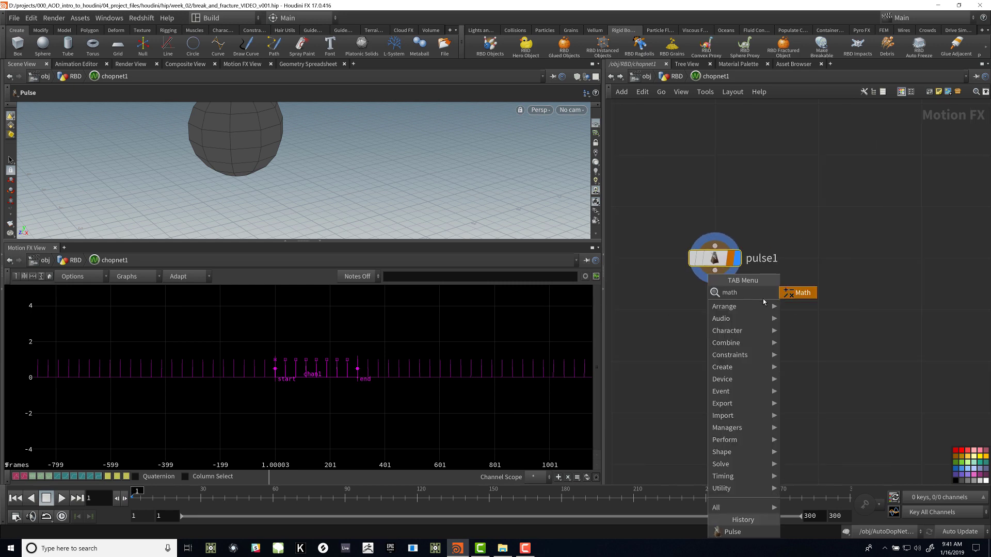
pyautogui.press('Return')
pyautogui.click(719, 310)
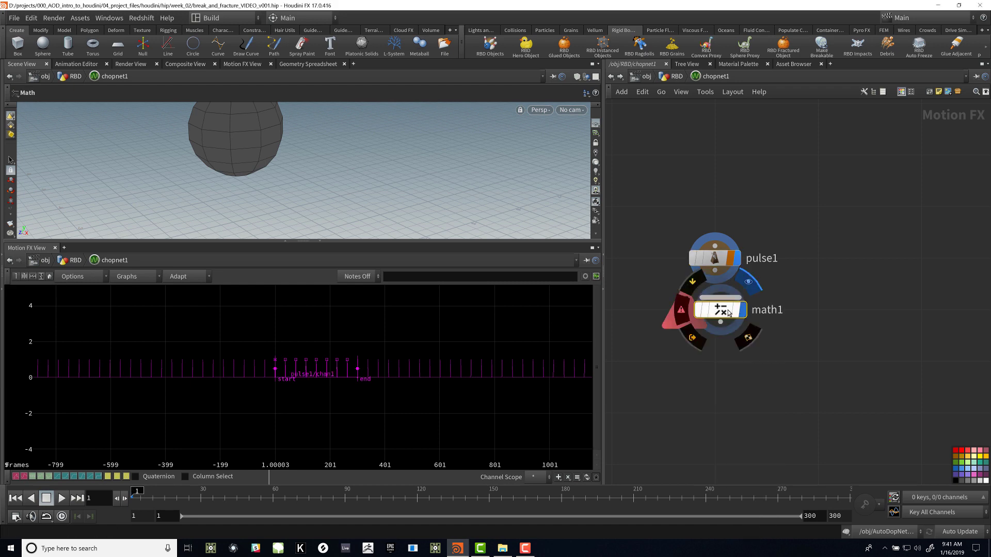
pyautogui.moveTo(714, 270); pyautogui.dragTo(724, 316)
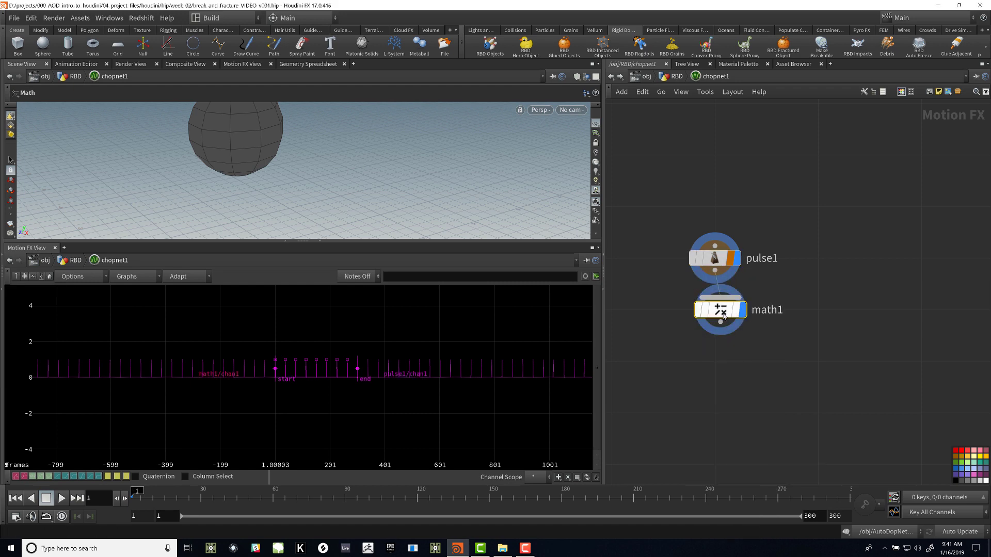
# Step: Enlarge the Motion FX View pane again and frame the pulse curves between the start and end markers
pyautogui.moveTo(725, 316)
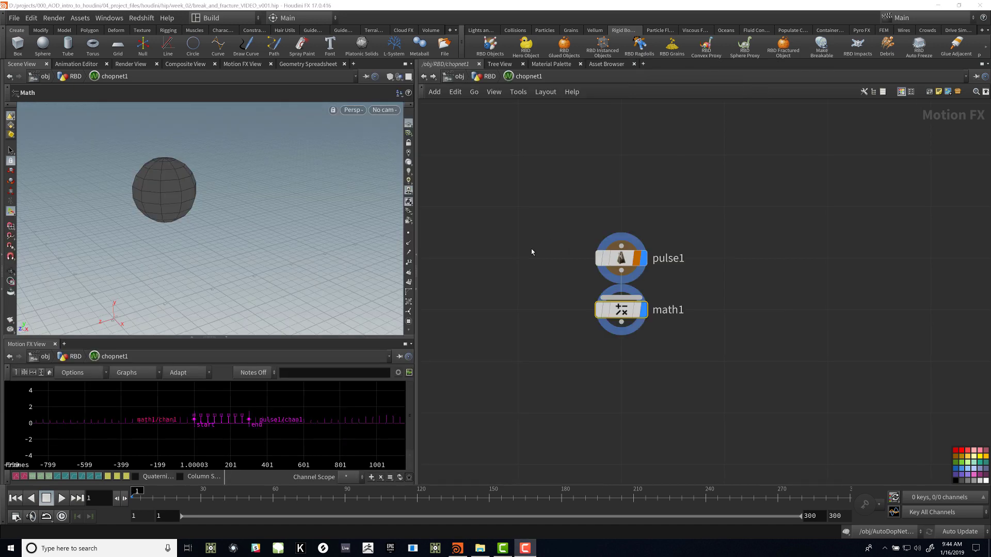
pyautogui.click(506, 274)
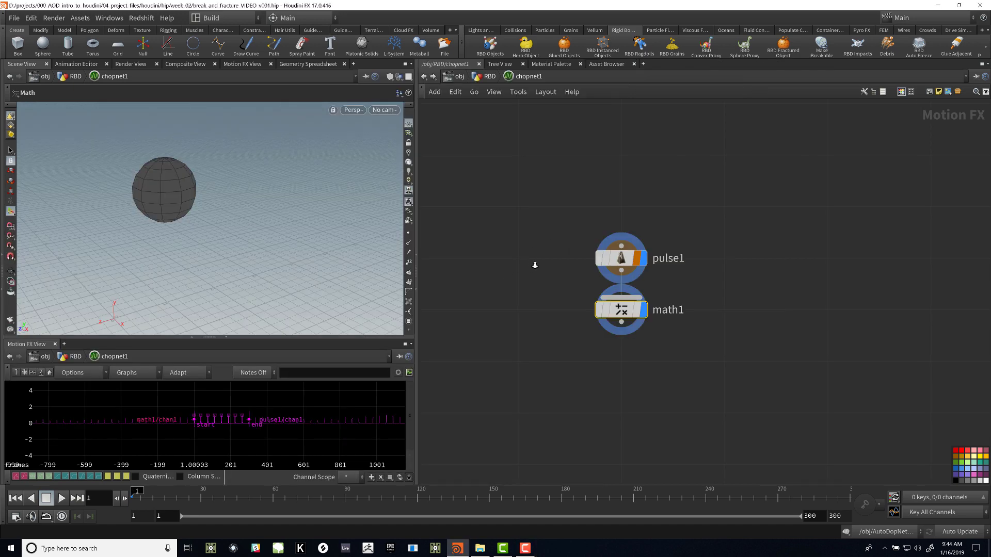
pyautogui.moveTo(550, 288); pyautogui.dragTo(586, 279, button='middle')
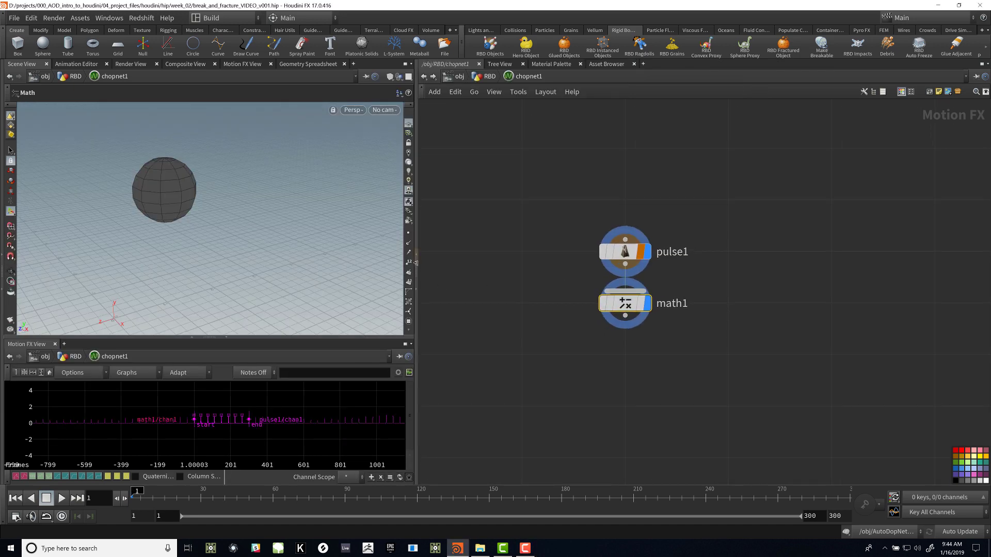
pyautogui.moveTo(415, 263); pyautogui.dragTo(622, 258)
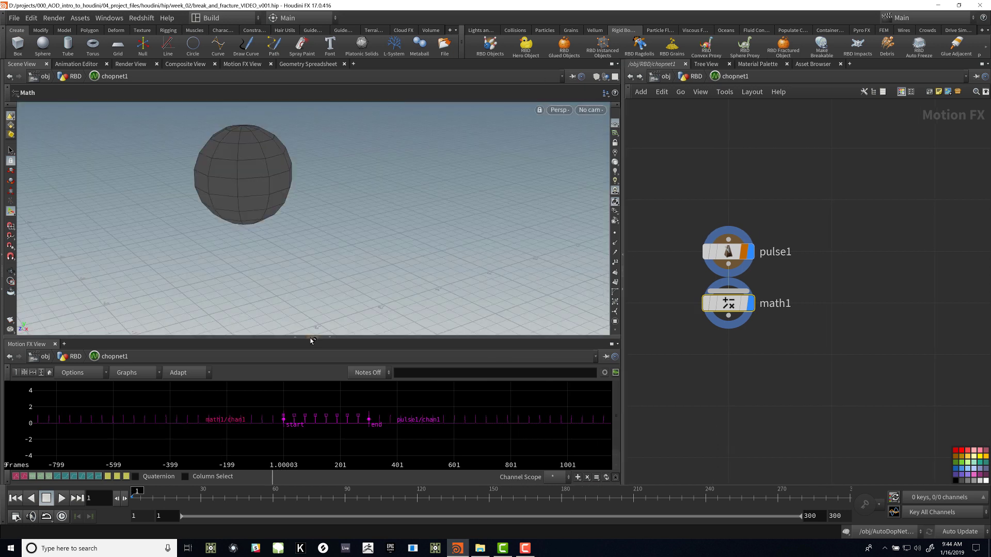
pyautogui.moveTo(311, 340); pyautogui.dragTo(311, 164)
pyautogui.keyDown('alt'); pyautogui.moveTo(354, 361); pyautogui.dragTo(547, 254, button='right'); pyautogui.keyUp('alt')
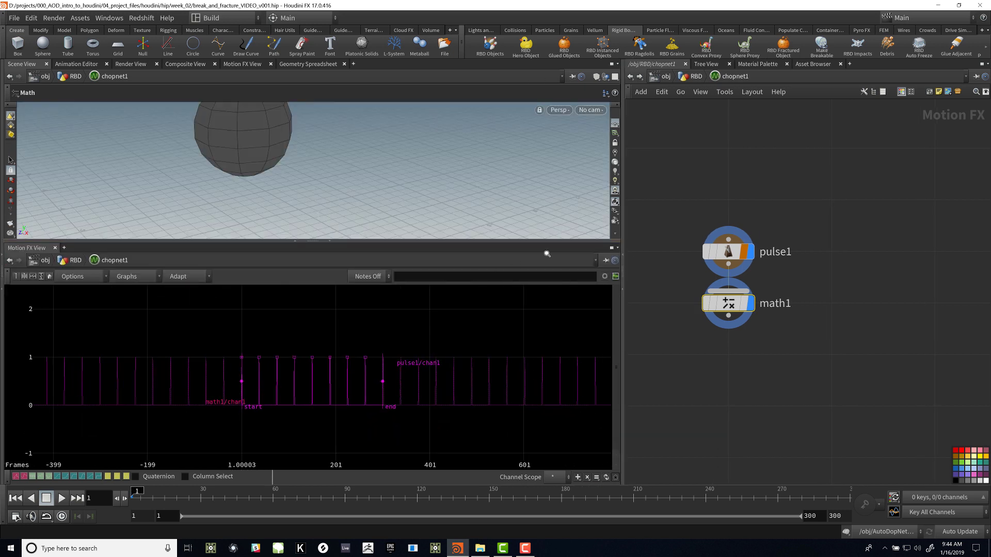
pyautogui.keyDown('alt'); pyautogui.moveTo(341, 389); pyautogui.dragTo(608, 304, button='right'); pyautogui.keyUp('alt')
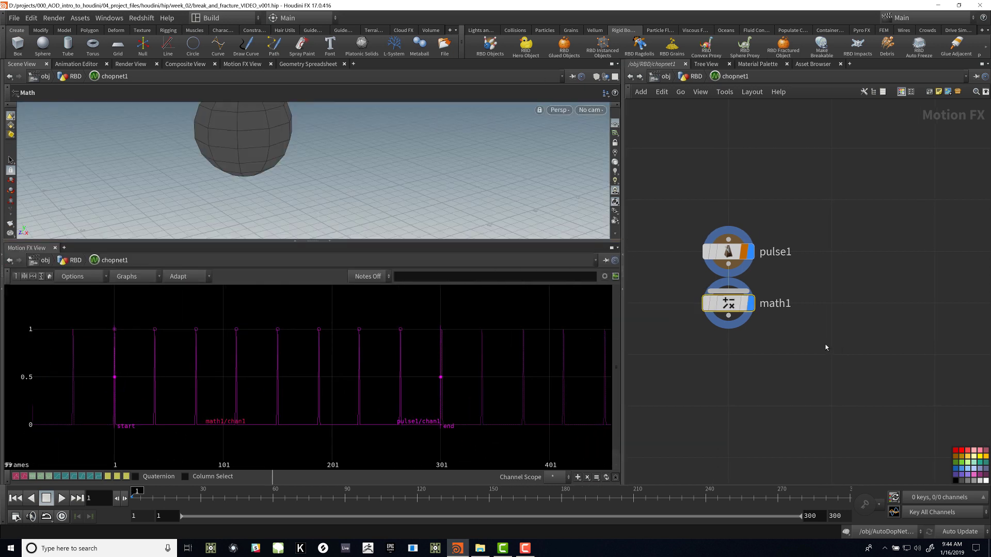
# Step: Set both Extend Left and Extend Right of pulse1 to Hold and view the curve beyond the channel's range
pyautogui.moveTo(802, 215); pyautogui.dragTo(689, 262)
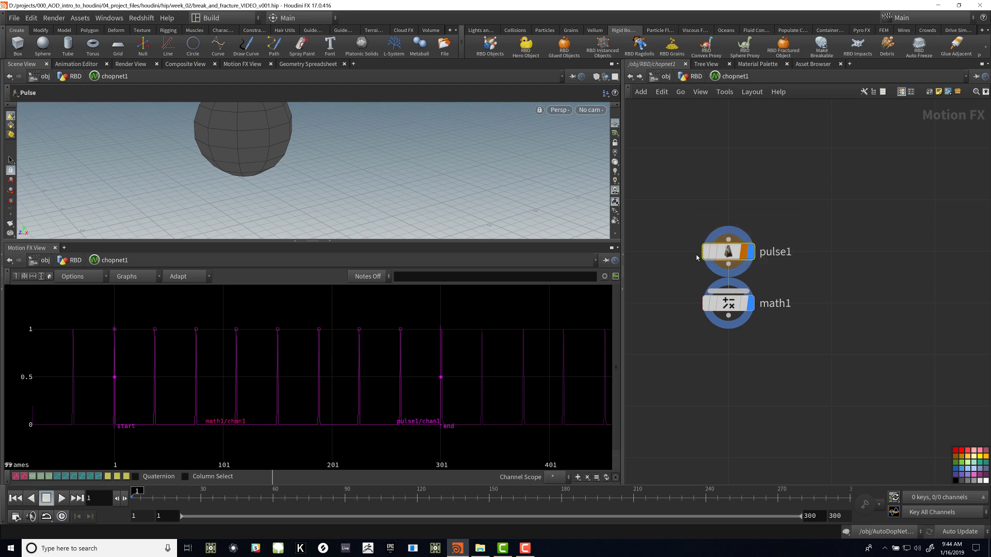
pyautogui.press('p')
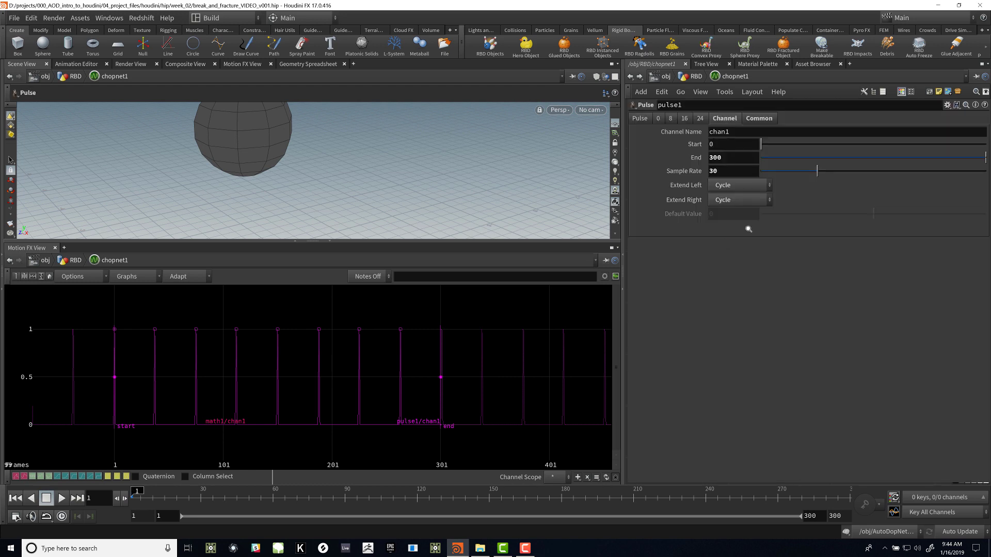
pyautogui.click(737, 200)
pyautogui.click(737, 200)
pyautogui.click(737, 200)
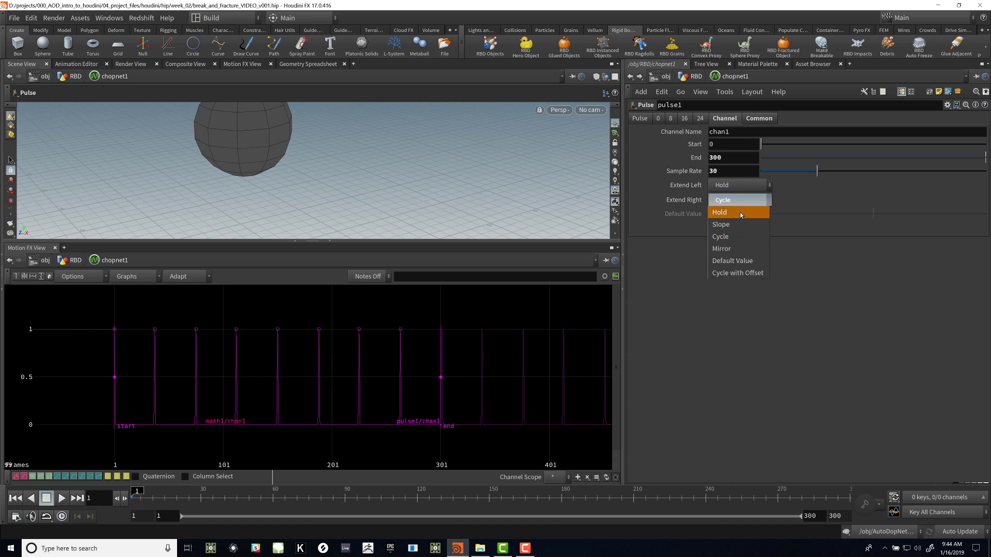
pyautogui.click(732, 212)
pyautogui.moveTo(207, 355); pyautogui.dragTo(191, 388, button='right')
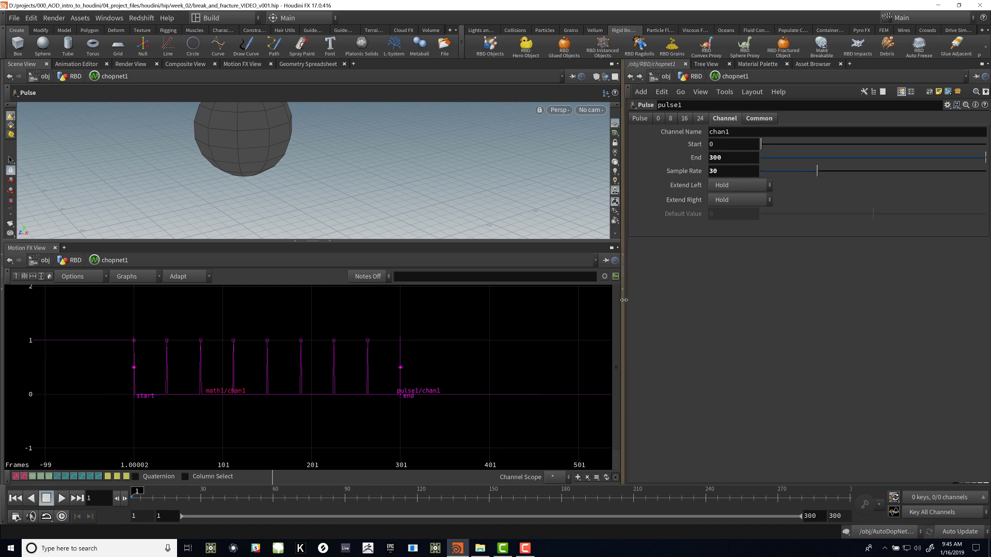
# Step: Hide pulse1's parameters, rebalance the pane widths and examine the held curve outside the start and end markers
pyautogui.moveTo(625, 299); pyautogui.dragTo(358, 294)
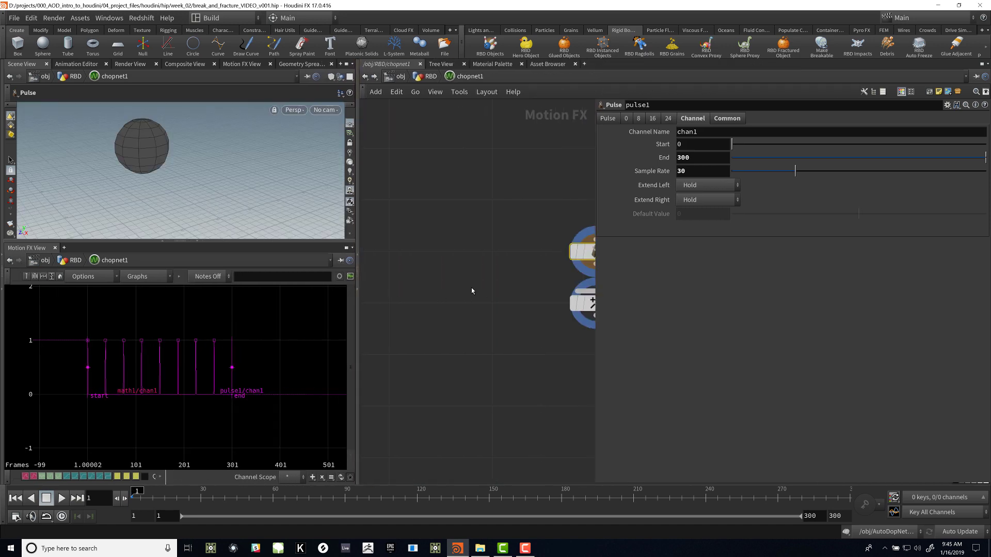
pyautogui.press('p')
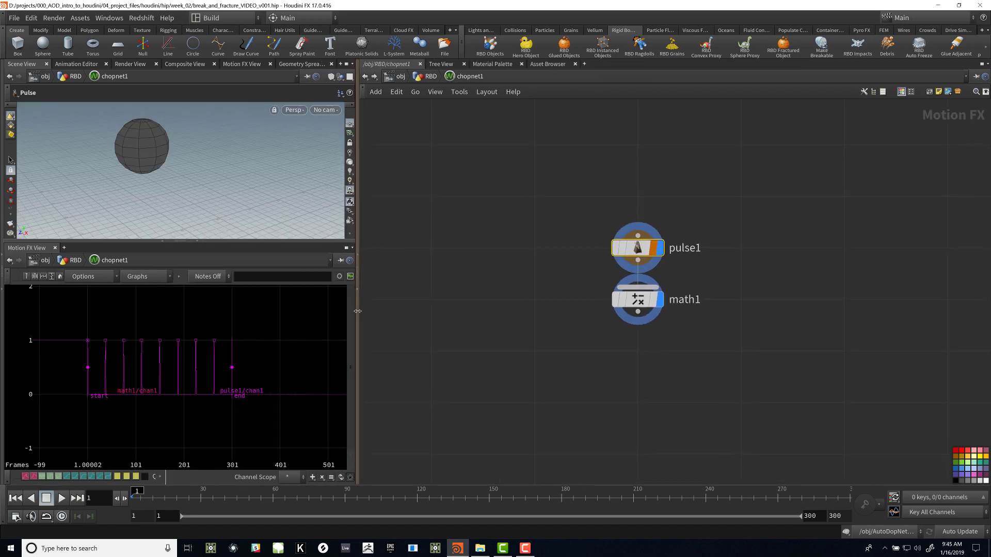
pyautogui.moveTo(357, 309); pyautogui.dragTo(601, 309)
pyautogui.scroll(3, 104, 358)
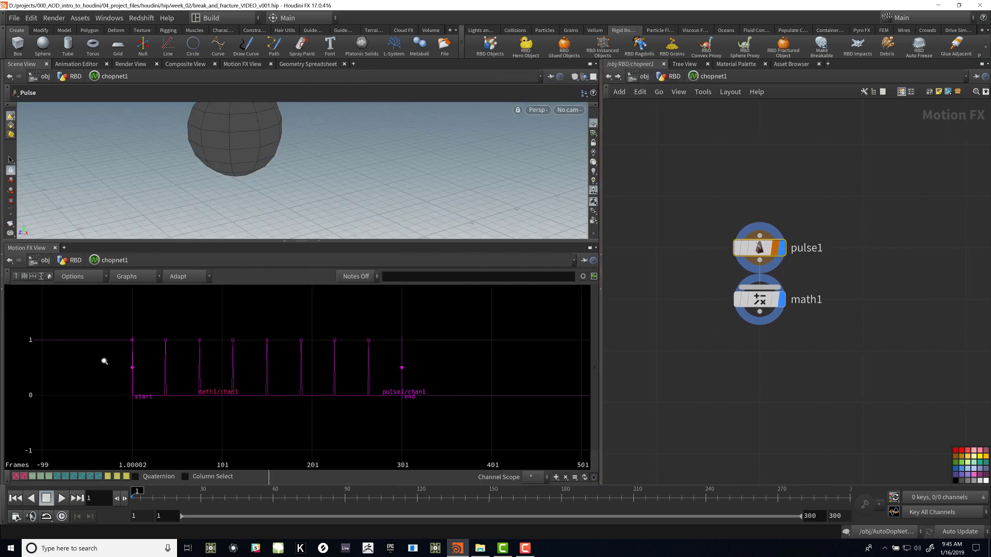
pyautogui.scroll(-3, 106, 376)
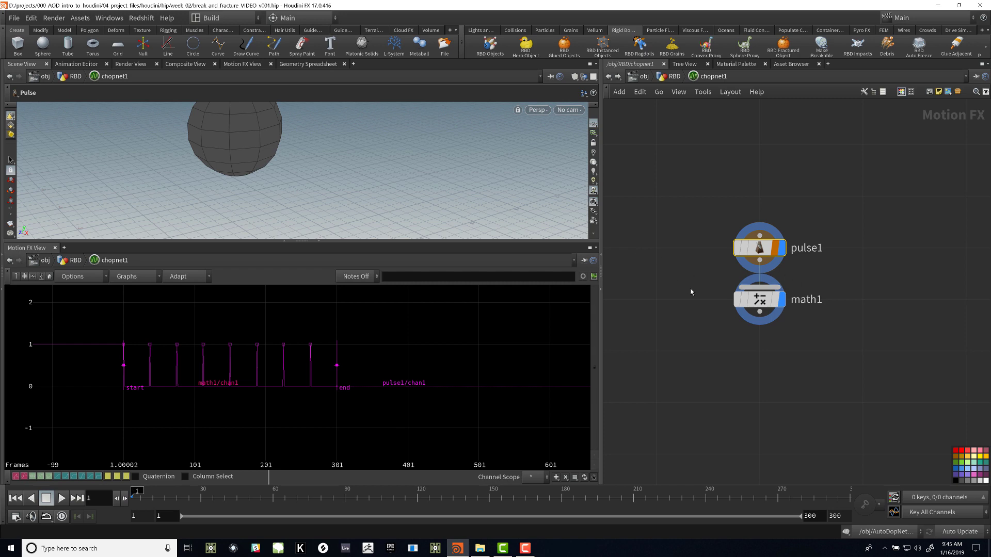
# Step: Remap math1's values from the range 0 to 1 to a To Range of 0 to 10
pyautogui.moveTo(671, 276); pyautogui.dragTo(872, 354)
pyautogui.press('p')
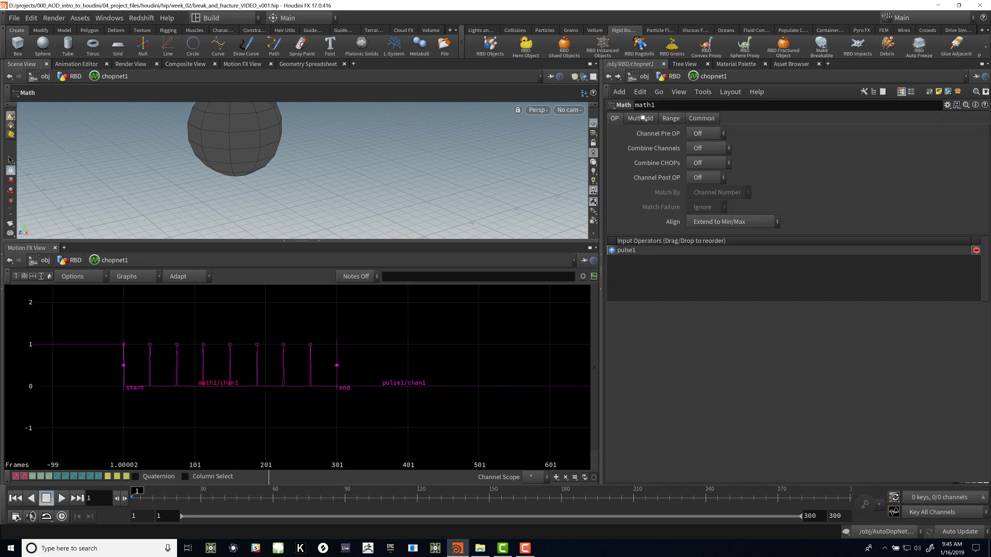
pyautogui.click(672, 118)
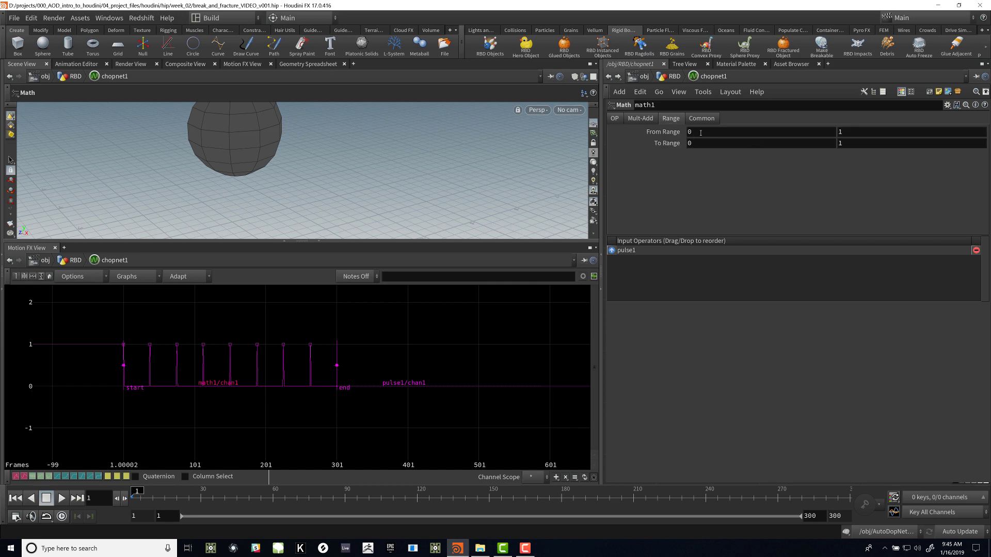
pyautogui.moveTo(699, 132); pyautogui.dragTo(644, 133)
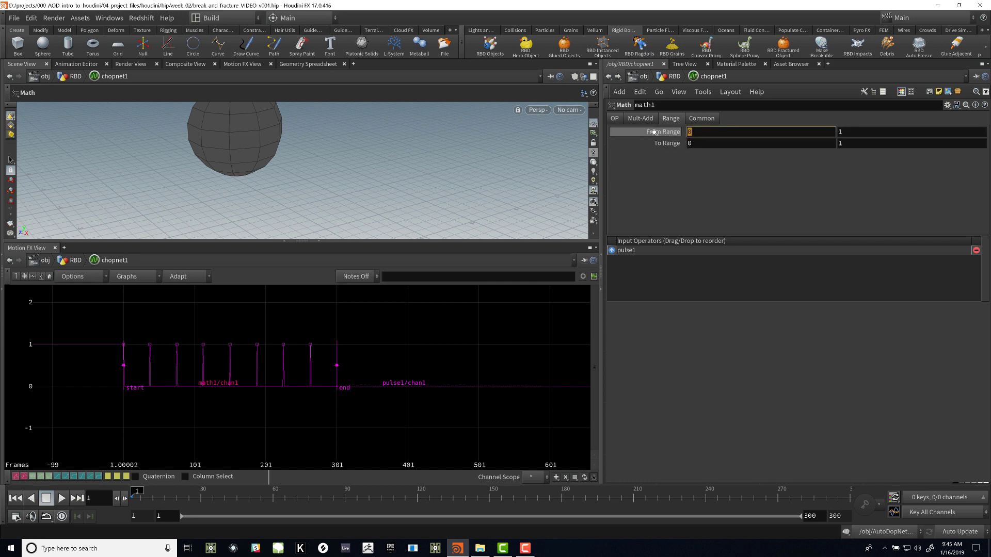
pyautogui.click(862, 132)
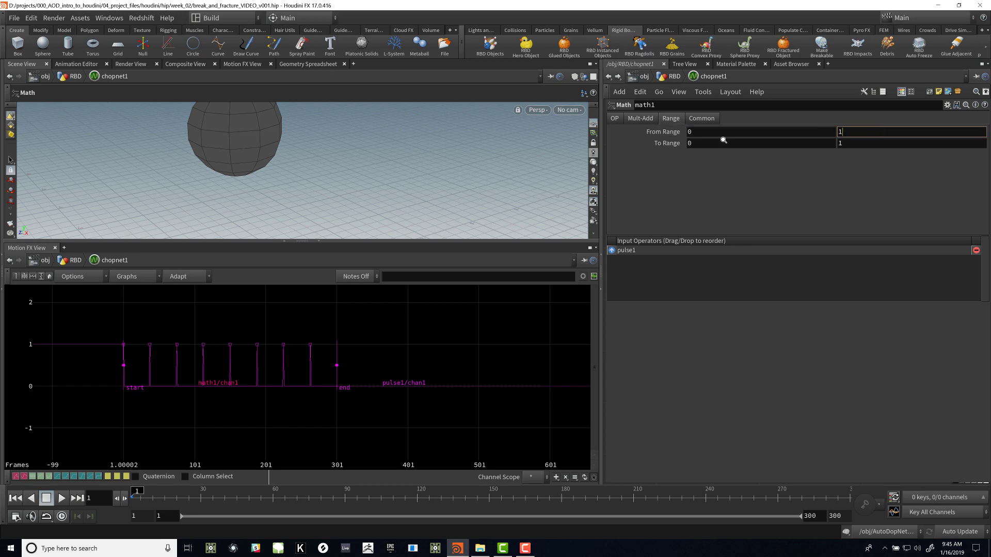
pyautogui.doubleClick(695, 144)
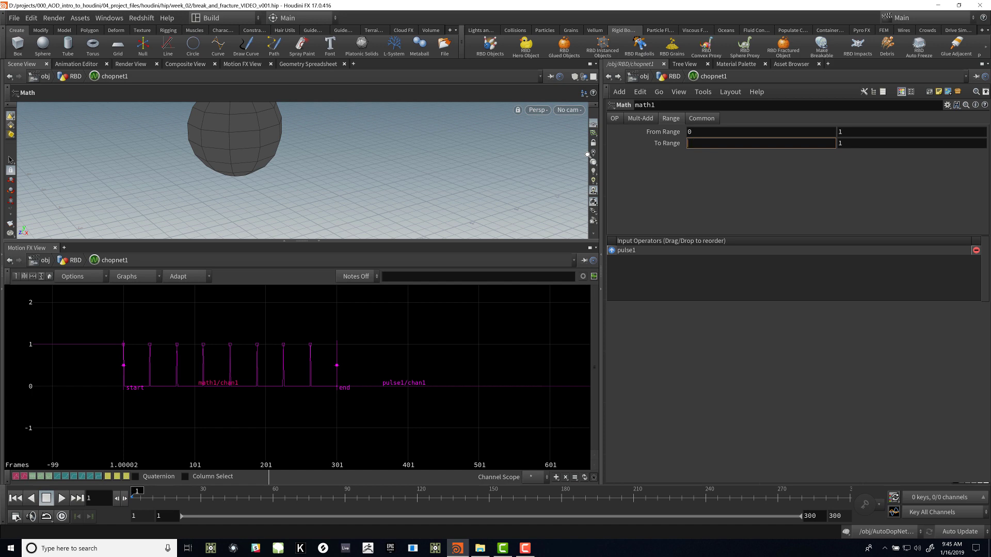
pyautogui.write('0')
pyautogui.press('Tab')
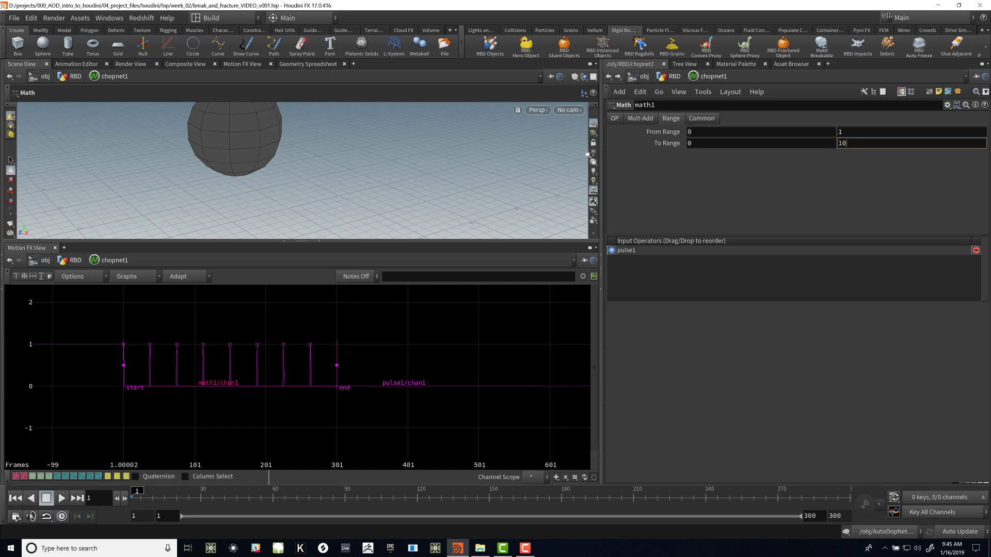
pyautogui.write('10')
pyautogui.press('Return')
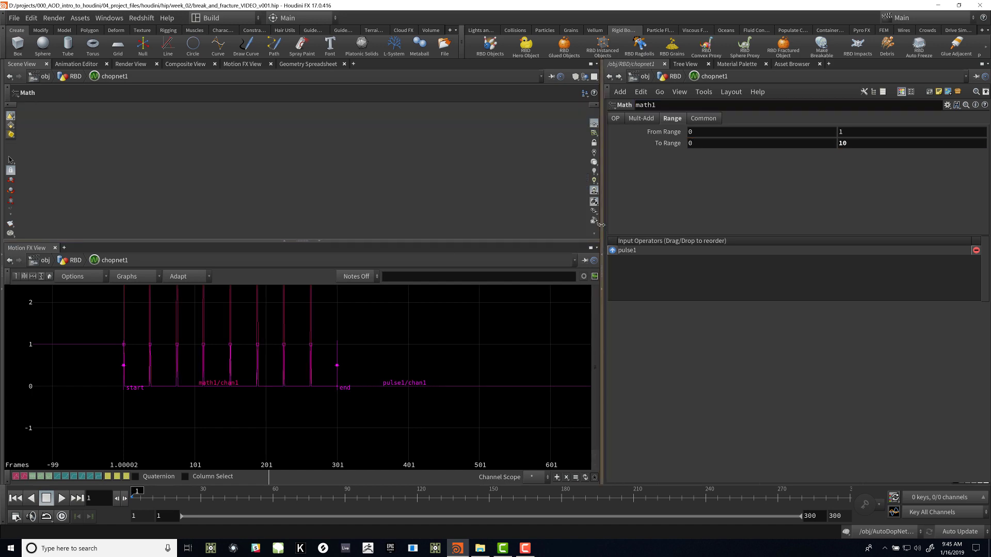
# Step: Turn off pulse1's display so only math1 is graphed, and frame its curve around a few of the spikes
pyautogui.moveTo(601, 224); pyautogui.dragTo(388, 222)
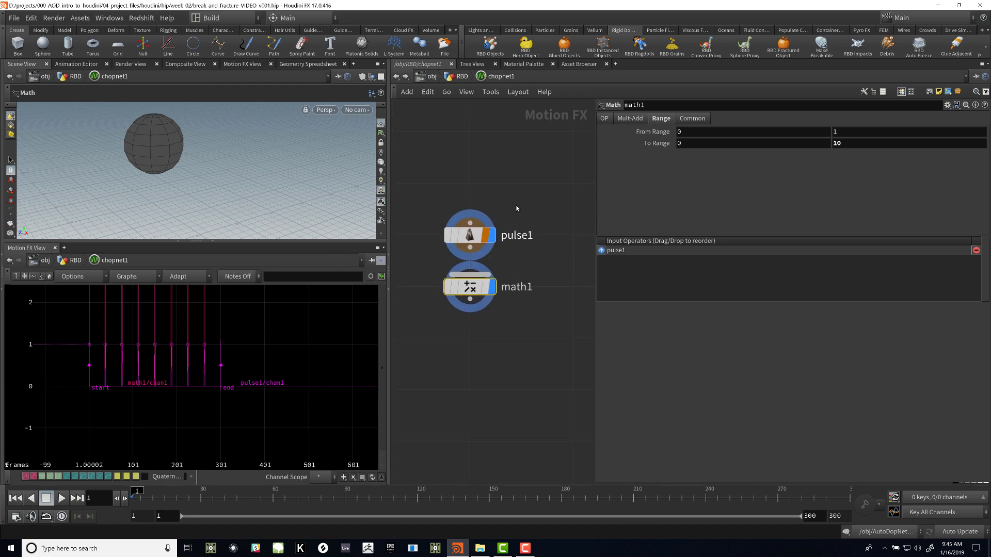
pyautogui.click(492, 236)
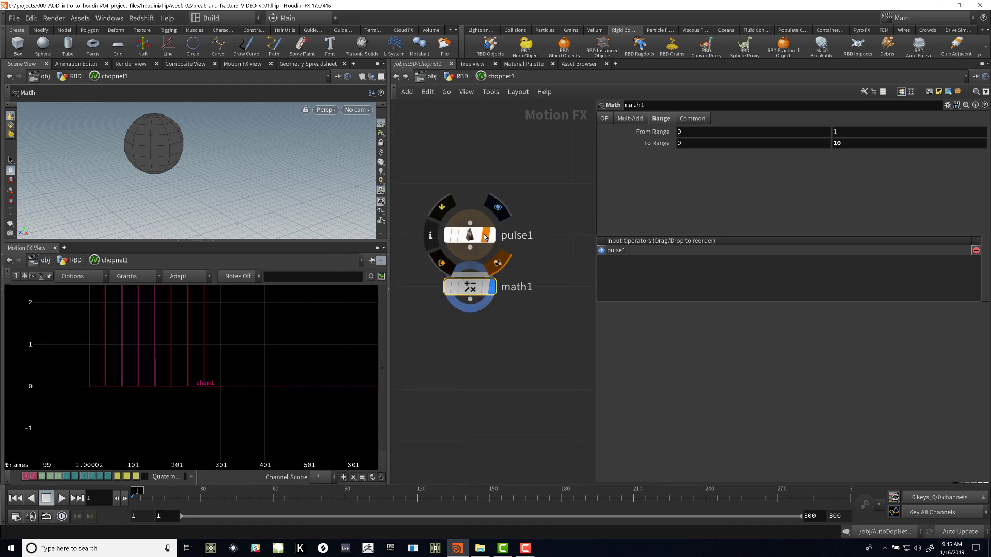
pyautogui.click(487, 290)
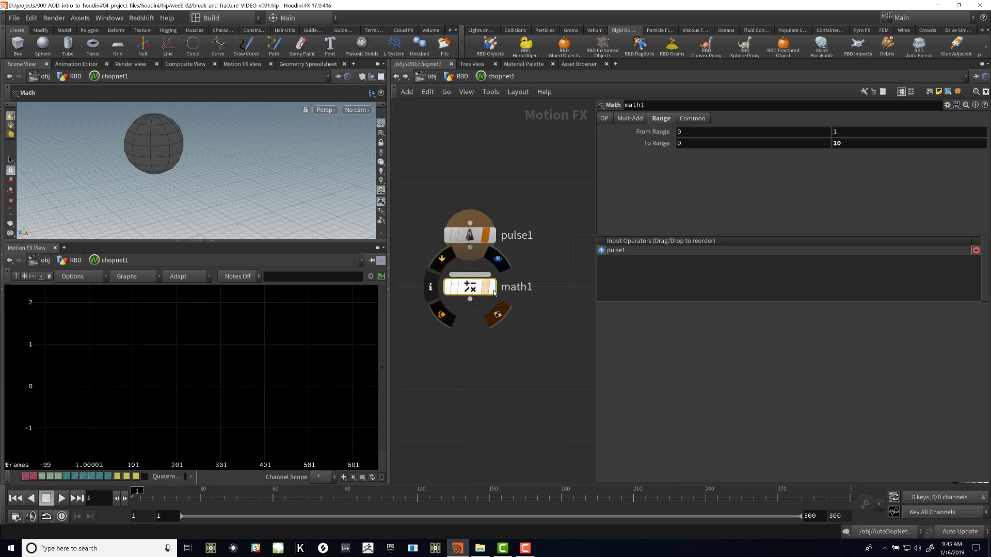
pyautogui.click(487, 290)
pyautogui.press('h')
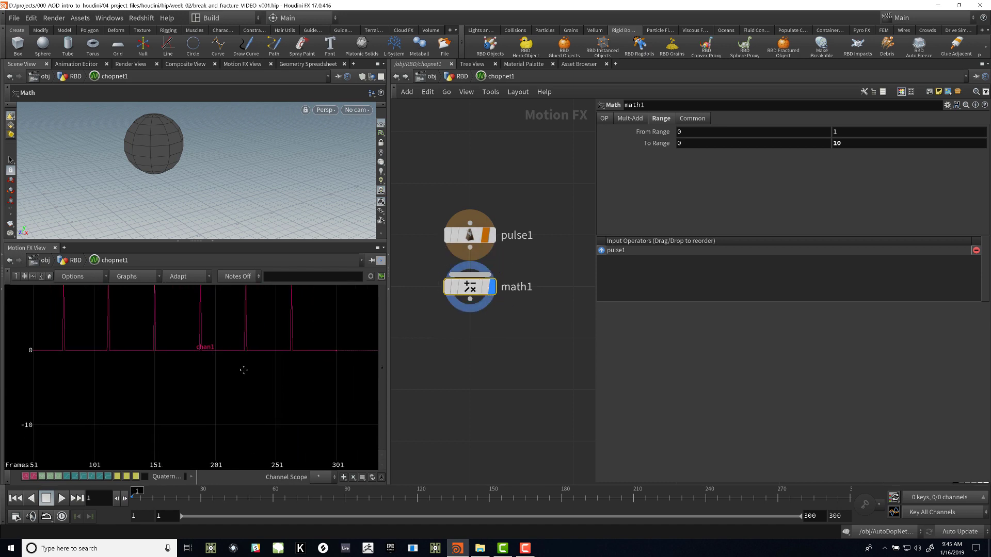
pyautogui.moveTo(232, 356); pyautogui.dragTo(230, 273, button='middle')
pyautogui.moveTo(231, 387); pyautogui.dragTo(281, 371, button='right')
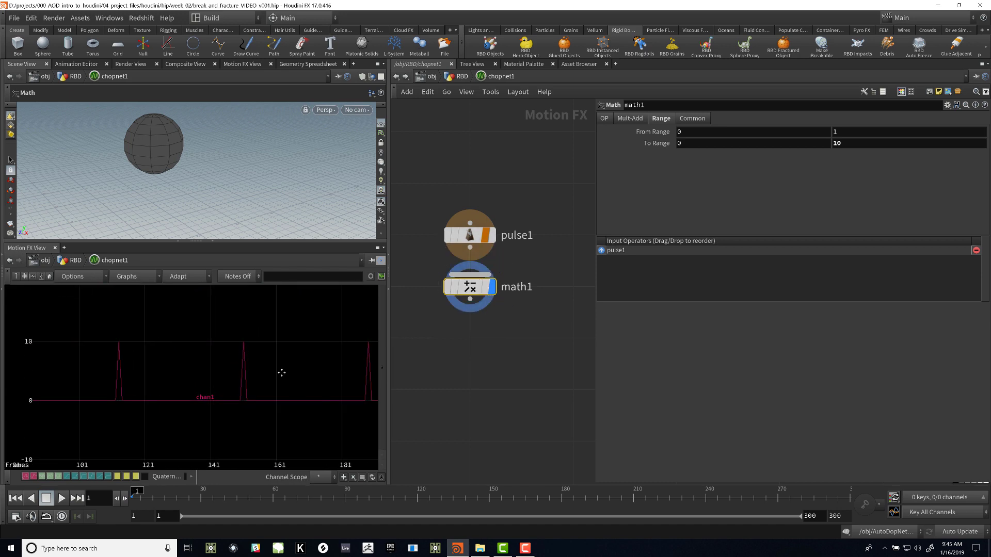
pyautogui.moveTo(281, 371); pyautogui.dragTo(222, 351, button='middle')
# Step: Move math1 below and away from pulse1, add a Noise node level with pulse1, and wire its output into math1
pyautogui.press('p')
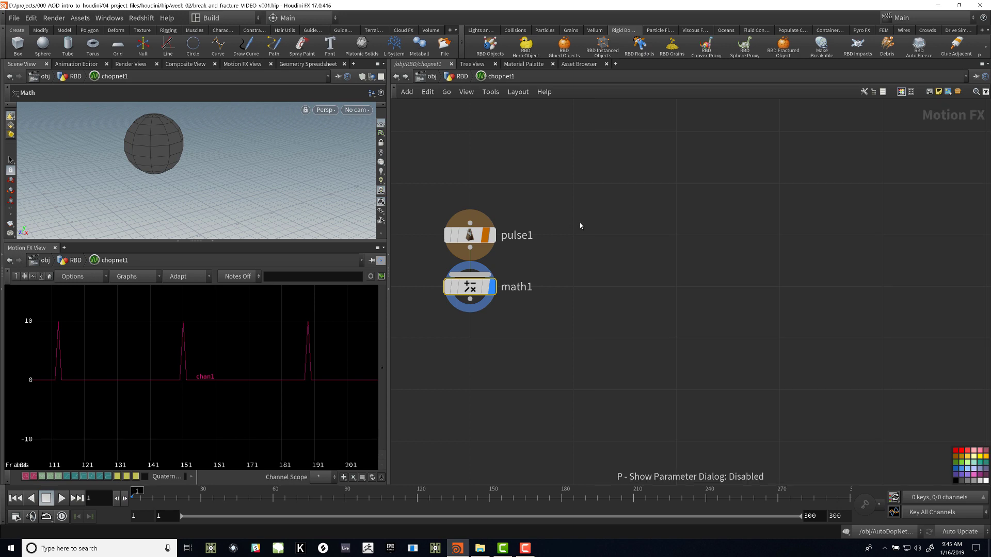
pyautogui.moveTo(522, 282); pyautogui.dragTo(622, 350)
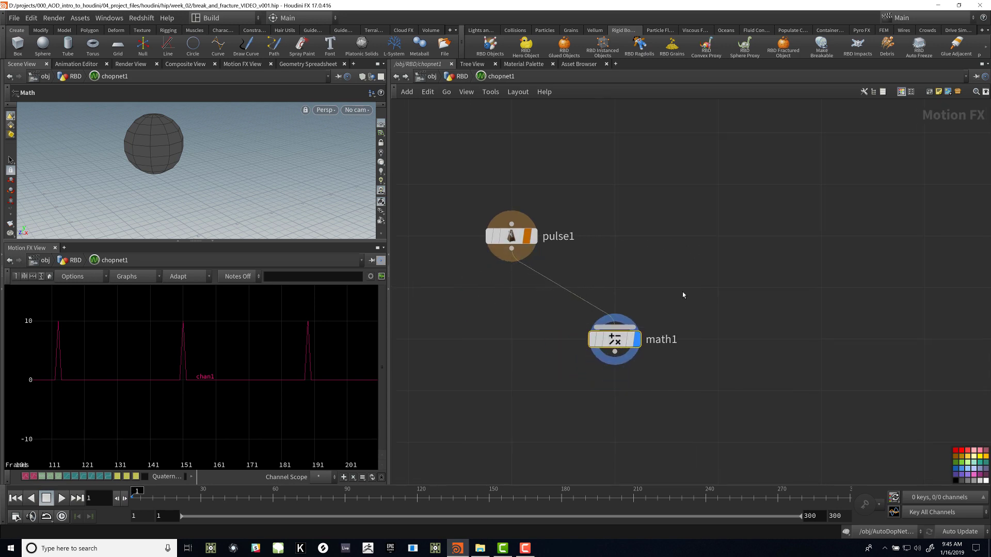
pyautogui.press('Tab')
pyautogui.write('nu')
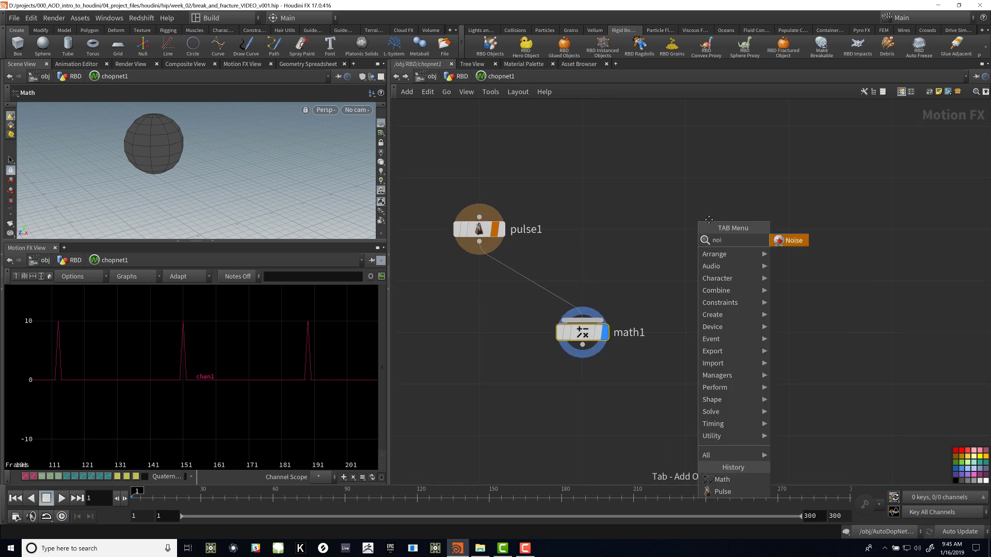
pyautogui.press('Return')
pyautogui.click(689, 227)
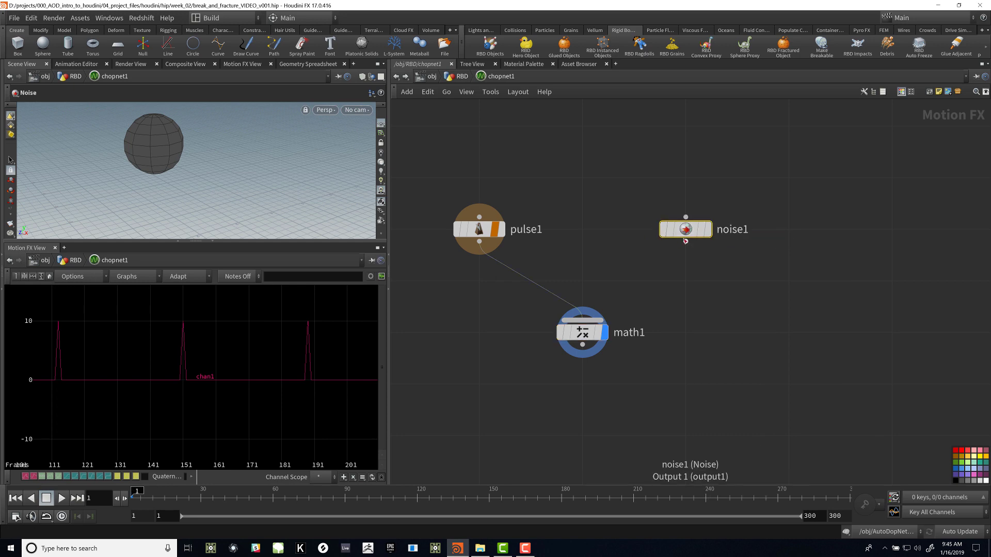
pyautogui.moveTo(685, 241); pyautogui.dragTo(582, 320)
pyautogui.click(585, 338)
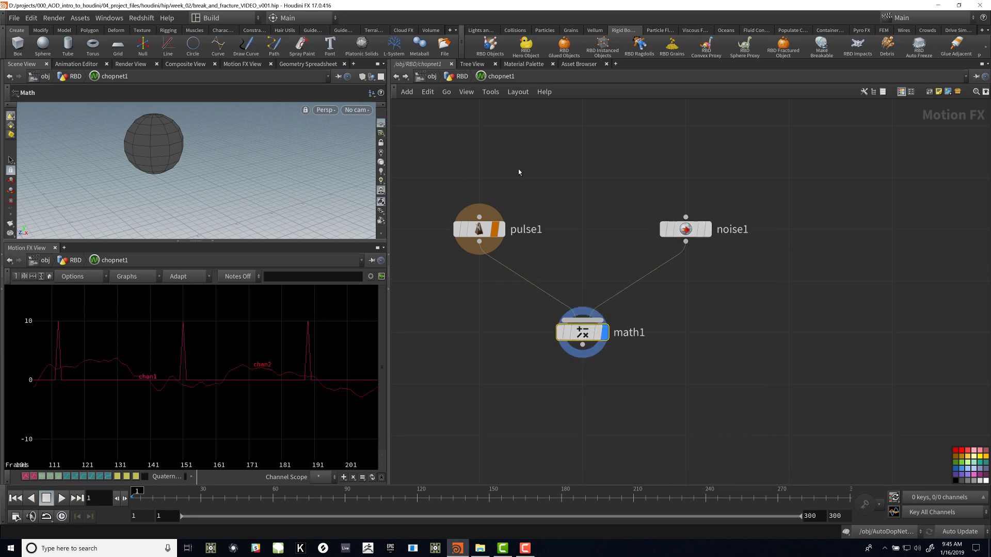
# Step: Display only noise1 in the graph and frame its full curve
pyautogui.click(707, 229)
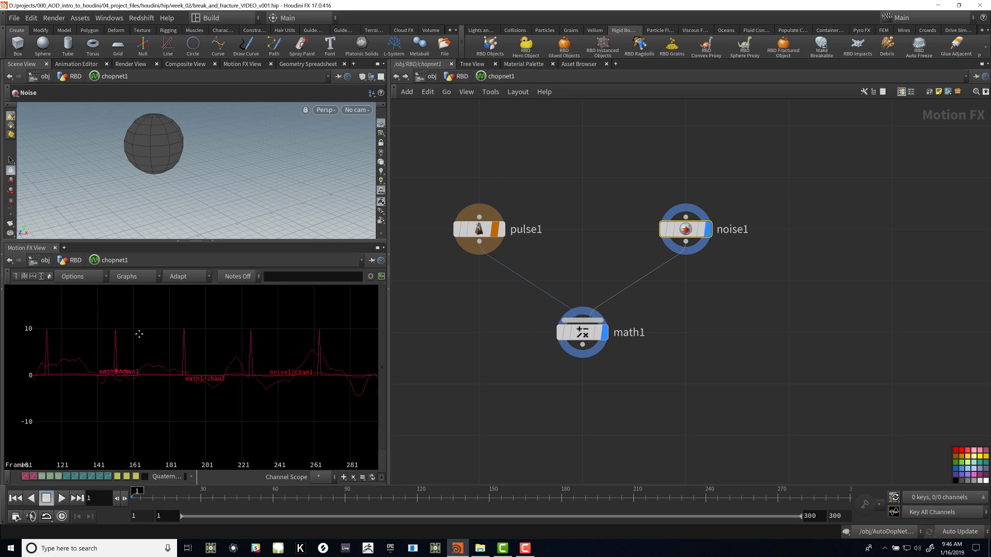
pyautogui.moveTo(645, 316)
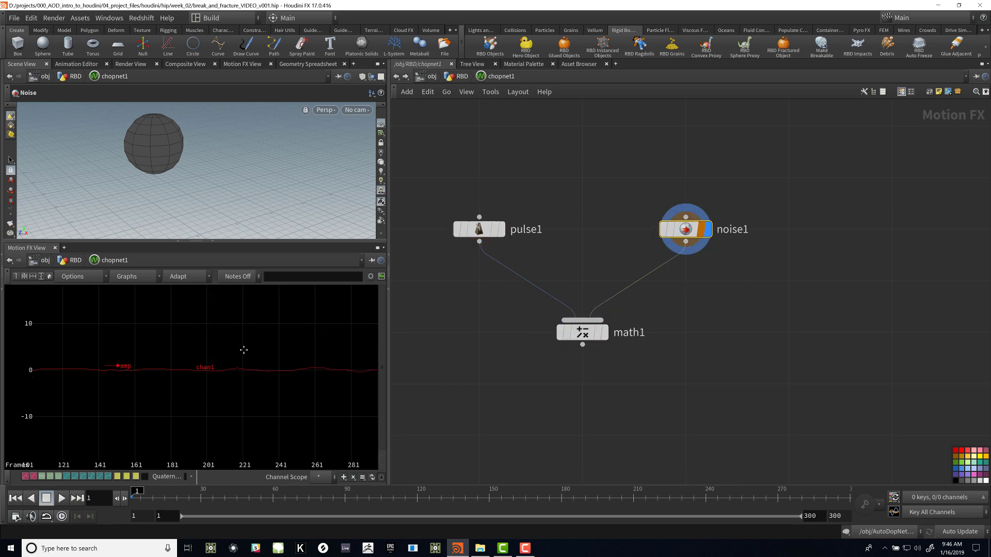
pyautogui.press('h')
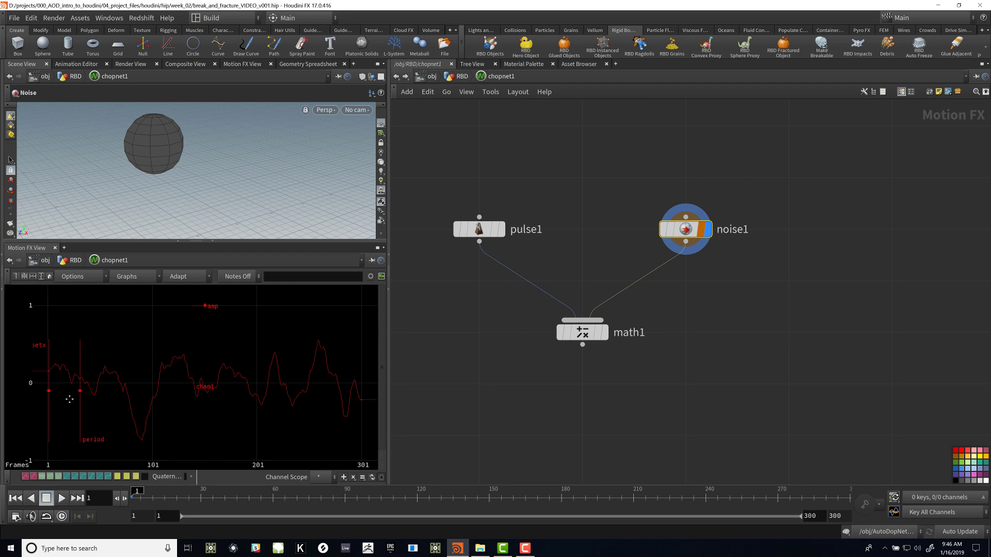
# Step: Adjust noise1's period to about 0.84 and amplitude to about 1.003 with the graph handles, and show its parameters
pyautogui.moveTo(78, 391)
pyautogui.mouseDown()
pyautogui.moveTo(323, 382)
pyautogui.moveTo(53, 388)
pyautogui.moveTo(75, 390)
pyautogui.mouseUp()
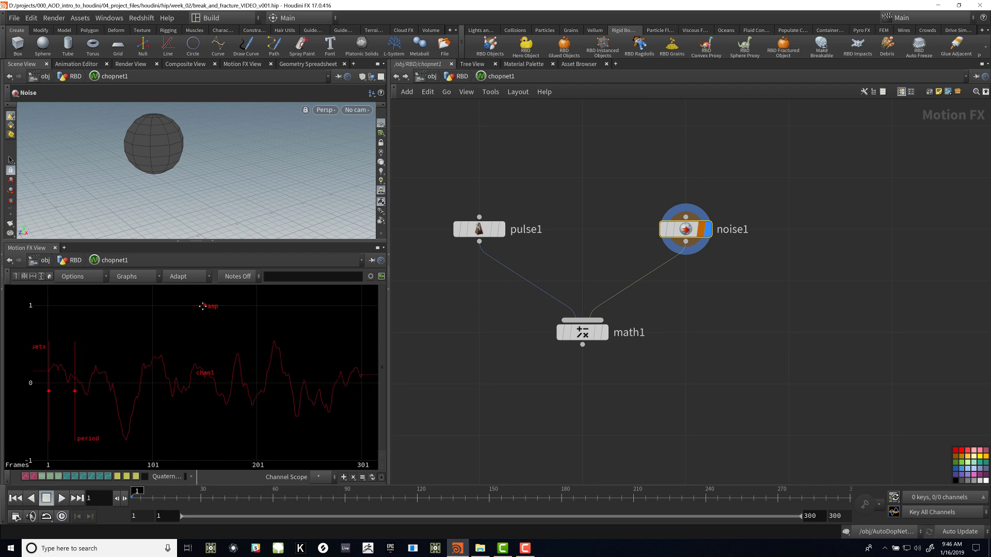
pyautogui.moveTo(202, 306); pyautogui.dragTo(231, 305)
pyautogui.press('p')
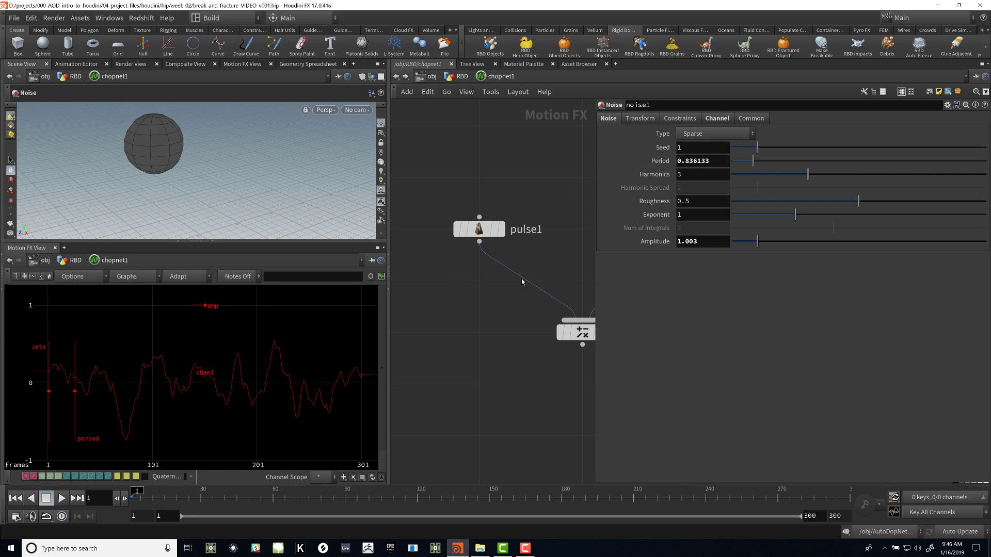
pyautogui.moveTo(551, 254); pyautogui.dragTo(487, 226, button='middle')
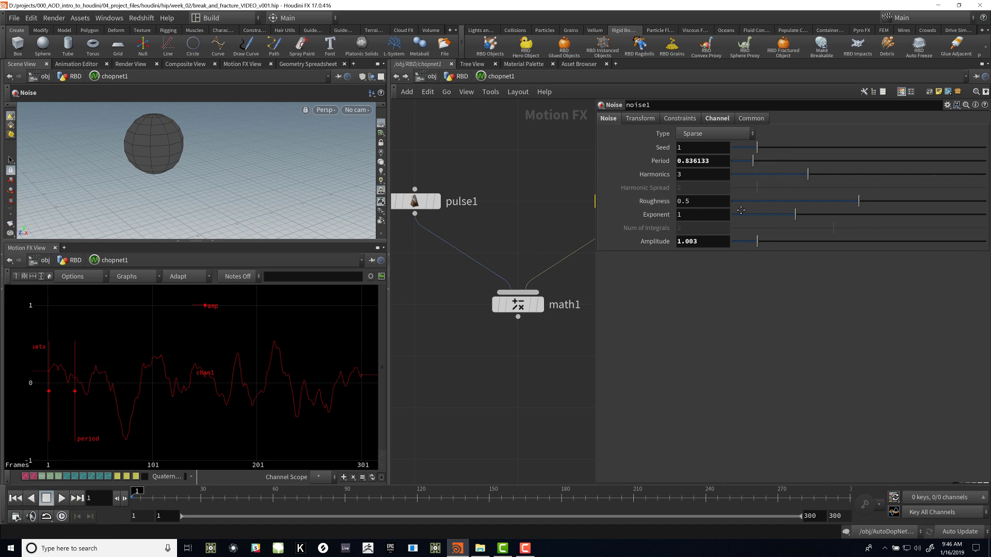
# Step: Set noise1's amplitude to 1 and lower its roughness to 0.273
pyautogui.moveTo(761, 244); pyautogui.dragTo(663, 241)
pyautogui.write('1')
pyautogui.click(690, 215)
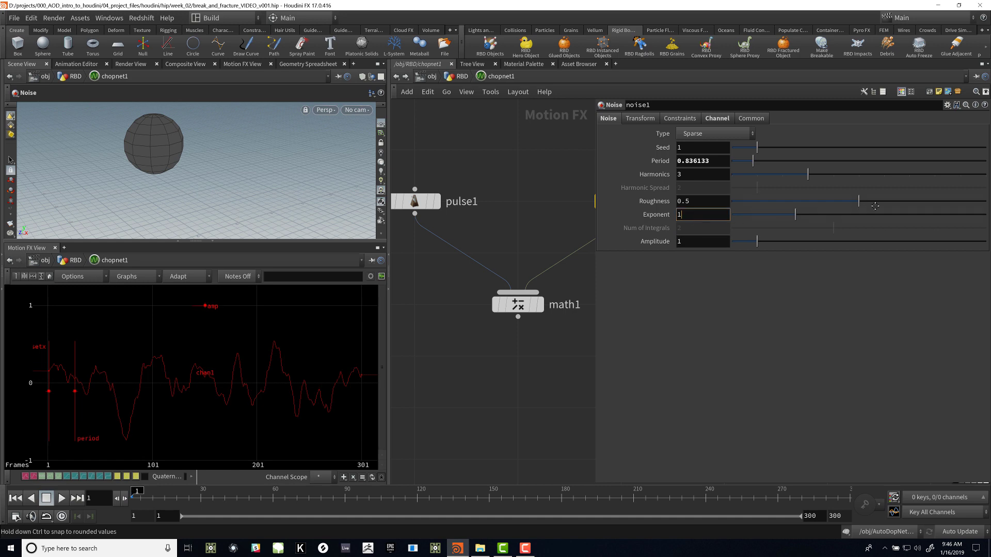
pyautogui.moveTo(866, 201); pyautogui.dragTo(802, 200)
# Step: Try the Alligator and Random noise types on noise1
pyautogui.click(715, 133)
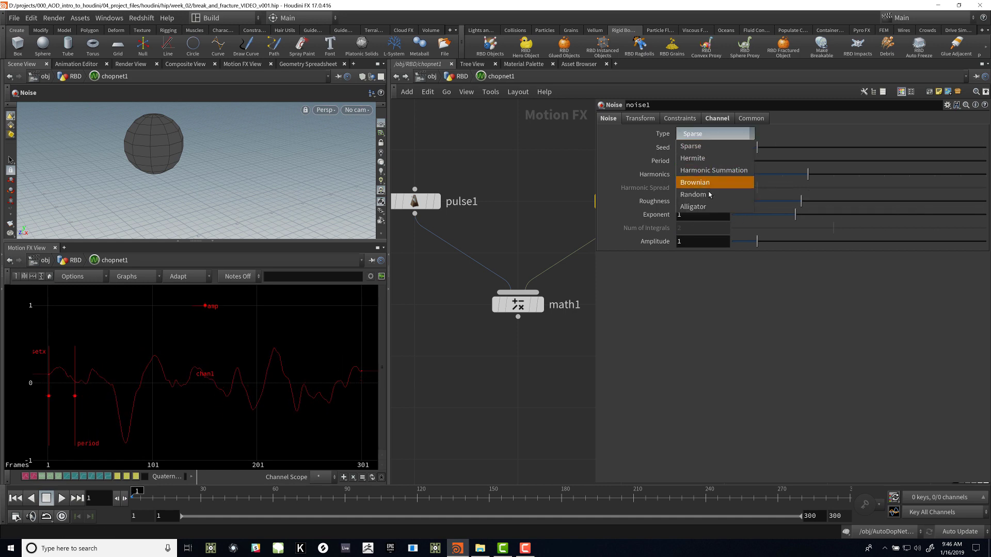
pyautogui.click(707, 207)
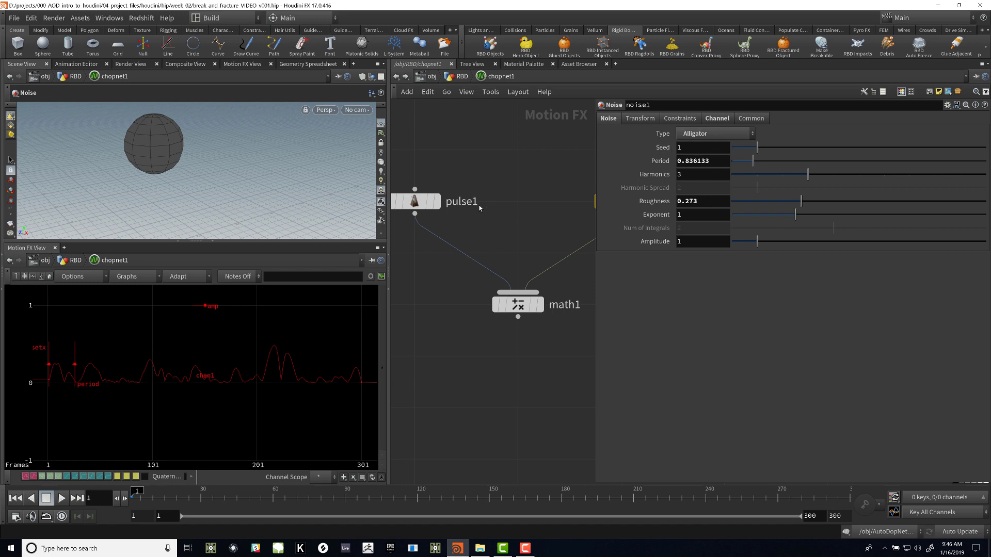
pyautogui.click(722, 135)
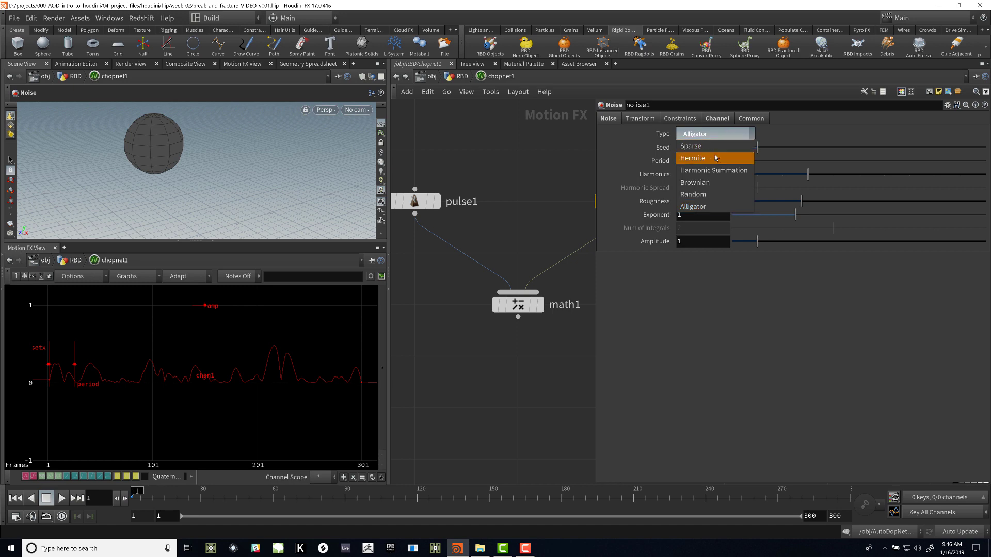
pyautogui.click(713, 195)
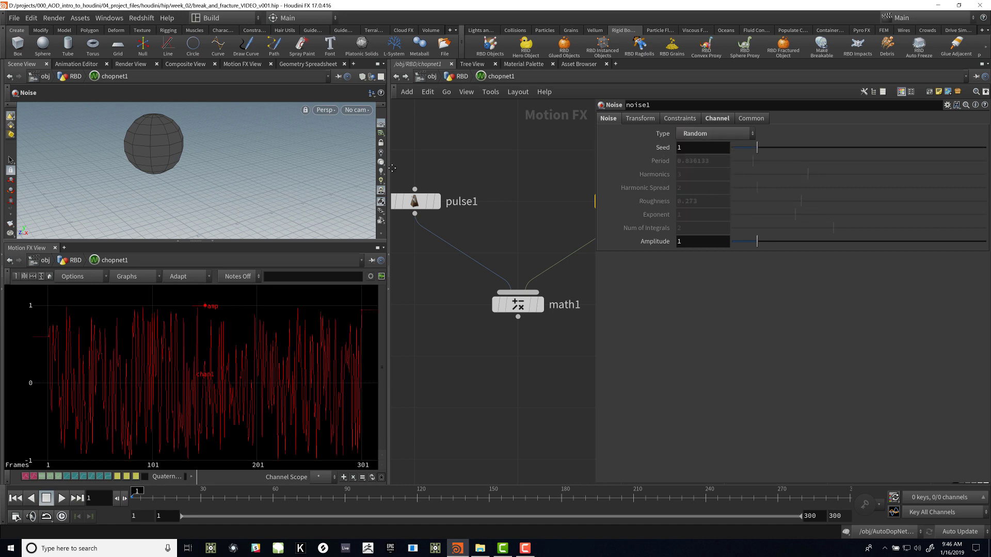
# Step: Widen the viewport and graph area, hide noise1's parameters, and bring pulse1, noise1 and math1 fully into view
pyautogui.moveTo(392, 168); pyautogui.dragTo(525, 173)
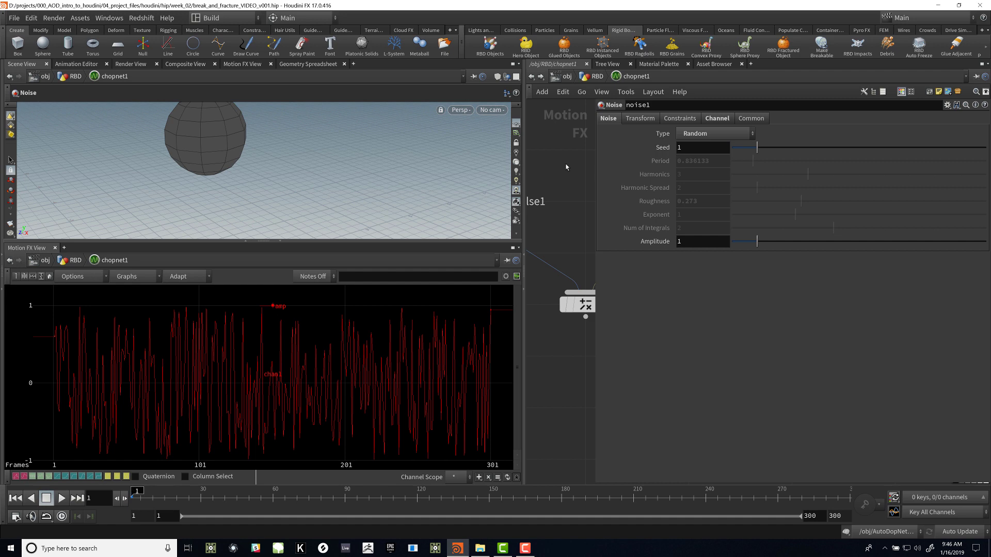
pyautogui.press('p')
pyautogui.moveTo(575, 166); pyautogui.dragTo(837, 190, button='middle')
pyautogui.moveTo(291, 386); pyautogui.dragTo(270, 355, button='right')
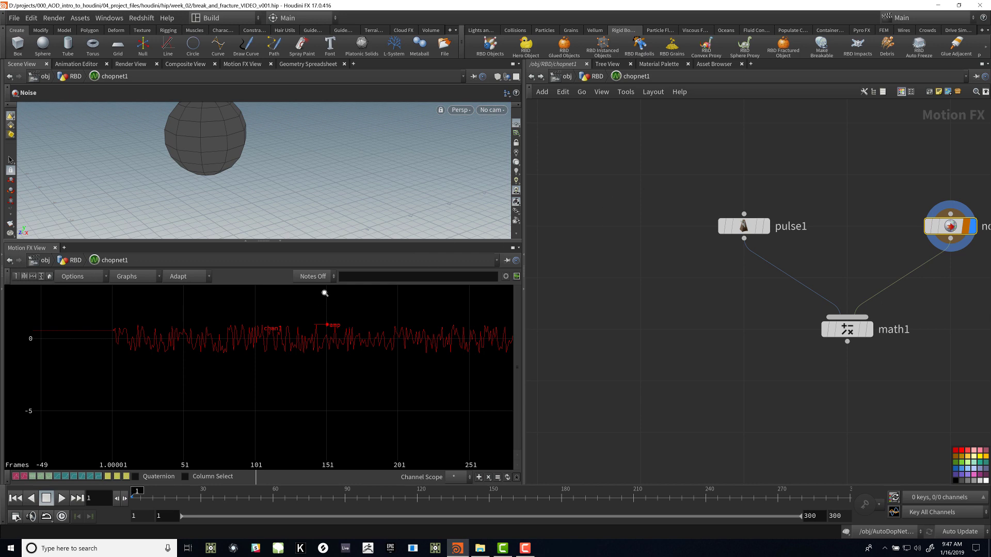
pyautogui.keyDown('alt'); pyautogui.moveTo(315, 174); pyautogui.dragTo(292, 190, button='middle'); pyautogui.keyUp('alt')
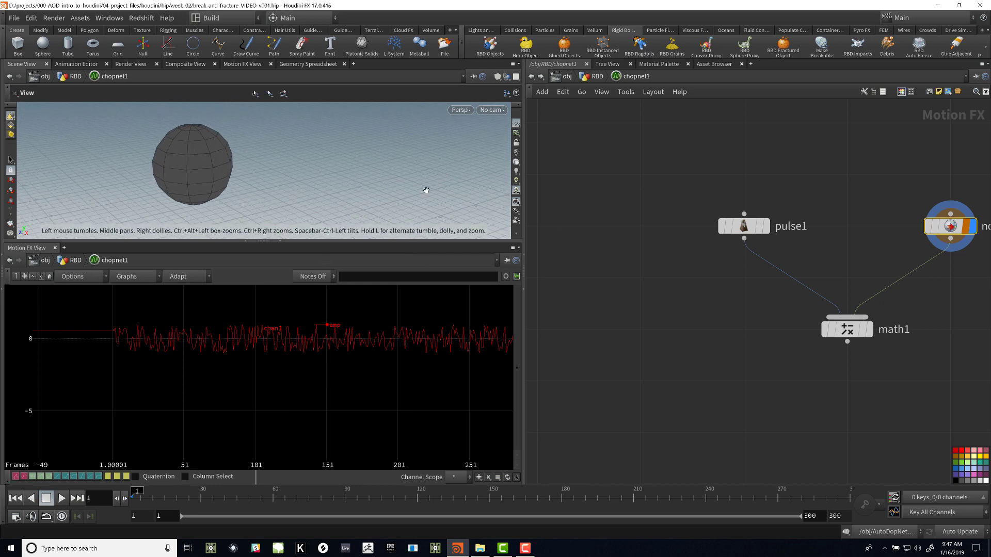
pyautogui.moveTo(631, 224); pyautogui.dragTo(495, 236, button='middle')
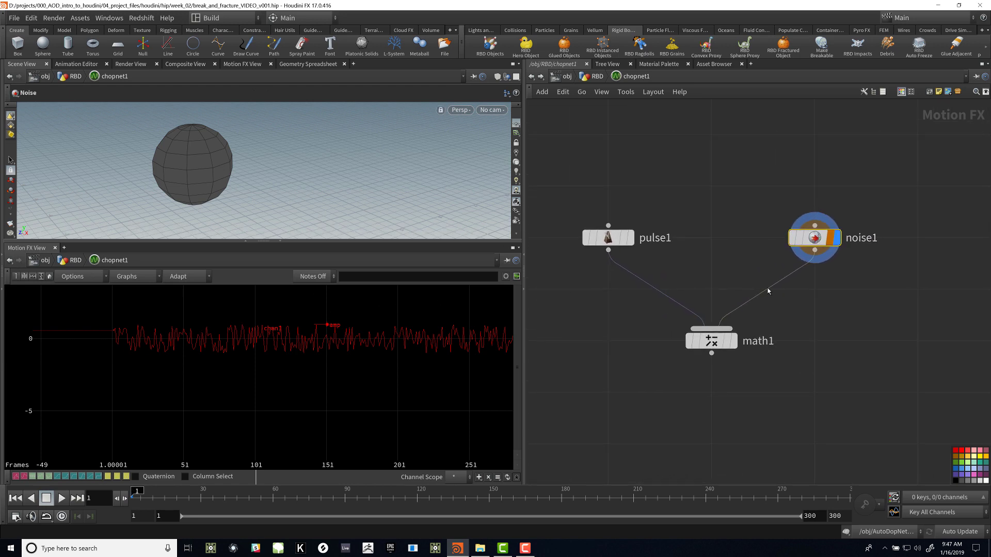
# Step: Toggle noise1's display off and back on, and frame its curve in the graph
pyautogui.click(839, 240)
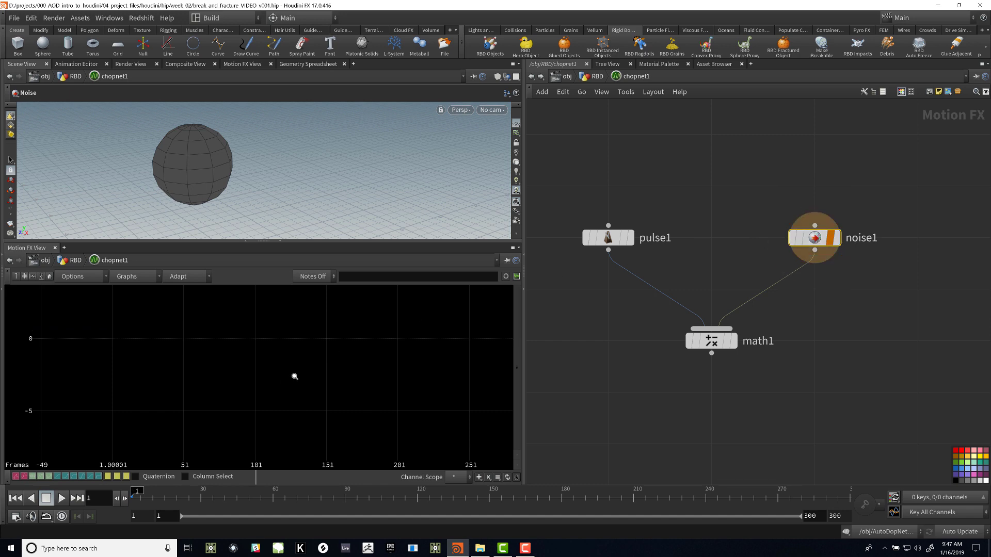
pyautogui.click(833, 238)
pyautogui.press('h')
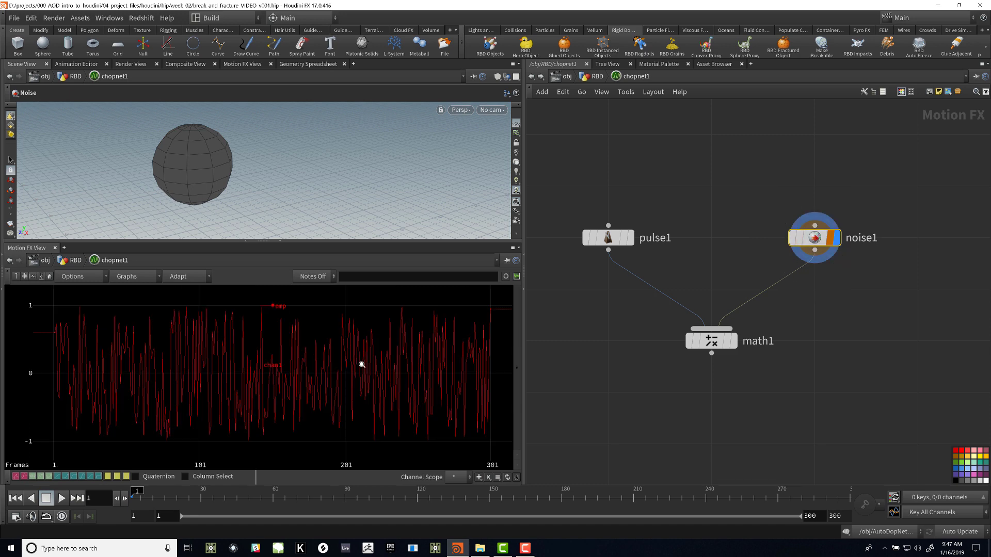
pyautogui.moveTo(242, 357); pyautogui.dragTo(269, 396, button='right')
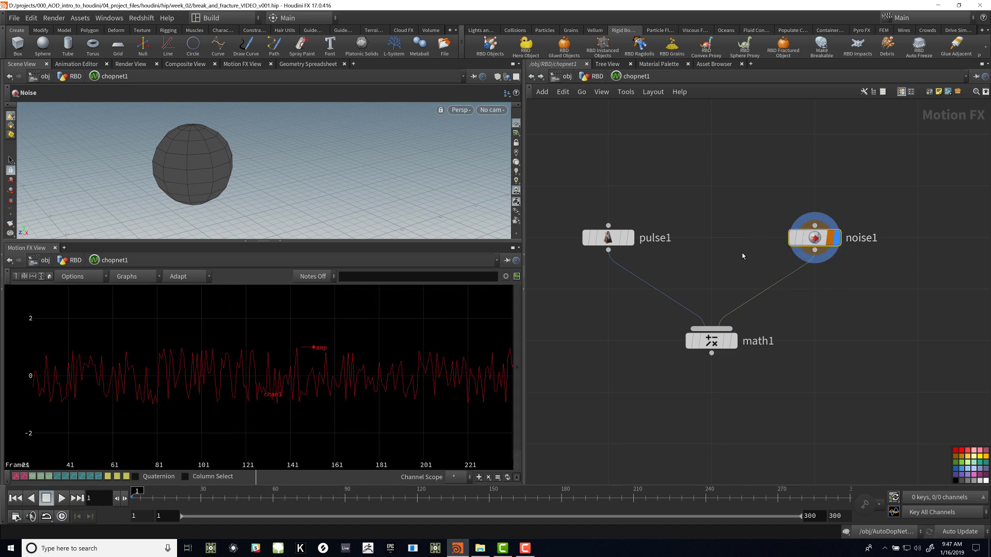
# Step: Show noise1's parameters and try the Alligator and Brownian types, framing the full curve for each
pyautogui.press('p')
pyautogui.click(714, 134)
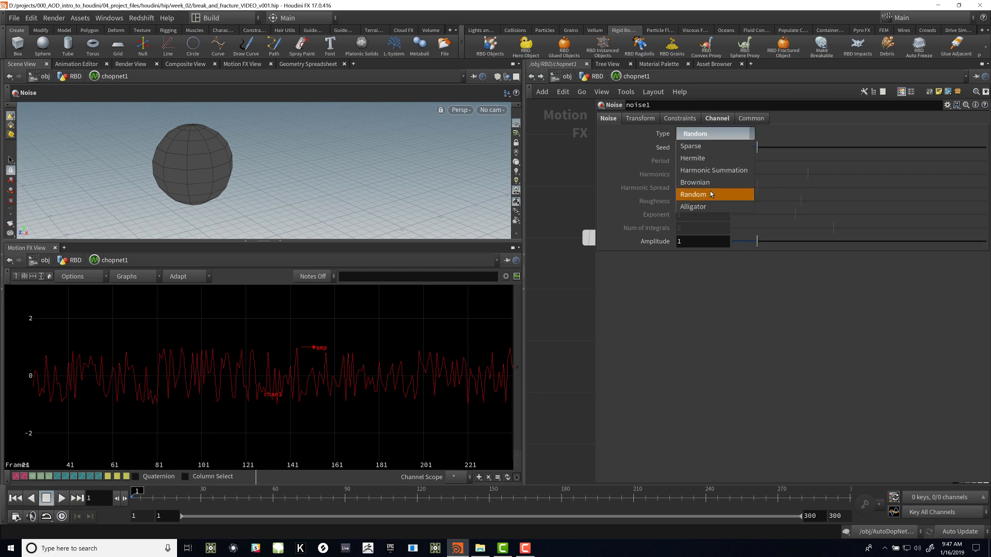
pyautogui.click(705, 206)
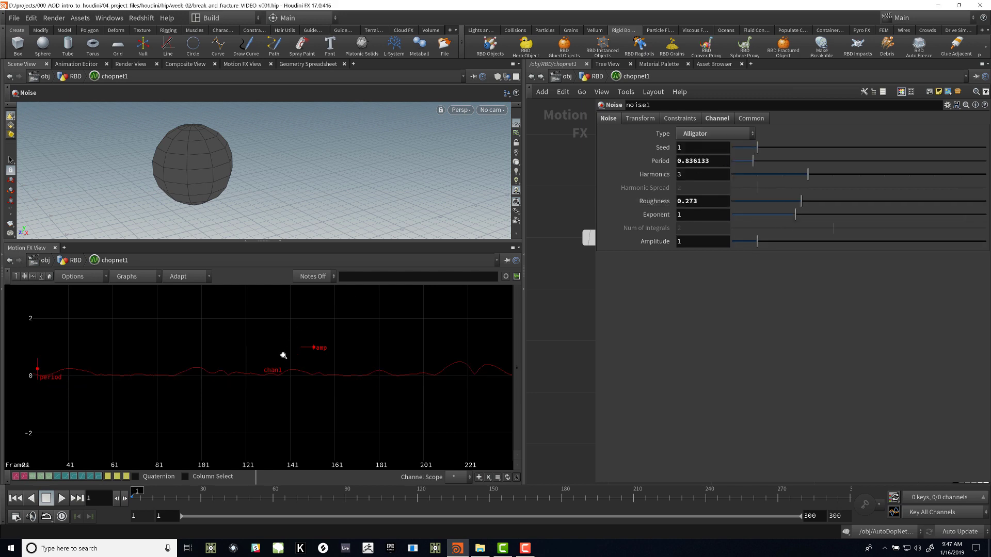
pyautogui.press('h')
pyautogui.click(702, 133)
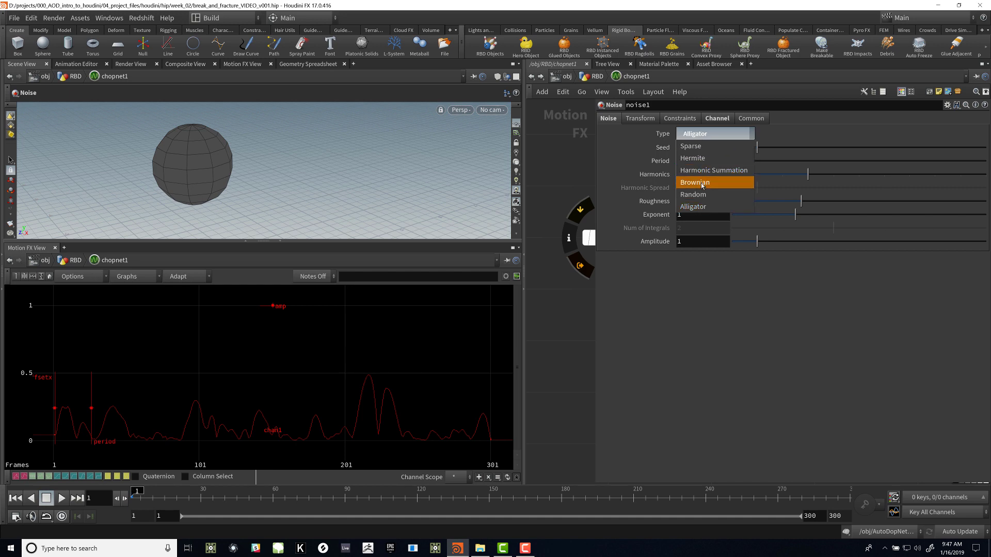
pyautogui.click(692, 179)
pyautogui.press('h')
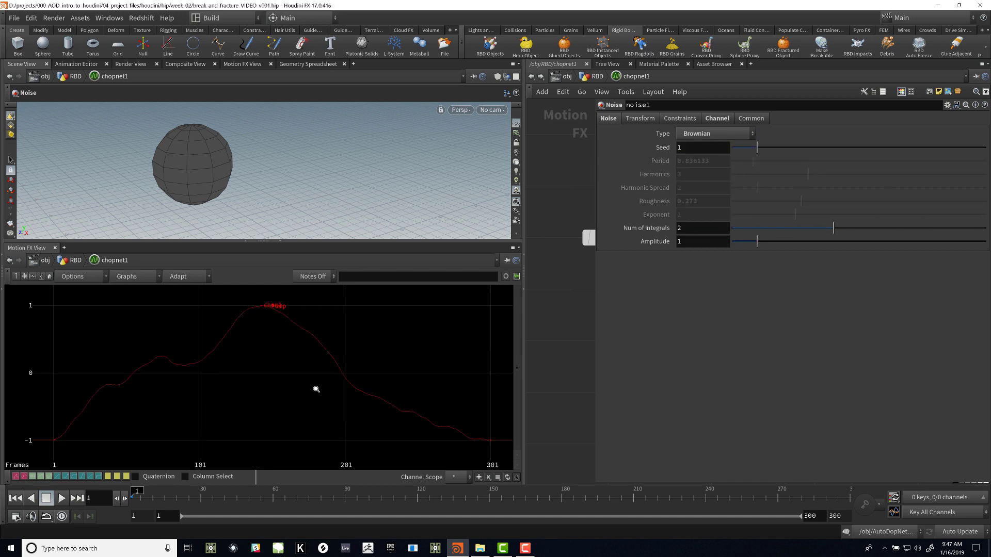
# Step: Try noise1's Harmonic Summation and Hermite types, and return the type to Sparse
pyautogui.click(706, 135)
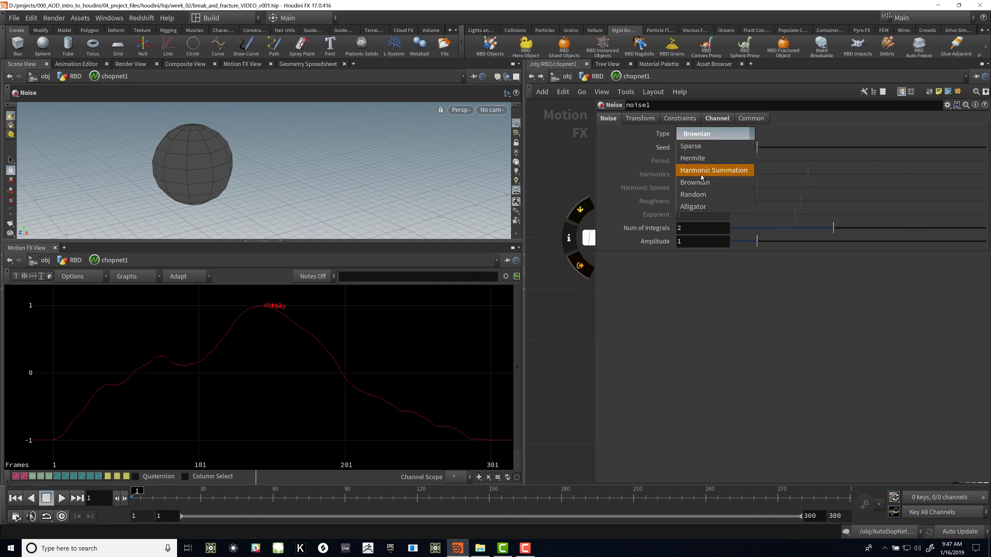
pyautogui.click(703, 171)
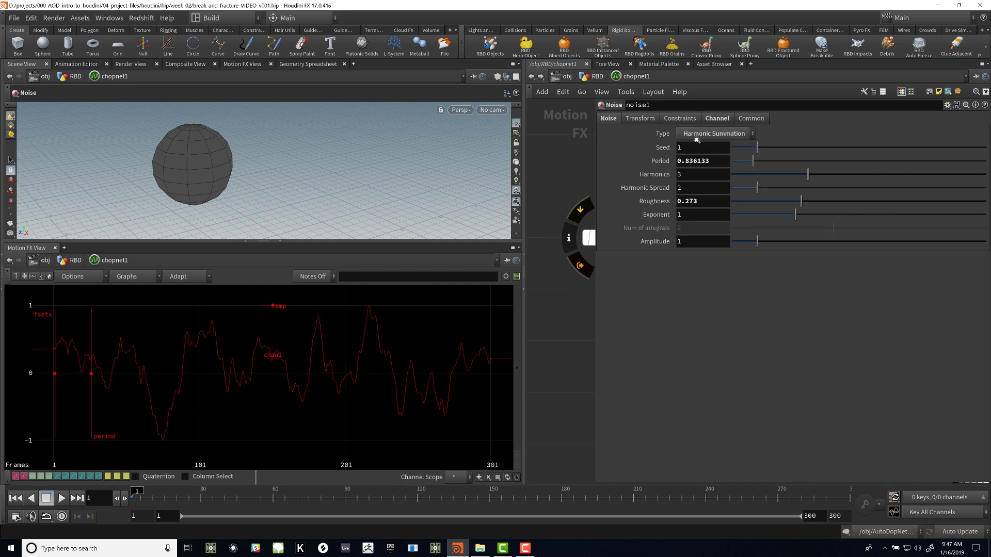
pyautogui.click(722, 132)
pyautogui.click(714, 159)
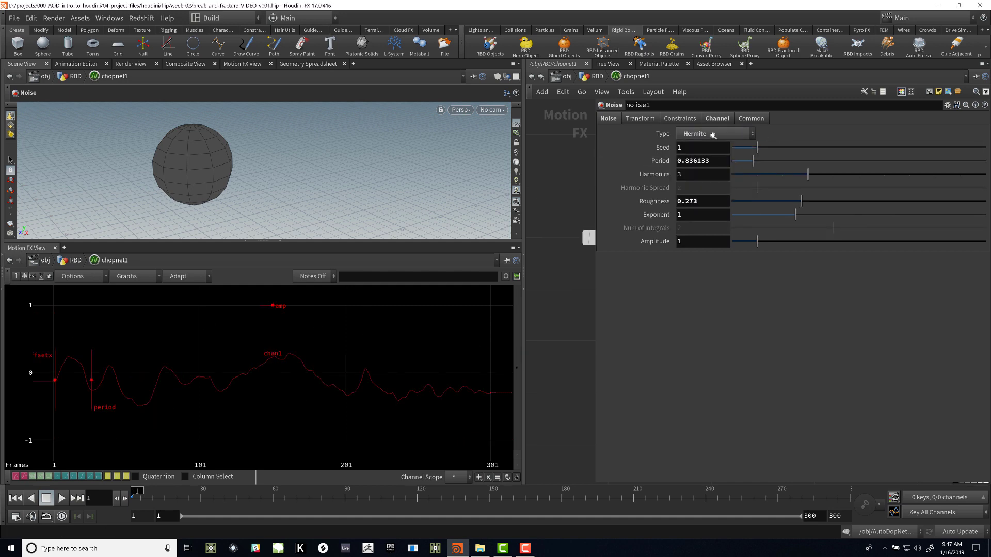
pyautogui.click(712, 134)
pyautogui.click(706, 146)
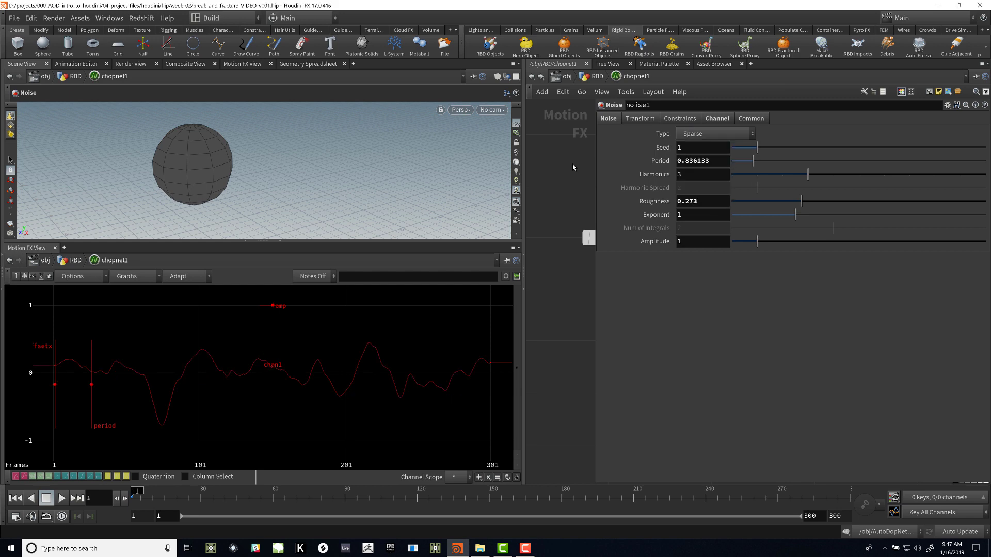
# Step: Set noise1's period to 0.68 and look through its transform, constraint and channel settings
pyautogui.moveTo(753, 160)
pyautogui.mouseDown()
pyautogui.moveTo(779, 161)
pyautogui.moveTo(737, 160)
pyautogui.moveTo(749, 161)
pyautogui.mouseUp()
pyautogui.moveTo(819, 174)
pyautogui.mouseDown()
pyautogui.moveTo(881, 171)
pyautogui.moveTo(815, 176)
pyautogui.mouseUp()
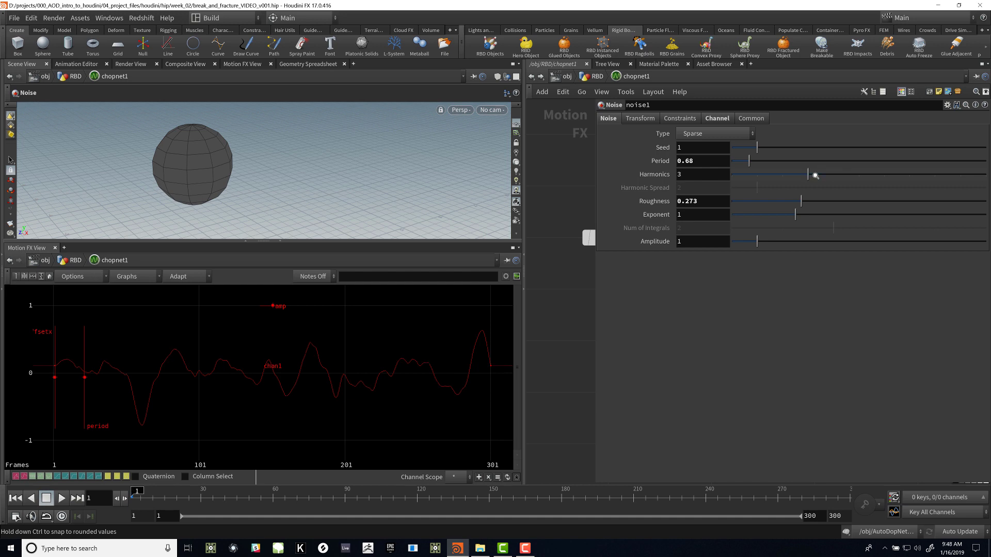
pyautogui.click(639, 119)
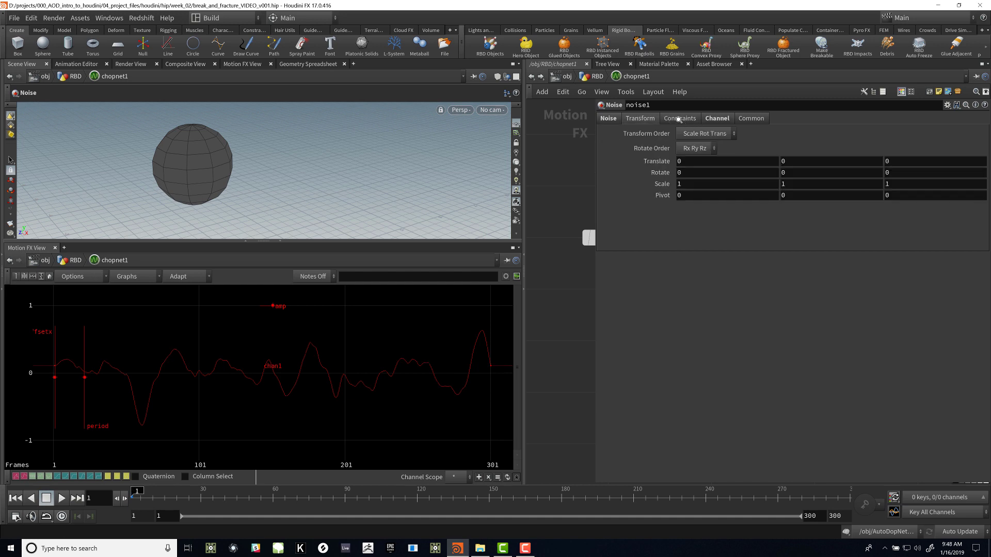
pyautogui.scroll(-3, 679, 119)
pyautogui.scroll(1, 680, 119)
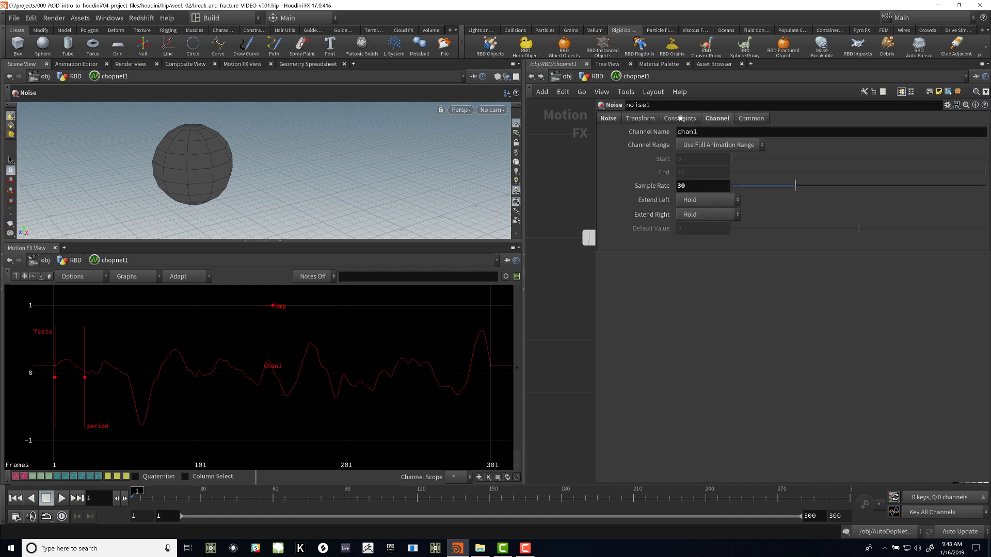
pyautogui.scroll(1, 681, 118)
pyautogui.scroll(-2, 731, 117)
pyautogui.scroll(1, 722, 116)
pyautogui.scroll(-3, 753, 124)
# Step: Change noise1's channel sample rate to 24 and restore it to 30
pyautogui.click(732, 119)
pyautogui.write('24')
pyautogui.press('Tab')
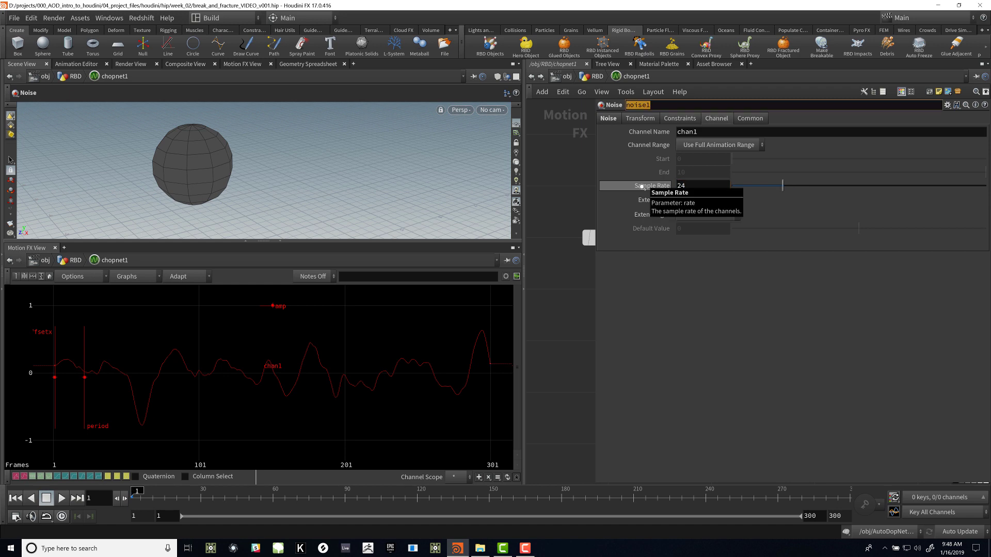
pyautogui.click(679, 189)
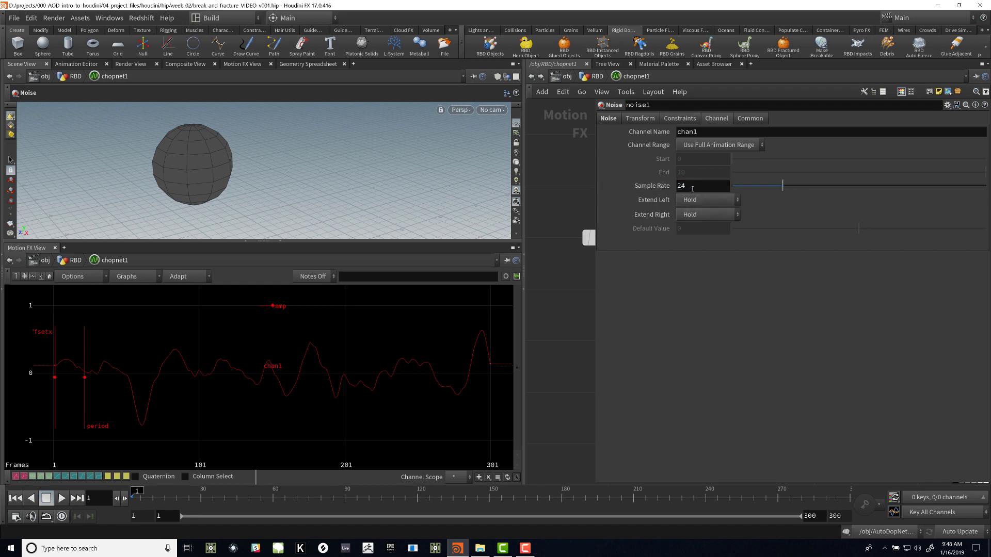
pyautogui.doubleClick(692, 188)
pyautogui.write('30')
pyautogui.press('Tab')
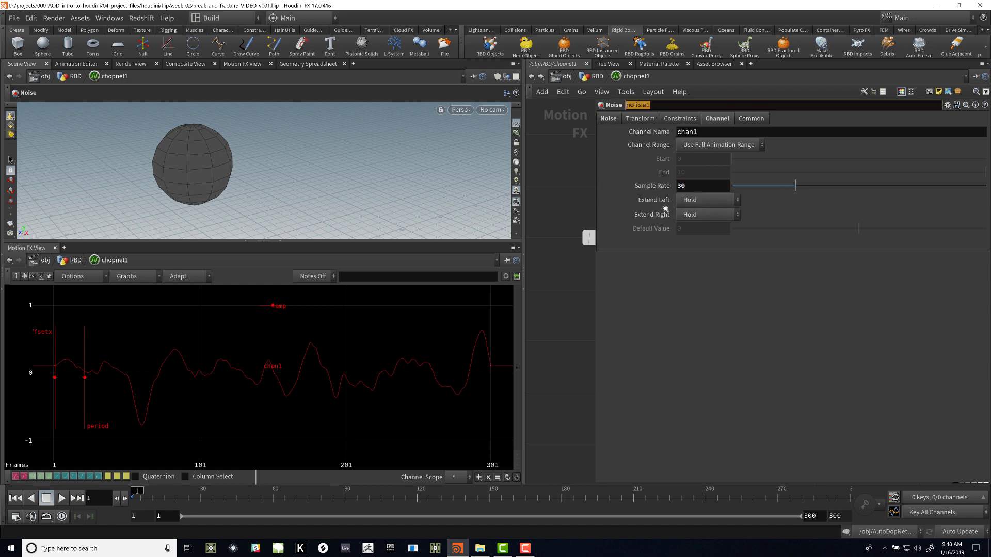
# Step: Narrow the parameter area, select math1, and display its channels together with noise1's curve in the graph
pyautogui.click(593, 178)
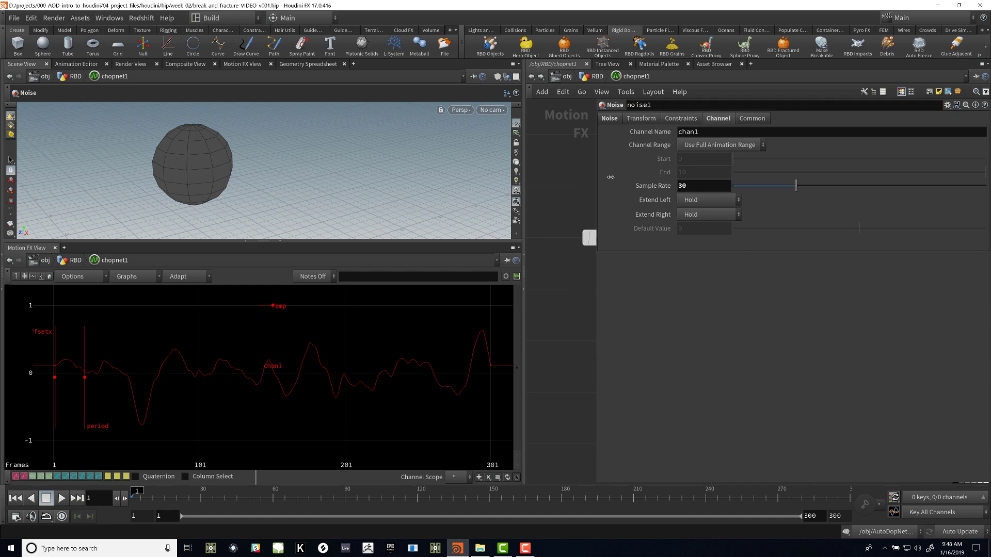
pyautogui.moveTo(610, 177); pyautogui.dragTo(769, 177)
pyautogui.middleClick(613, 241)
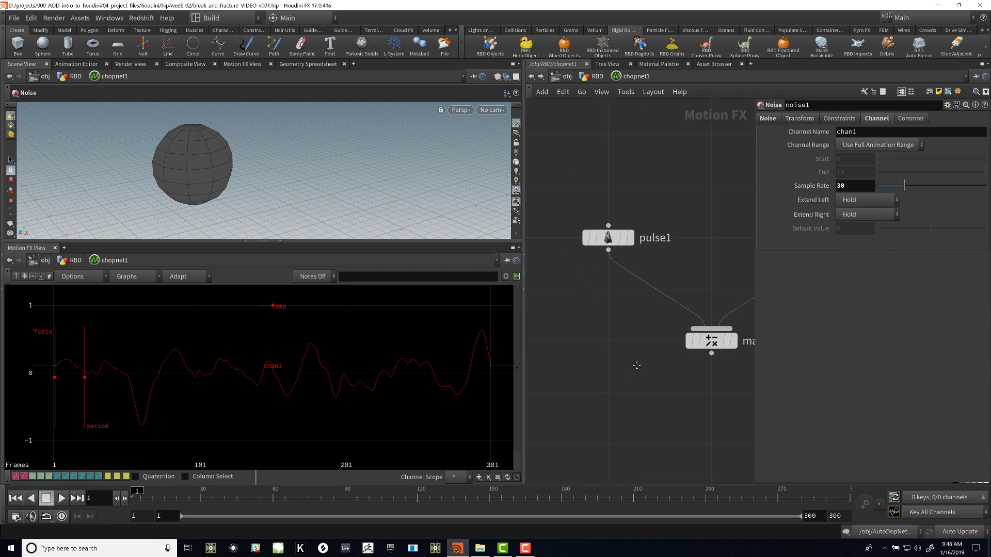
pyautogui.moveTo(637, 365); pyautogui.dragTo(534, 326, button='middle')
pyautogui.click(609, 302)
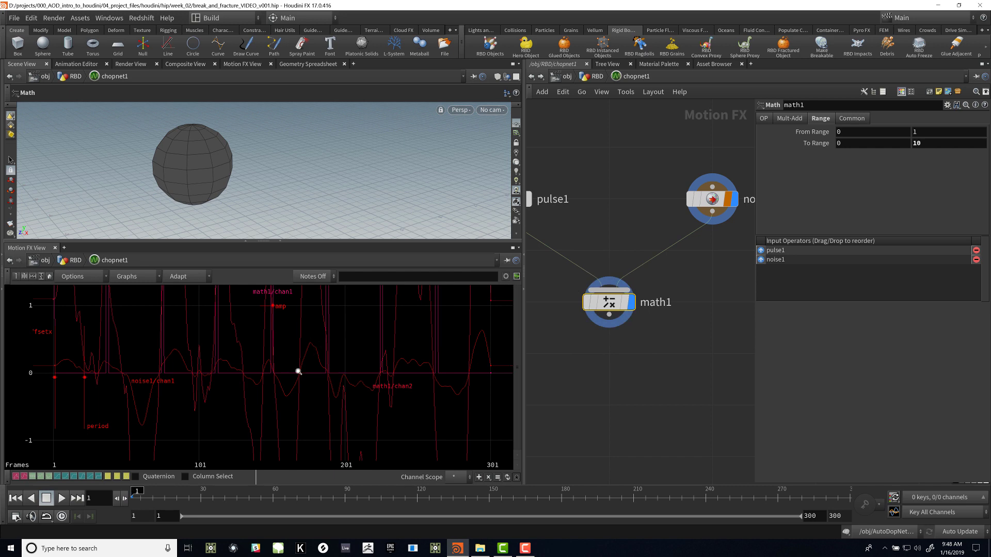
pyautogui.scroll(-5, 299, 372)
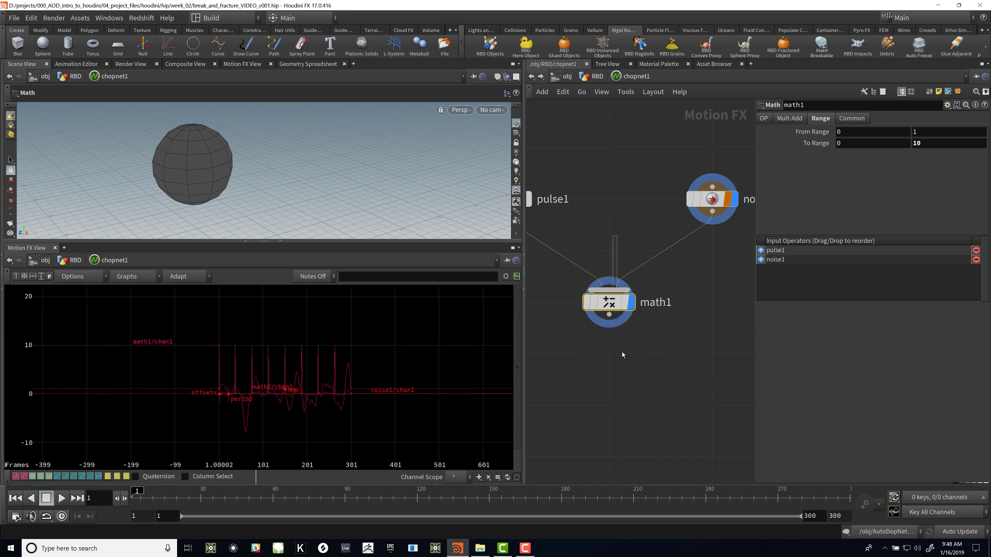
# Step: Set math1's Combine CHOPs operation to Multiply
pyautogui.click(790, 118)
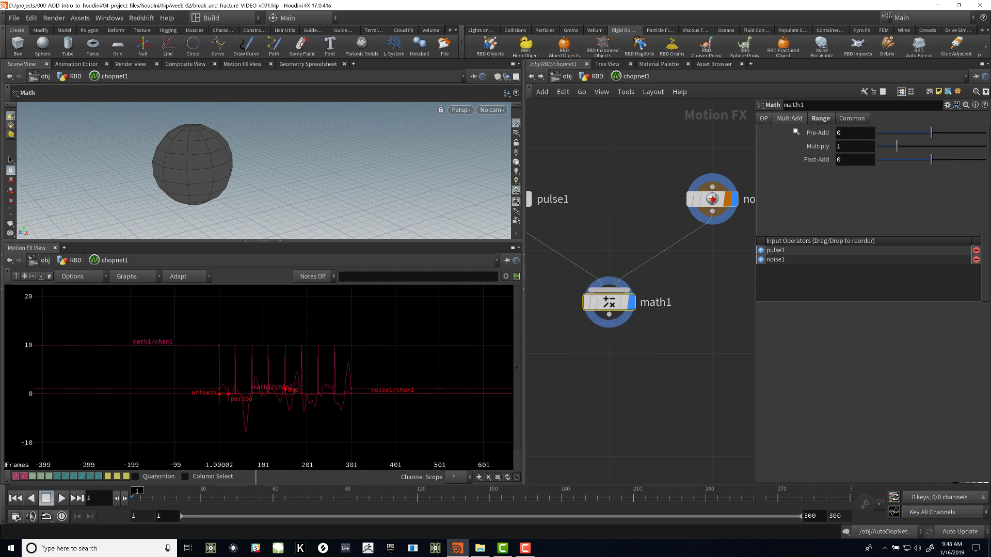
pyautogui.click(764, 118)
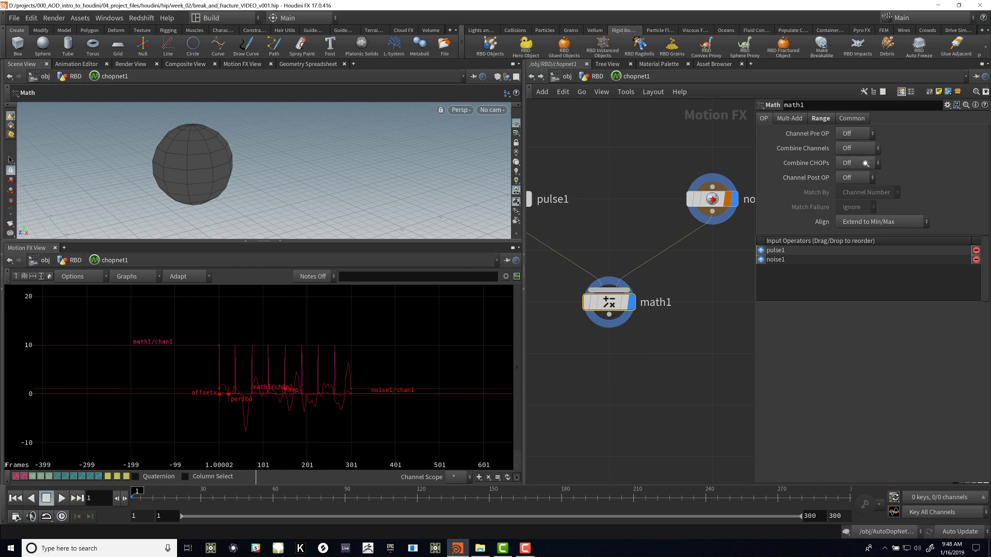
pyautogui.click(865, 163)
pyautogui.click(861, 212)
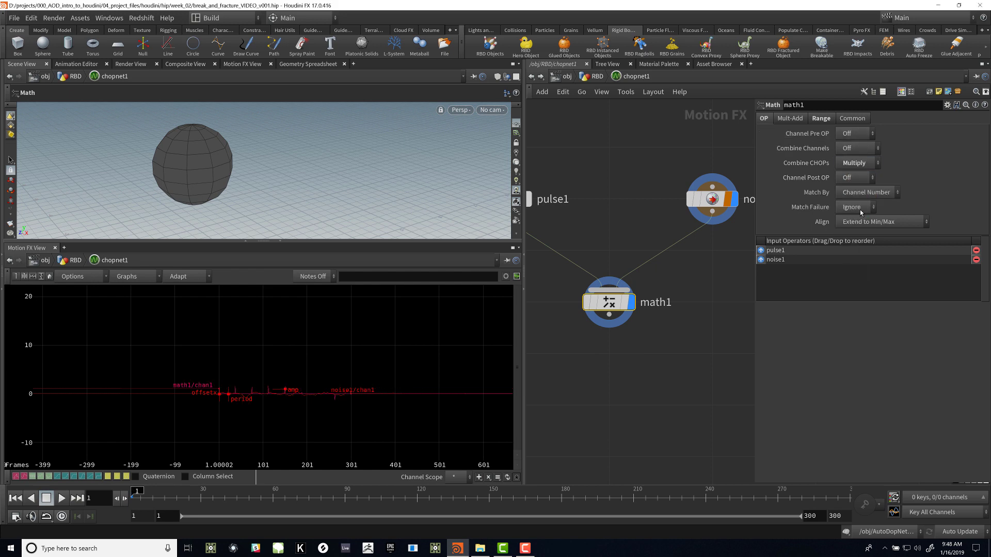
# Step: Turn off noise1's display so that only math1 is plotted in the graph
pyautogui.scroll(3, 262, 423)
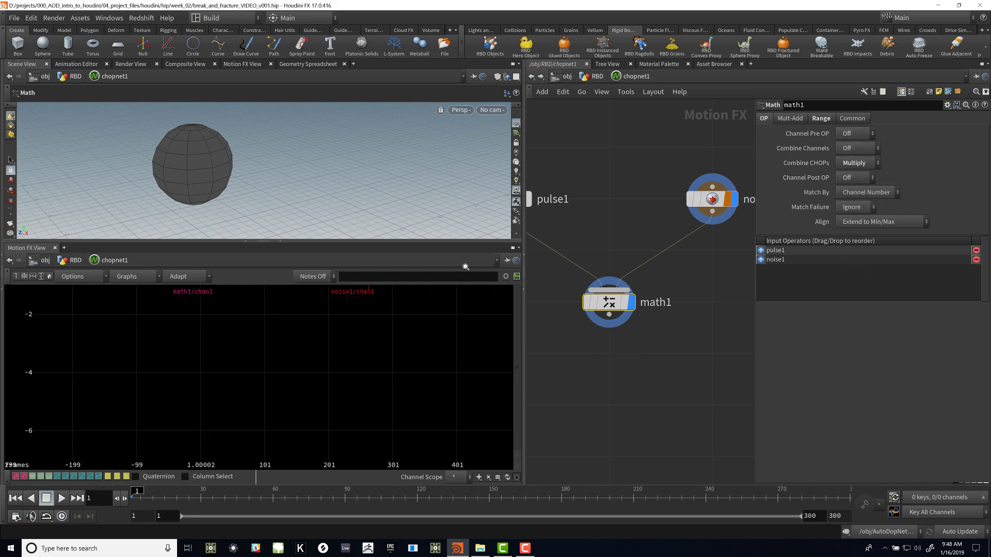
pyautogui.click(734, 201)
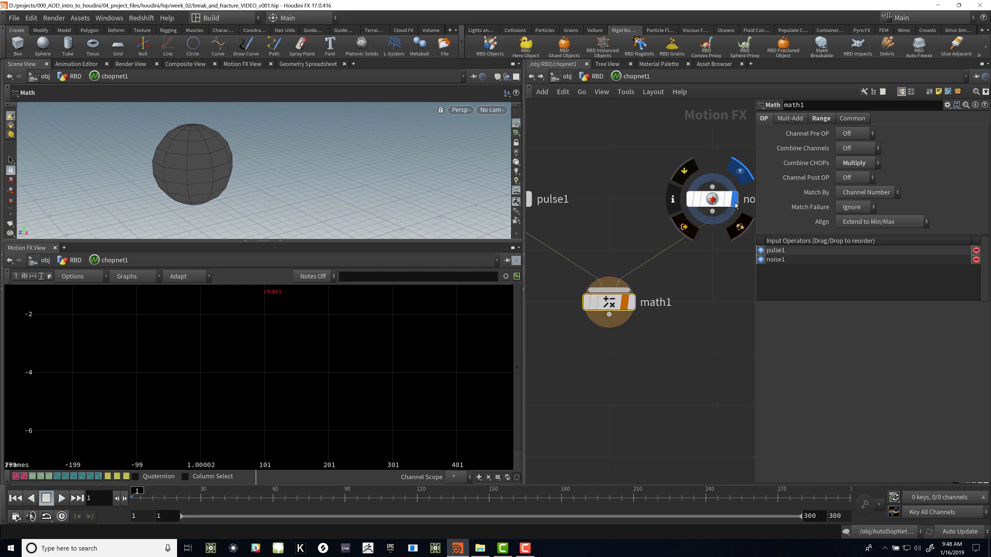
pyautogui.click(735, 201)
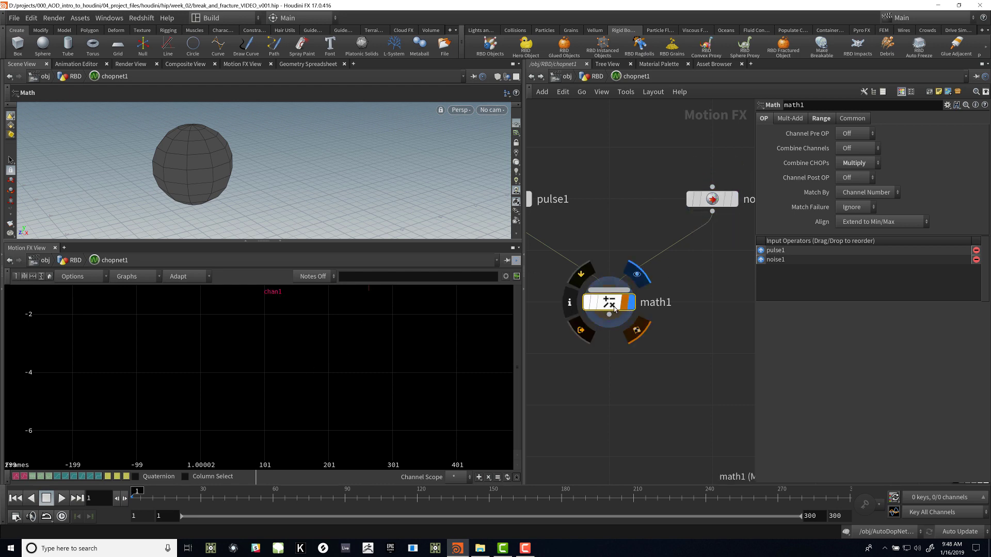
# Step: Try the Divide, Average and Minimum options for math1's Combine CHOPs operation and compare the resulting curves
pyautogui.click(630, 302)
pyautogui.moveTo(253, 369); pyautogui.dragTo(329, 351, button='right')
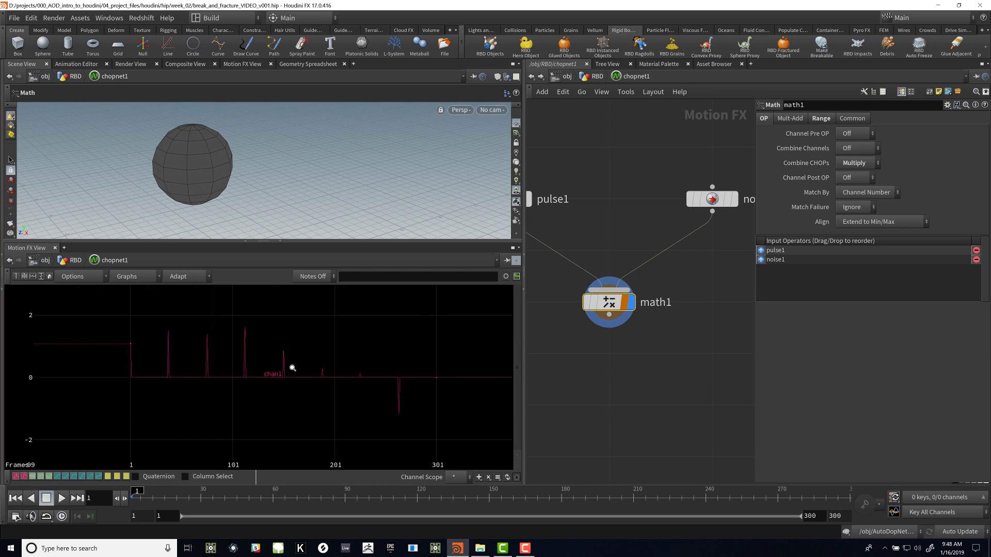
pyautogui.click(857, 162)
pyautogui.click(859, 223)
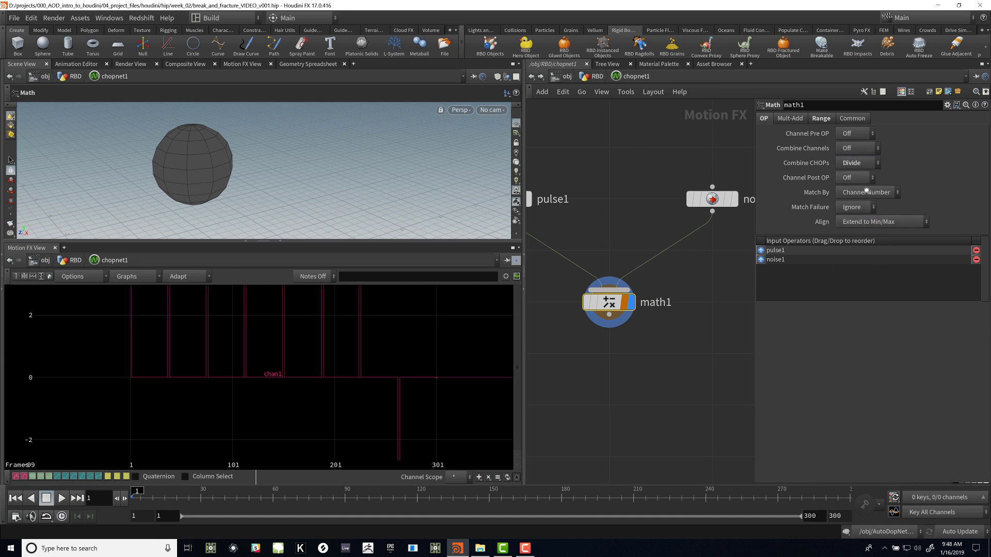
pyautogui.click(865, 162)
pyautogui.click(857, 239)
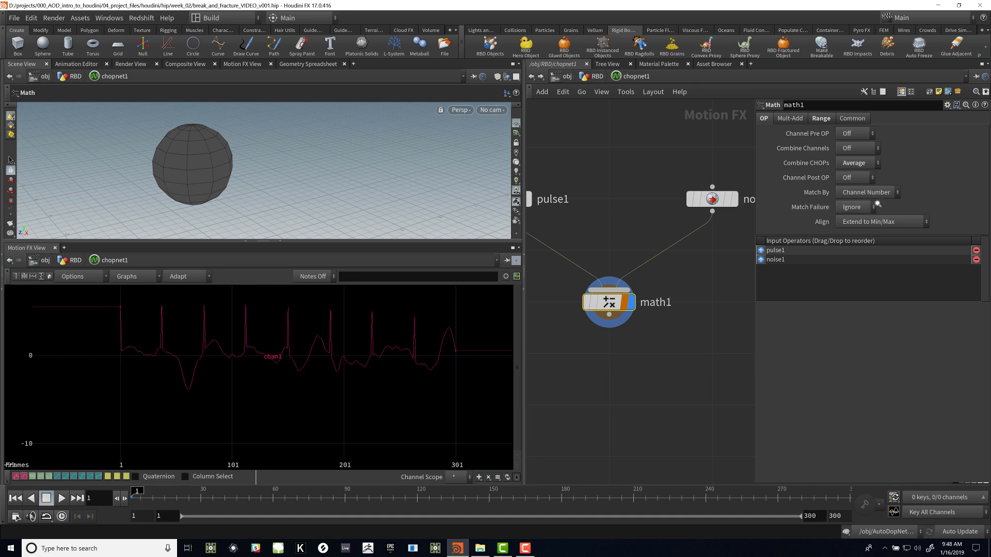
pyautogui.click(867, 159)
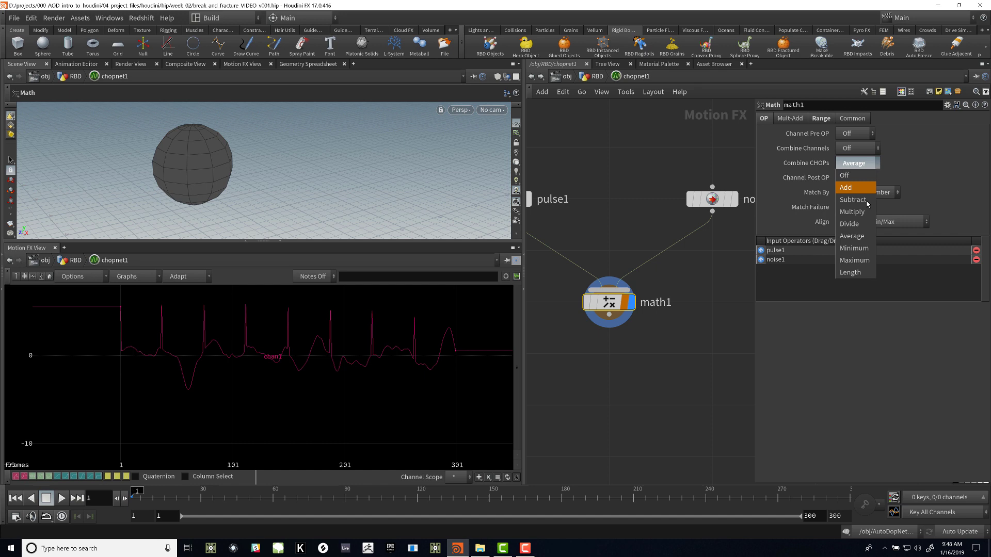
pyautogui.click(855, 250)
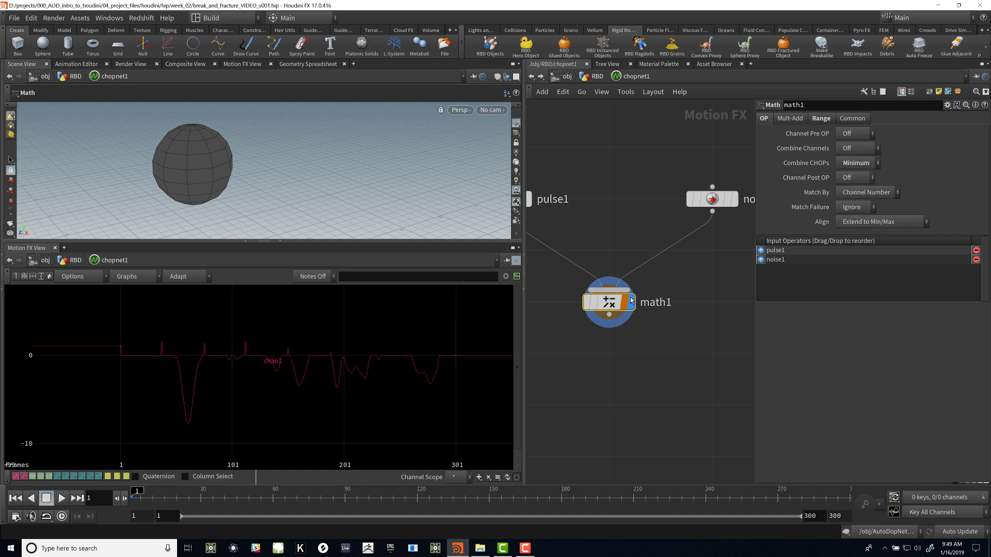
# Step: Set math1's Combine CHOPs operation to Length and frame the combined curve in the graph
pyautogui.click(858, 163)
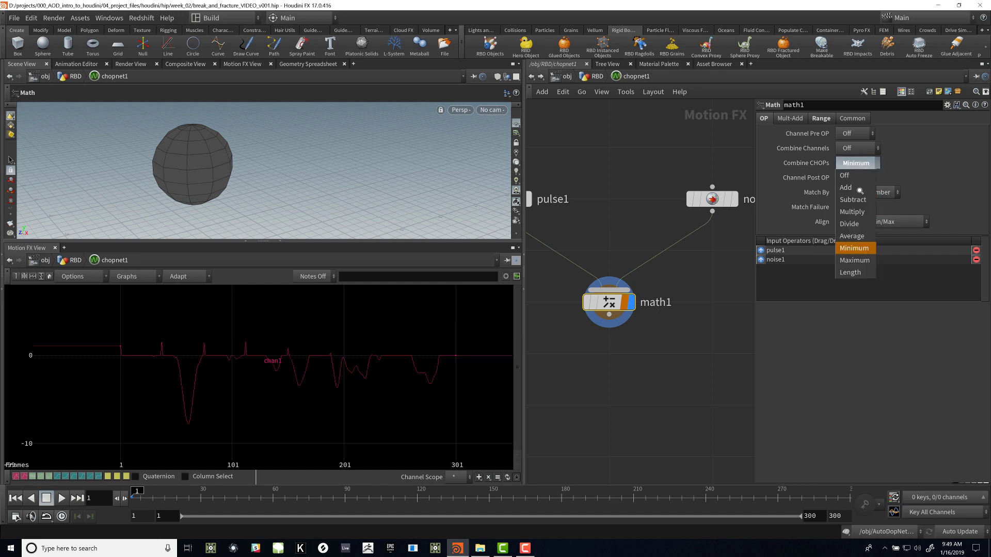
pyautogui.click(853, 274)
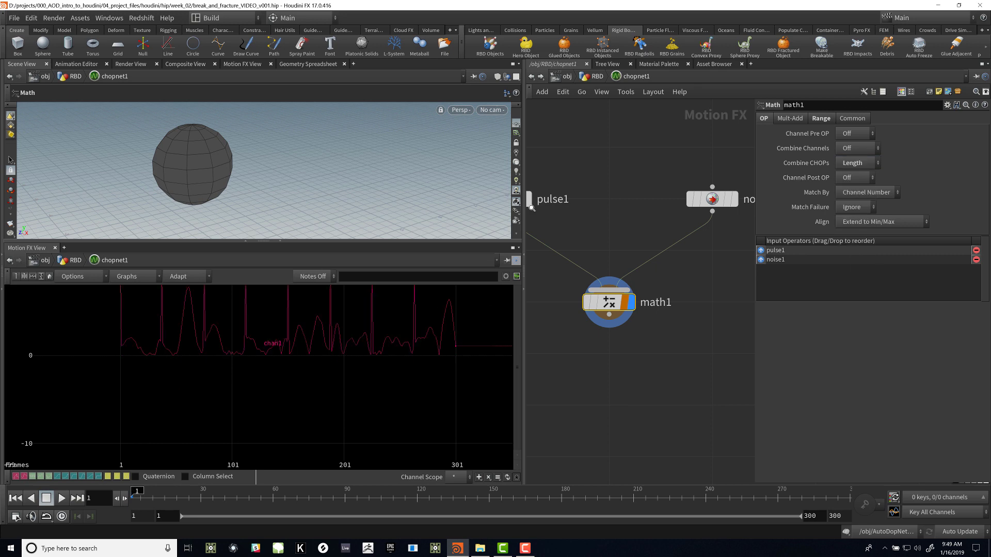
pyautogui.press('h')
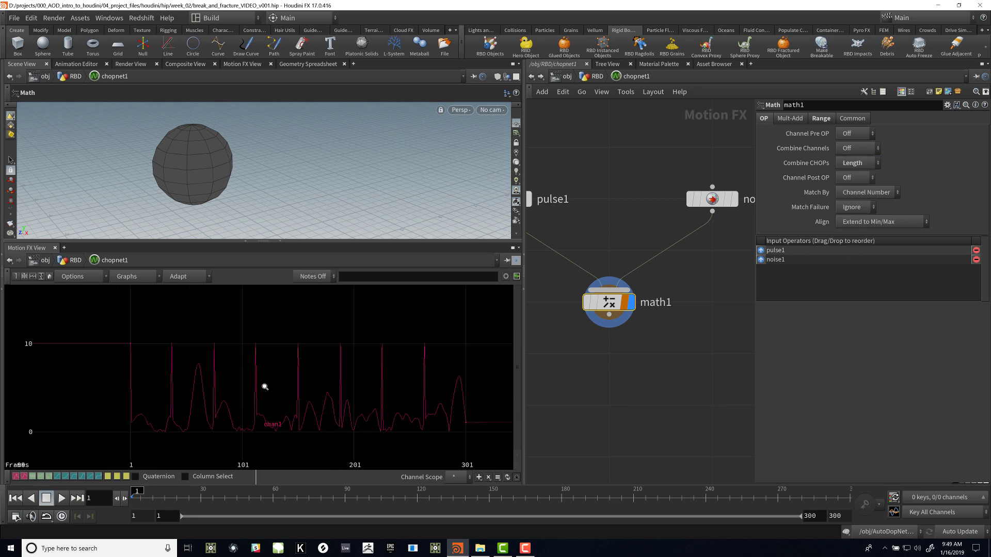
pyautogui.moveTo(325, 365); pyautogui.dragTo(339, 290, button='middle')
pyautogui.moveTo(338, 289); pyautogui.dragTo(164, 418, button='right')
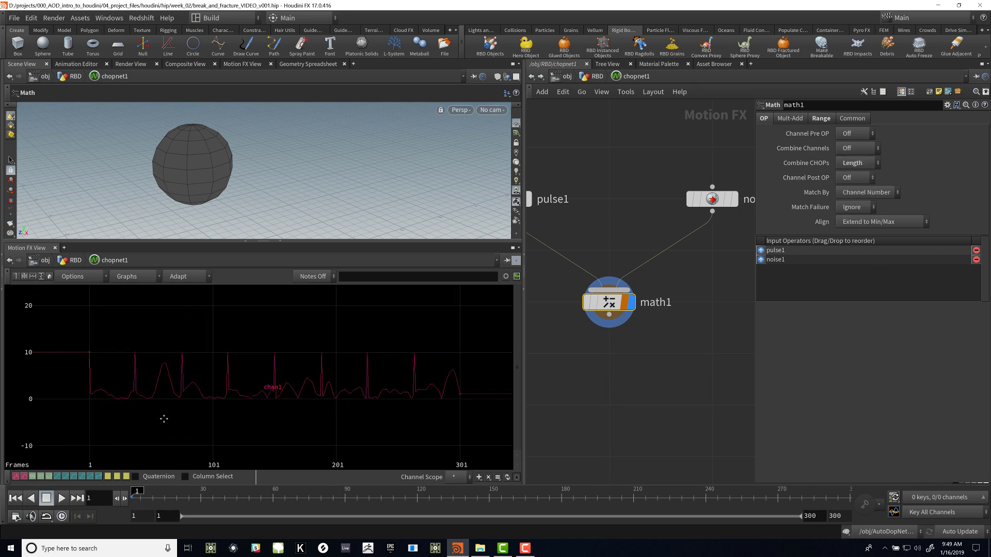
pyautogui.moveTo(163, 418); pyautogui.dragTo(140, 373, button='middle')
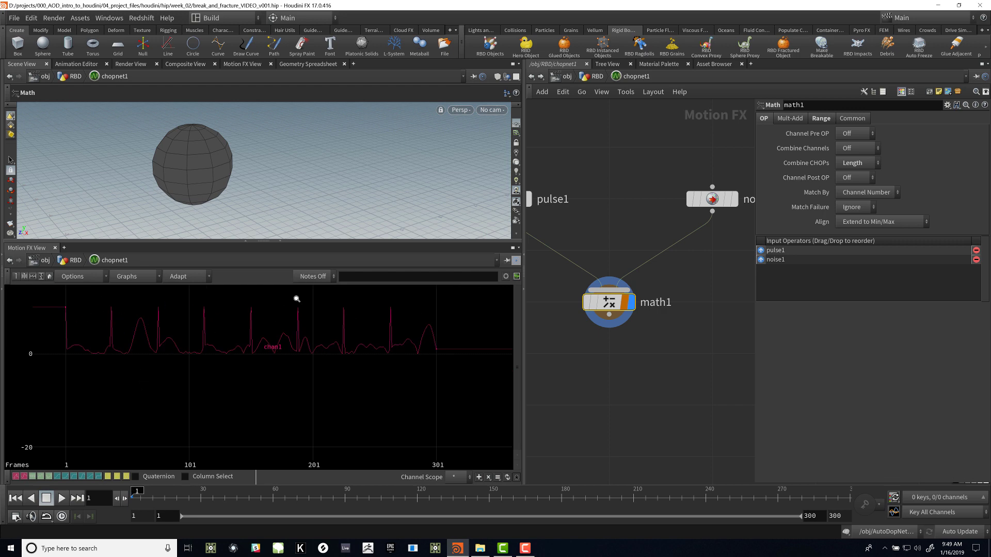
pyautogui.moveTo(108, 342); pyautogui.dragTo(137, 363, button='middle')
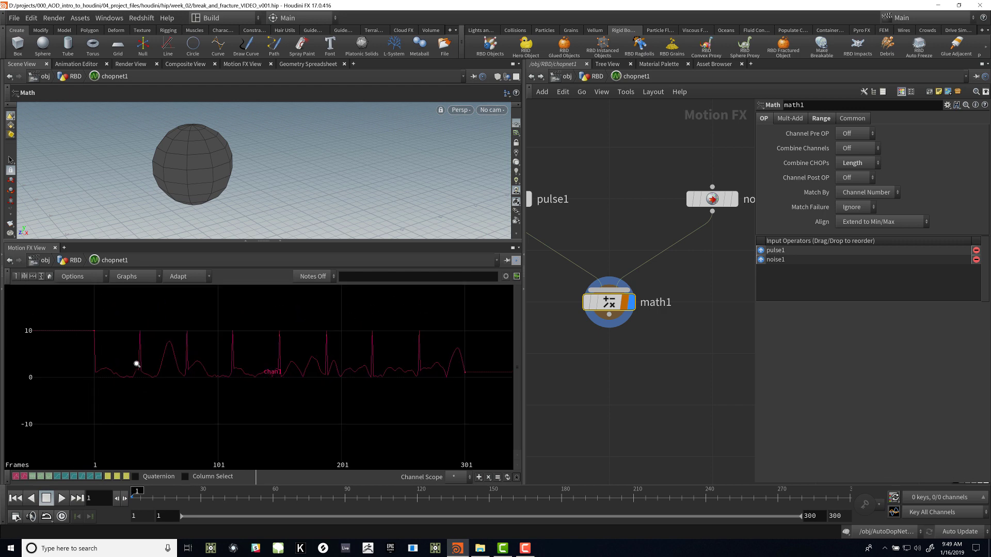
pyautogui.moveTo(143, 358); pyautogui.dragTo(227, 346, button='right')
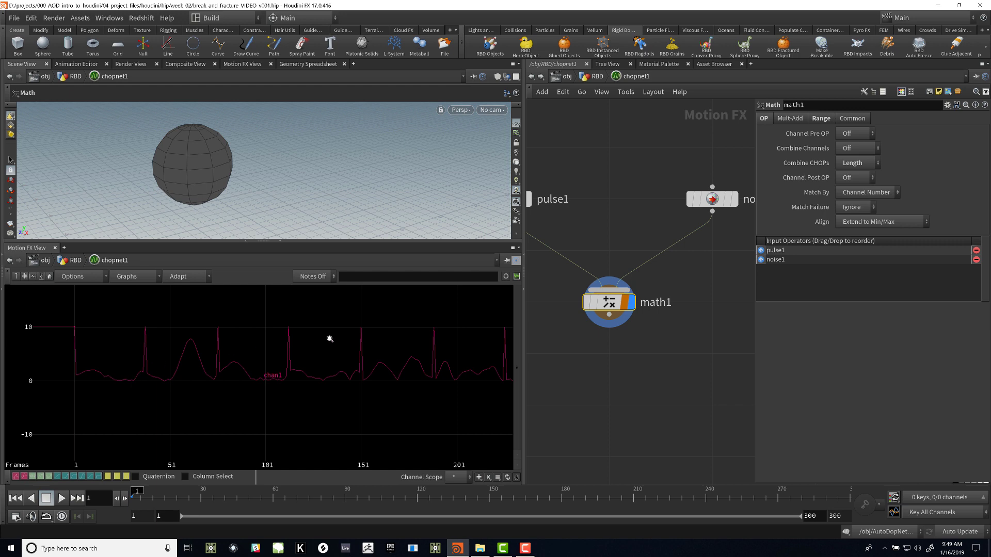
# Step: Set noise1's Roughness to 0.5 and its Amplitude to 0.69
pyautogui.click(708, 200)
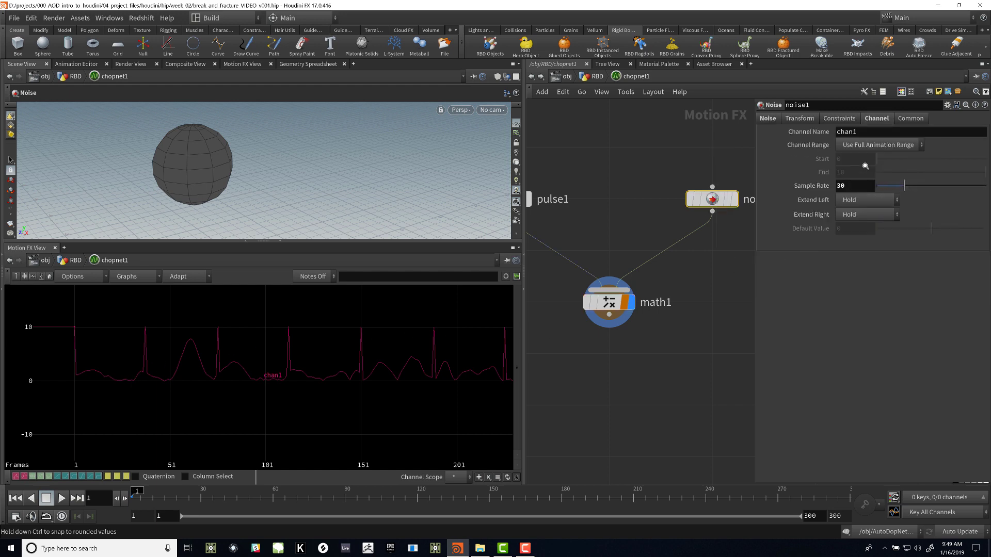
pyautogui.click(799, 120)
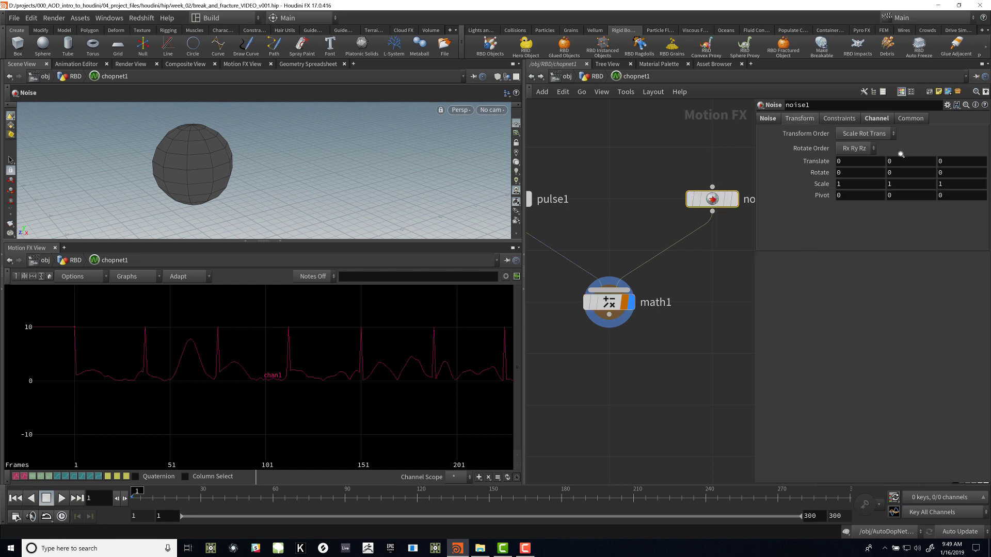
pyautogui.click(767, 118)
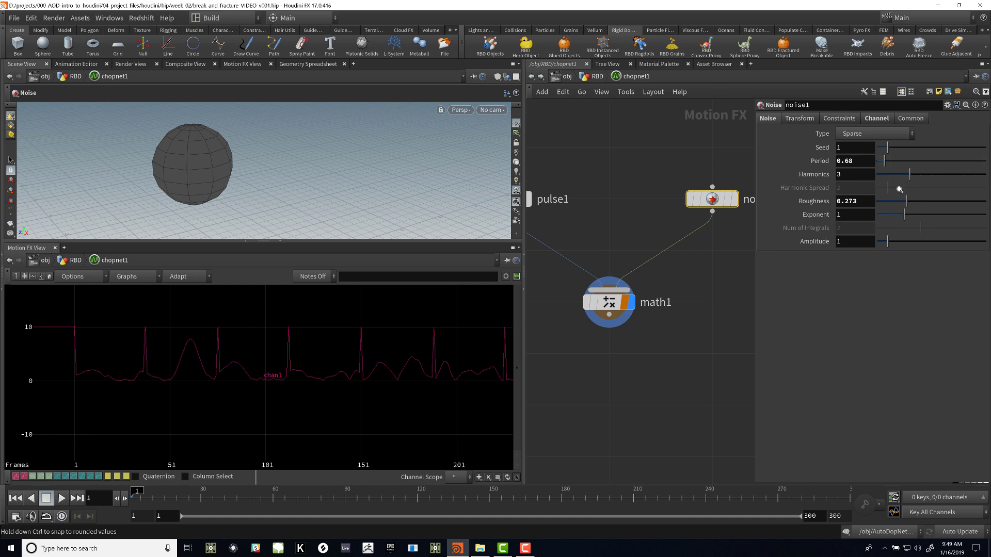
pyautogui.moveTo(896, 205); pyautogui.dragTo(931, 200)
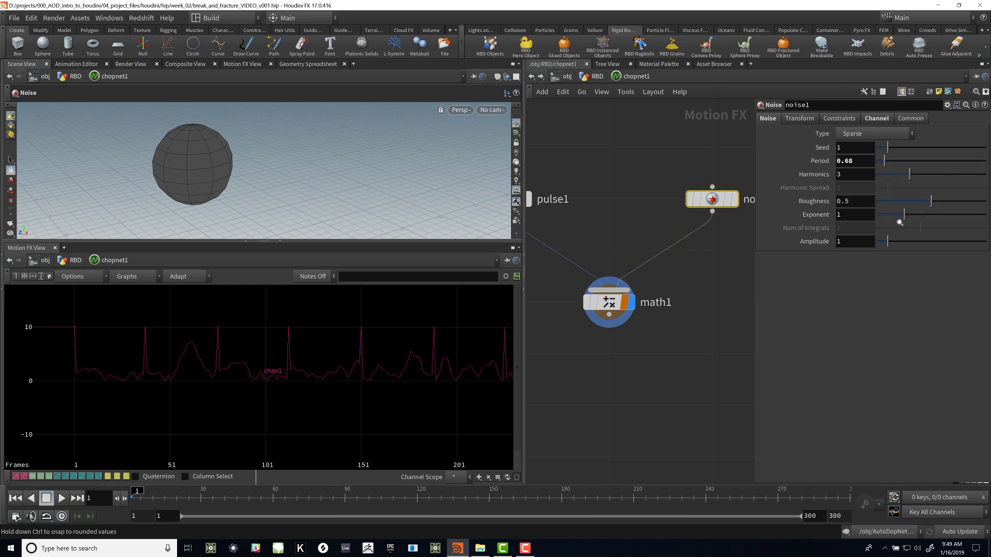
pyautogui.moveTo(888, 241); pyautogui.dragTo(884, 241)
# Step: Add a Filter node below math1, connected to its output, and plot only the filter's curve in the graph
pyautogui.moveTo(634, 354); pyautogui.dragTo(629, 331, button='middle')
pyautogui.press('Tab')
pyautogui.write('fi')
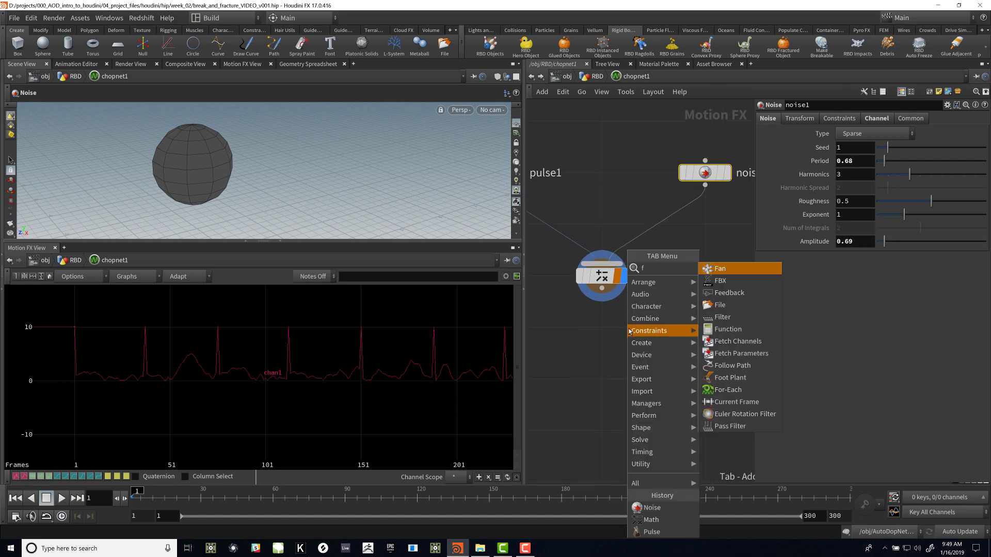
pyautogui.click(738, 280)
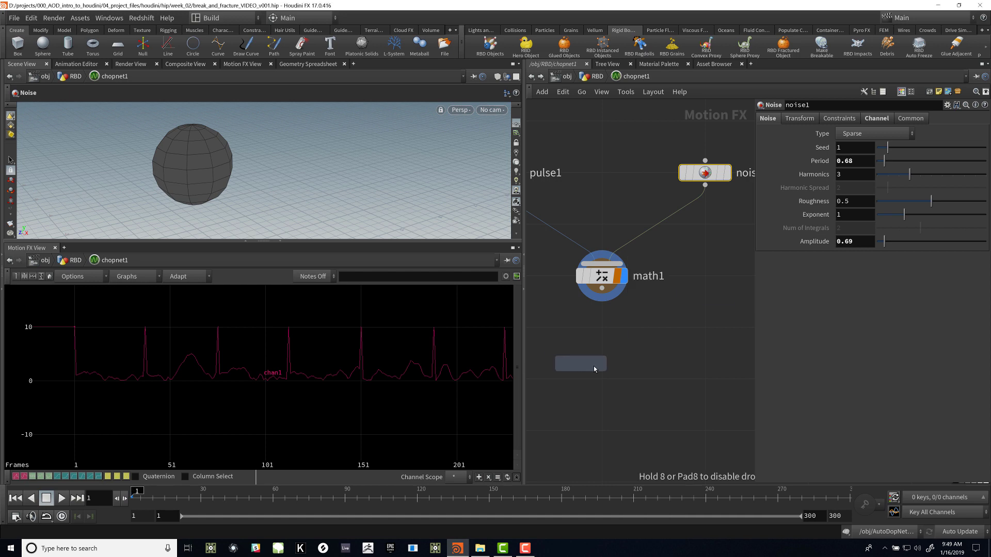
pyautogui.click(608, 383)
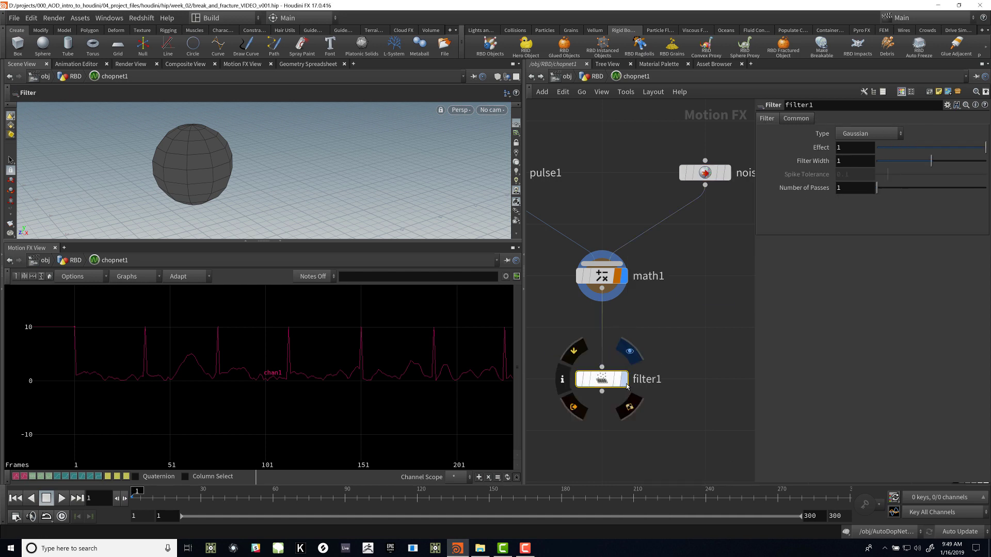
pyautogui.click(622, 379)
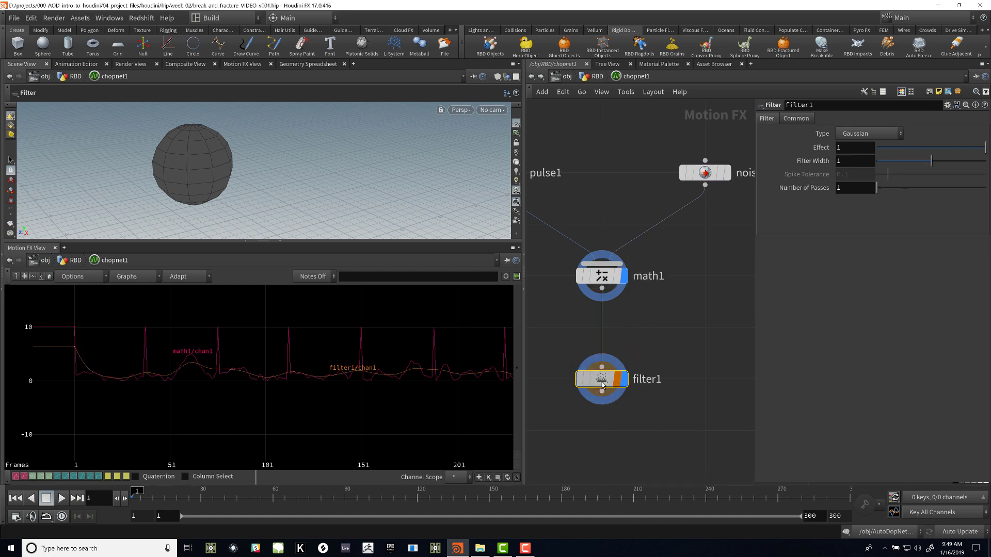
pyautogui.click(624, 278)
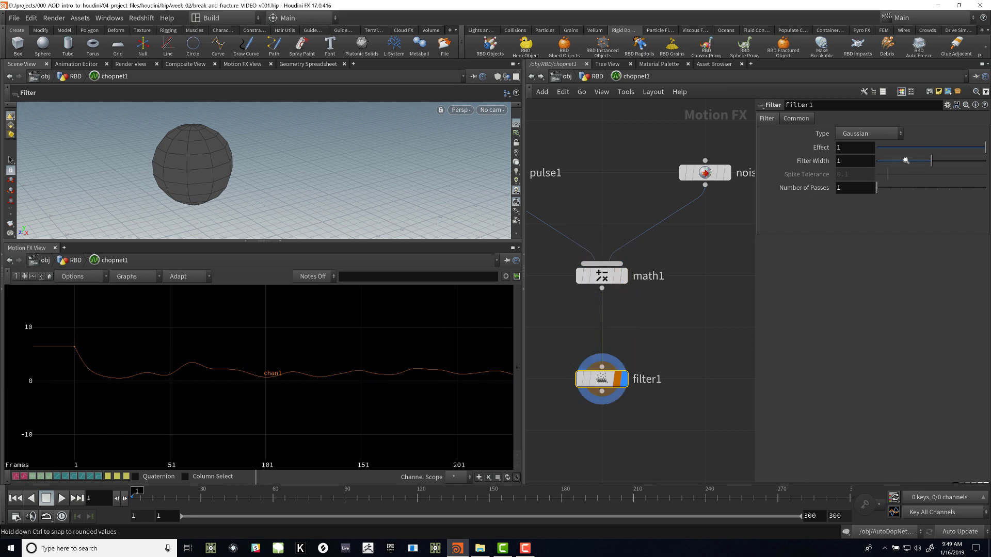
# Step: Set filter1's Effect to 0.621 and Filter Width to 1.588, keeping the Gaussian type
pyautogui.moveTo(974, 150)
pyautogui.mouseDown()
pyautogui.moveTo(898, 152)
pyautogui.moveTo(955, 159)
pyautogui.moveTo(911, 176)
pyautogui.moveTo(983, 163)
pyautogui.moveTo(913, 161)
pyautogui.moveTo(962, 161)
pyautogui.mouseUp()
pyautogui.click(869, 133)
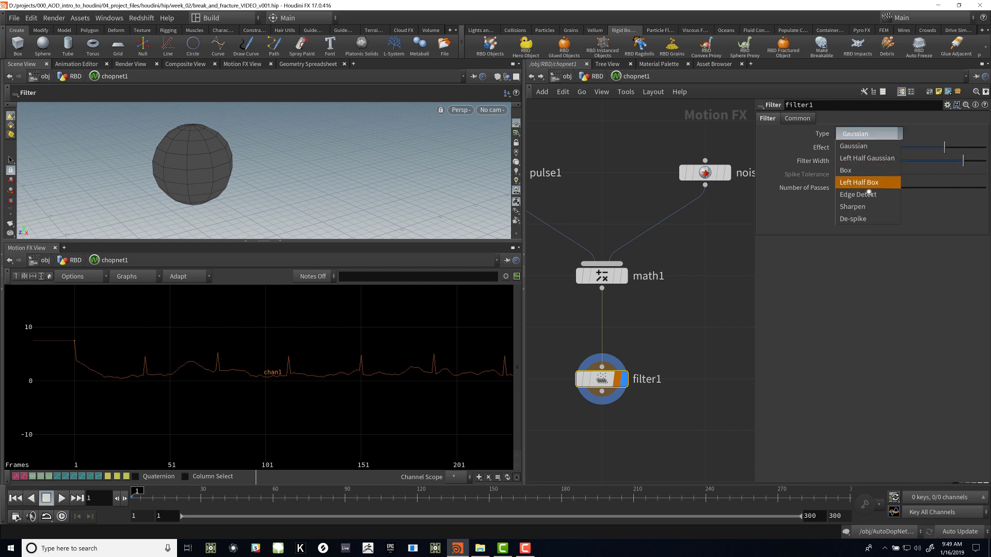
pyautogui.click(984, 210)
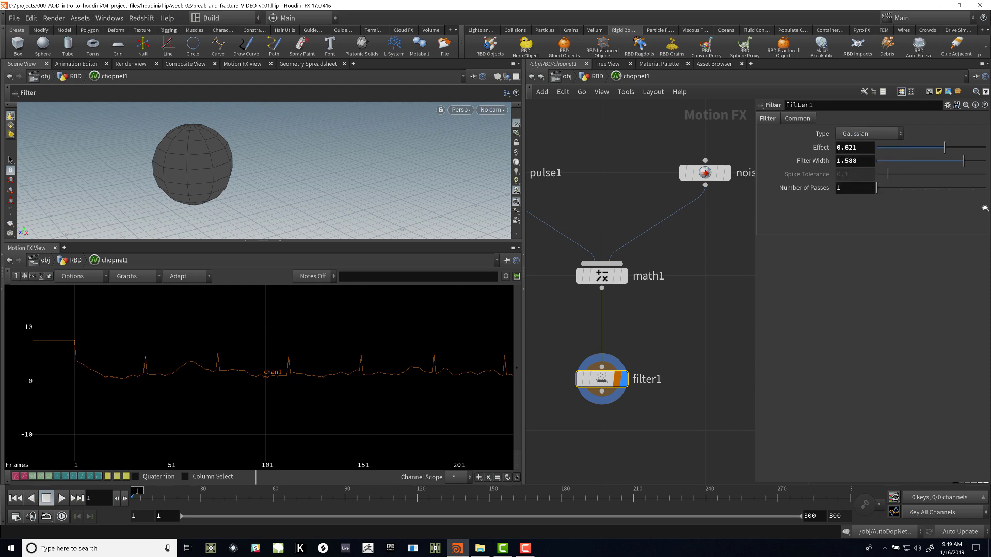
pyautogui.moveTo(259, 386)
pyautogui.mouseDown(button='right')
pyautogui.moveTo(413, 366)
pyautogui.moveTo(249, 387)
pyautogui.mouseUp(button='right')
# Step: Add a Null node below filter1, connected to the filter's output
pyautogui.scroll(-3, 636, 449)
pyautogui.moveTo(629, 446); pyautogui.dragTo(608, 364, button='middle')
pyautogui.scroll(2, 609, 363)
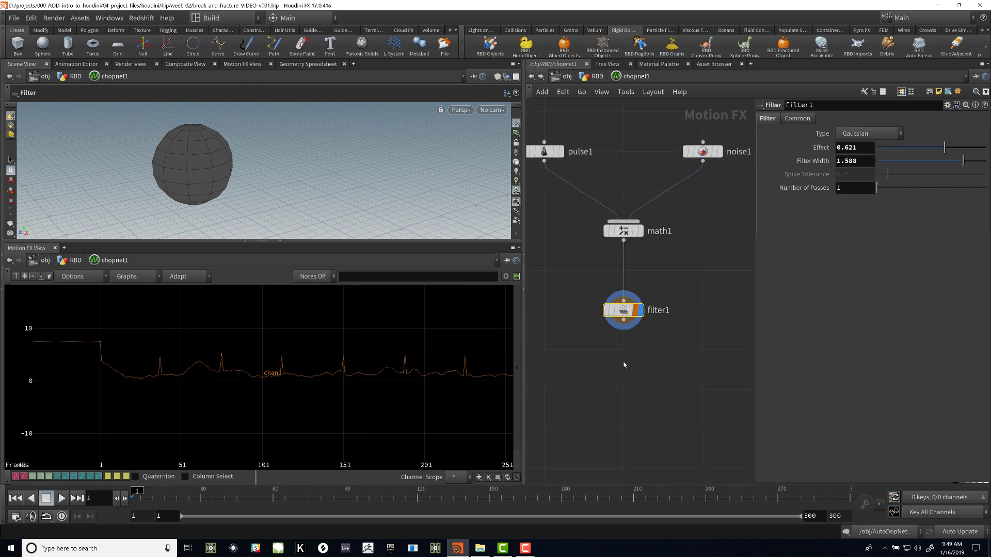
pyautogui.press('Tab')
pyautogui.write('nu')
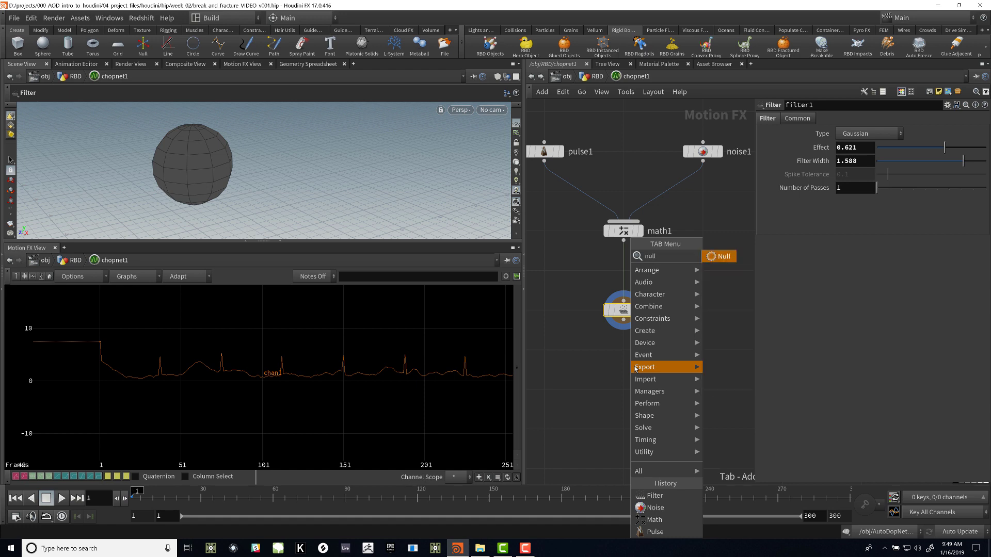
pyautogui.write('ll')
pyautogui.press('Return')
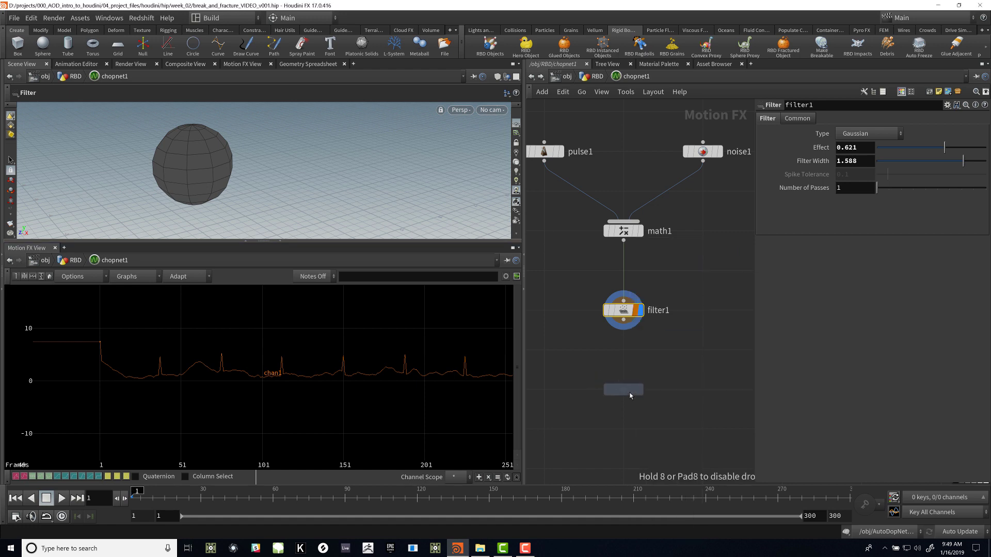
pyautogui.click(630, 394)
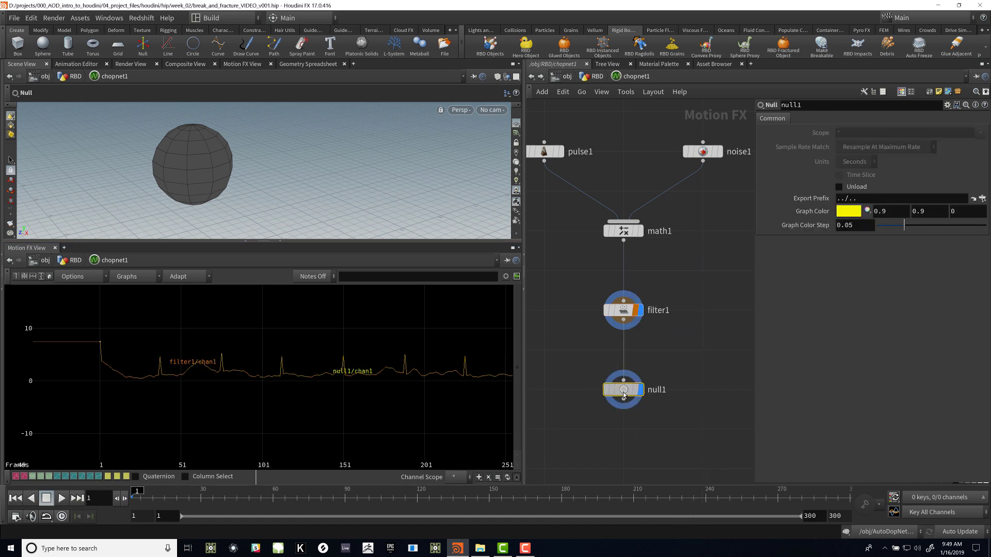
# Step: Rename the null node PULSE_OUT and align it directly beneath filter1
pyautogui.moveTo(623, 395); pyautogui.dragTo(628, 393)
pyautogui.click(661, 390)
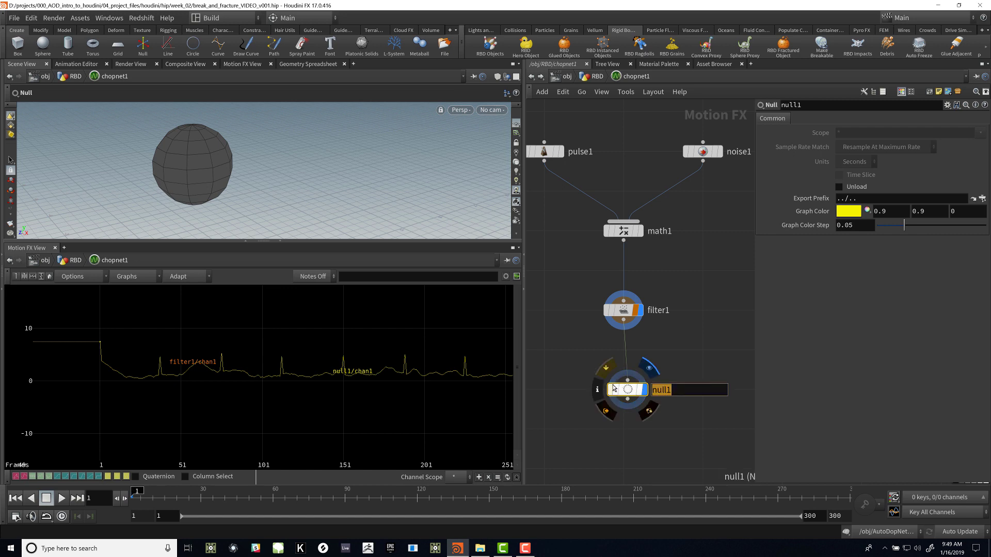
pyautogui.write('PULSE_OUT')
pyautogui.press('Return')
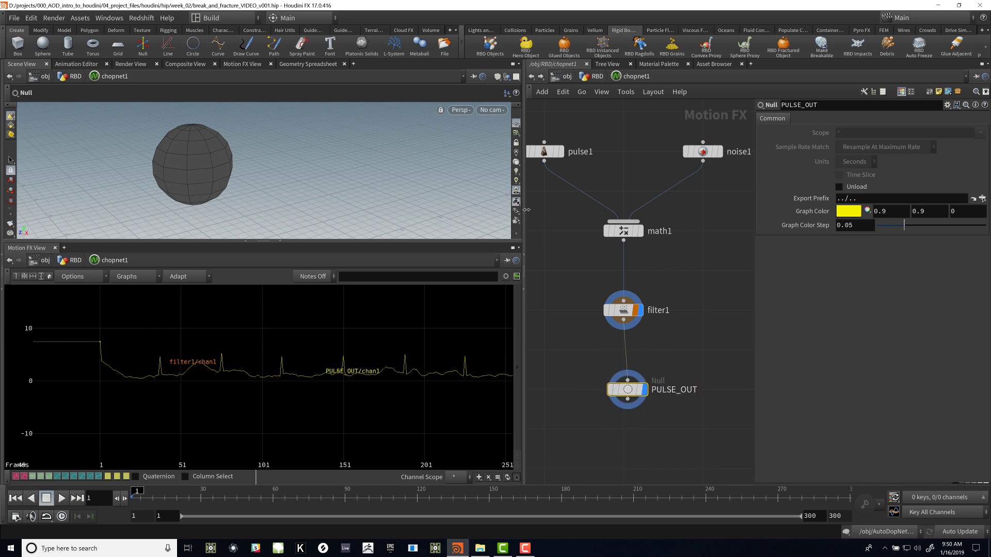
pyautogui.moveTo(633, 392); pyautogui.dragTo(628, 390)
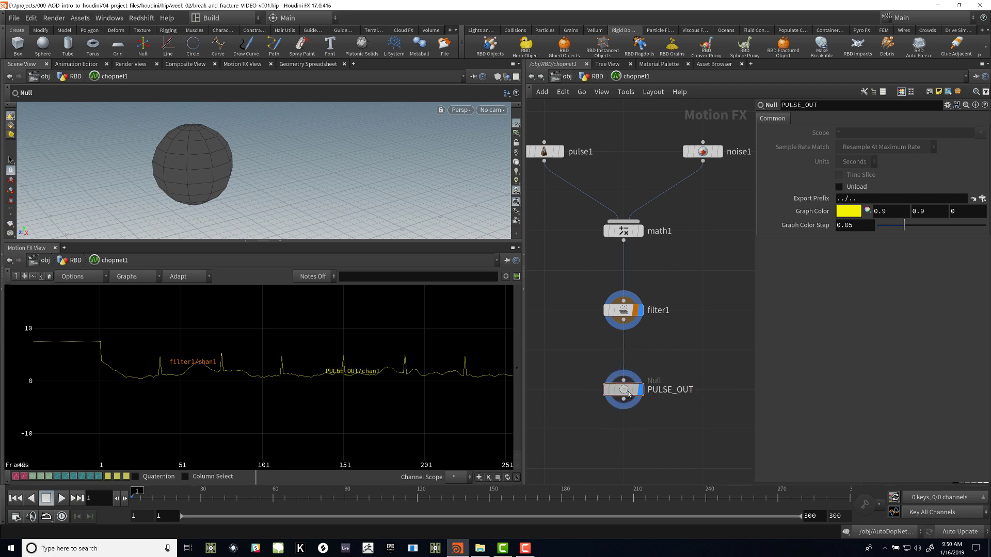
# Step: Hide the parameter area and color the PULSE_OUT node black
pyautogui.press('p')
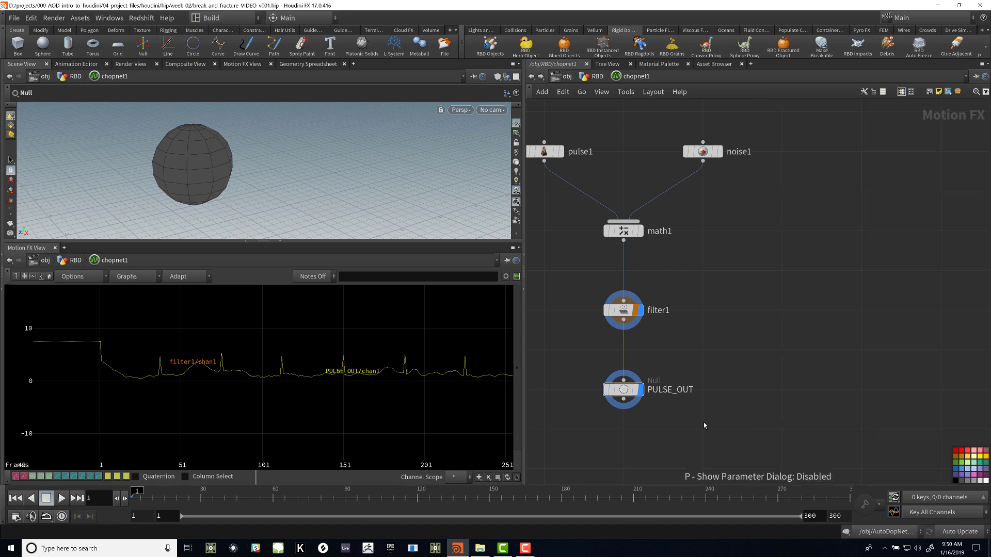
pyautogui.click(956, 481)
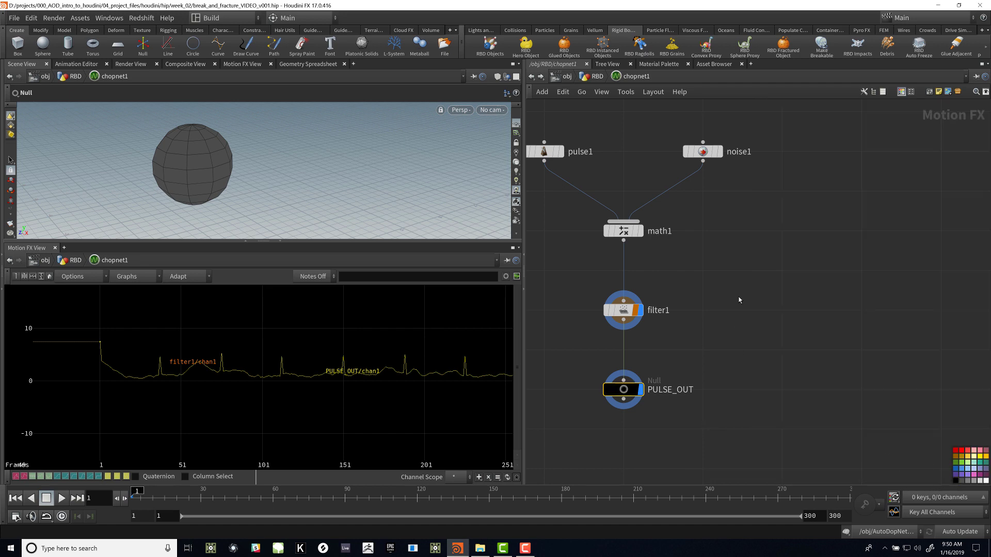
pyautogui.moveTo(684, 228); pyautogui.dragTo(764, 259, button='middle')
# Step: Go up to the RBD network, rename the CHOP network node chOPS, and enter it again
pyautogui.click(595, 76)
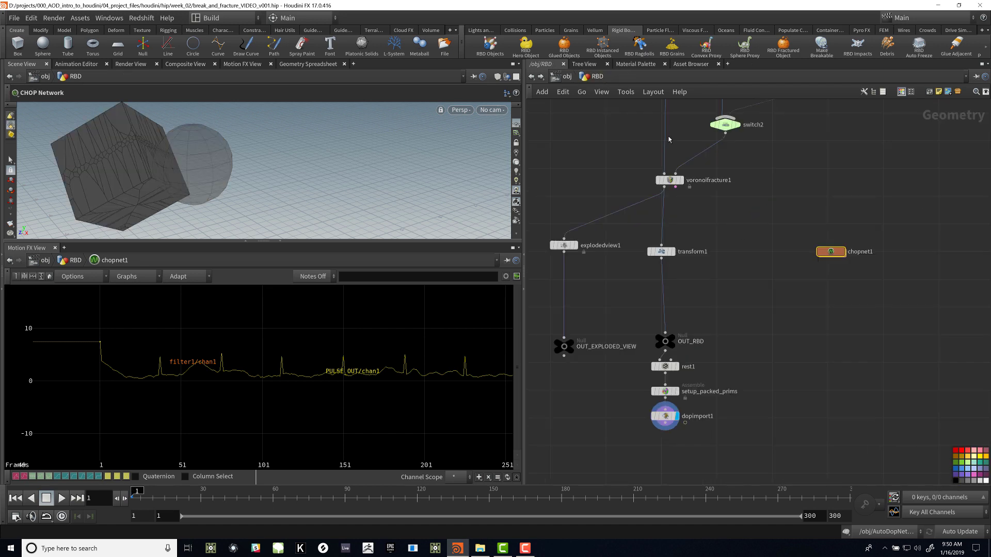
pyautogui.doubleClick(835, 257)
pyautogui.moveTo(835, 256); pyautogui.dragTo(918, 260)
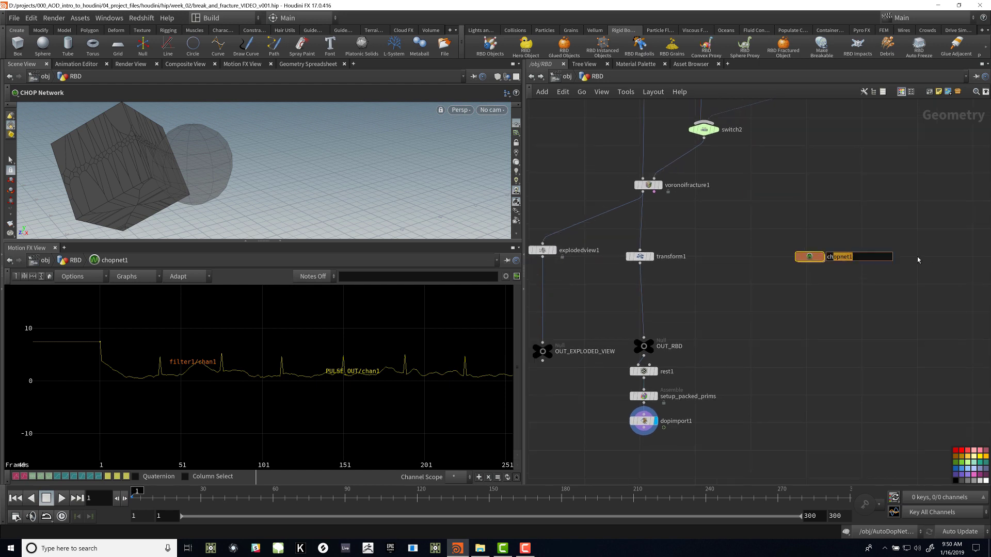
pyautogui.write('OPS')
pyautogui.press('Return')
pyautogui.press('Return')
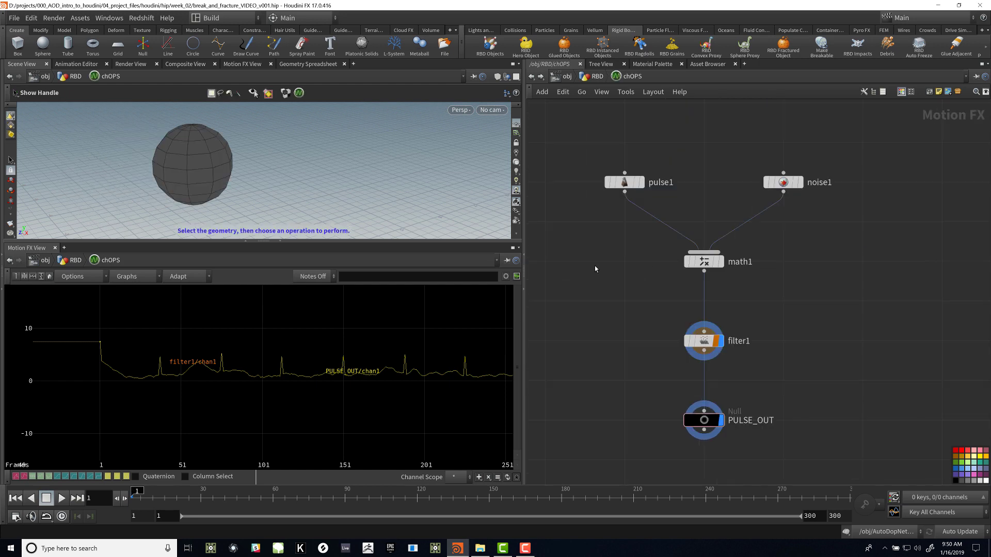
# Step: Go up to the RBD network, rename the CHOP network node chops in lowercase, and enter it
pyautogui.press('u')
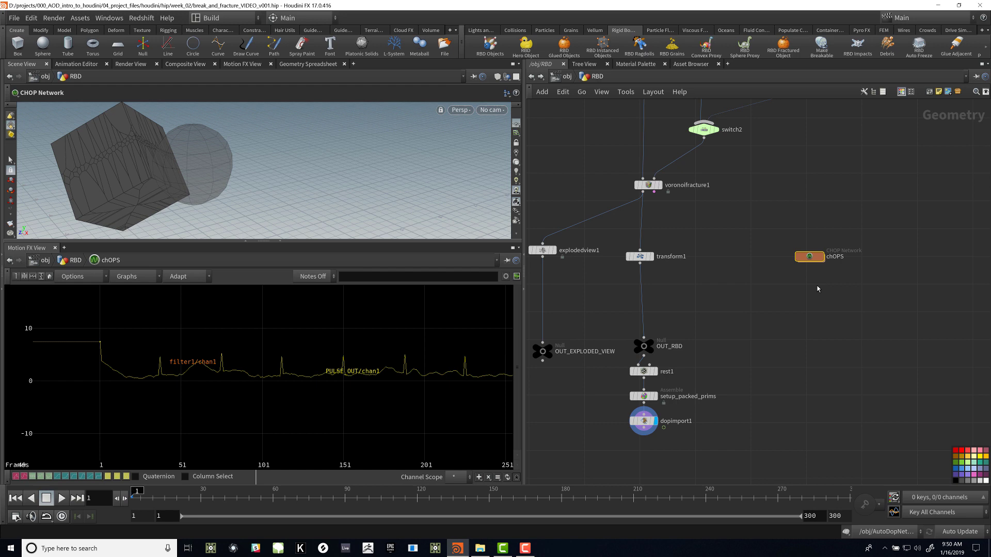
pyautogui.doubleClick(836, 258)
pyautogui.moveTo(832, 256); pyautogui.dragTo(875, 260)
pyautogui.write('o')
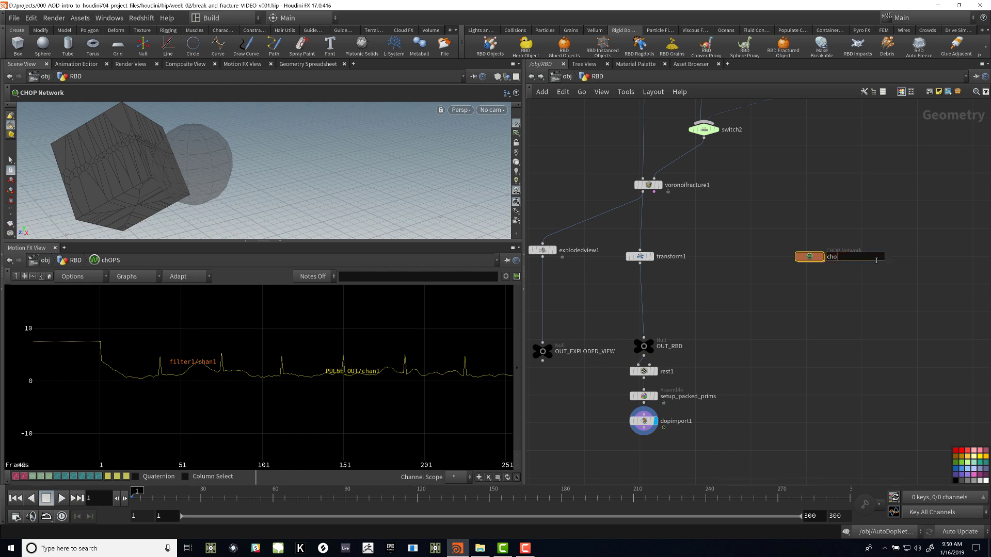
pyautogui.press('Return')
pyautogui.press('Return')
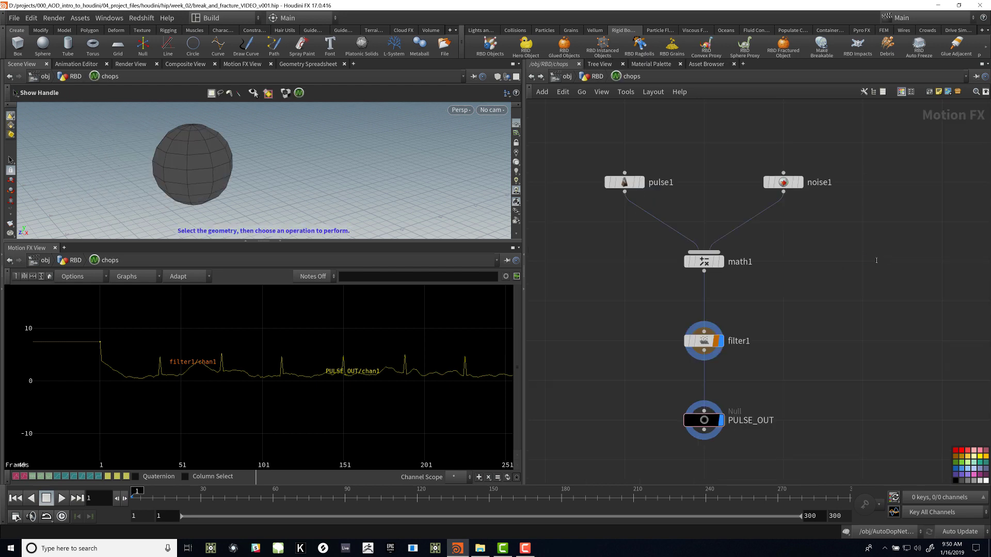
# Step: Return to the RBD network and display the explodedview1 node in an enlarged 3D viewport
pyautogui.click(596, 76)
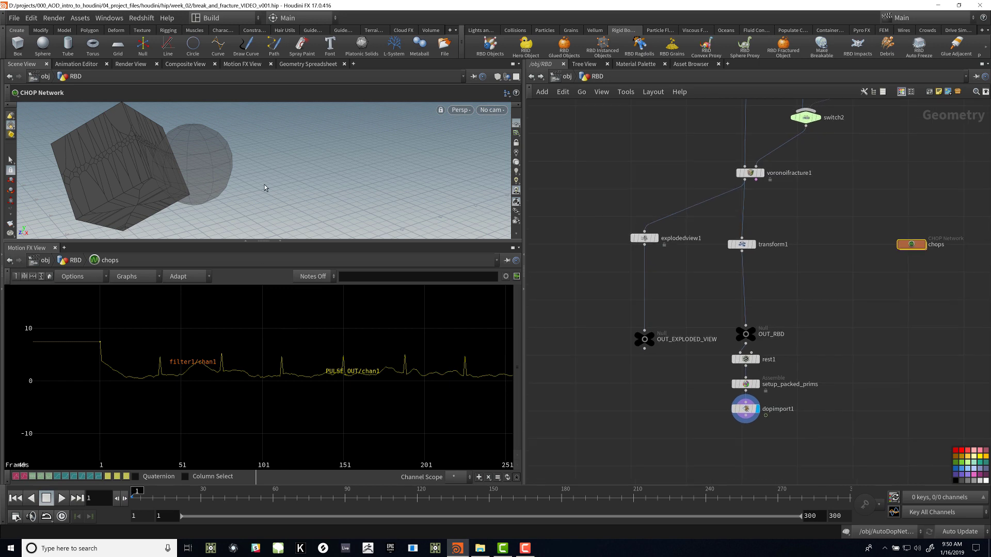
pyautogui.moveTo(380, 241); pyautogui.dragTo(361, 385)
pyautogui.moveTo(327, 249); pyautogui.dragTo(285, 270)
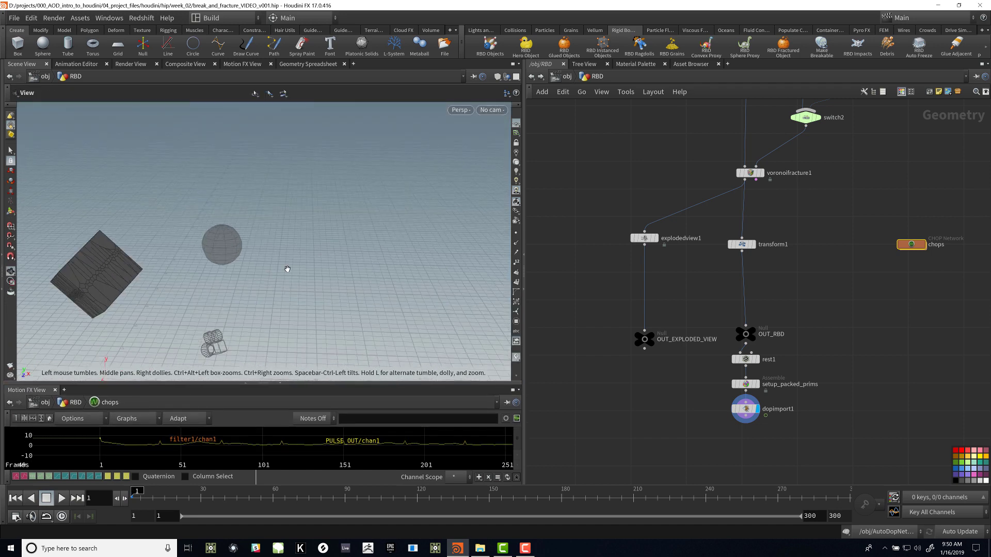
pyautogui.click(656, 239)
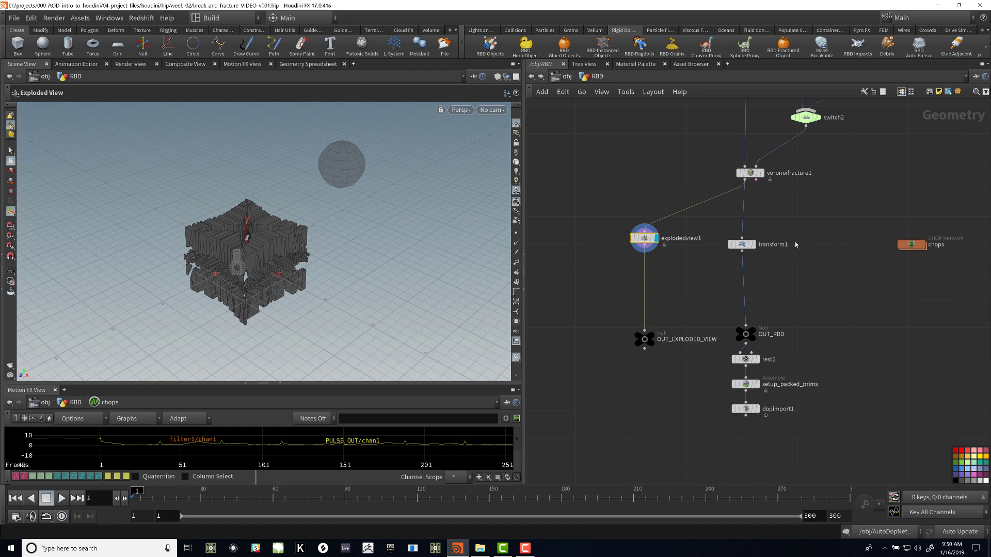
# Step: Set explodedview1's Scale to the expression chop("../chops/PULSE_OUT/chan1")
pyautogui.press('p')
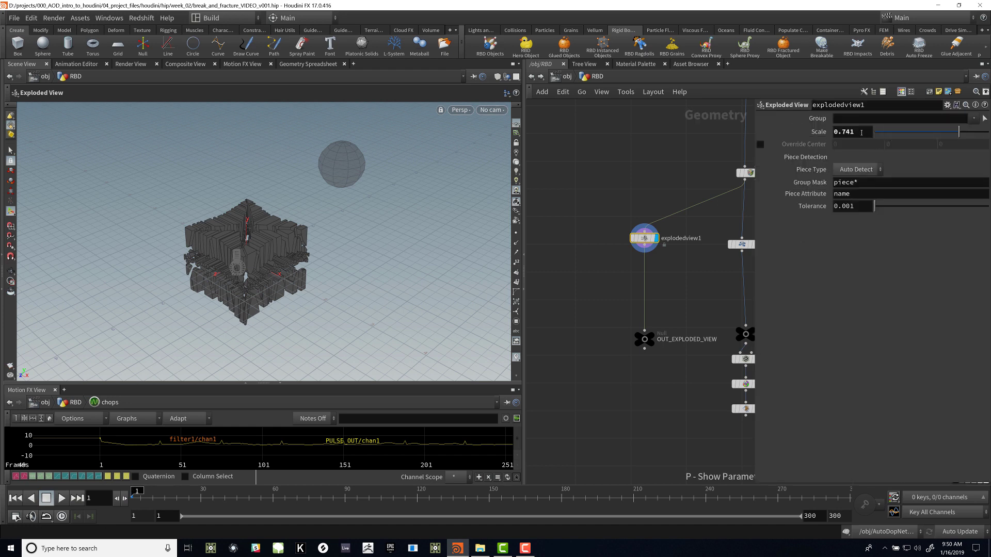
pyautogui.click(861, 132)
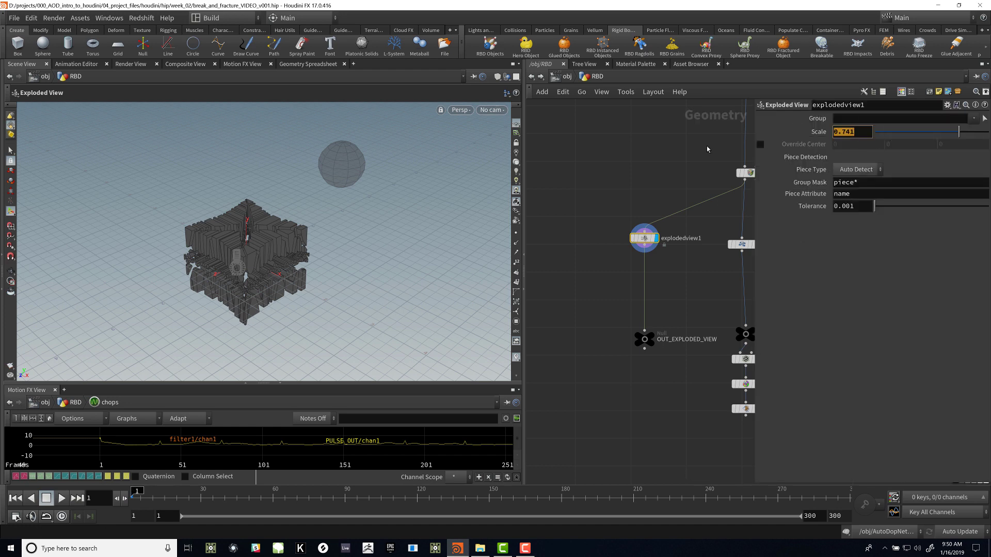
pyautogui.write('chop')
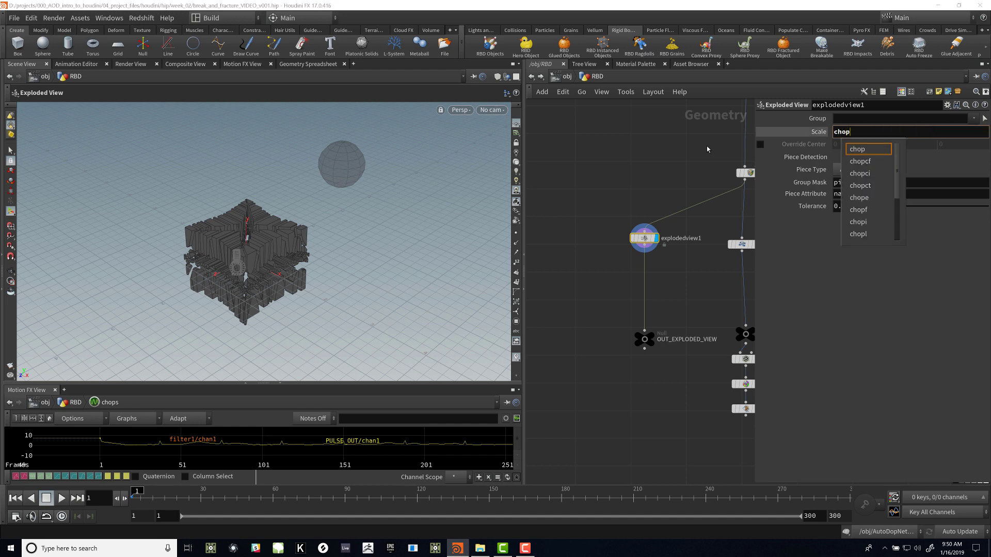
pyautogui.write('(')
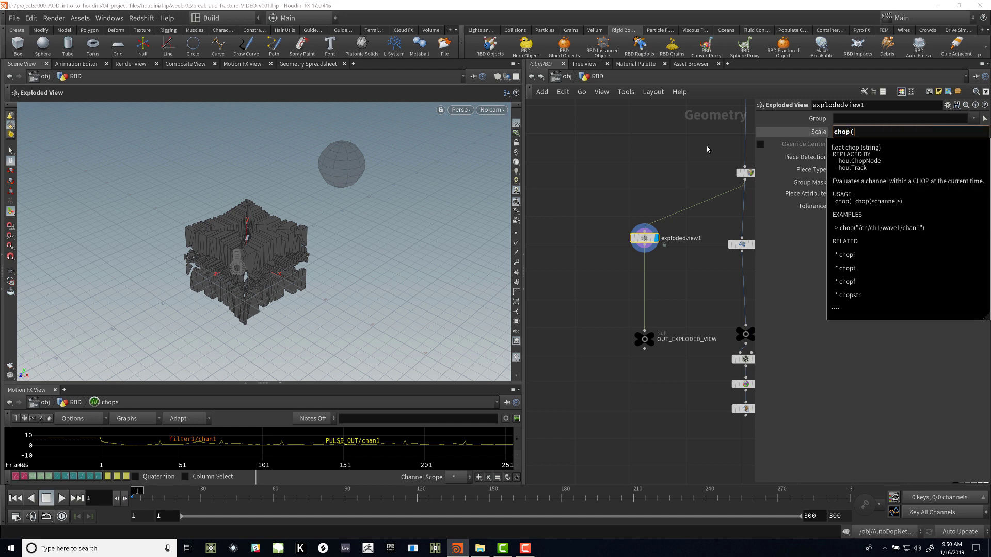
pyautogui.write('"../')
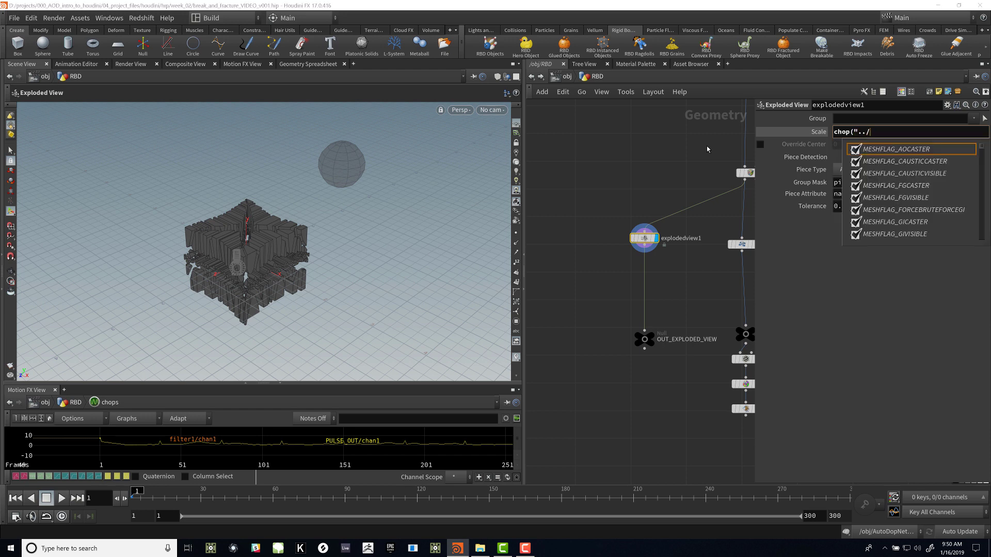
pyautogui.write('ch')
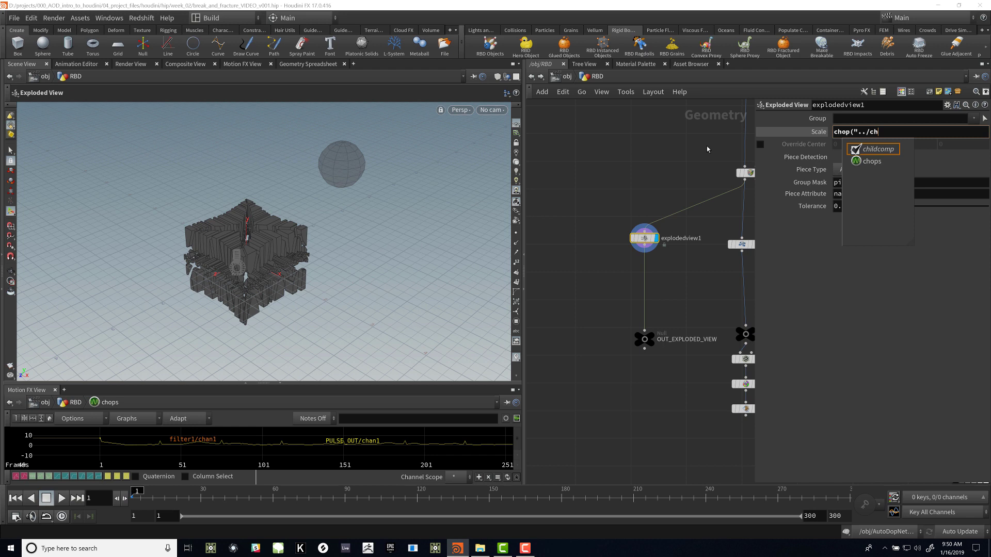
pyautogui.press('Down')
pyautogui.press('Down')
pyautogui.press('Return')
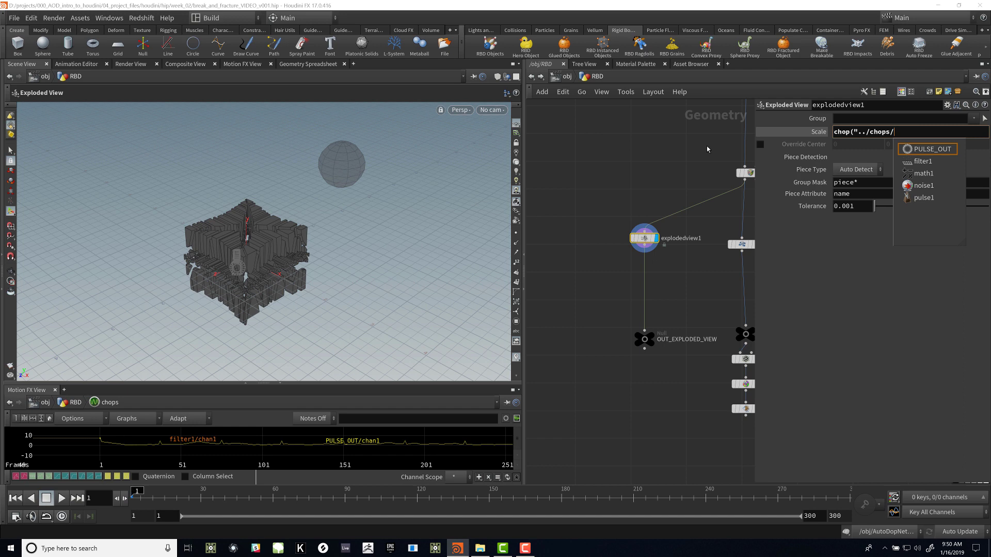
pyautogui.press('Down')
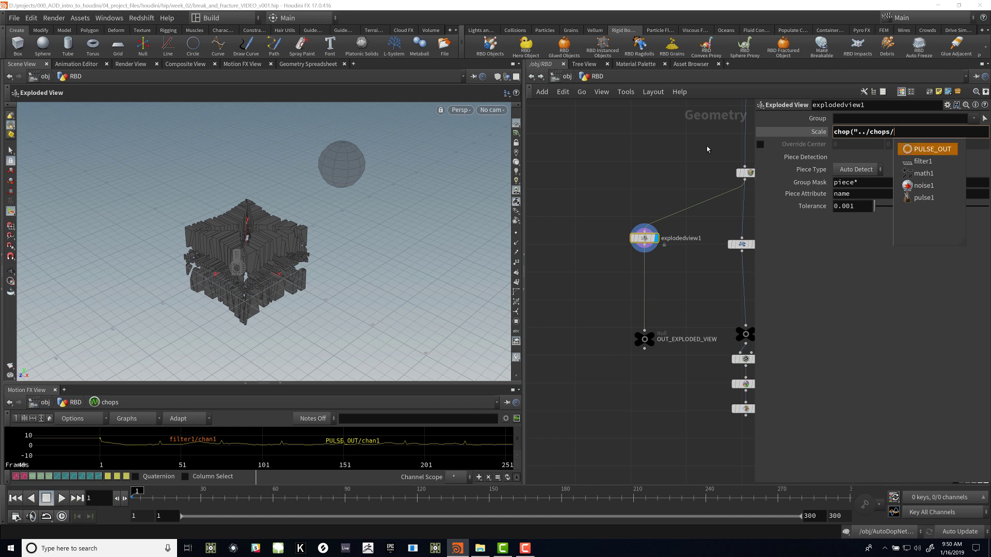
pyautogui.press('Return')
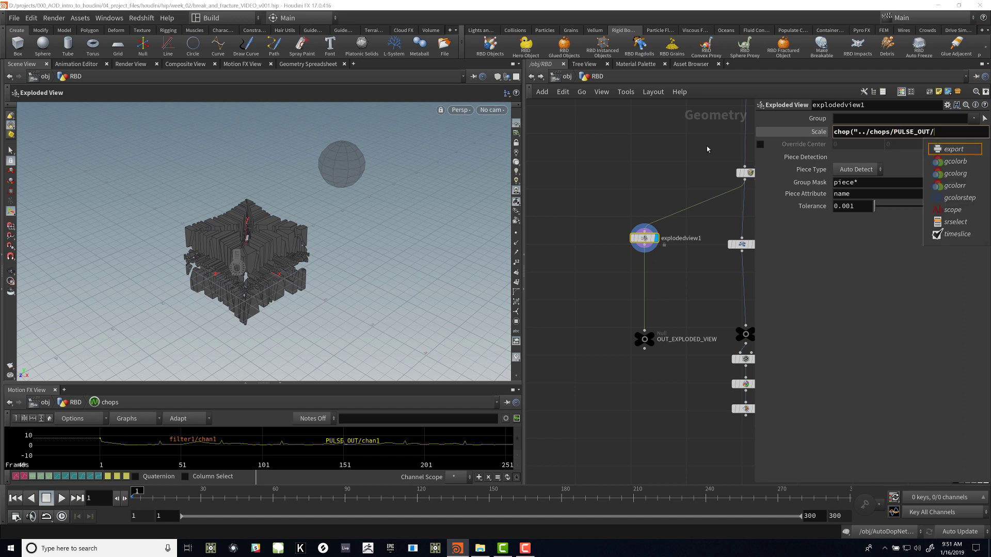
pyautogui.write('chan1')
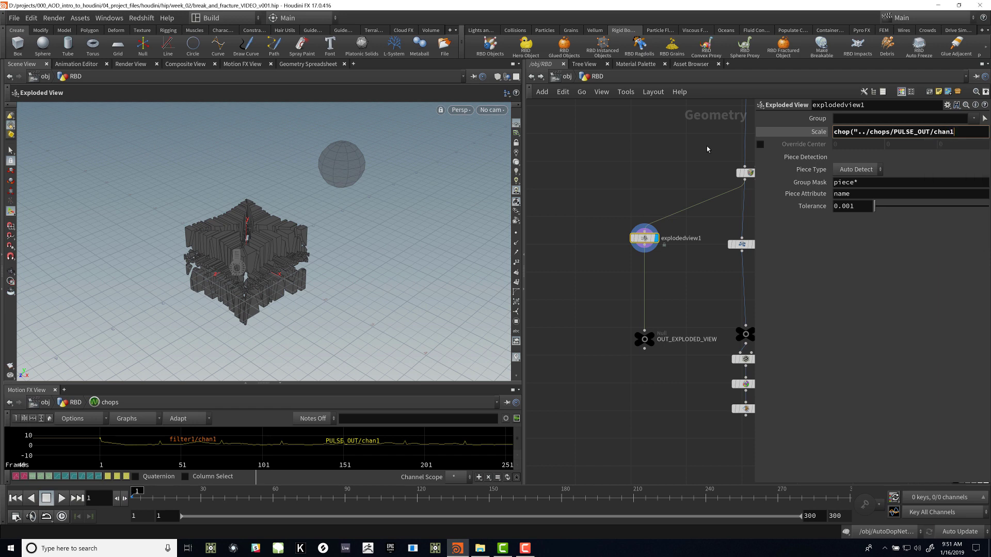
pyautogui.press('Return')
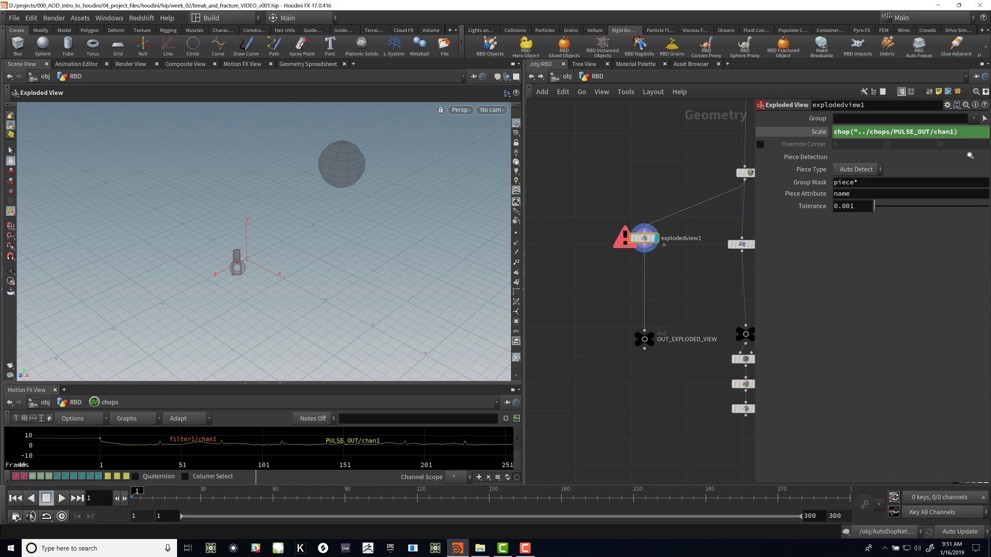
pyautogui.press('Return')
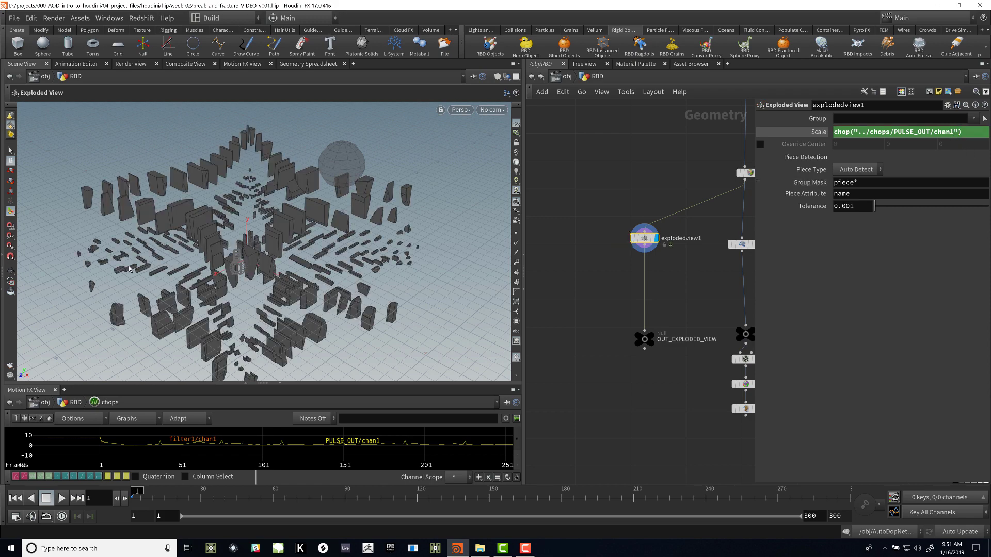
# Step: Play the animation in a maximized 3D viewport to watch the exploded pieces, and restore the pane layout
pyautogui.keyDown('alt'); pyautogui.moveTo(246, 242); pyautogui.dragTo(272, 261, button='right'); pyautogui.keyUp('alt')
pyautogui.keyDown('alt'); pyautogui.moveTo(302, 276); pyautogui.dragTo(311, 259, button='middle'); pyautogui.keyUp('alt')
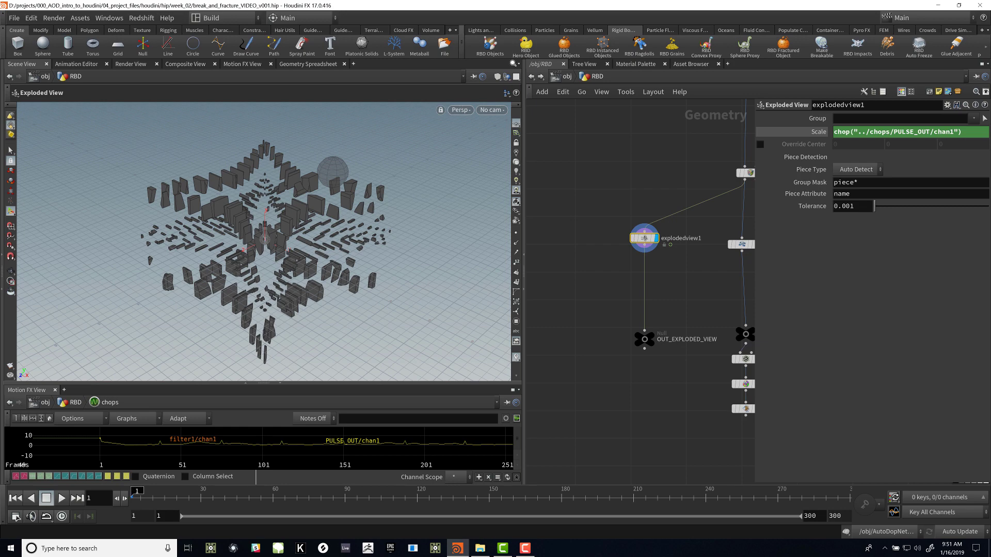
pyautogui.click(514, 64)
pyautogui.keyDown('alt'); pyautogui.moveTo(449, 255); pyautogui.dragTo(464, 276, button='right'); pyautogui.keyUp('alt')
pyautogui.keyDown('alt'); pyautogui.moveTo(464, 276); pyautogui.dragTo(361, 279, button='middle'); pyautogui.keyUp('alt')
pyautogui.keyDown('alt'); pyautogui.moveTo(361, 279); pyautogui.dragTo(368, 297, button='right'); pyautogui.keyUp('alt')
pyautogui.moveTo(368, 297)
pyautogui.keyDown('alt'); pyautogui.mouseDown()
pyautogui.moveTo(426, 254)
pyautogui.moveTo(374, 295)
pyautogui.mouseUp(); pyautogui.keyUp('alt')
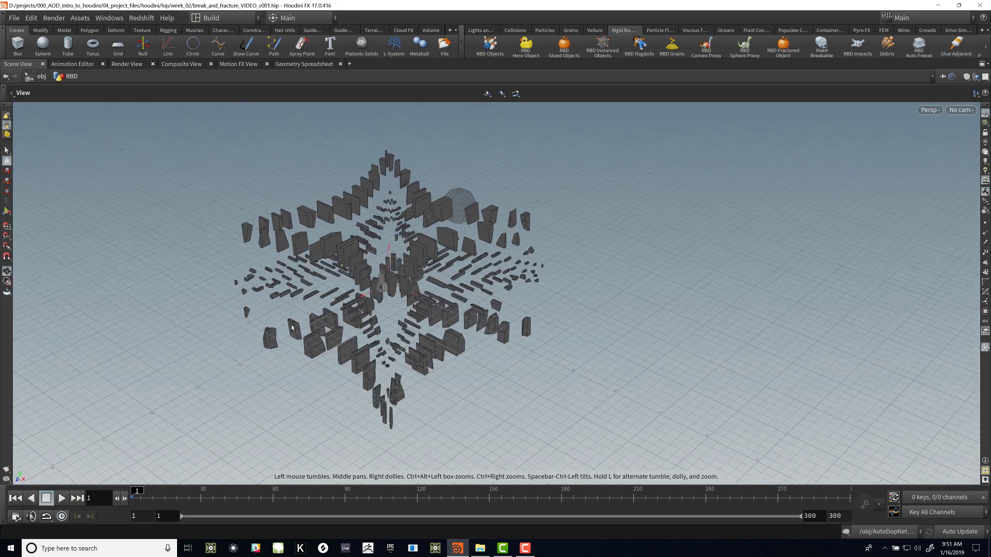
pyautogui.click(62, 499)
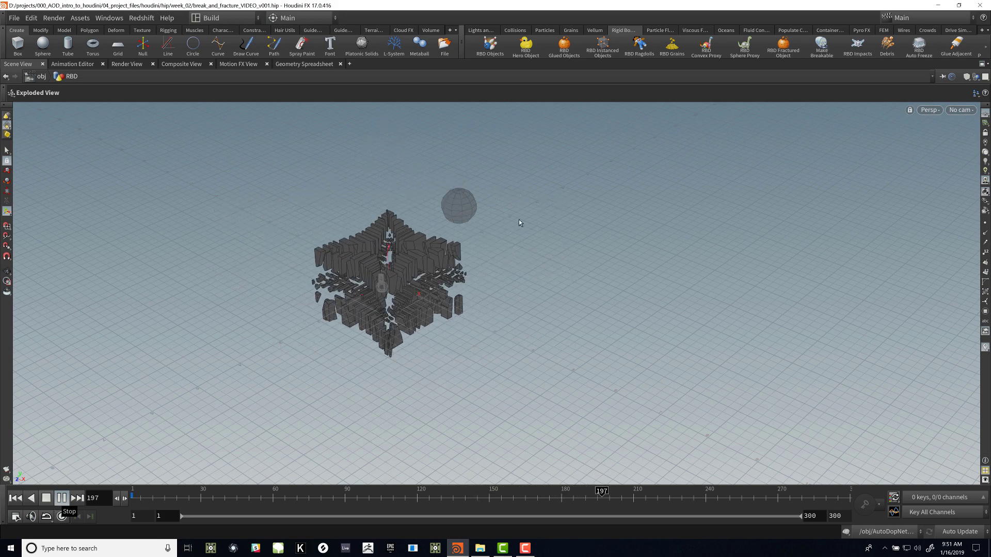
pyautogui.hotkey('ctrl', 'b')
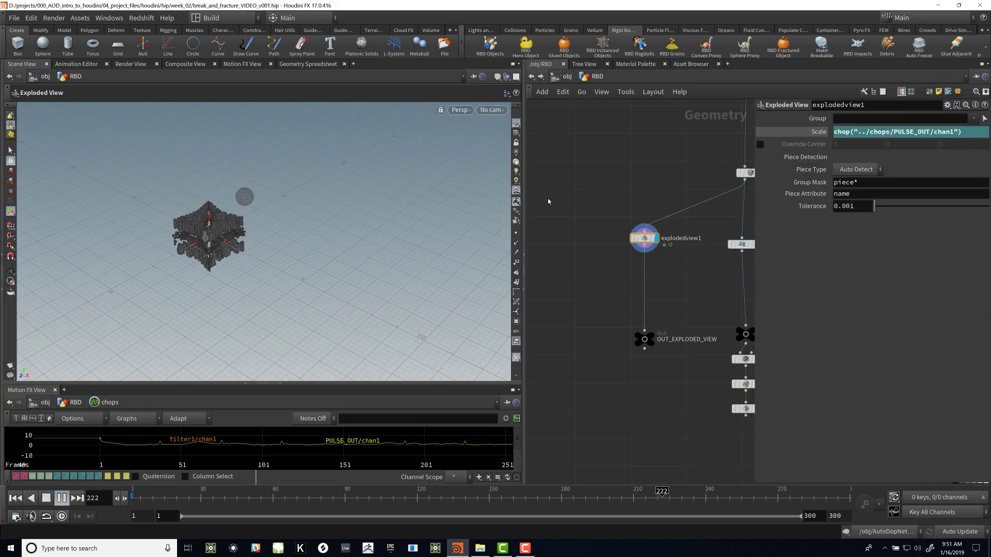
# Step: Enter the chops network and select math1, with the Motion FX graph enlarged for inspecting the curve
pyautogui.moveTo(622, 192); pyautogui.dragTo(506, 234, button='middle')
pyautogui.moveTo(648, 251); pyautogui.dragTo(489, 282, button='middle')
pyautogui.doubleClick(637, 318)
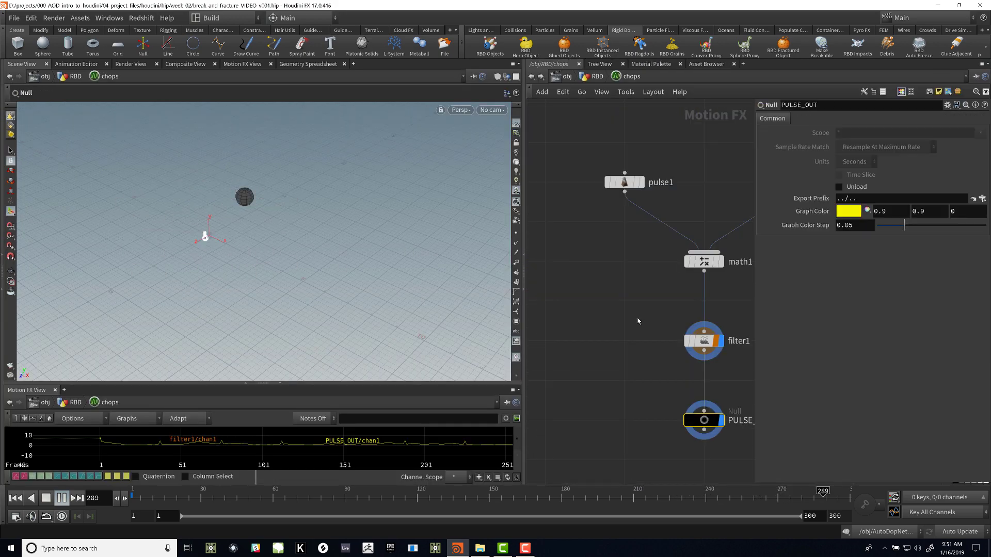
pyautogui.moveTo(637, 320); pyautogui.dragTo(540, 390, button='middle')
pyautogui.click(603, 334)
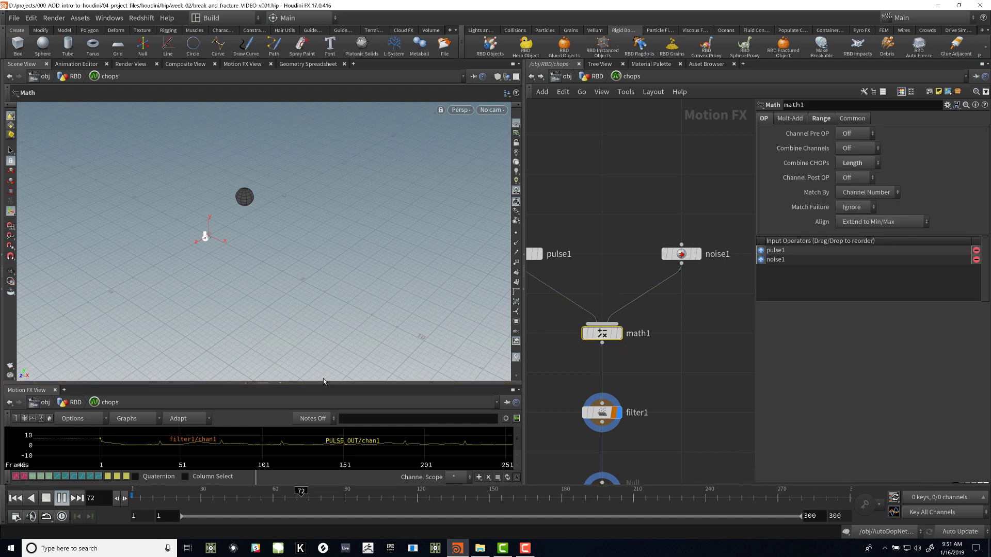
pyautogui.moveTo(324, 382); pyautogui.dragTo(327, 209)
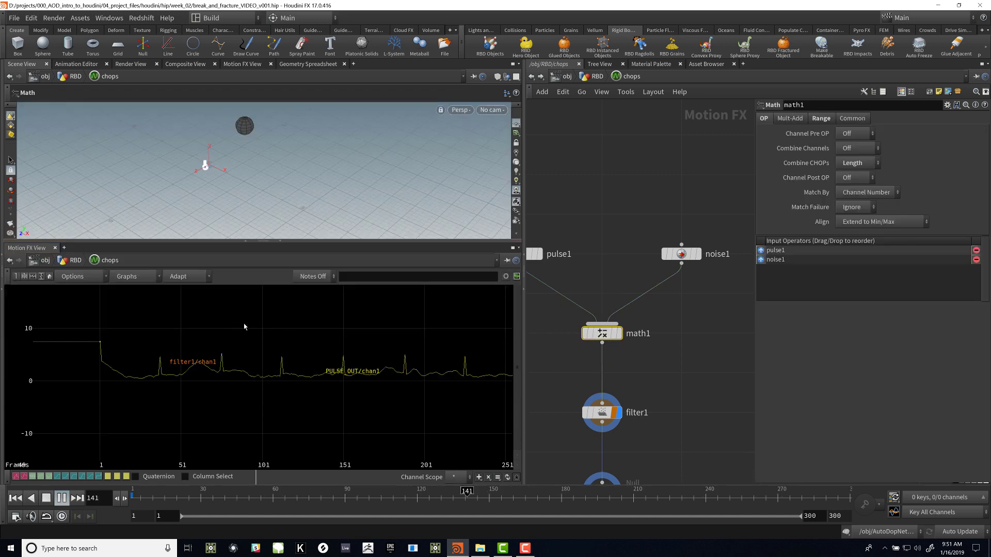
pyautogui.moveTo(181, 338); pyautogui.dragTo(243, 341, button='right')
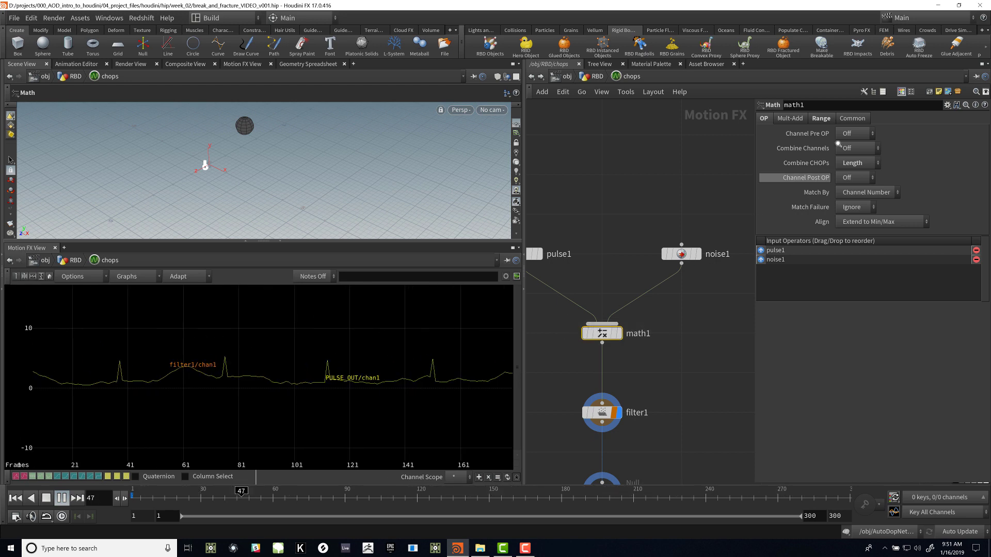
# Step: Set math1's Multiply value to 10 and fit the amplified curve in the Motion FX graph
pyautogui.click(793, 118)
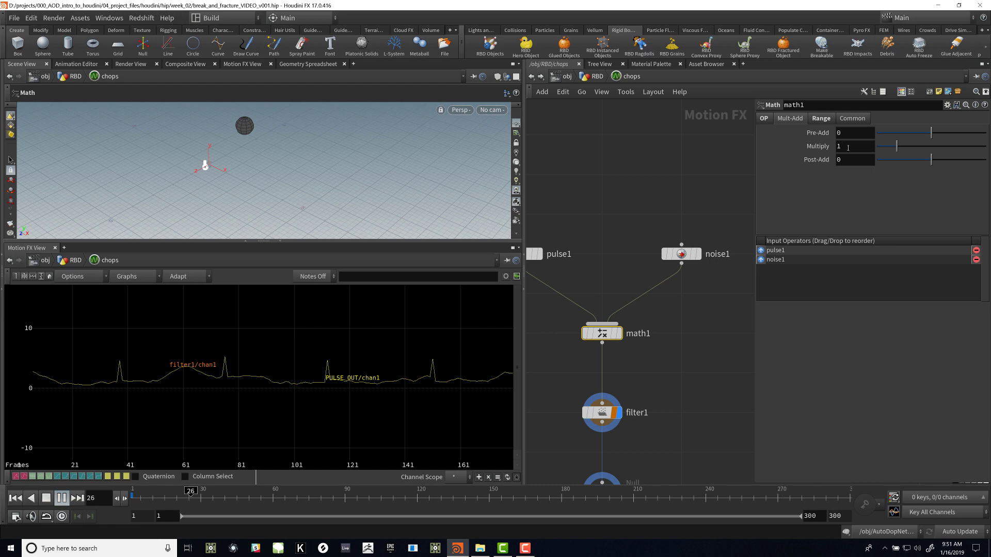
pyautogui.write('0')
pyautogui.press('Tab')
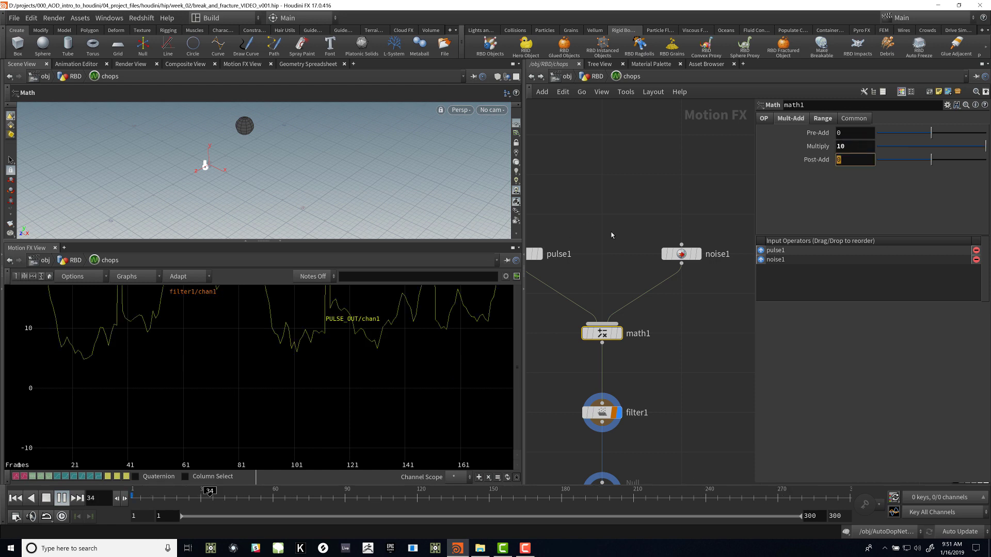
pyautogui.moveTo(289, 368); pyautogui.dragTo(351, 324, button='right')
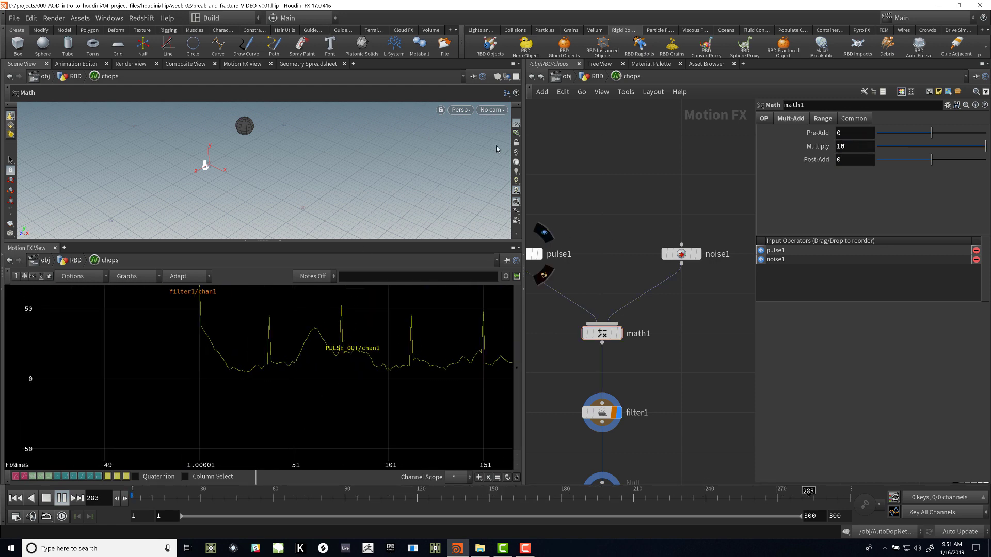
# Step: Return to the RBD network and examine the animated exploded pieces from several angles in an enlarged 3D viewport
pyautogui.click(597, 77)
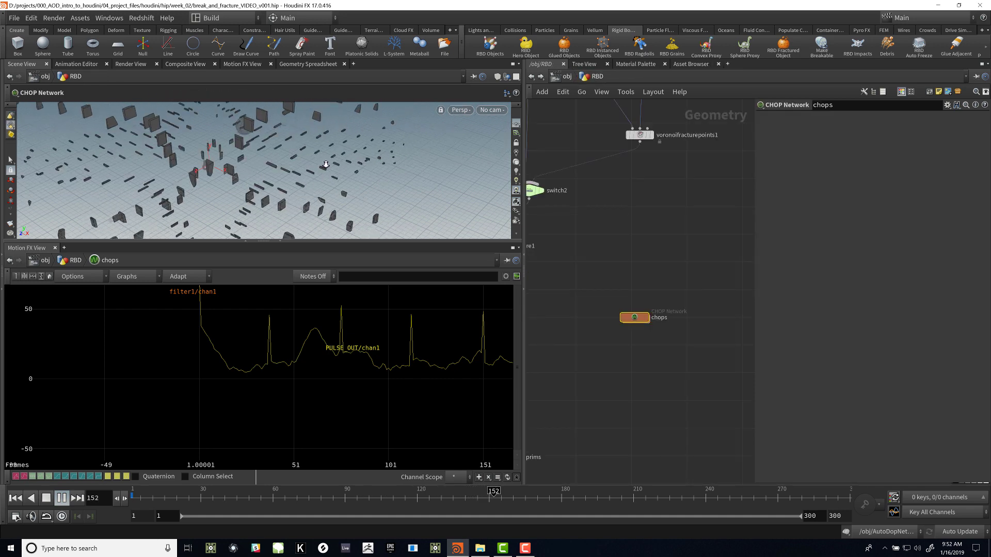
pyautogui.keyDown('alt'); pyautogui.moveTo(327, 161); pyautogui.dragTo(190, 175, button='right'); pyautogui.keyUp('alt')
pyautogui.keyDown('alt'); pyautogui.moveTo(190, 175); pyautogui.dragTo(235, 170, button='middle'); pyautogui.keyUp('alt')
pyautogui.moveTo(263, 169)
pyautogui.keyDown('alt'); pyautogui.mouseDown(button='right')
pyautogui.moveTo(288, 169)
pyautogui.moveTo(263, 169)
pyautogui.mouseUp(button='right'); pyautogui.keyUp('alt')
pyautogui.moveTo(255, 241); pyautogui.dragTo(228, 391)
pyautogui.keyDown('alt'); pyautogui.moveTo(317, 277); pyautogui.dragTo(287, 303, button='right'); pyautogui.keyUp('alt')
pyautogui.keyDown('alt'); pyautogui.moveTo(287, 303); pyautogui.dragTo(389, 246); pyautogui.keyUp('alt')
pyautogui.keyDown('alt'); pyautogui.moveTo(389, 245); pyautogui.dragTo(409, 243, button='right'); pyautogui.keyUp('alt')
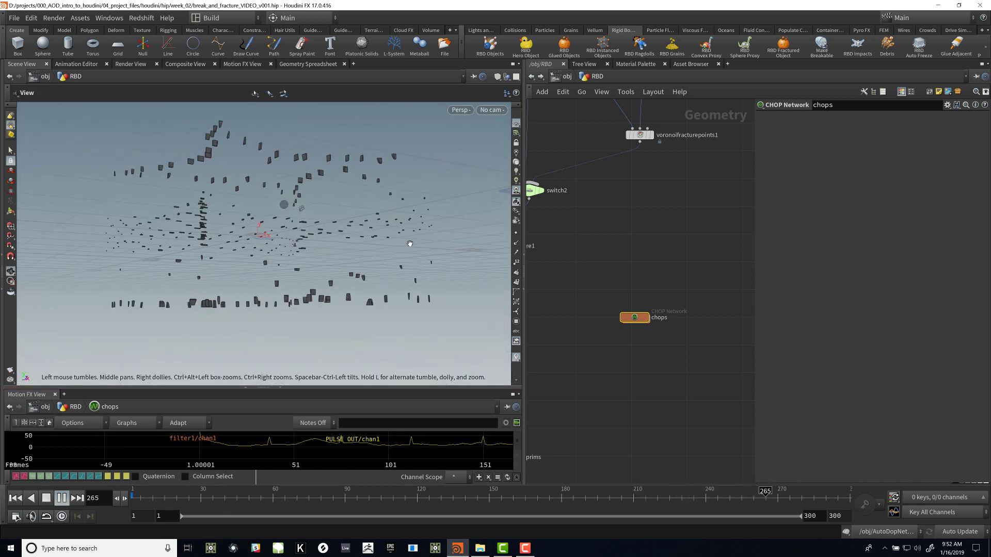
pyautogui.keyDown('alt'); pyautogui.moveTo(409, 243); pyautogui.dragTo(308, 289); pyautogui.keyUp('alt')
pyautogui.moveTo(282, 245)
pyautogui.keyDown('alt'); pyautogui.mouseDown(button='middle')
pyautogui.moveTo(297, 259)
pyautogui.moveTo(275, 245)
pyautogui.mouseUp(button='middle'); pyautogui.keyUp('alt')
pyautogui.keyDown('alt'); pyautogui.moveTo(274, 245); pyautogui.dragTo(261, 237); pyautogui.keyUp('alt')
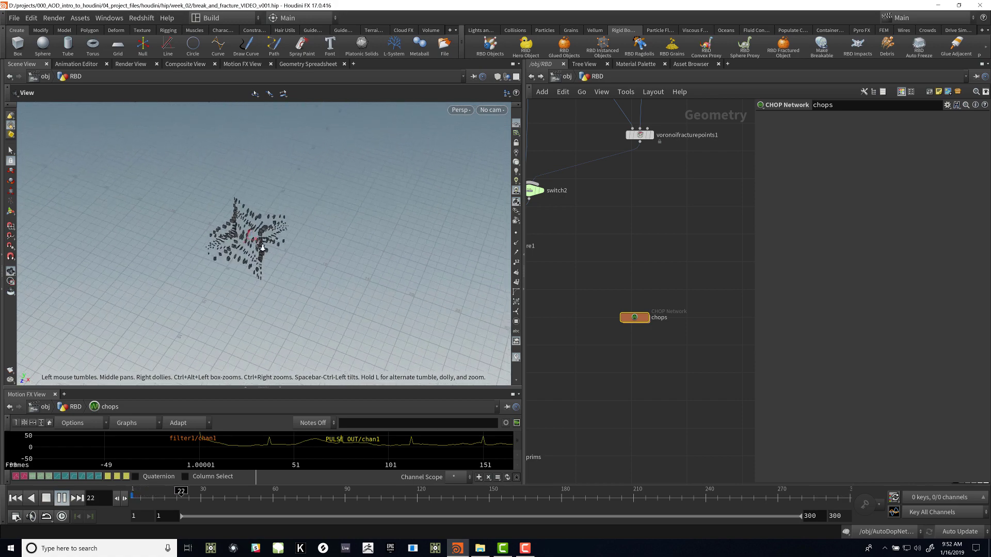
pyautogui.keyDown('alt'); pyautogui.moveTo(289, 237); pyautogui.dragTo(352, 238, button='right'); pyautogui.keyUp('alt')
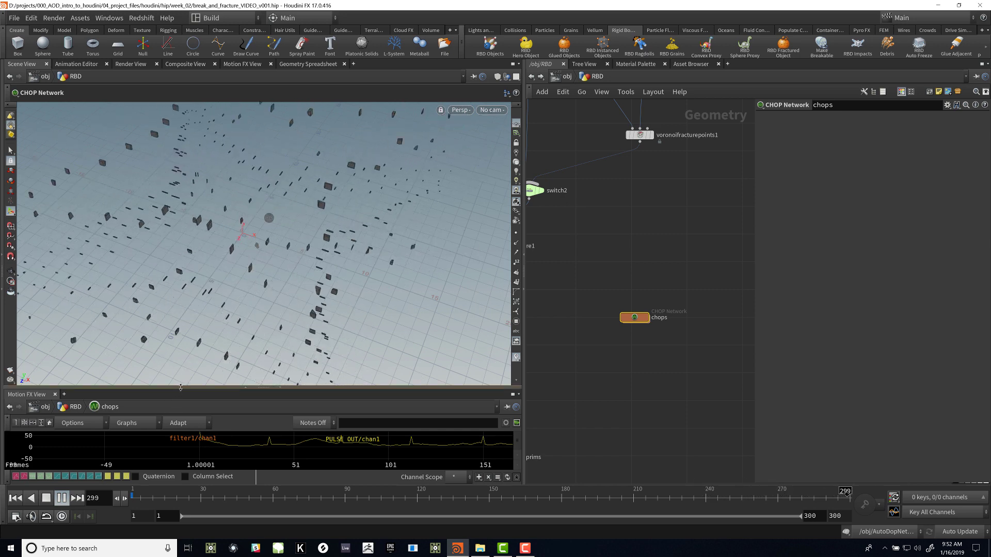
# Step: Enter the chops network again and enlarge the Motion FX graph to inspect the whole channel curve
pyautogui.doubleClick(636, 317)
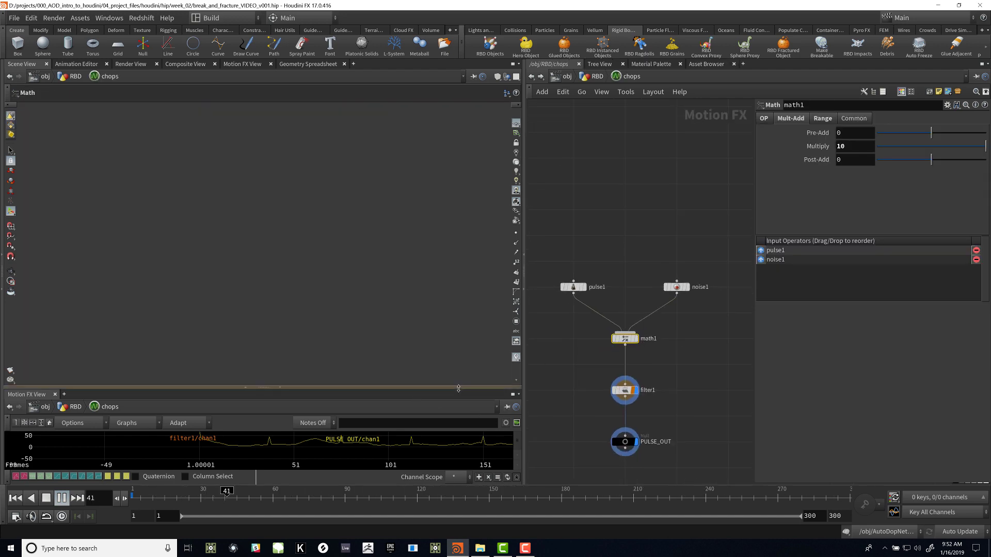
pyautogui.moveTo(459, 388); pyautogui.dragTo(460, 242)
pyautogui.scroll(-3, 200, 389)
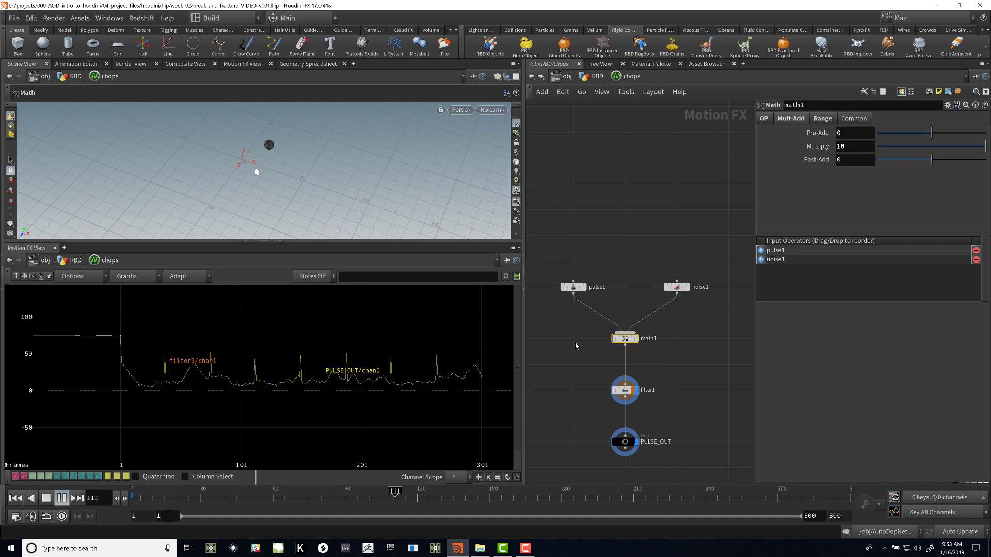
# Step: Add a Trigger node fed by pulse1, place it directly below pulse1, and display its channel in the graph
pyautogui.moveTo(575, 342); pyautogui.dragTo(606, 311, button='middle')
pyautogui.press('Tab')
pyautogui.write('tr')
pyautogui.press('Down')
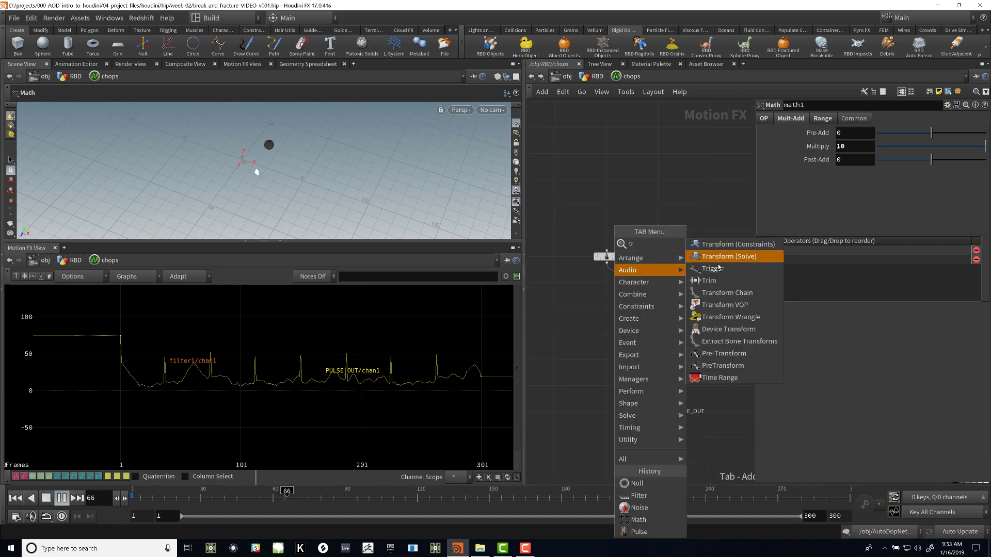
pyautogui.press('Down')
pyautogui.press('Return')
pyautogui.click(606, 265)
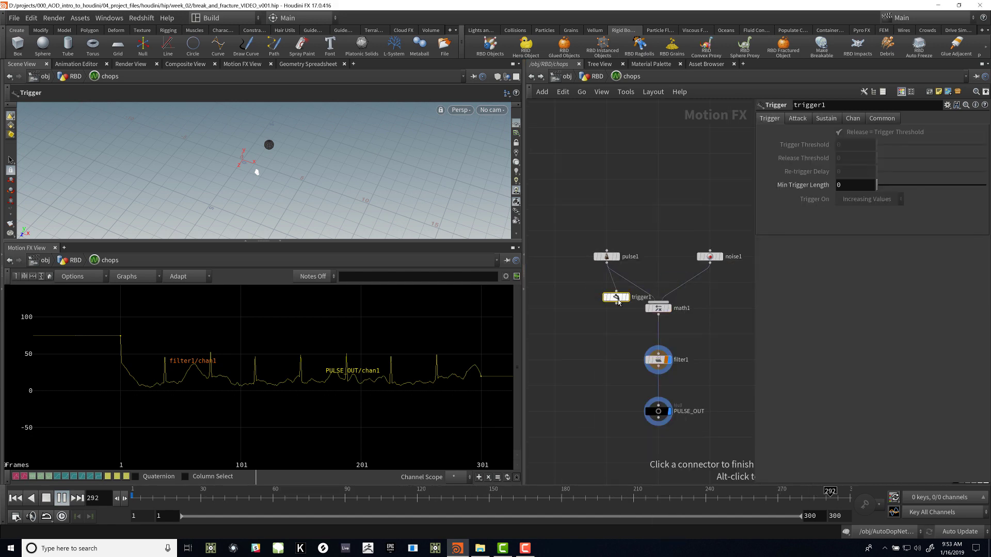
pyautogui.click(615, 293)
pyautogui.moveTo(615, 298); pyautogui.dragTo(606, 311)
pyautogui.click(618, 309)
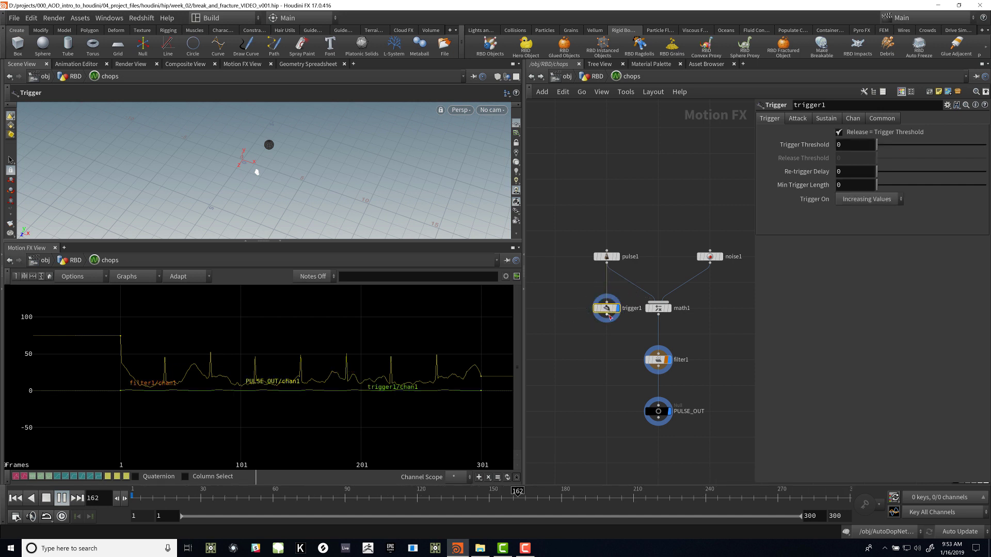
# Step: Turn off the display of PULSE_OUT and filter1, fit the trigger1 curve in the graph, and display pulse1 alongside it for comparison
pyautogui.moveTo(656, 429); pyautogui.dragTo(670, 427, button='middle')
pyautogui.click(684, 411)
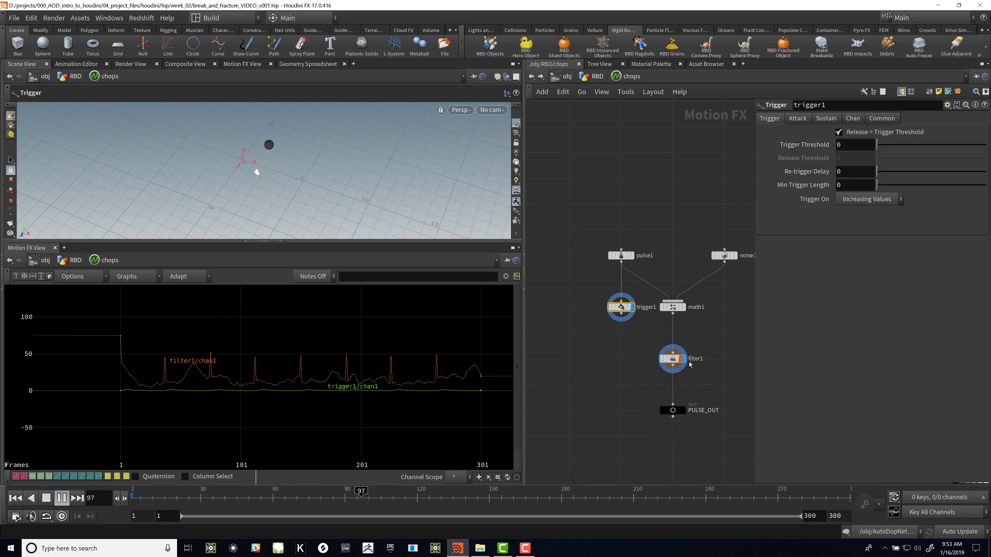
pyautogui.click(684, 360)
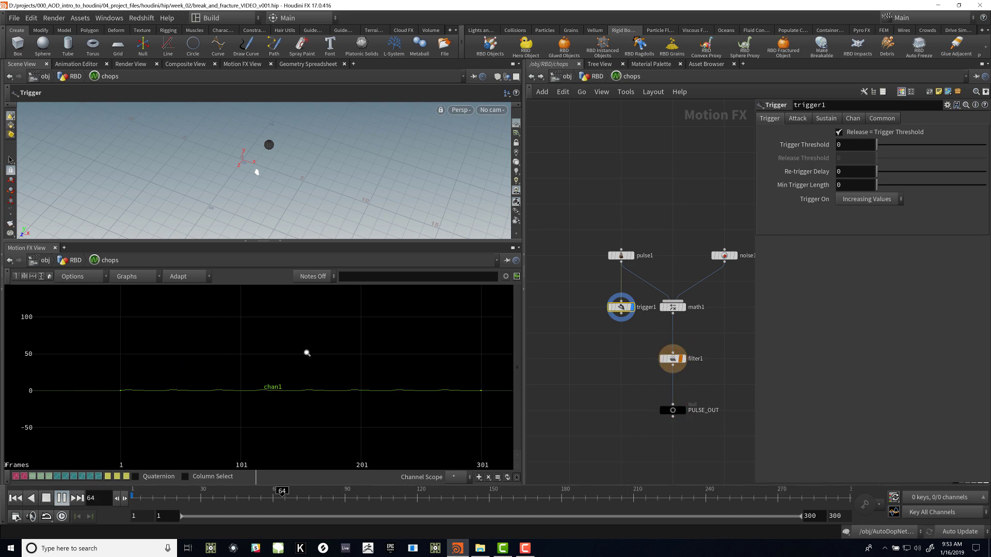
pyautogui.press('h')
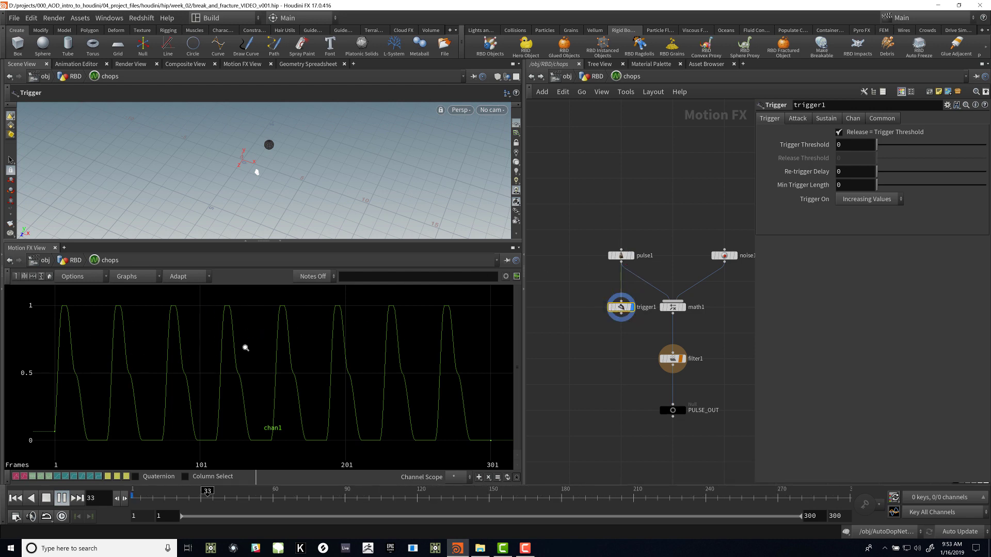
pyautogui.moveTo(245, 347); pyautogui.dragTo(241, 385, button='right')
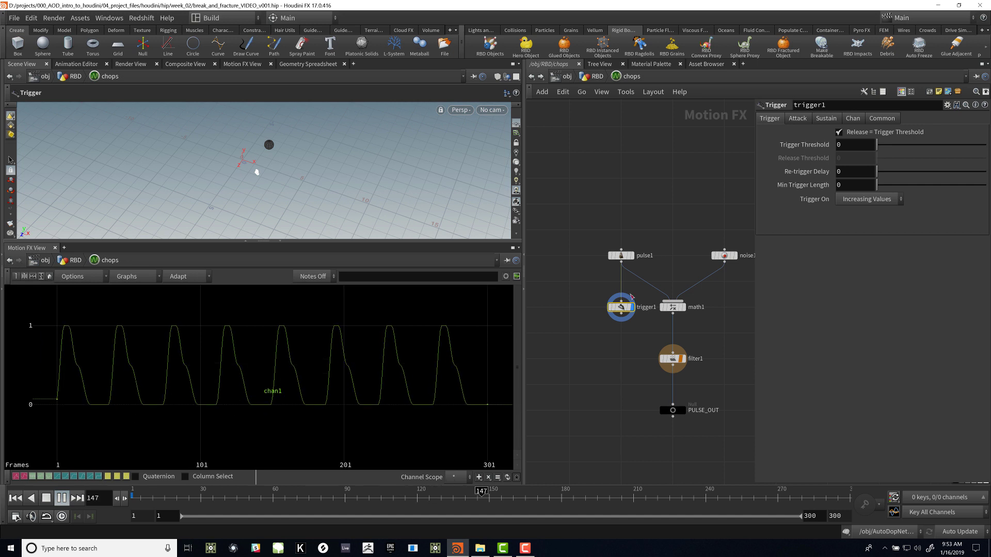
pyautogui.click(631, 257)
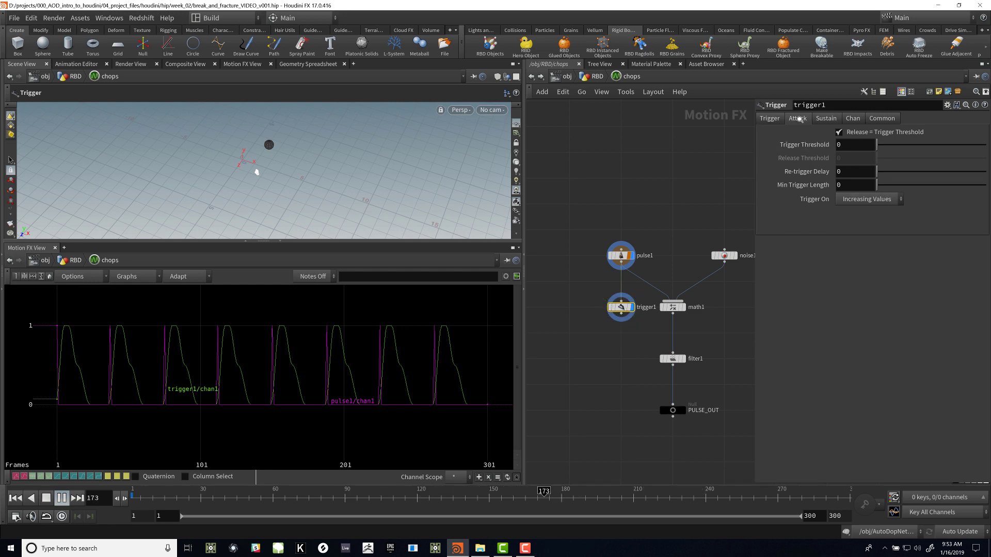
# Step: Set trigger1's Attack Length to 0.109 and its Peak Length to 0
pyautogui.click(798, 118)
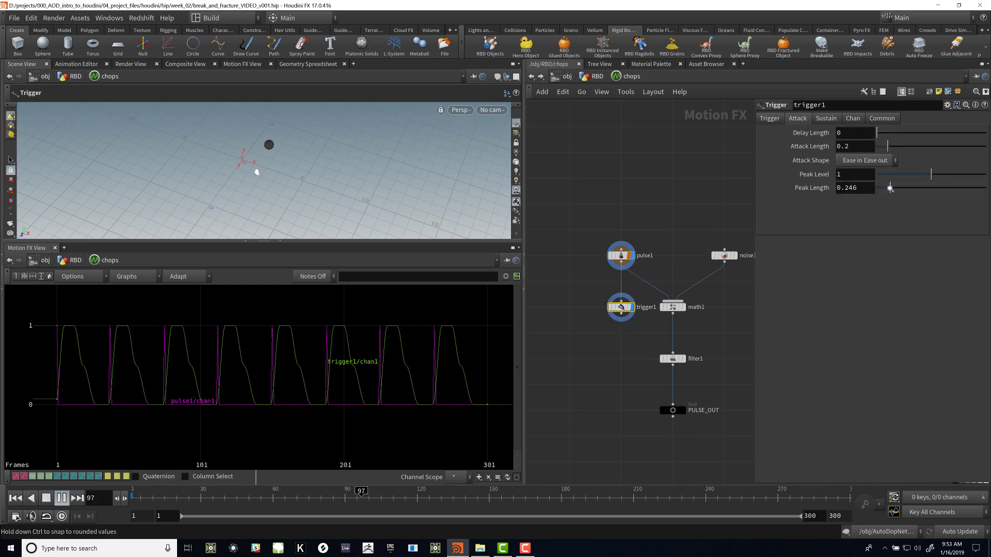
pyautogui.moveTo(887, 189); pyautogui.dragTo(876, 185)
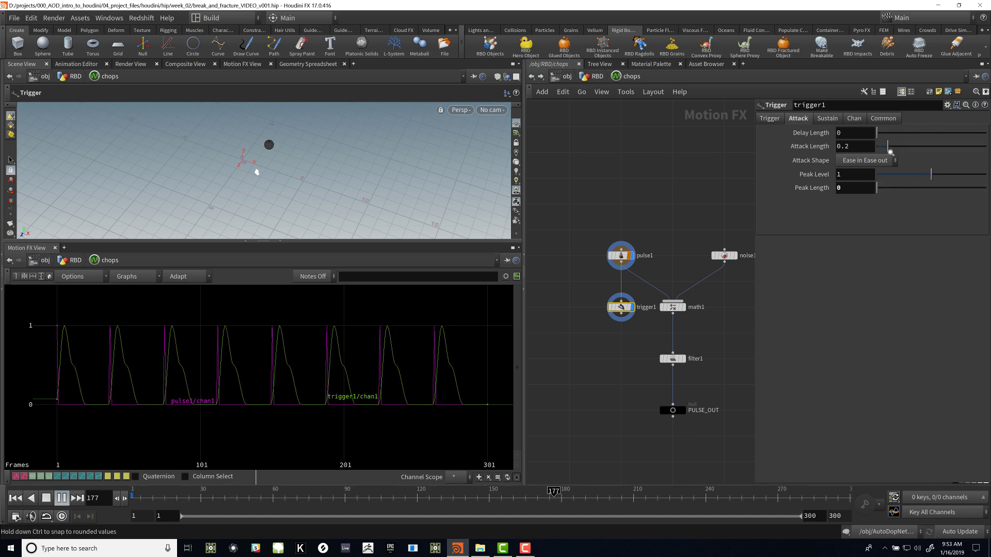
pyautogui.moveTo(889, 147); pyautogui.dragTo(884, 146)
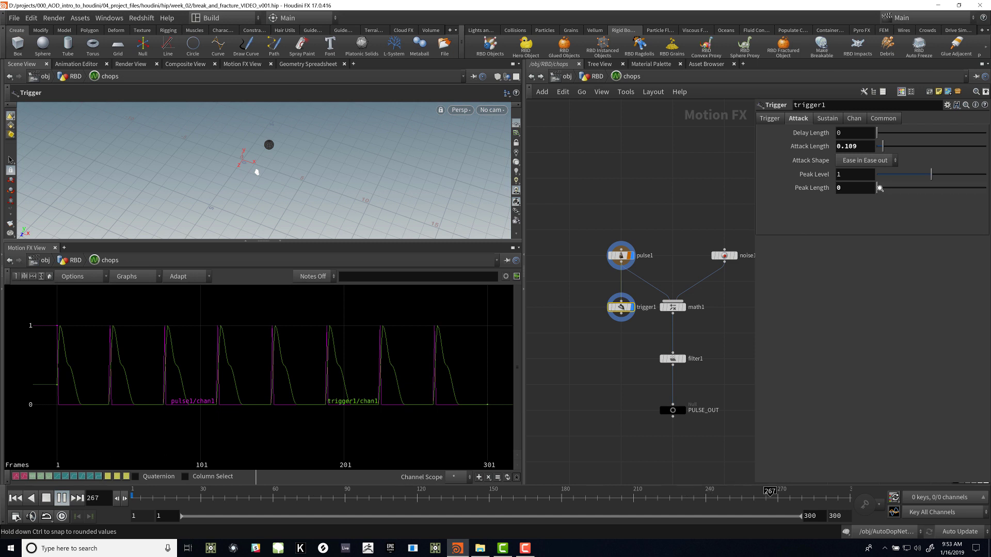
pyautogui.moveTo(880, 188)
pyautogui.mouseDown()
pyautogui.moveTo(895, 189)
pyautogui.moveTo(877, 188)
pyautogui.mouseUp()
# Step: Set trigger1's Attack Shape to Ease Out and its Release Length to 0.81
pyautogui.click(894, 163)
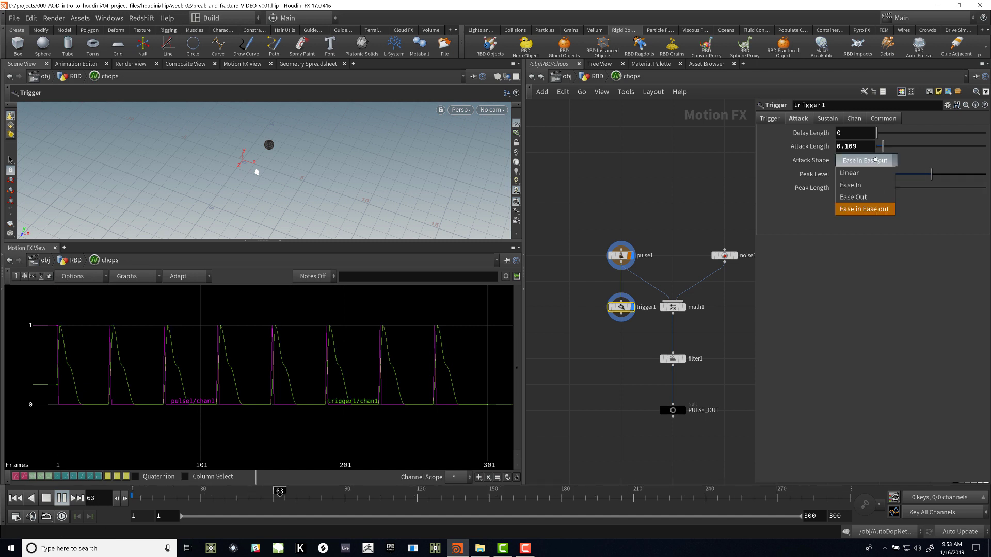
pyautogui.click(869, 197)
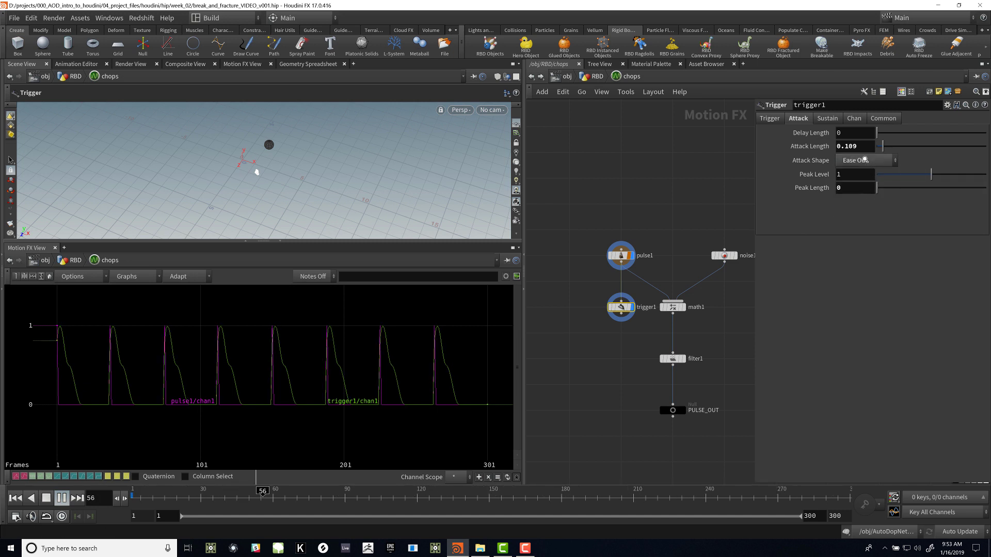
pyautogui.click(864, 160)
pyautogui.click(859, 197)
pyautogui.click(824, 119)
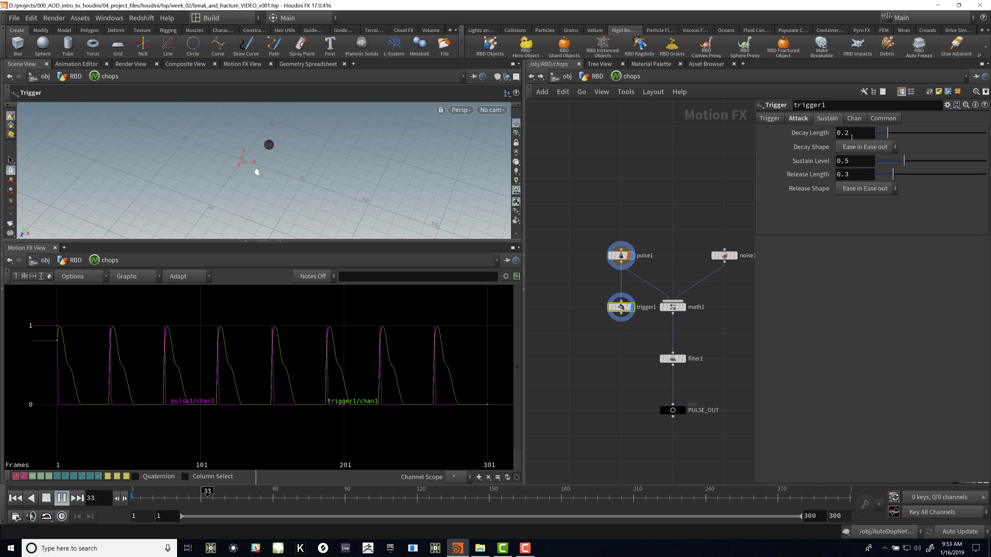
pyautogui.moveTo(899, 176); pyautogui.dragTo(922, 165)
# Step: Add a Switch node beside noise1 and move pulse1 and trigger1 higher to make room in the network
pyautogui.moveTo(609, 346); pyautogui.dragTo(558, 340, button='middle')
pyautogui.press('Tab')
pyautogui.moveTo(589, 317)
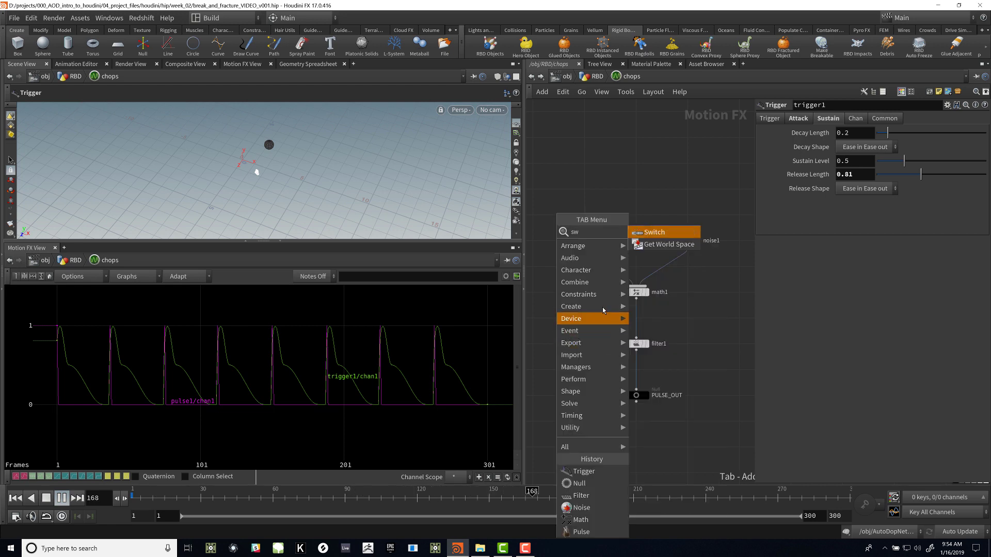
pyautogui.click(645, 228)
pyautogui.click(631, 247)
pyautogui.moveTo(578, 241); pyautogui.dragTo(578, 193)
pyautogui.moveTo(574, 291); pyautogui.dragTo(539, 236)
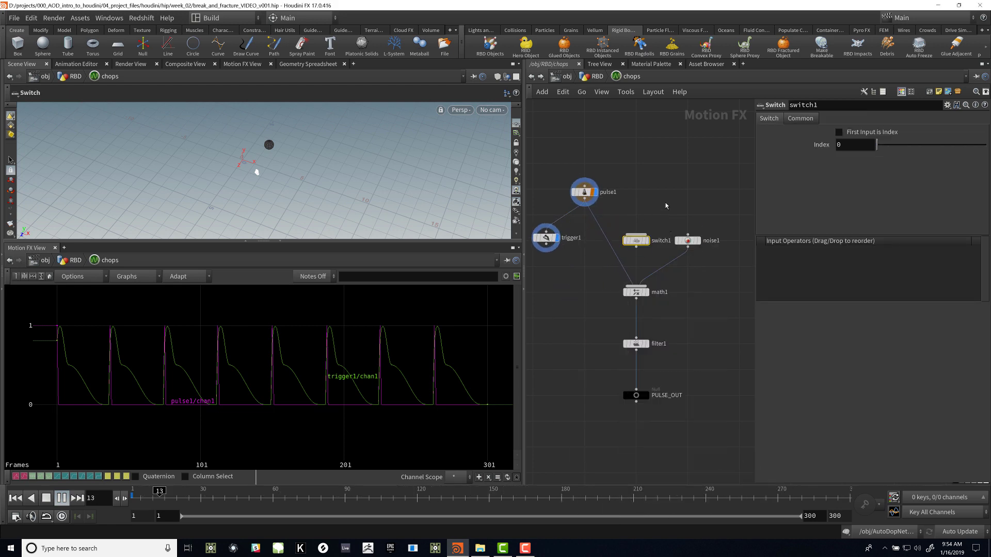
# Step: Insert switch1 between pulse1 and math1, and connect trigger1 as the switch's second input
pyautogui.moveTo(665, 206); pyautogui.dragTo(674, 201, button='middle')
pyautogui.moveTo(649, 239); pyautogui.dragTo(602, 272)
pyautogui.moveTo(589, 233); pyautogui.dragTo(636, 244)
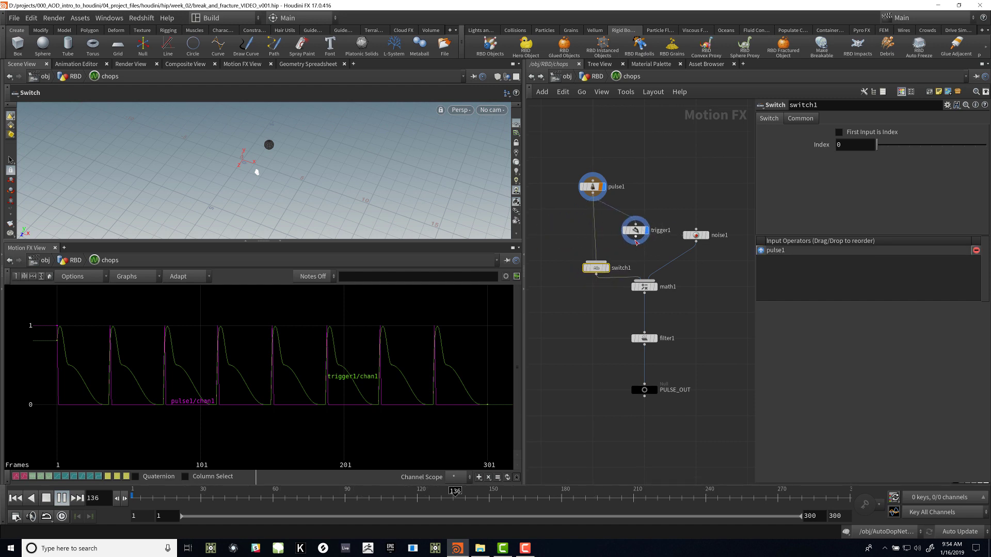
pyautogui.moveTo(680, 322); pyautogui.dragTo(669, 270, button='middle')
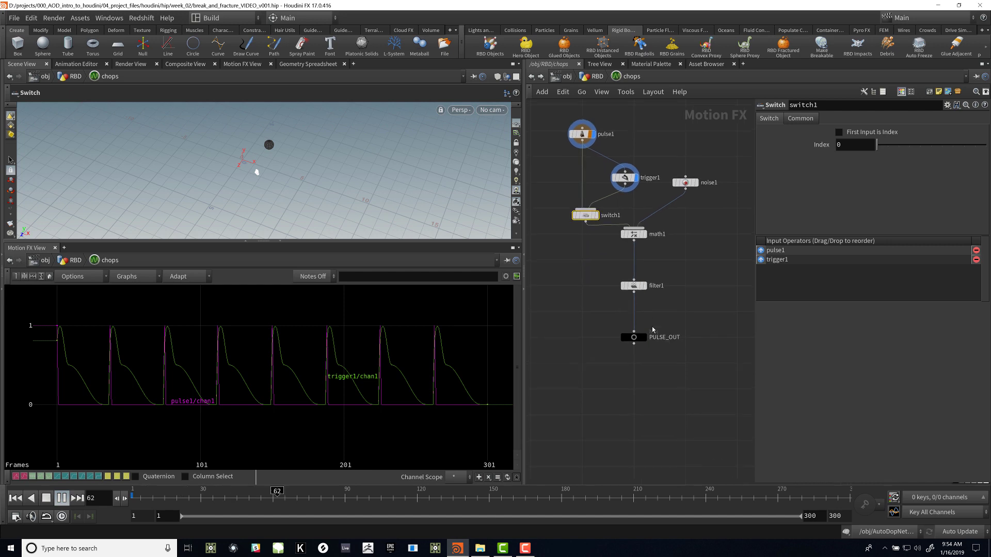
# Step: Display only PULSE_OUT's channel, move math1 down closer to filter1, and fit the curve in the Motion FX graph
pyautogui.click(645, 338)
pyautogui.click(634, 338)
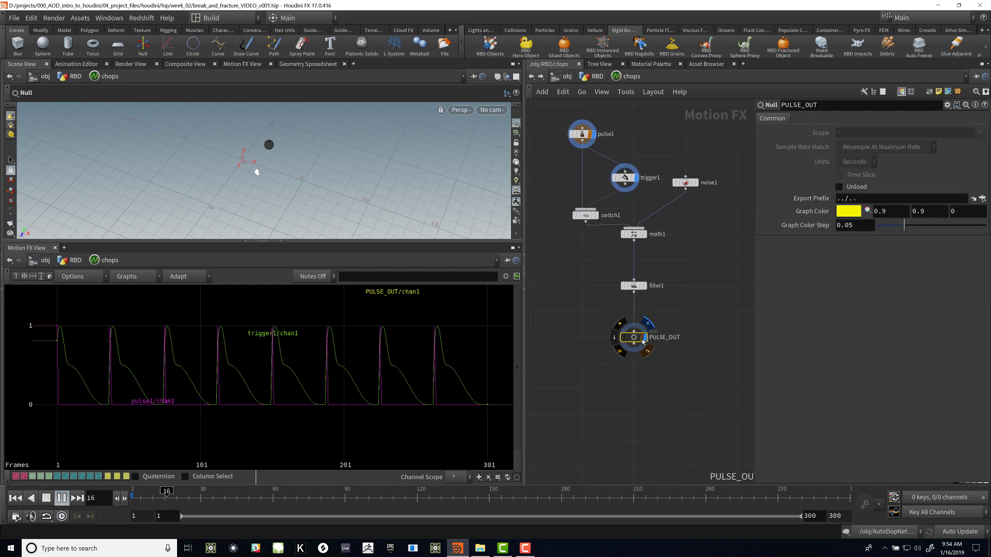
pyautogui.click(594, 134)
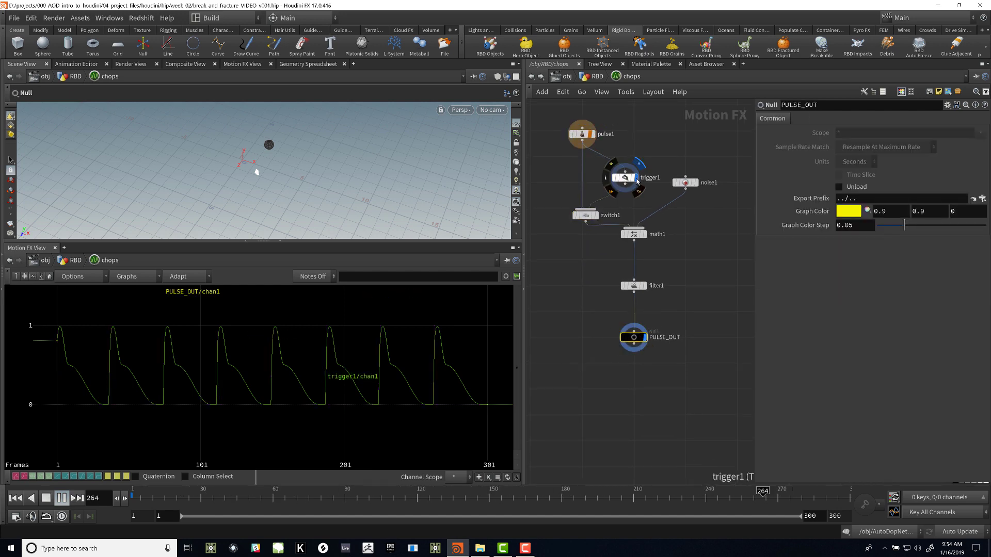
pyautogui.moveTo(633, 234); pyautogui.dragTo(633, 257)
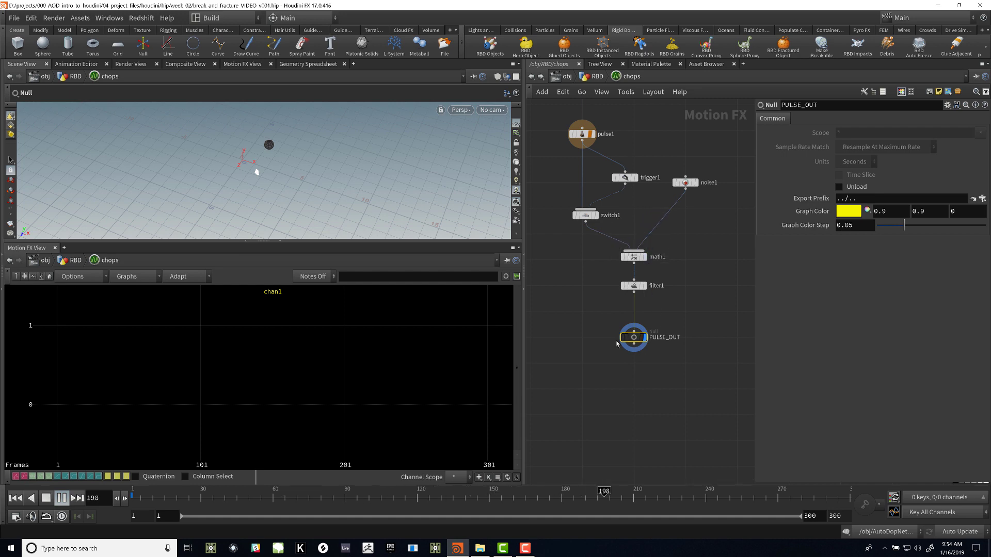
pyautogui.press('h')
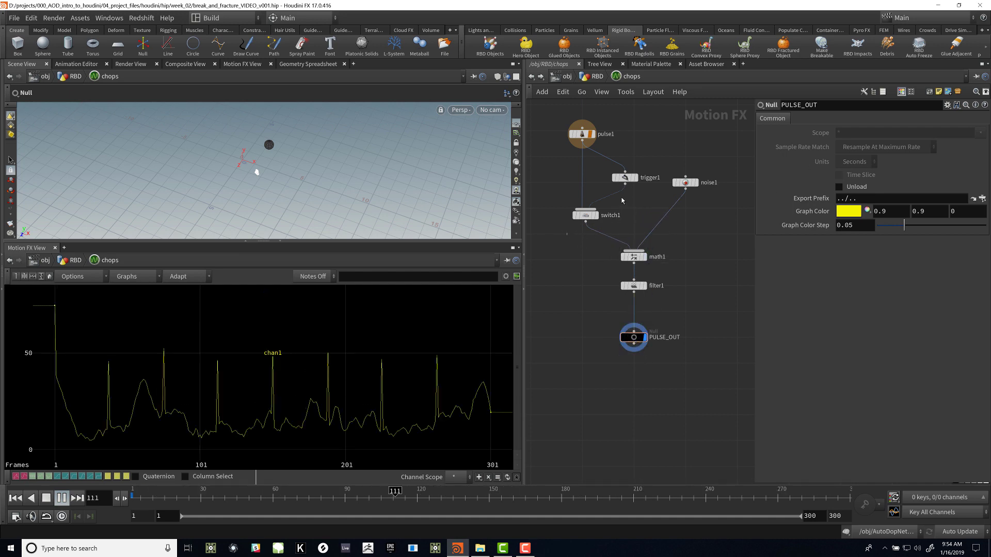
# Step: Set switch1's Index to 1 so the trigger1 input feeds the network
pyautogui.click(585, 215)
pyautogui.write('1')
pyautogui.press('Return')
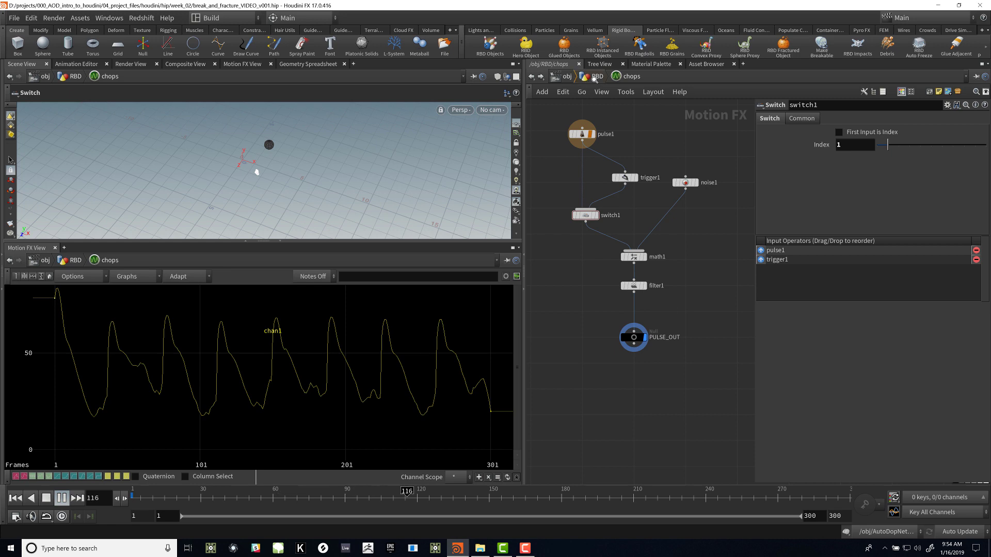
# Step: Return to the RBD network and view the animated exploded pieces in an enlarged 3D viewport
pyautogui.click(596, 76)
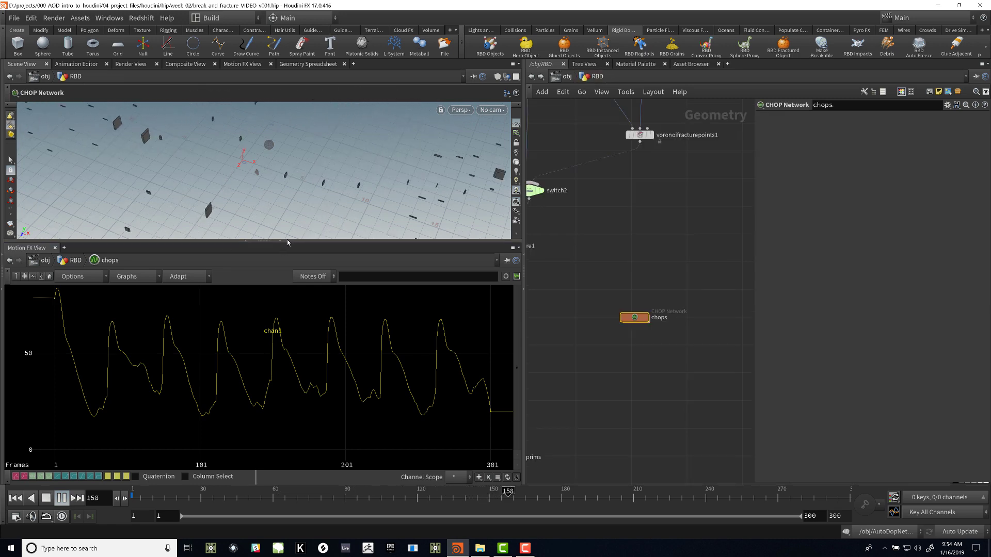
pyautogui.moveTo(287, 240); pyautogui.dragTo(250, 385)
pyautogui.keyDown('alt'); pyautogui.moveTo(382, 258); pyautogui.dragTo(57, 310, button='right'); pyautogui.keyUp('alt')
pyautogui.keyDown('alt'); pyautogui.moveTo(57, 310); pyautogui.dragTo(234, 251); pyautogui.keyUp('alt')
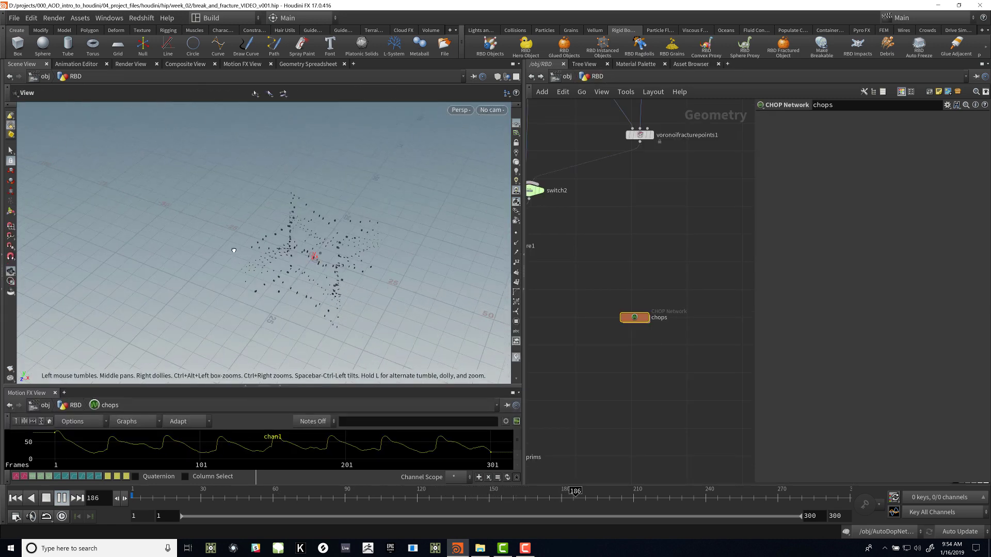
# Step: Change the viewport background color scheme to Dark in the display options
pyautogui.press('d')
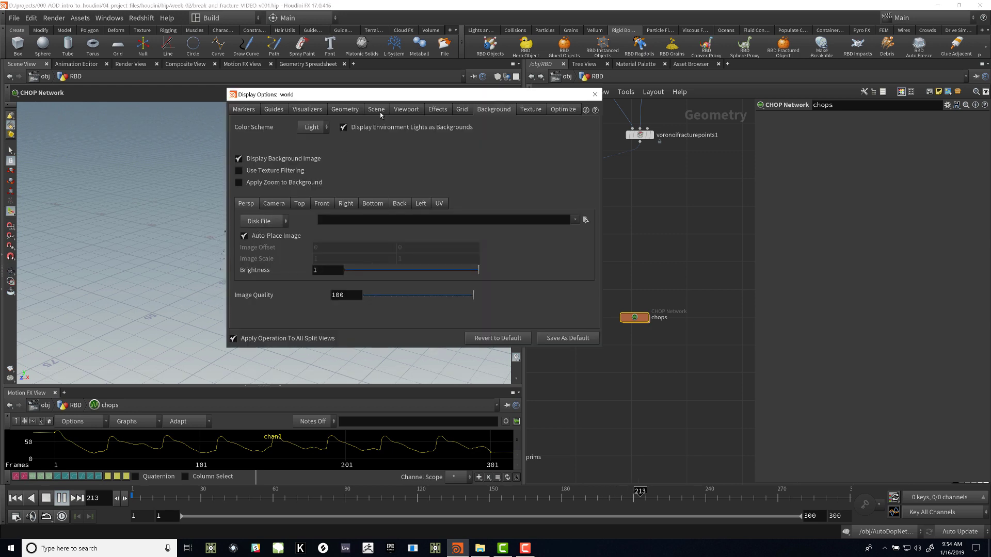
pyautogui.click(415, 110)
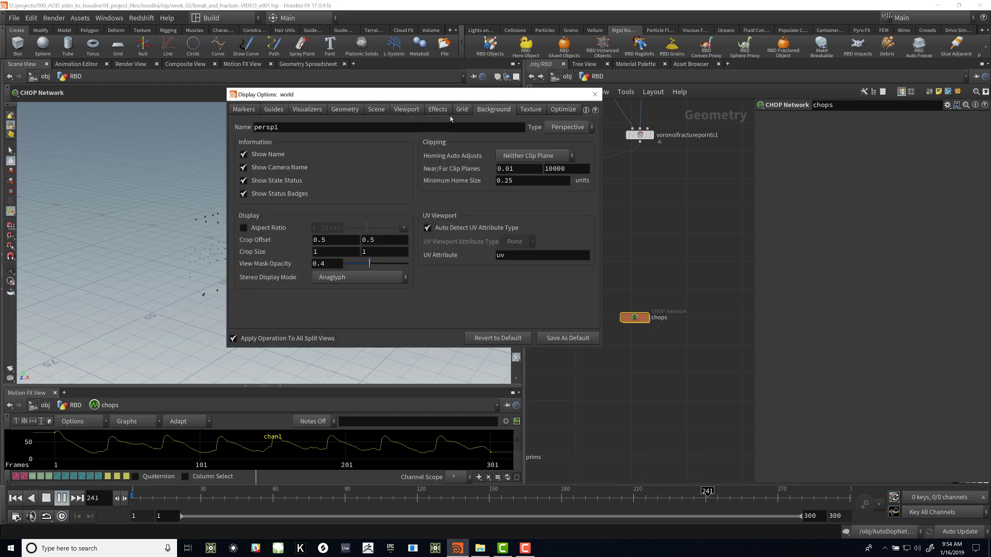
pyautogui.click(493, 109)
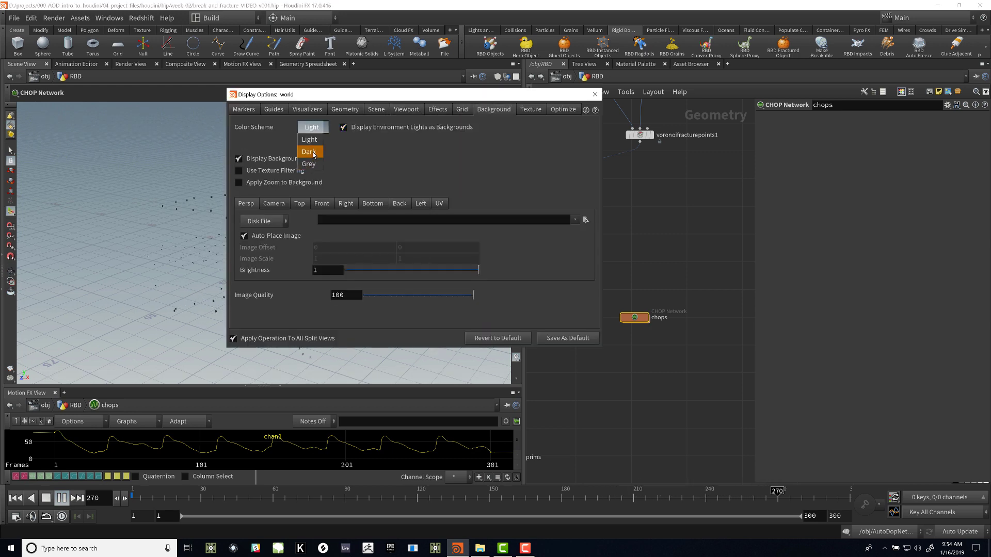
pyautogui.click(312, 152)
pyautogui.click(595, 95)
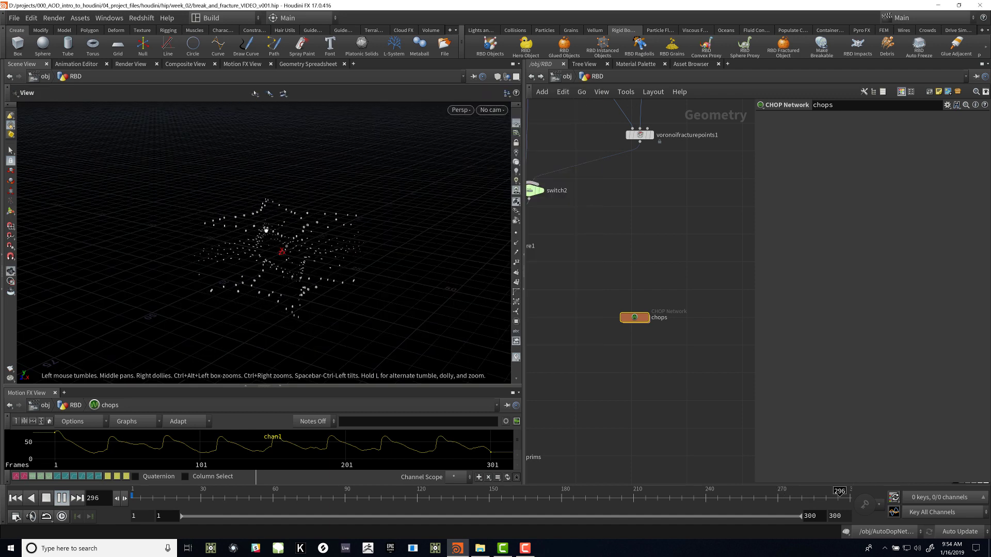
# Step: Examine the pulsing exploded pieces against the dark background from several angles and distances
pyautogui.scroll(3, 335, 229)
pyautogui.moveTo(334, 228); pyautogui.dragTo(378, 248, button='right')
pyautogui.moveTo(378, 248); pyautogui.dragTo(329, 200, button='middle')
pyautogui.moveTo(371, 224); pyautogui.dragTo(233, 207)
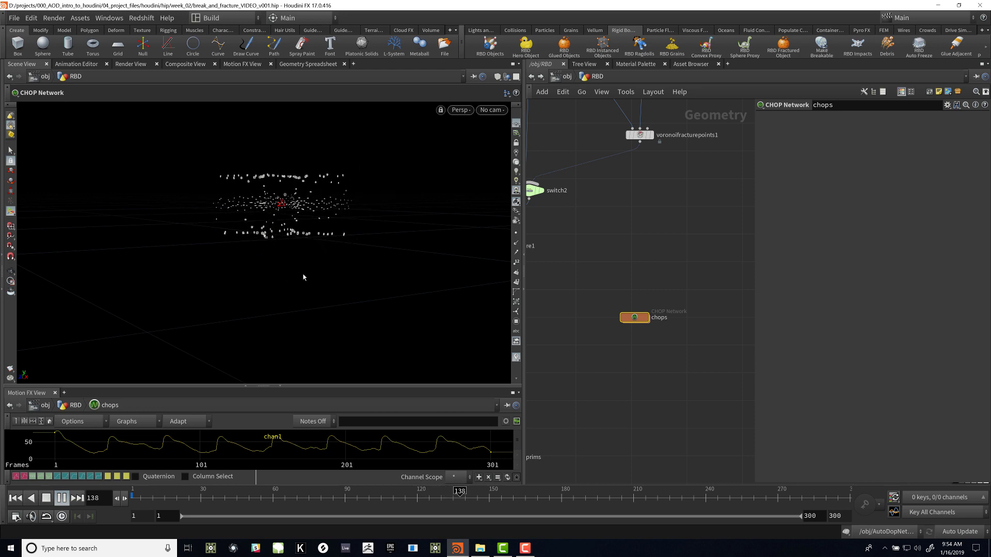
pyautogui.moveTo(296, 290); pyautogui.dragTo(668, 267)
# Step: Move OUT_RBD and the three nodes below it up together to sit directly beneath transform1
pyautogui.moveTo(637, 268); pyautogui.dragTo(710, 270, button='middle')
pyautogui.moveTo(710, 270); pyautogui.dragTo(677, 272, button='right')
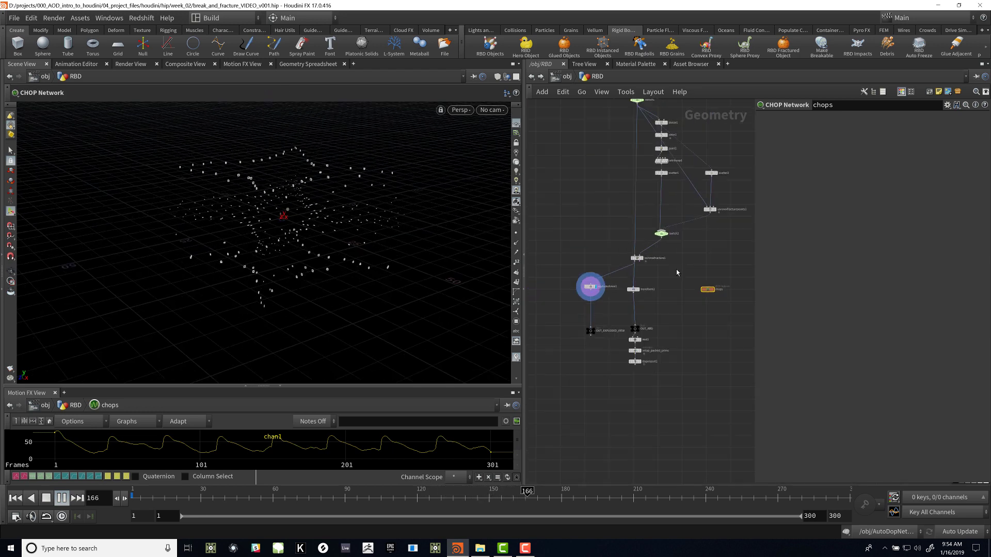
pyautogui.moveTo(648, 288); pyautogui.dragTo(680, 289, button='middle')
pyautogui.moveTo(681, 289); pyautogui.dragTo(690, 297, button='right')
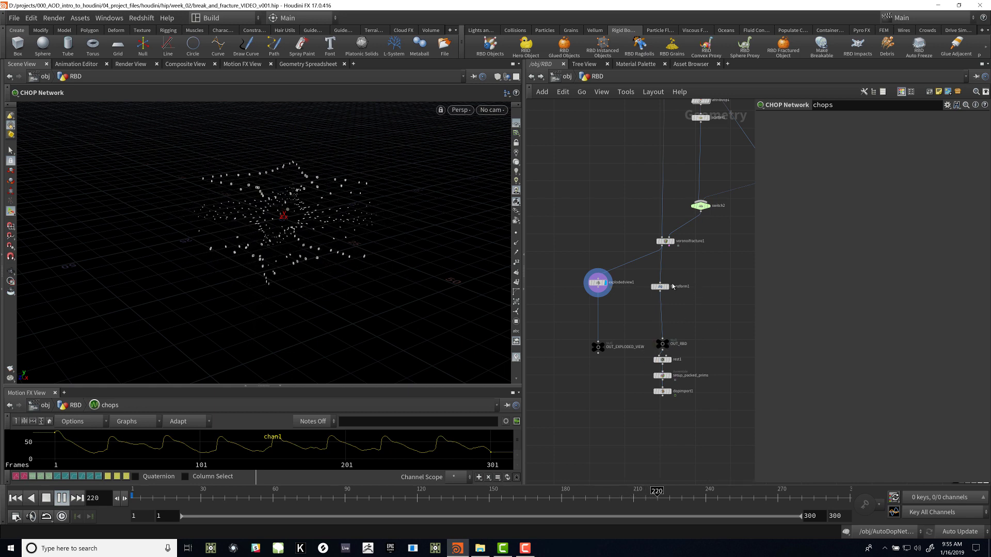
pyautogui.moveTo(681, 405); pyautogui.dragTo(662, 305)
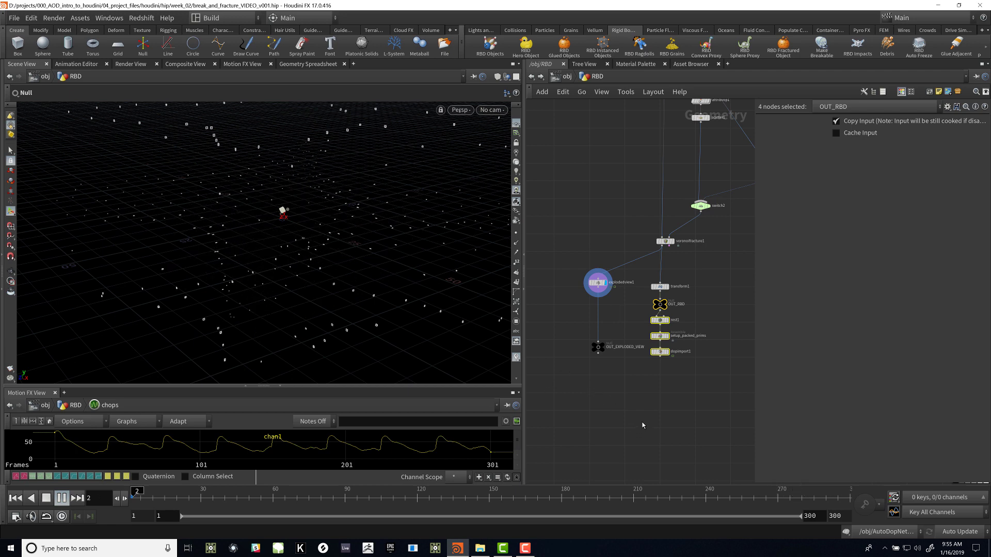
pyautogui.moveTo(645, 418); pyautogui.dragTo(581, 446, button='middle')
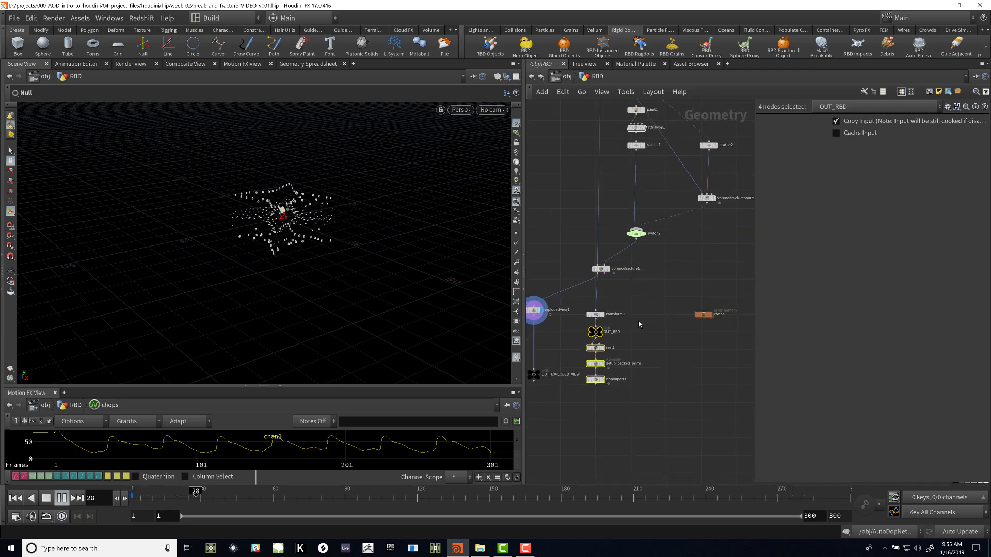
# Step: Enter the chops network from the RBD geometry network
pyautogui.moveTo(642, 325); pyautogui.dragTo(699, 308, button='right')
pyautogui.moveTo(699, 308); pyautogui.dragTo(599, 311, button='middle')
pyautogui.doubleClick(667, 306)
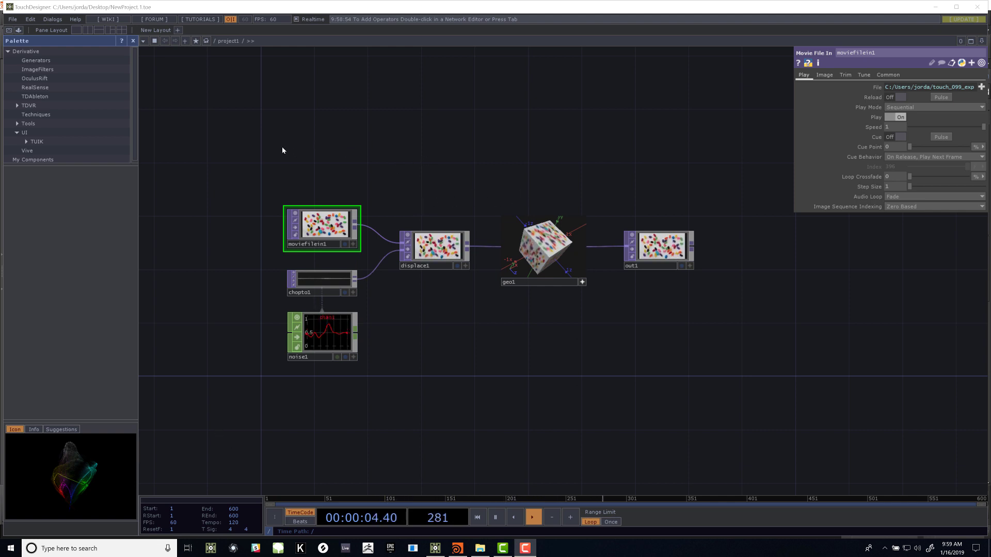
# Step: Delete all the existing operators from the project1 network
pyautogui.moveTo(230, 153); pyautogui.dragTo(731, 460)
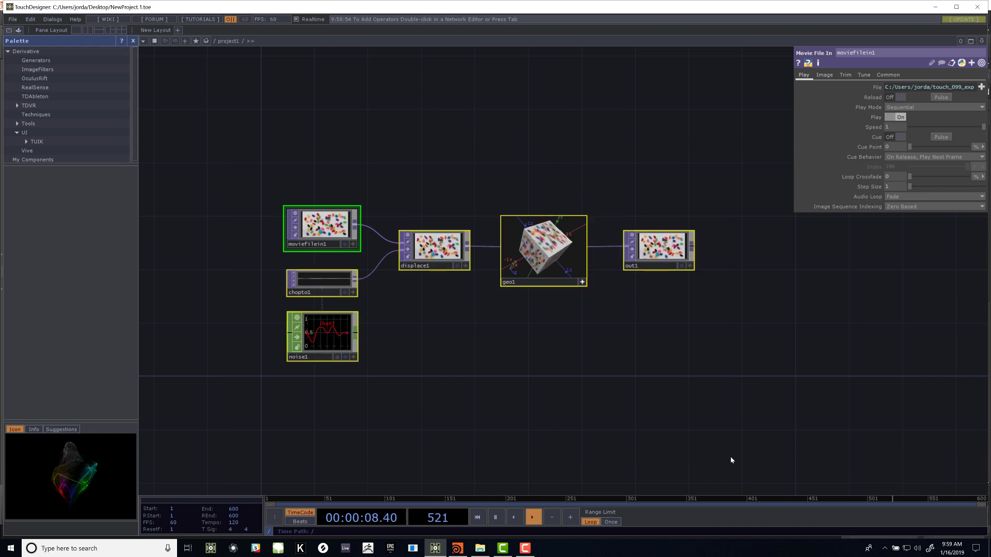
pyautogui.press('Delete')
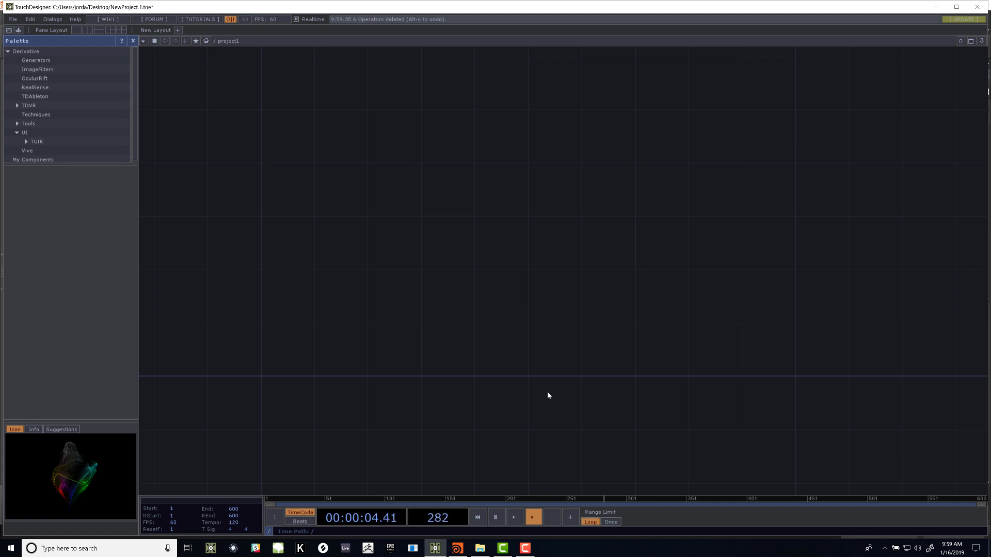
pyautogui.moveTo(611, 113); pyautogui.dragTo(633, 95)
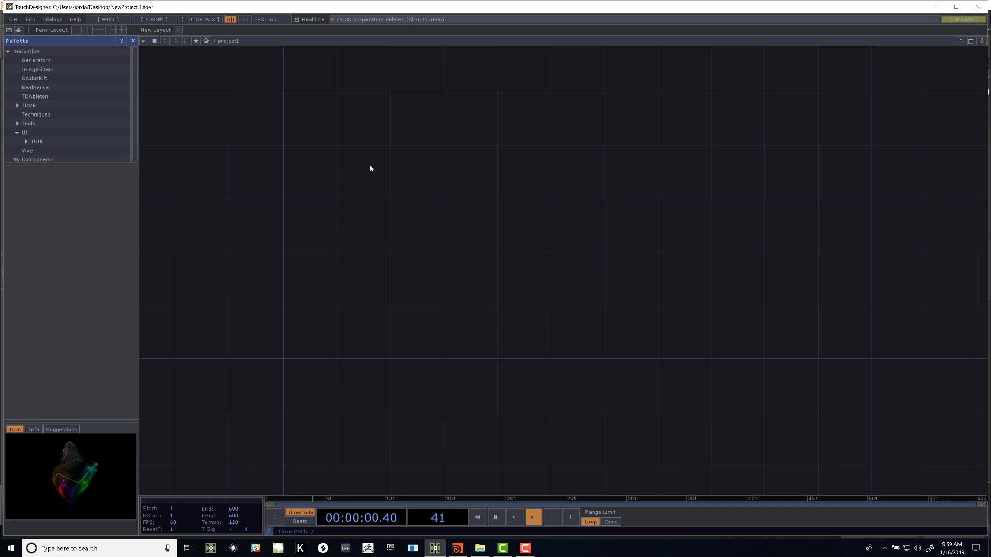
# Step: Browse the operator families and add a Container component to the empty project1 network
pyautogui.press('Tab')
pyautogui.click(220, 77)
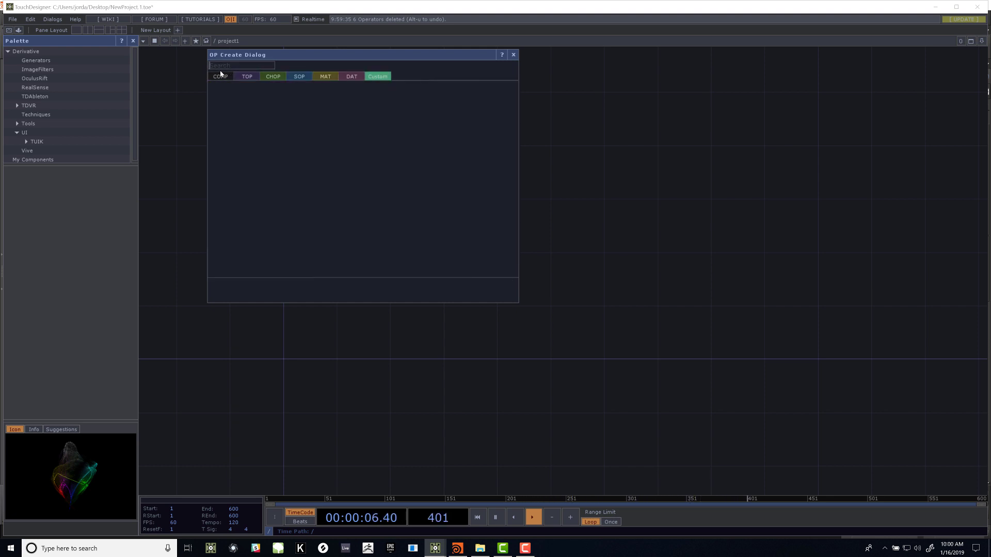
pyautogui.moveTo(272, 80)
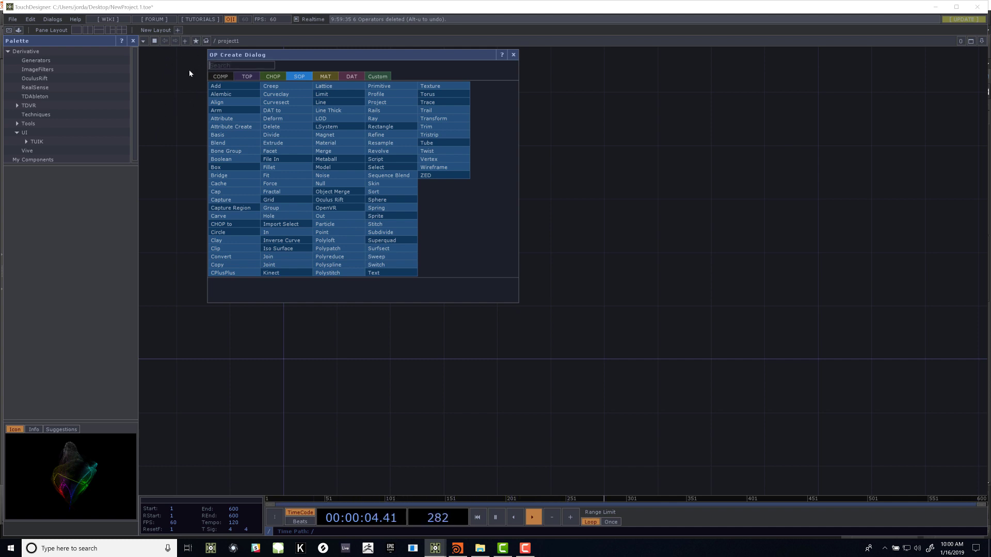
pyautogui.click(221, 76)
pyautogui.click(239, 77)
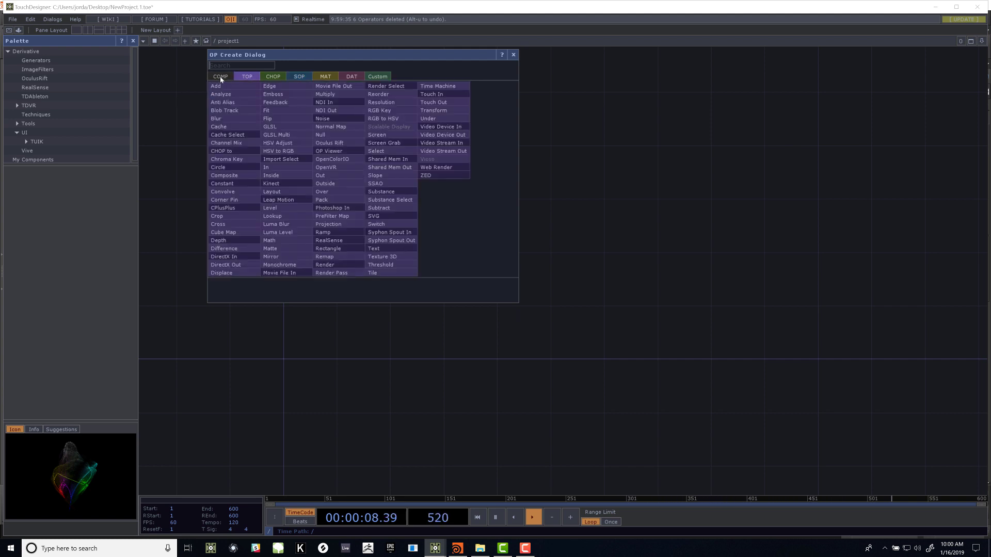
pyautogui.click(221, 77)
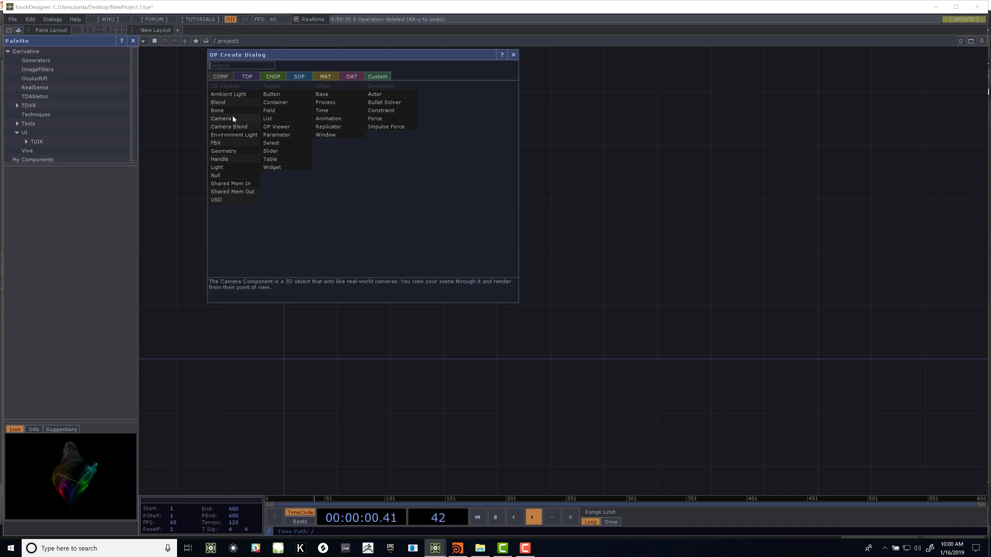
pyautogui.click(276, 102)
pyautogui.click(448, 307)
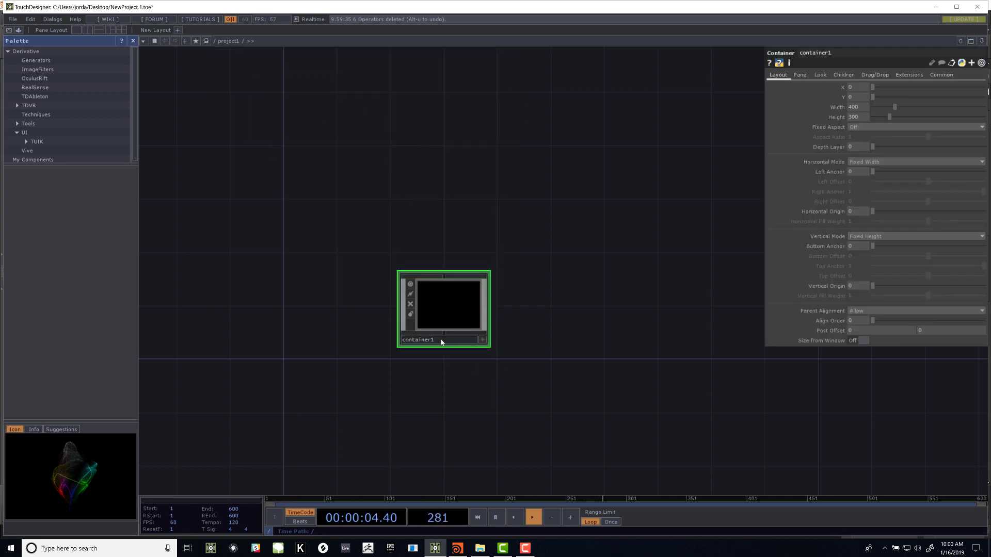
# Step: Rename the container my_project and move it to the network origin
pyautogui.click(427, 343)
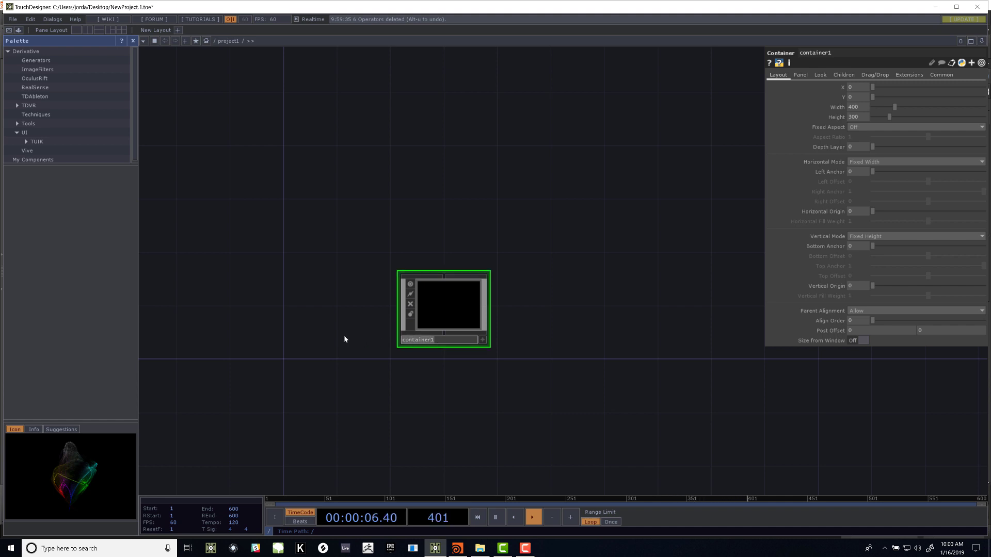
pyautogui.write('my_project')
pyautogui.press('Return')
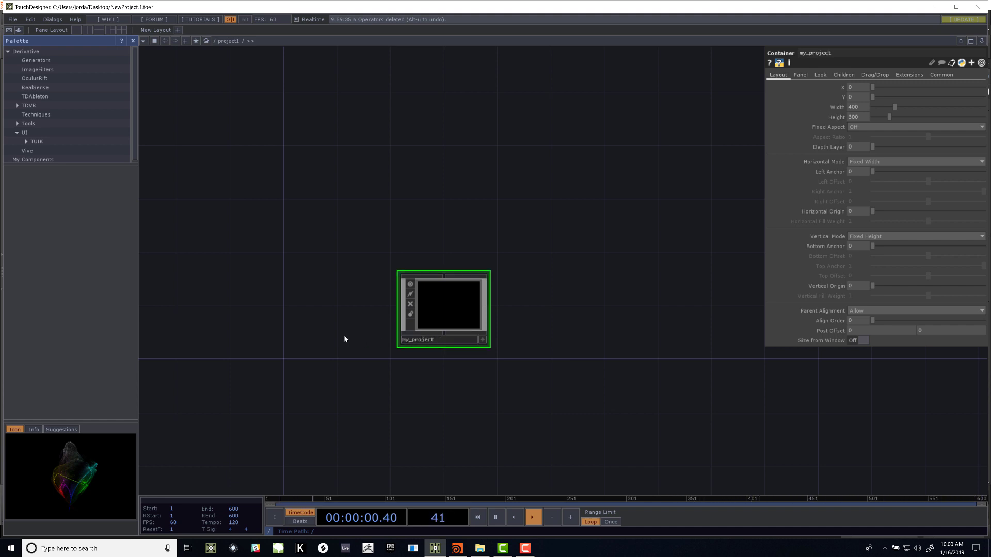
pyautogui.moveTo(433, 318); pyautogui.dragTo(319, 333)
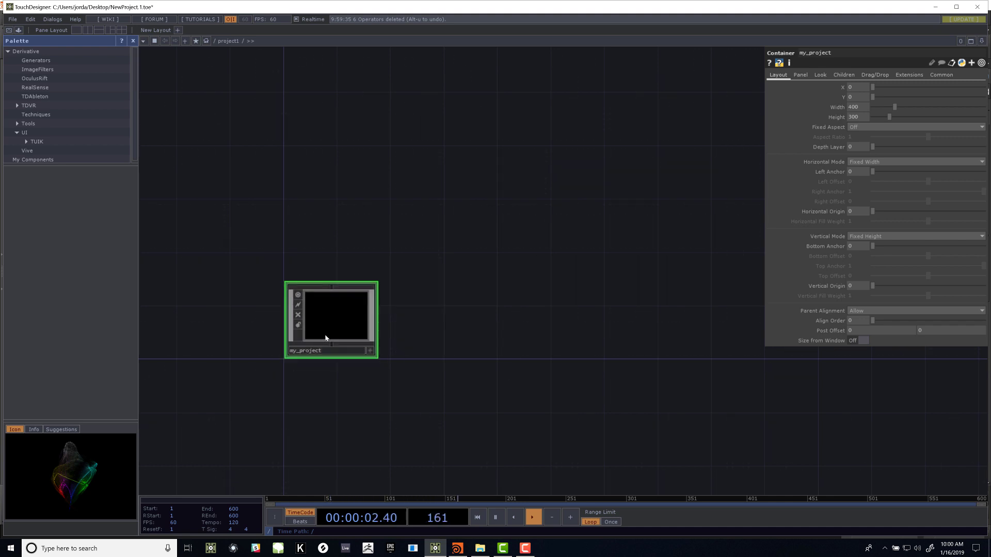
# Step: Go in and out of my_project several times to examine how its network sits inside project1
pyautogui.press('i')
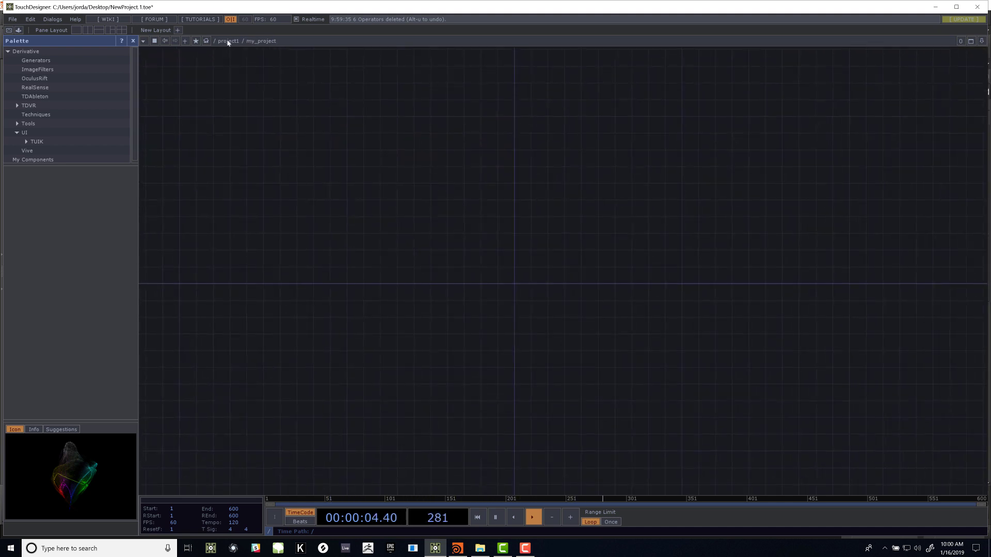
pyautogui.click(228, 41)
pyautogui.press('i')
pyautogui.click(228, 41)
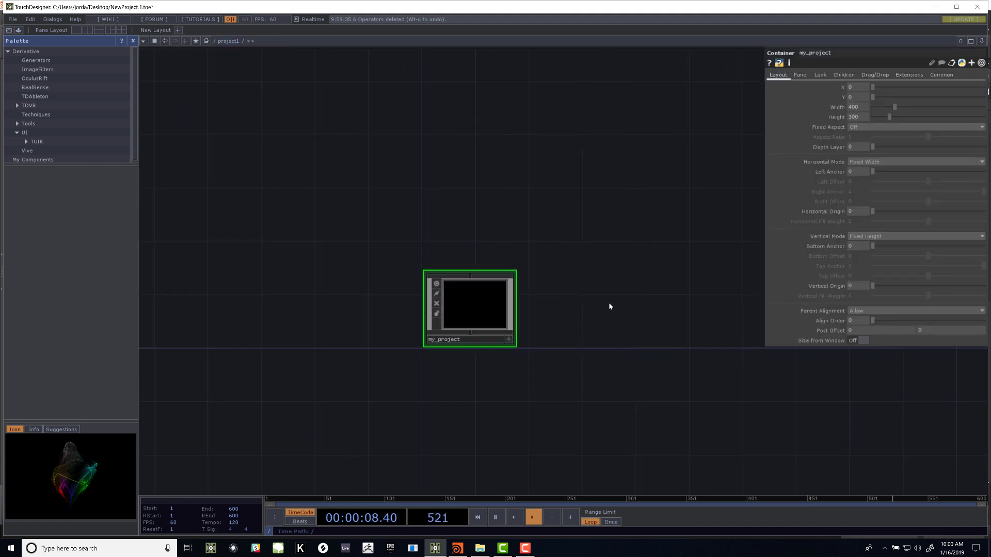
pyautogui.press('i')
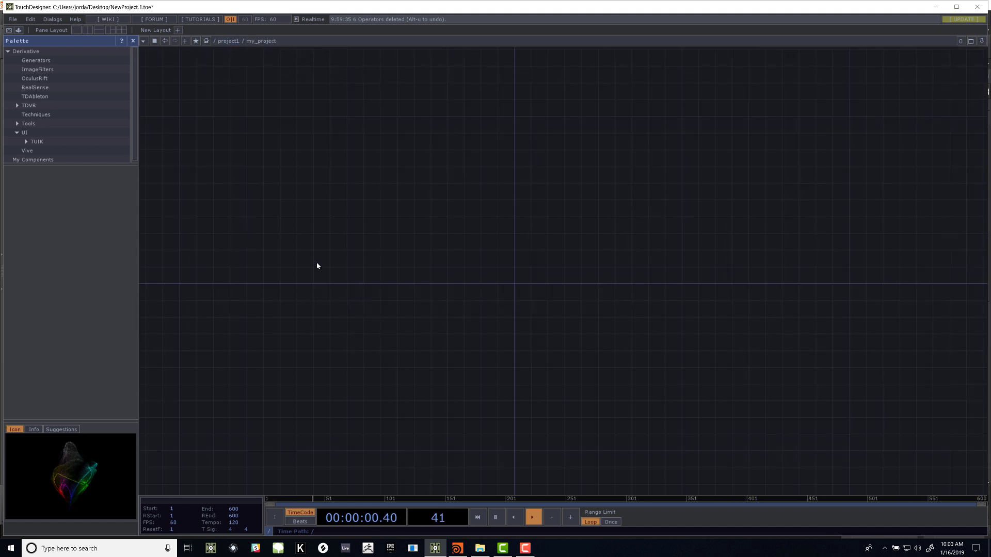
pyautogui.click(232, 41)
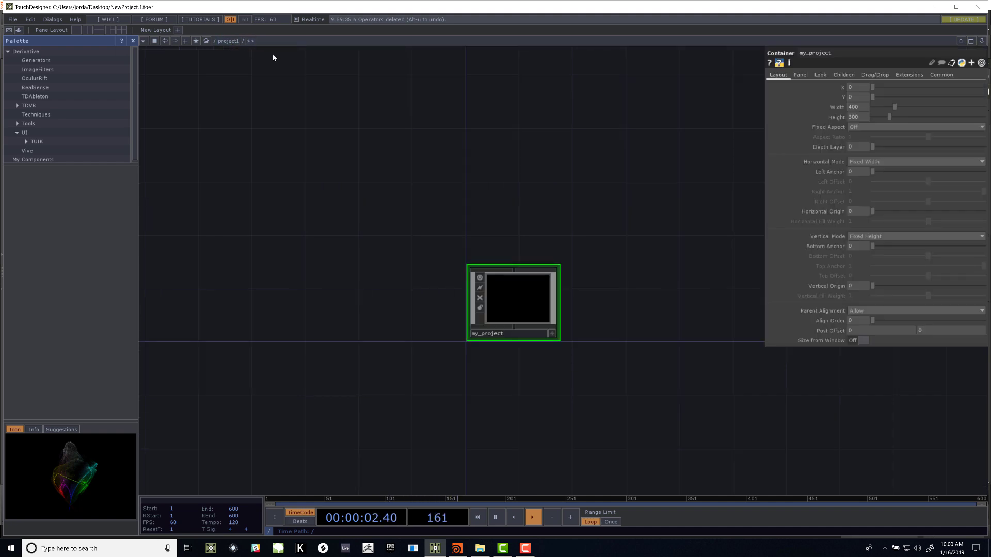
pyautogui.click(245, 42)
pyautogui.click(230, 41)
pyautogui.press('i')
pyautogui.click(233, 41)
pyautogui.press('i')
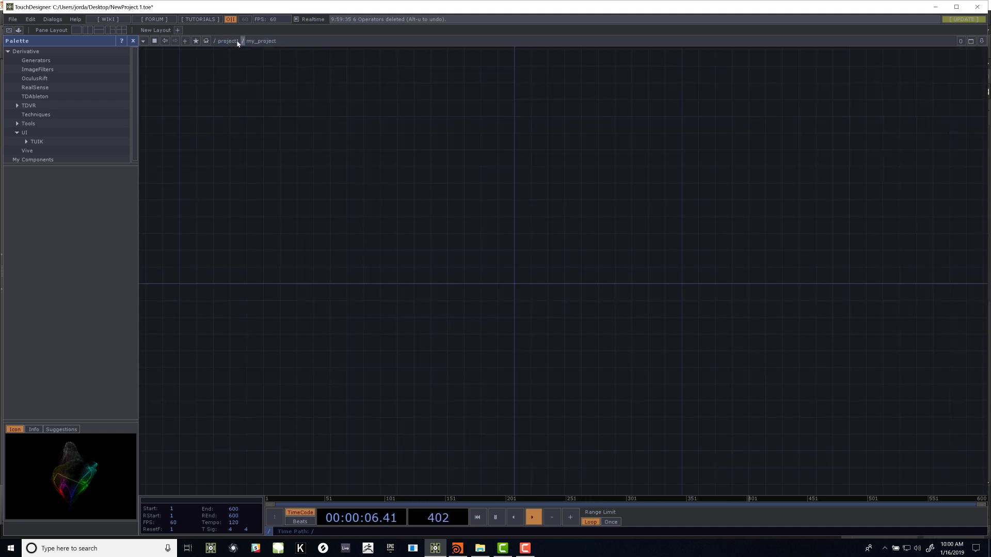
pyautogui.click(230, 41)
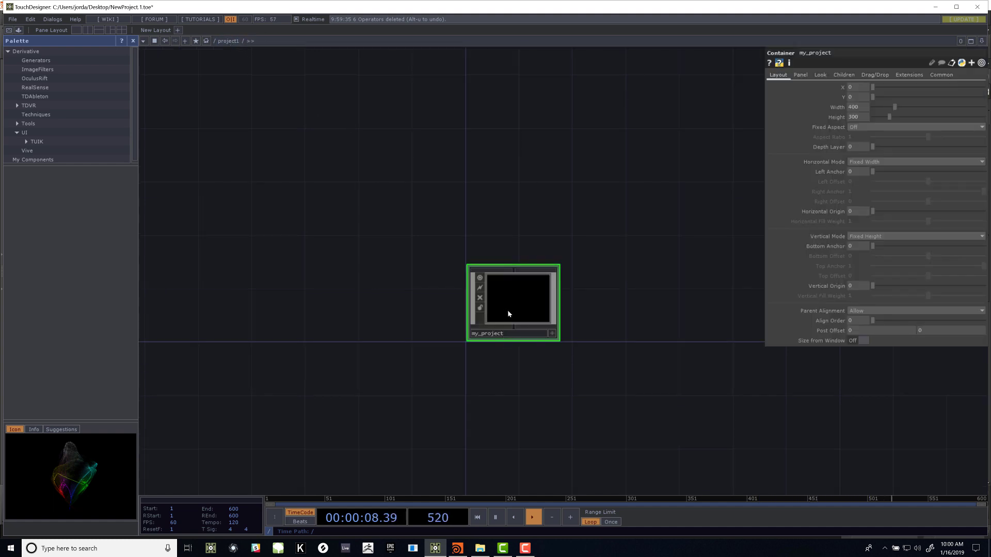
# Step: Enter my_project, add a Geometry component and place it just above the network's horizontal axis
pyautogui.press('i')
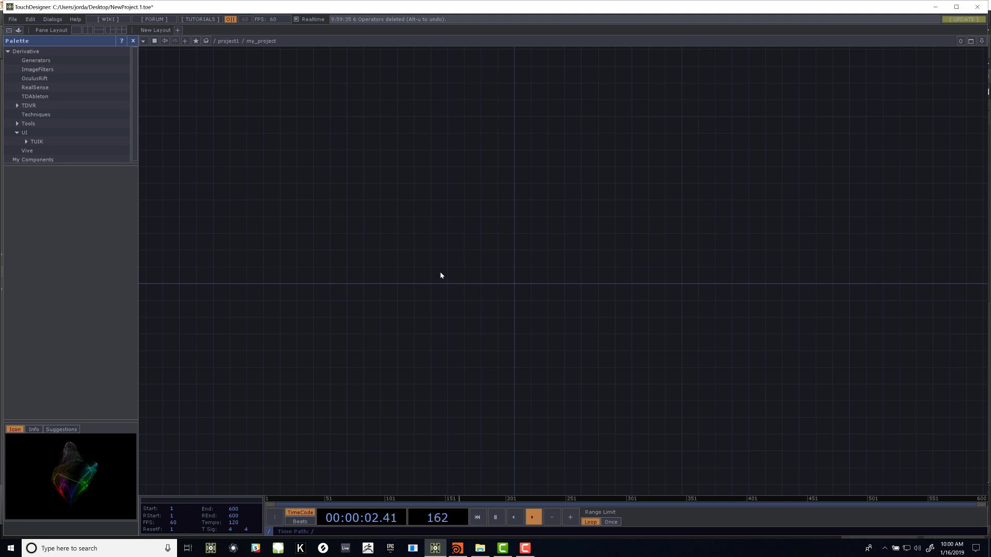
pyautogui.press('Tab')
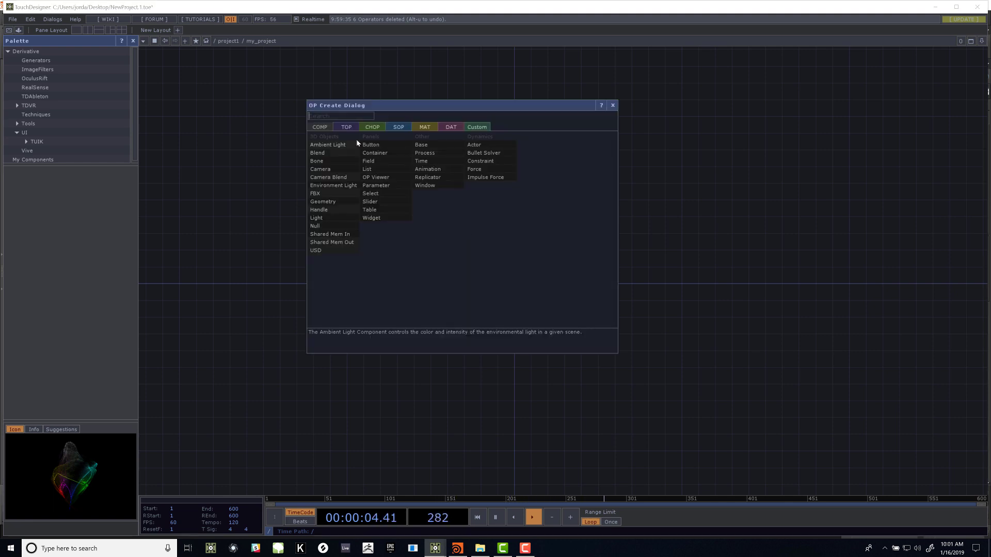
pyautogui.click(323, 201)
pyautogui.click(450, 238)
pyautogui.scroll(5, 526, 217)
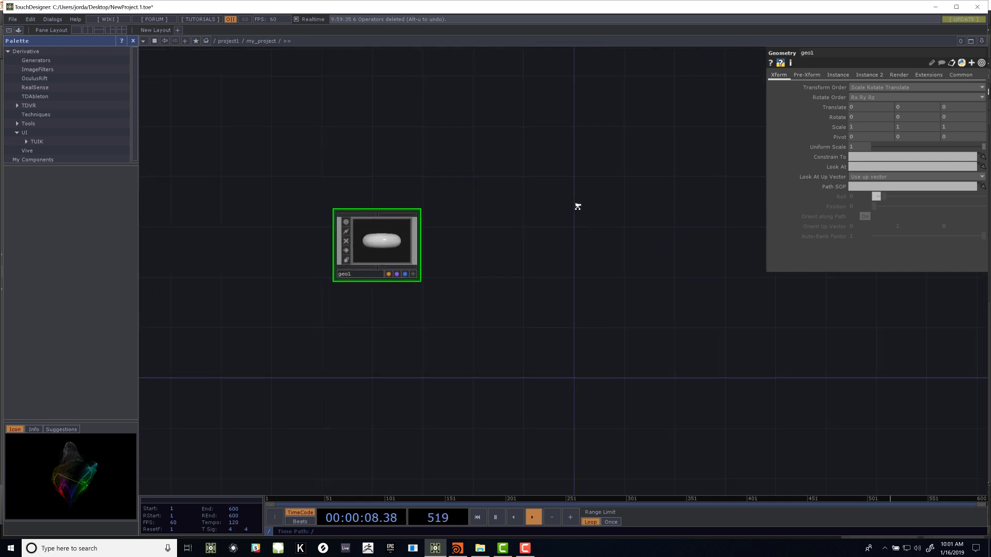
pyautogui.scroll(-1, 526, 218)
pyautogui.hotkey('ctrl', 'c')
pyautogui.hotkey('ctrl', 'v')
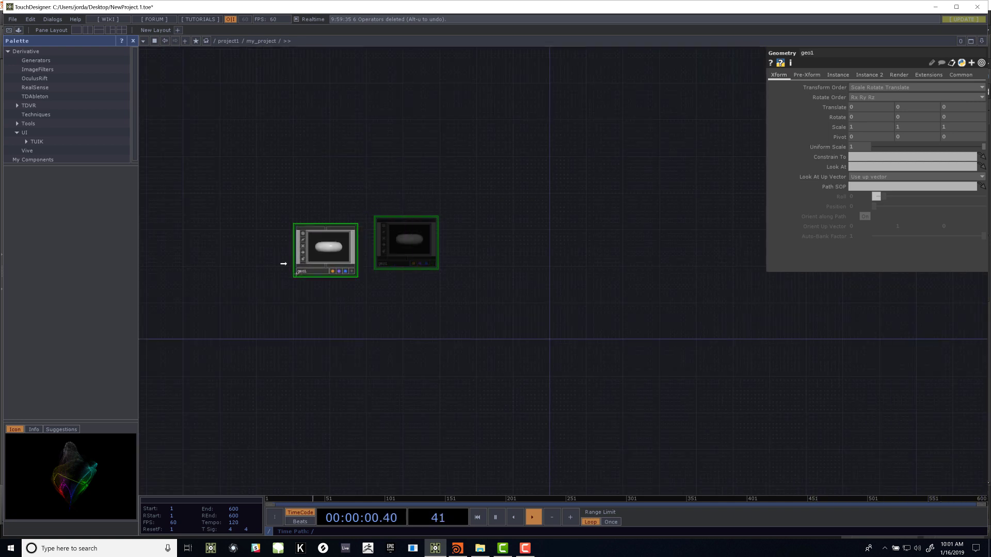
pyautogui.moveTo(364, 315); pyautogui.dragTo(362, 323)
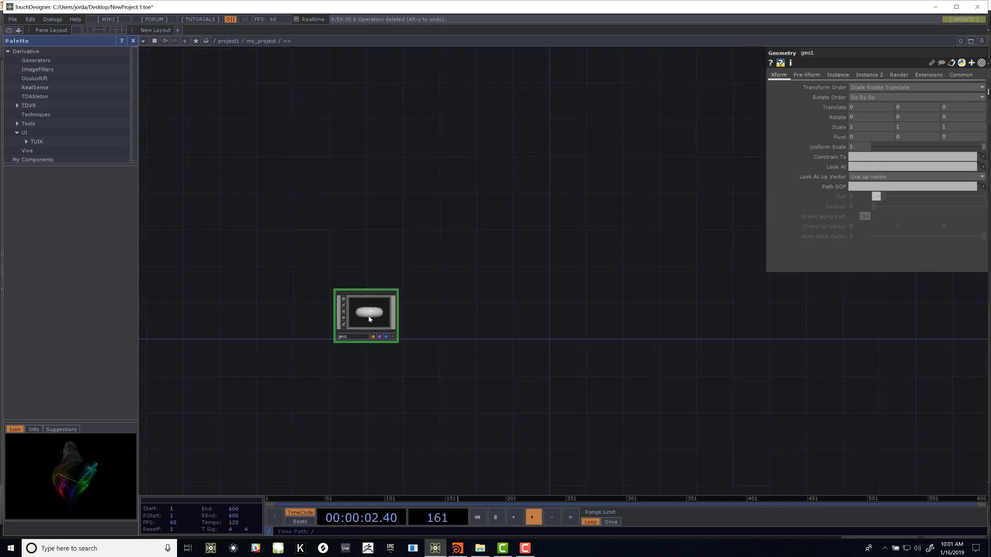
# Step: Enter geo1 and delete its default torus
pyautogui.press('i')
pyautogui.middleClick(433, 278)
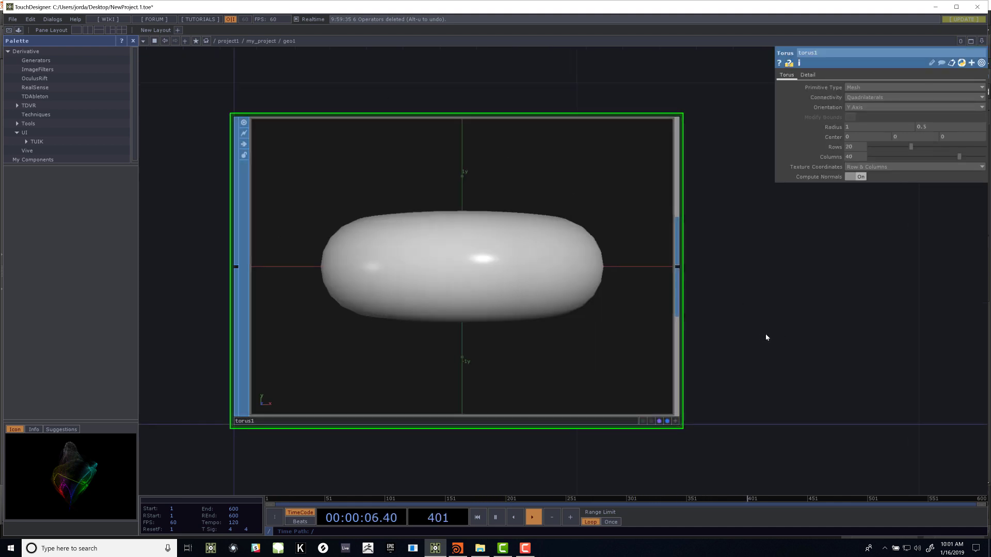
pyautogui.moveTo(802, 321); pyautogui.dragTo(540, 322, button='middle')
pyautogui.moveTo(539, 320); pyautogui.dragTo(196, 279)
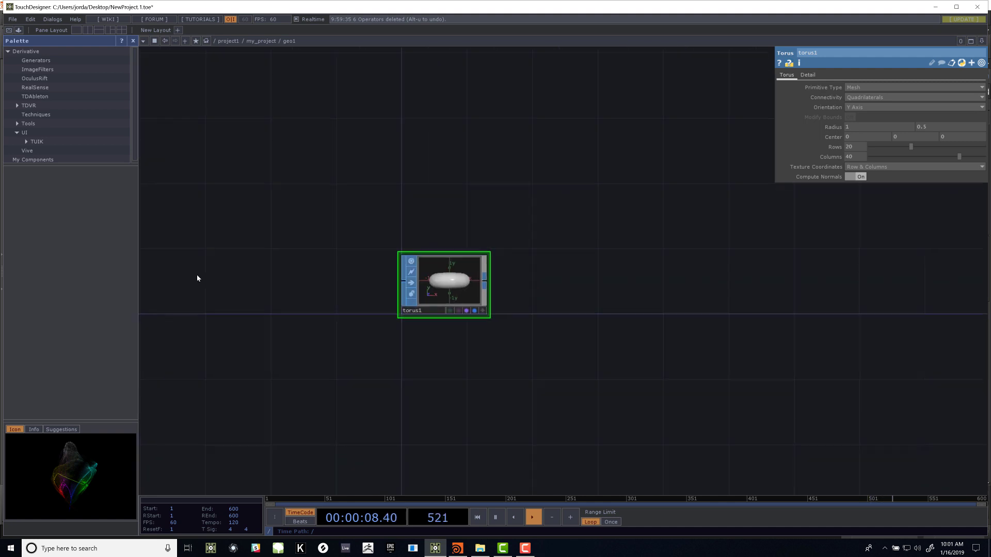
pyautogui.moveTo(549, 253); pyautogui.dragTo(476, 265, button='middle')
pyautogui.scroll(5, 553, 247)
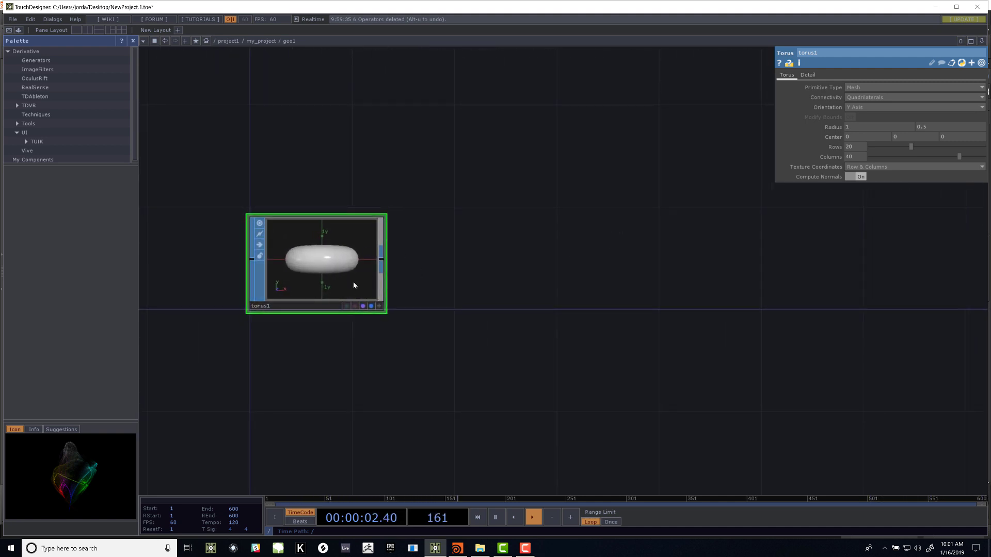
pyautogui.press('Delete')
pyautogui.moveTo(477, 229); pyautogui.dragTo(423, 246, button='middle')
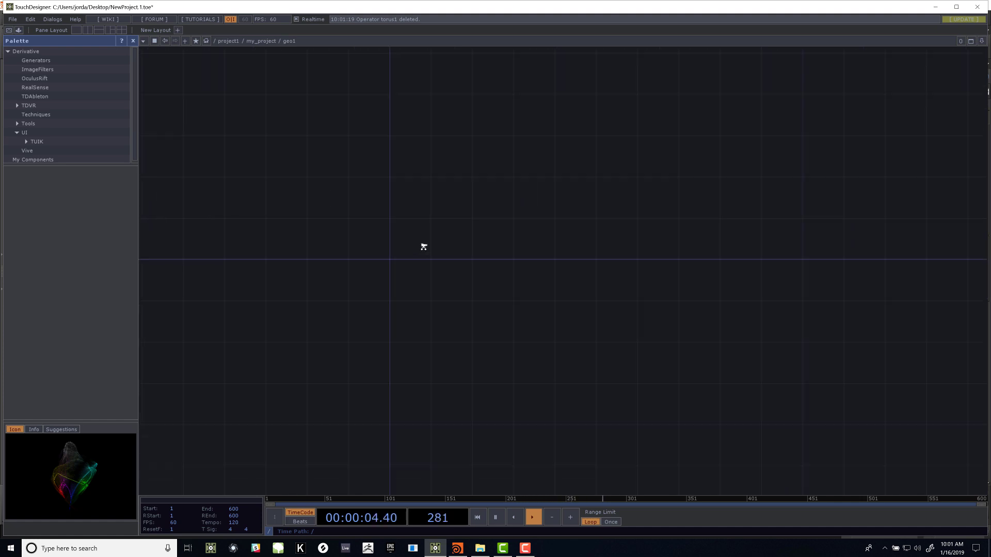
# Step: Add a Box SOP inside geo1 near the network origin
pyautogui.press('Tab')
pyautogui.click(362, 151)
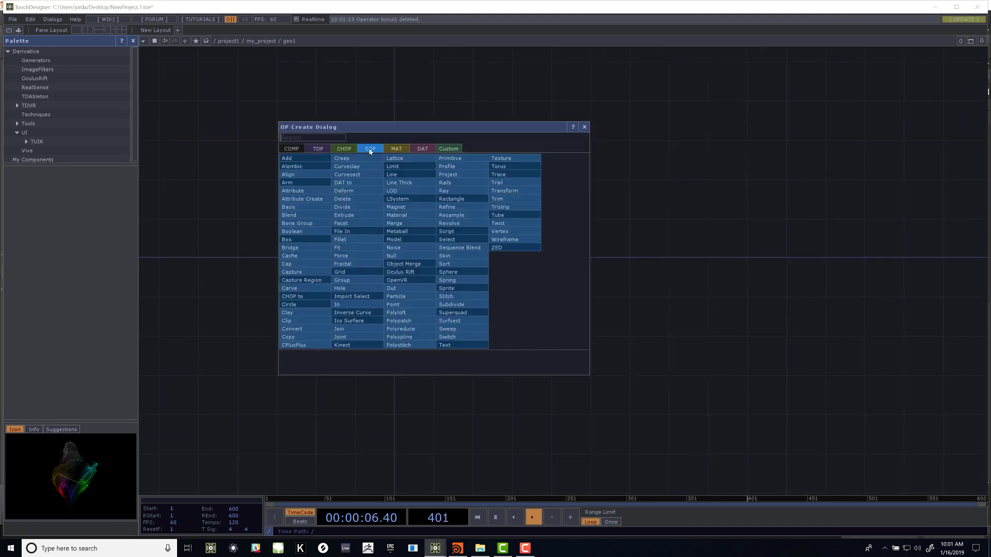
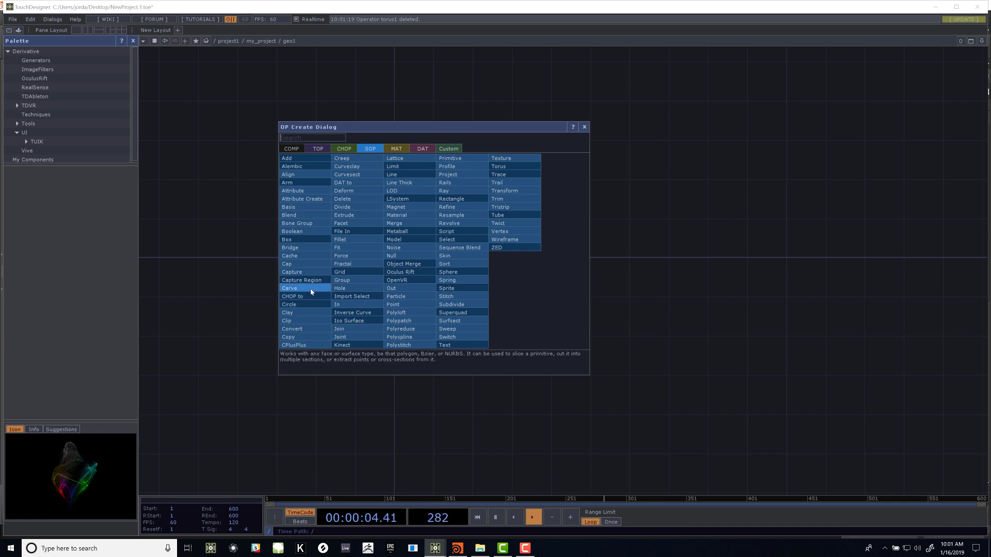
pyautogui.click(298, 240)
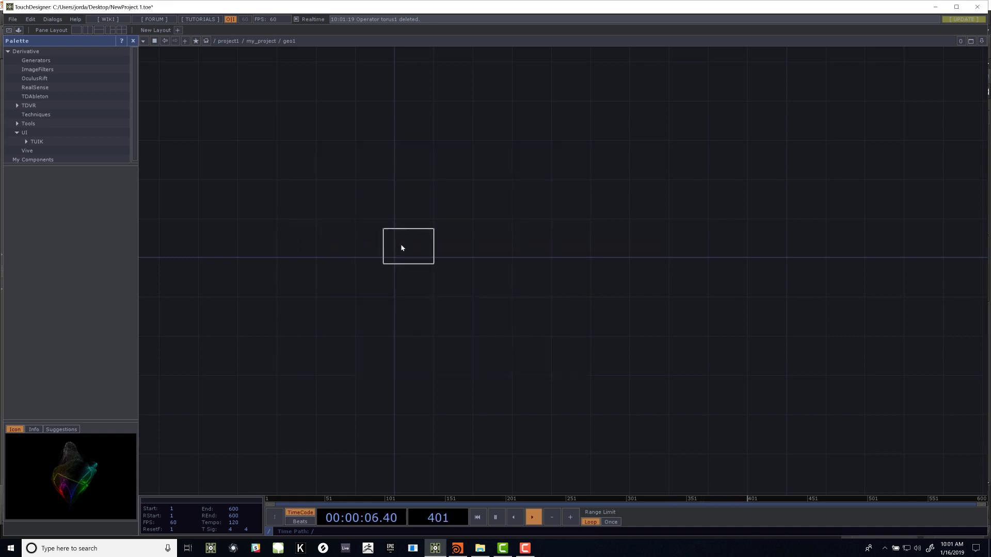
pyautogui.click(375, 243)
# Step: Add a Sphere SOP below box1
pyautogui.press('Tab')
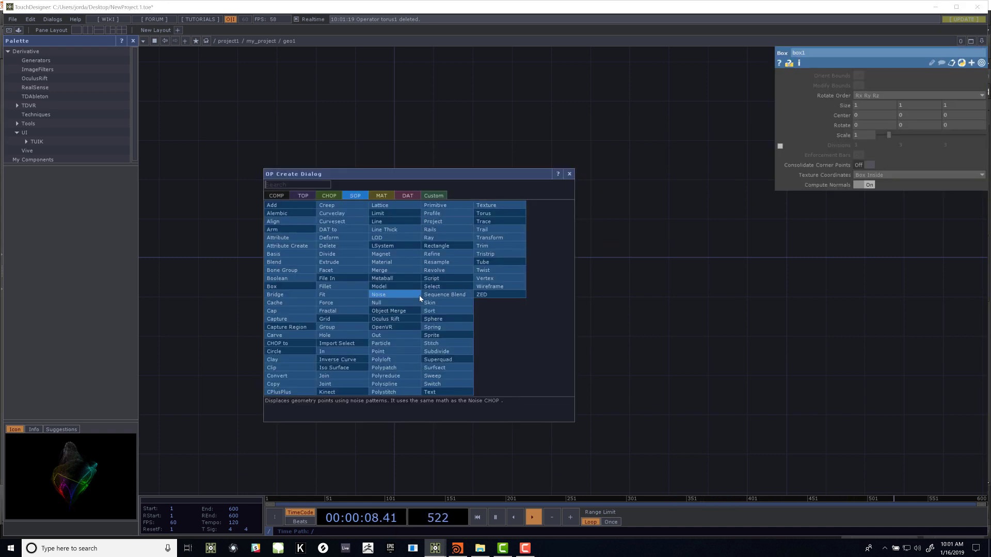
pyautogui.write('sph')
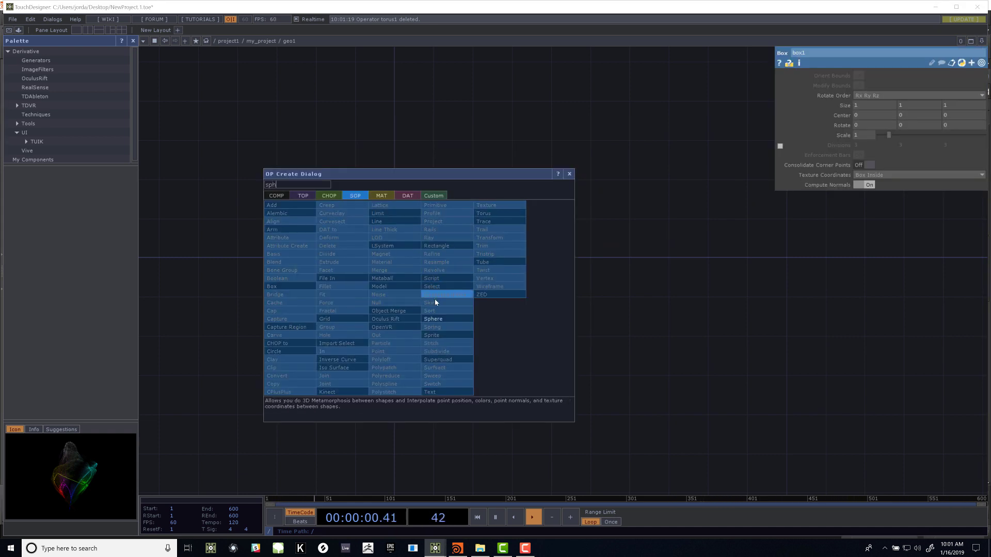
pyautogui.click(433, 319)
pyautogui.click(382, 316)
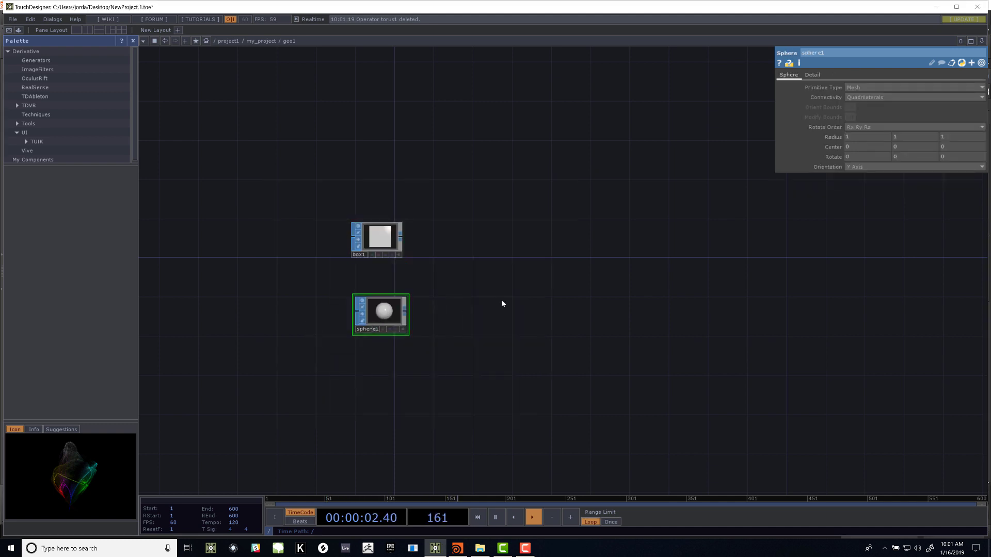
# Step: Add a Switch SOP to the right of the box and sphere and connect box1 to its input
pyautogui.press('Tab')
pyautogui.write('sw')
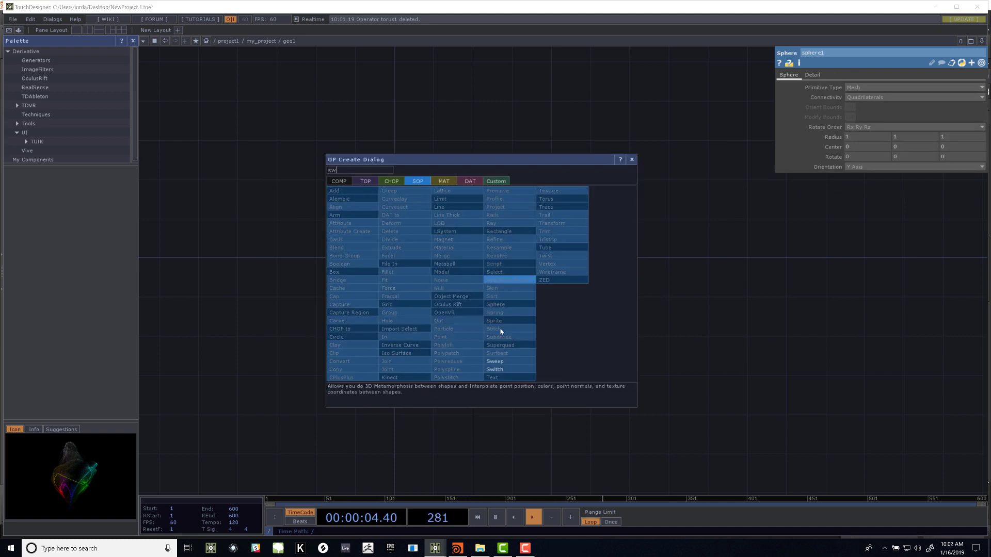
pyautogui.click(508, 371)
pyautogui.click(501, 280)
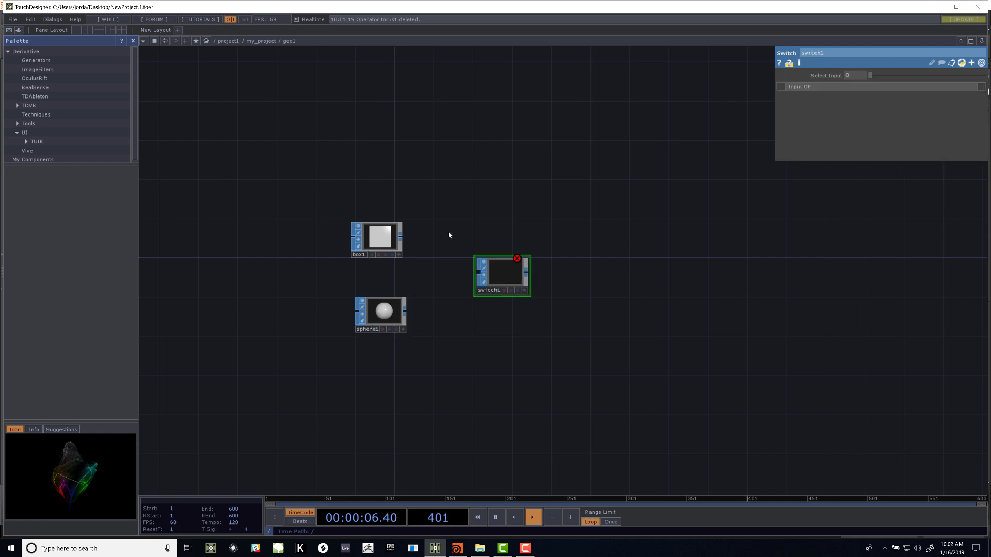
pyautogui.scroll(3, 459, 235)
pyautogui.moveTo(356, 246); pyautogui.dragTo(503, 324)
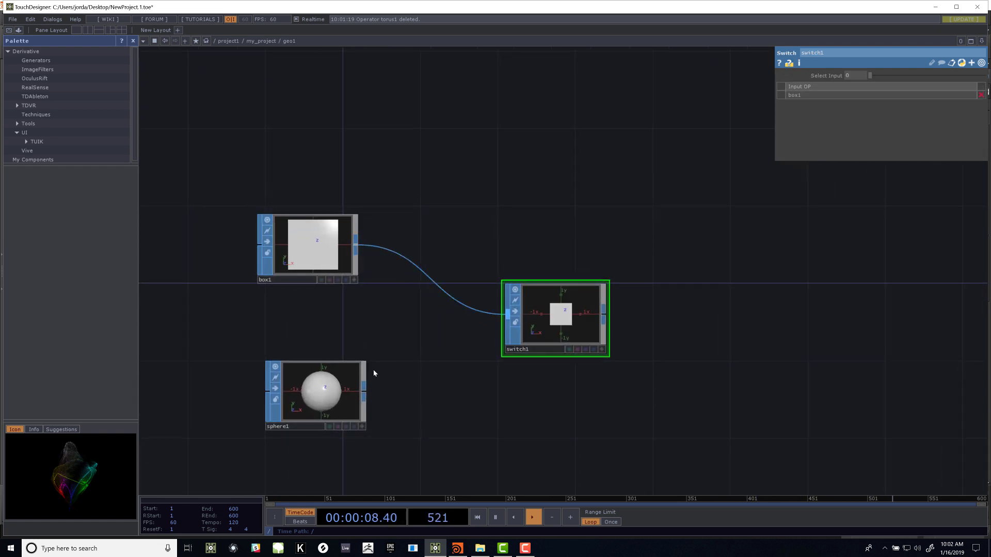
# Step: Connect sphere1 as the second input of switch1 and add a Null SOP to the right of switch1
pyautogui.moveTo(364, 391); pyautogui.dragTo(507, 319)
pyautogui.scroll(-1, 713, 344)
pyautogui.moveTo(632, 298); pyautogui.dragTo(493, 220)
pyautogui.moveTo(594, 265); pyautogui.dragTo(539, 271)
pyautogui.press('Tab')
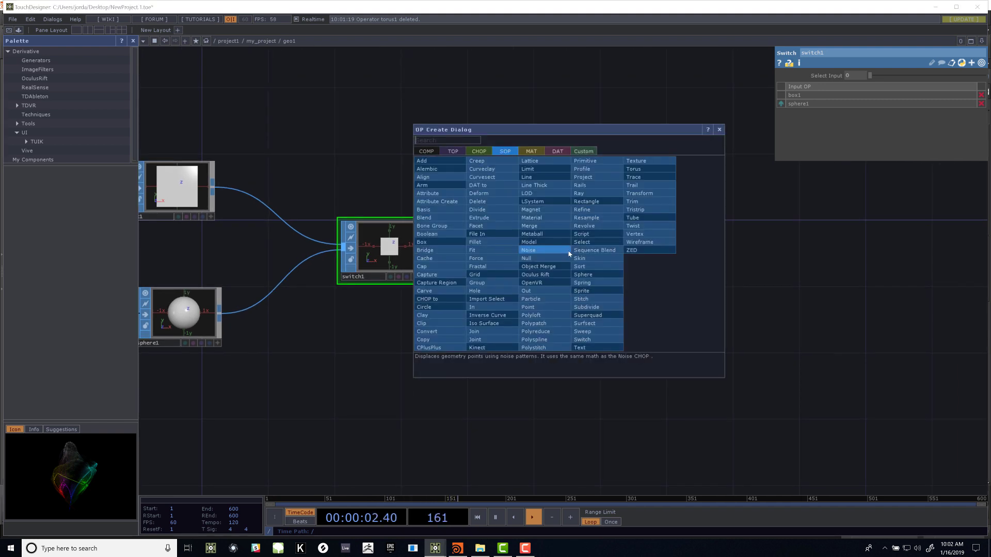
pyautogui.write('nul')
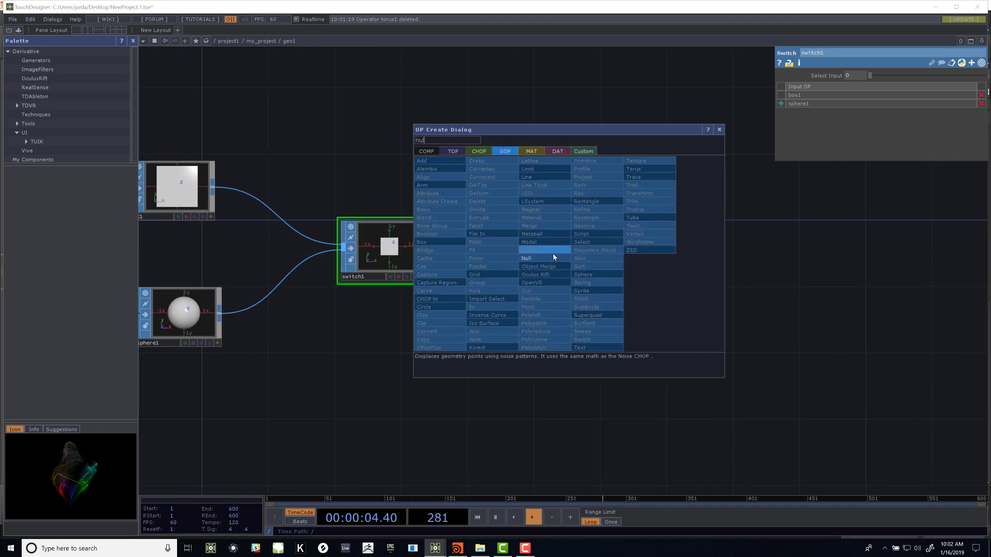
pyautogui.click(532, 258)
pyautogui.click(680, 252)
# Step: Rename the Null SOP to out and connect switch1 to its input
pyautogui.click(613, 278)
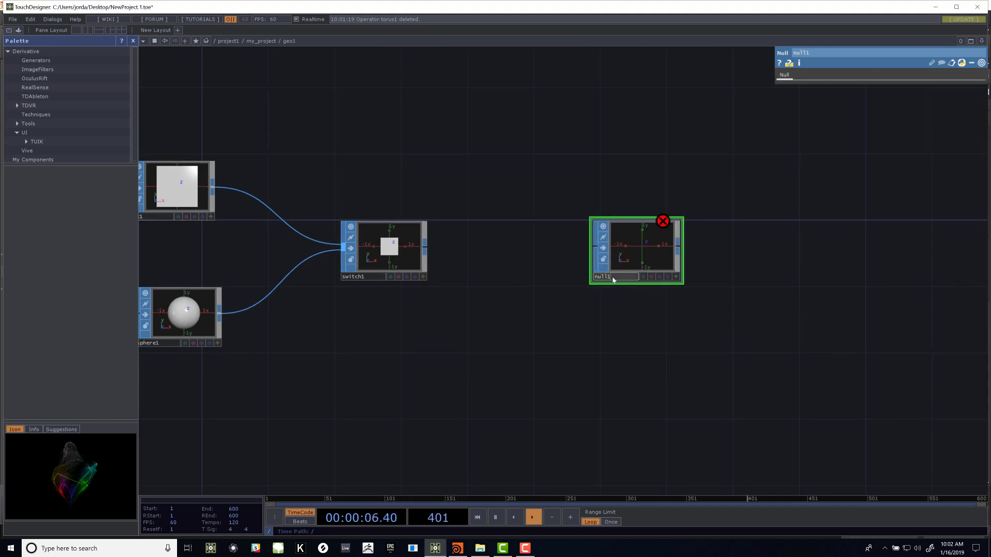
pyautogui.write('out')
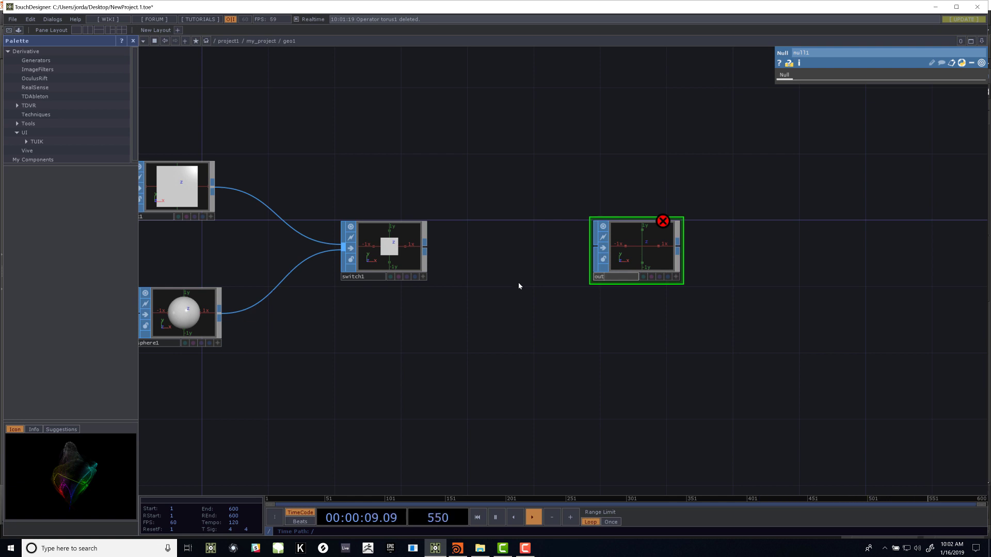
pyautogui.press('Return')
pyautogui.moveTo(435, 283); pyautogui.dragTo(441, 283)
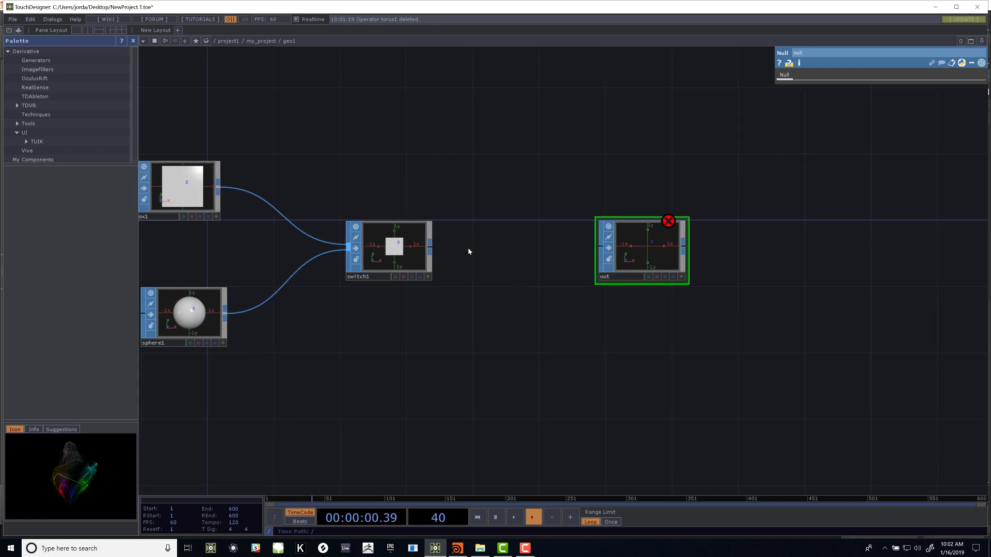
pyautogui.moveTo(430, 250); pyautogui.dragTo(566, 248)
# Step: Turn on the render and display flags of the out node
pyautogui.moveTo(404, 176); pyautogui.dragTo(535, 173)
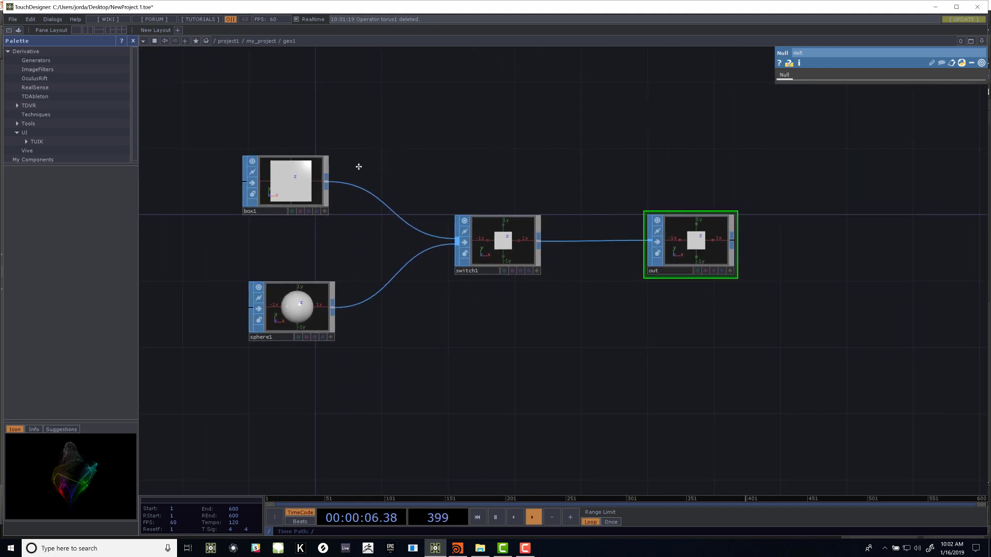
pyautogui.moveTo(358, 166); pyautogui.dragTo(332, 162)
pyautogui.scroll(3, 455, 166)
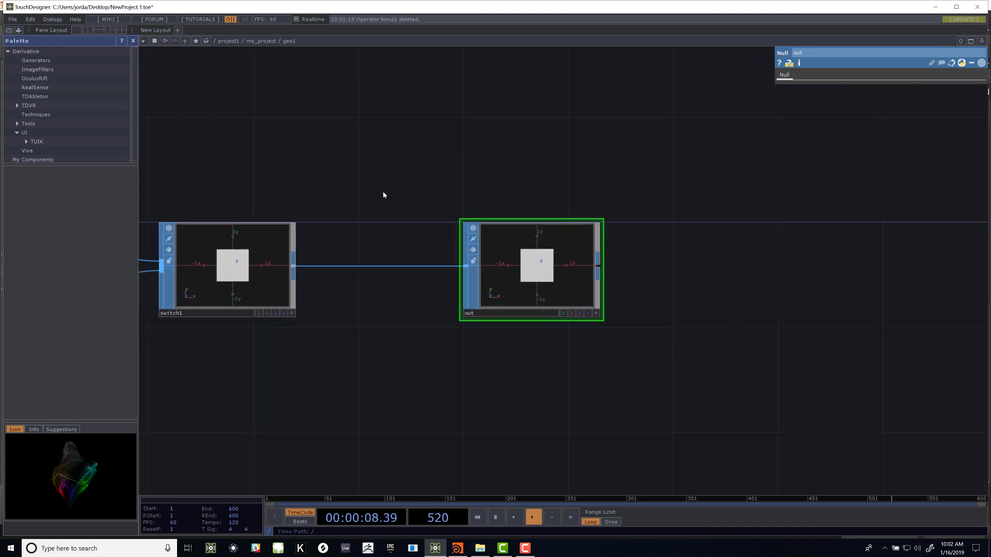
pyautogui.click(580, 315)
# Step: Turn off the node viewers of box1, switch1 and sphere1
pyautogui.scroll(-4, 357, 339)
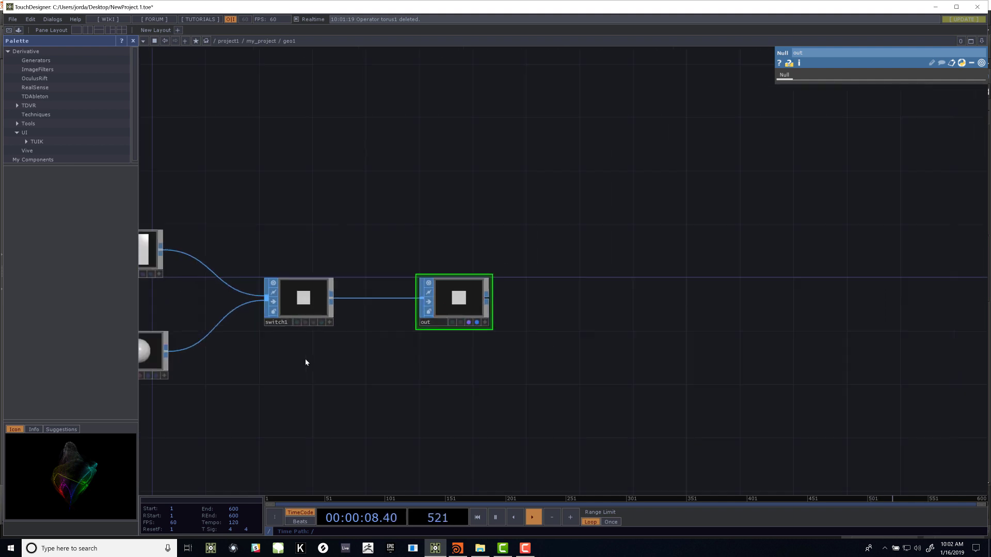
pyautogui.moveTo(305, 358); pyautogui.dragTo(542, 334)
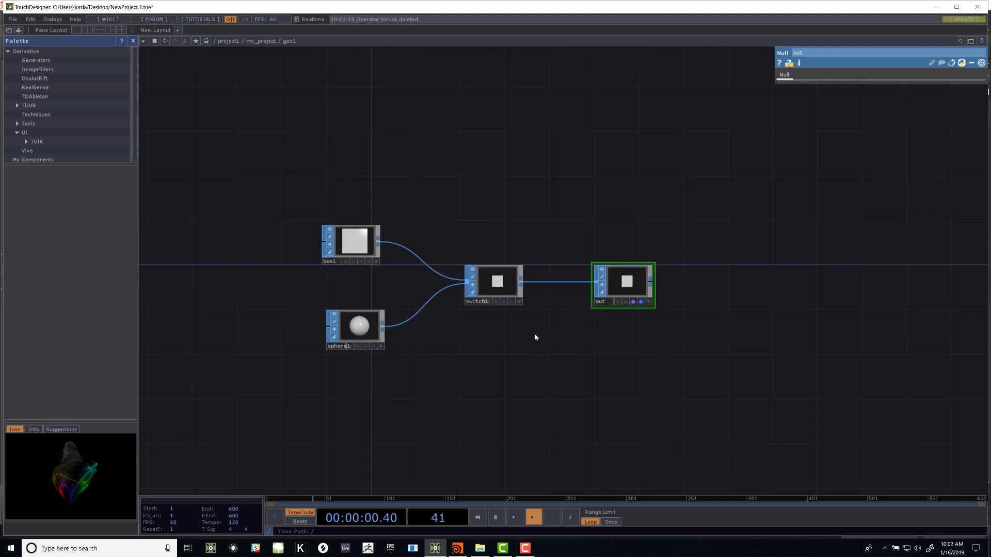
pyautogui.scroll(2, 537, 335)
pyautogui.scroll(-3, 531, 327)
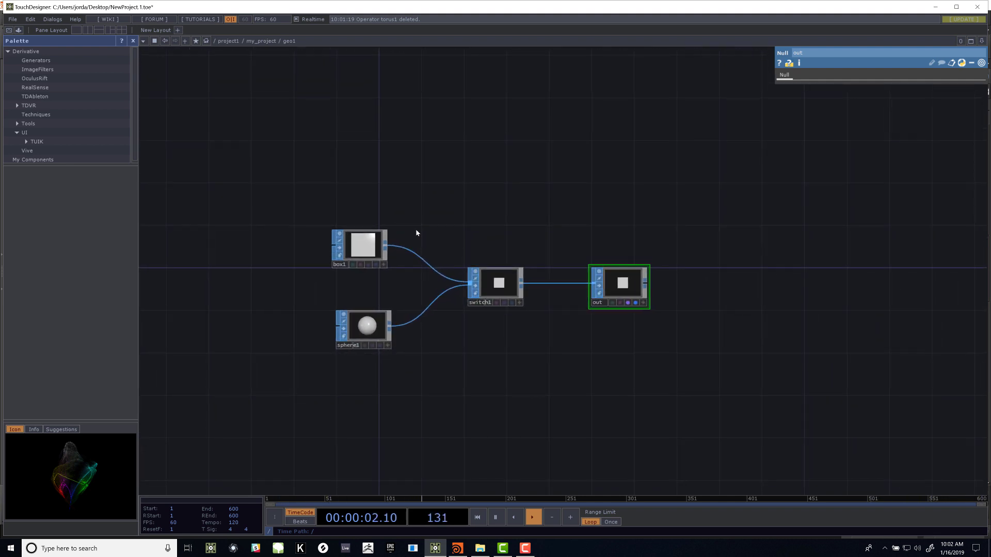
pyautogui.click(340, 235)
pyautogui.click(475, 271)
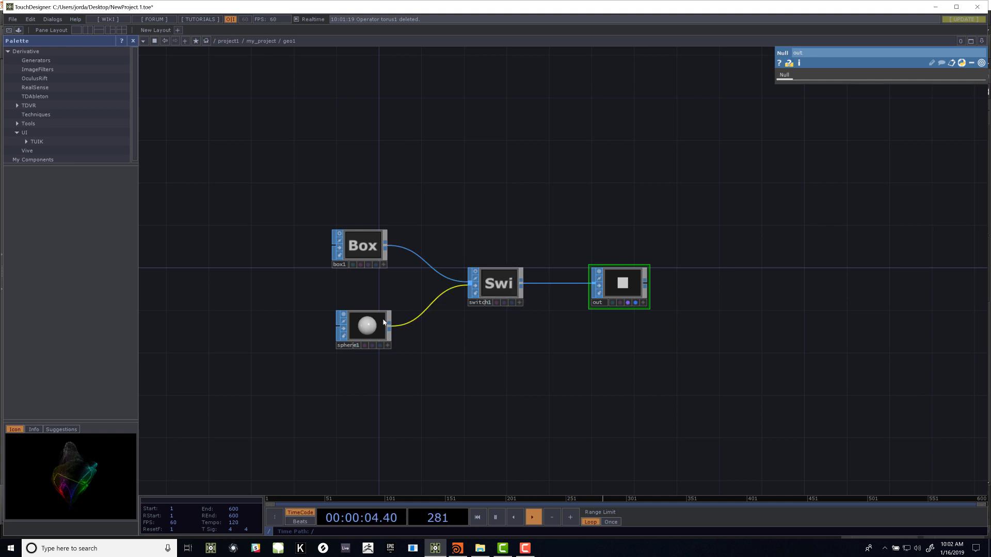
pyautogui.click(343, 315)
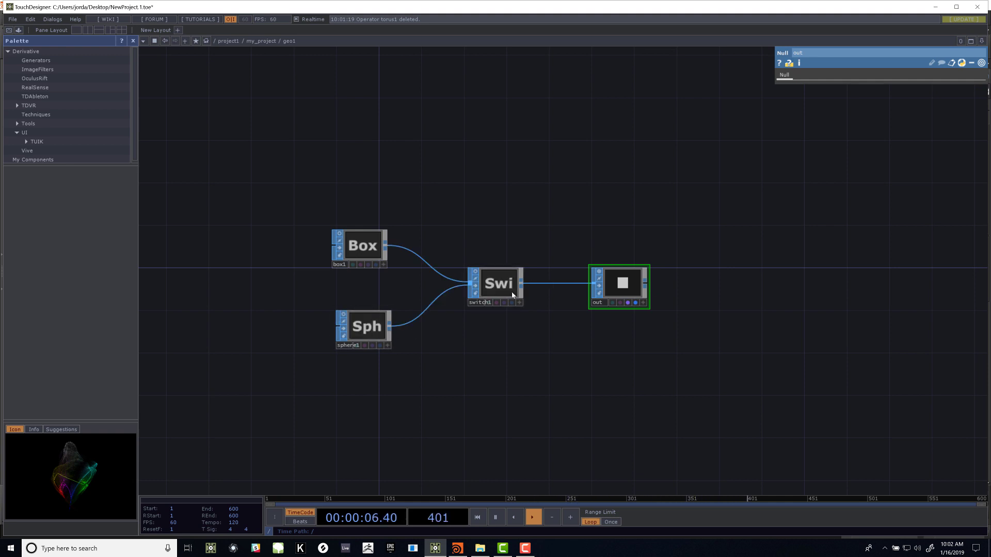
# Step: Turn switch1's node viewer back on, make it active and orbit around the box inside it
pyautogui.click(476, 272)
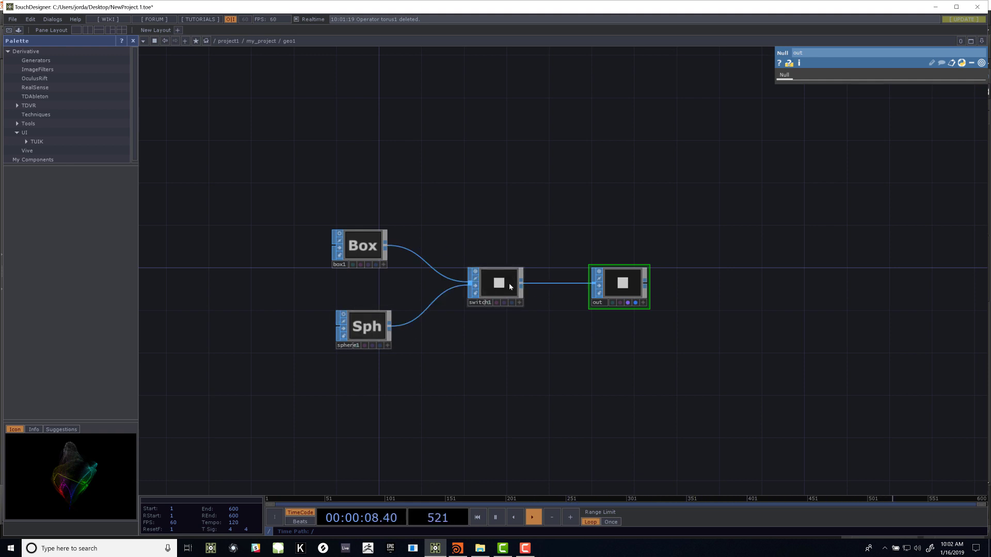
pyautogui.scroll(4, 511, 240)
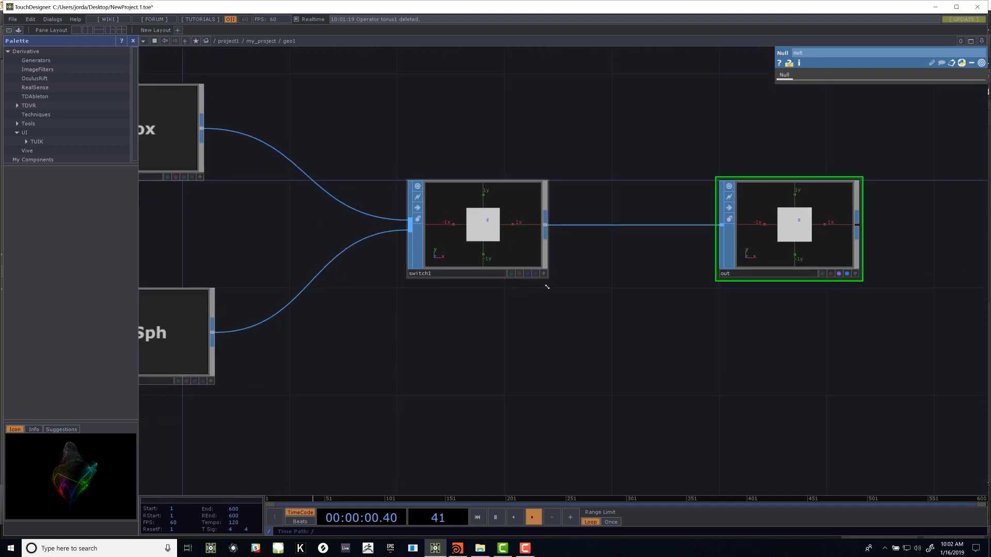
pyautogui.click(544, 274)
pyautogui.moveTo(504, 230); pyautogui.dragTo(534, 223)
pyautogui.click(544, 275)
pyautogui.click(544, 274)
pyautogui.click(543, 274)
pyautogui.click(543, 275)
pyautogui.moveTo(570, 168); pyautogui.dragTo(617, 131, button='middle')
# Step: Enlarge the switch1 node and bring up its operator info
pyautogui.moveTo(705, 279); pyautogui.dragTo(559, 304)
pyautogui.middleClick(485, 240)
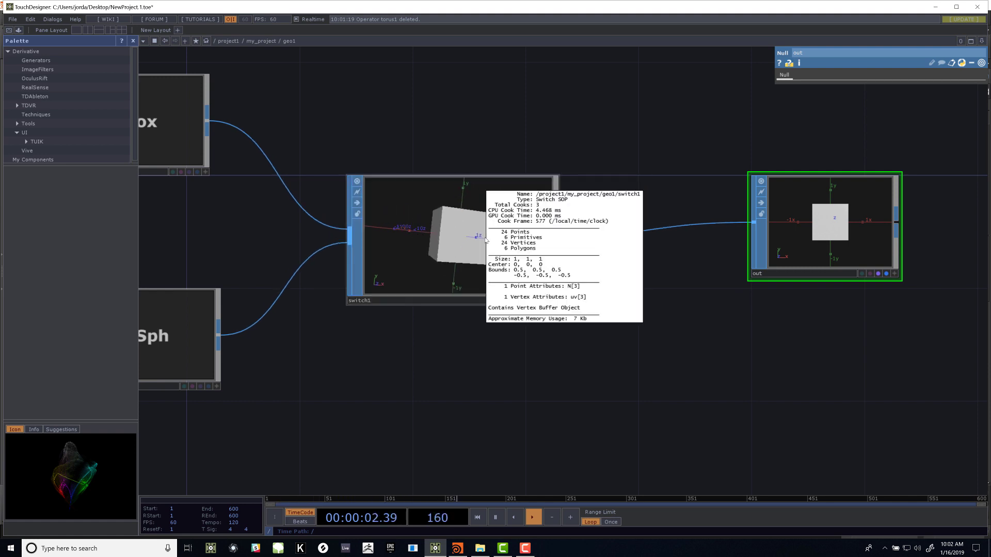
# Step: Turn off the node viewers of switch1 and out, and move out slightly down to line up with switch1
pyautogui.click(358, 182)
pyautogui.click(358, 183)
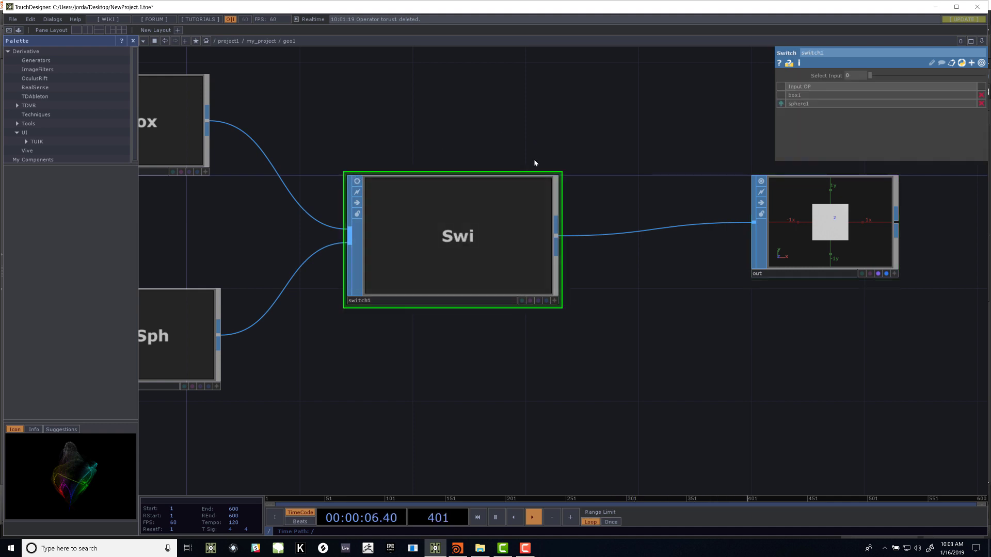
pyautogui.moveTo(625, 167); pyautogui.dragTo(530, 177)
pyautogui.click(666, 191)
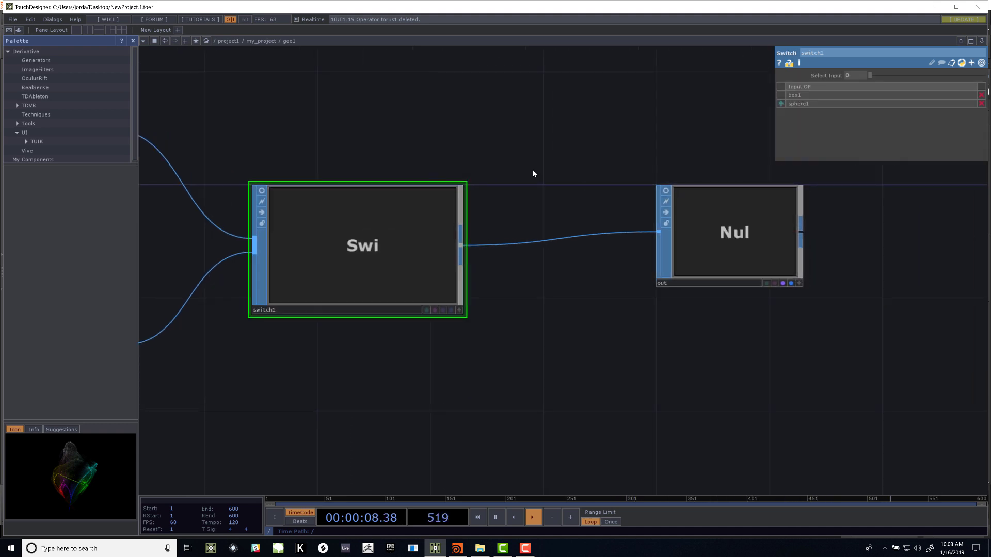
pyautogui.moveTo(681, 265); pyautogui.dragTo(680, 276)
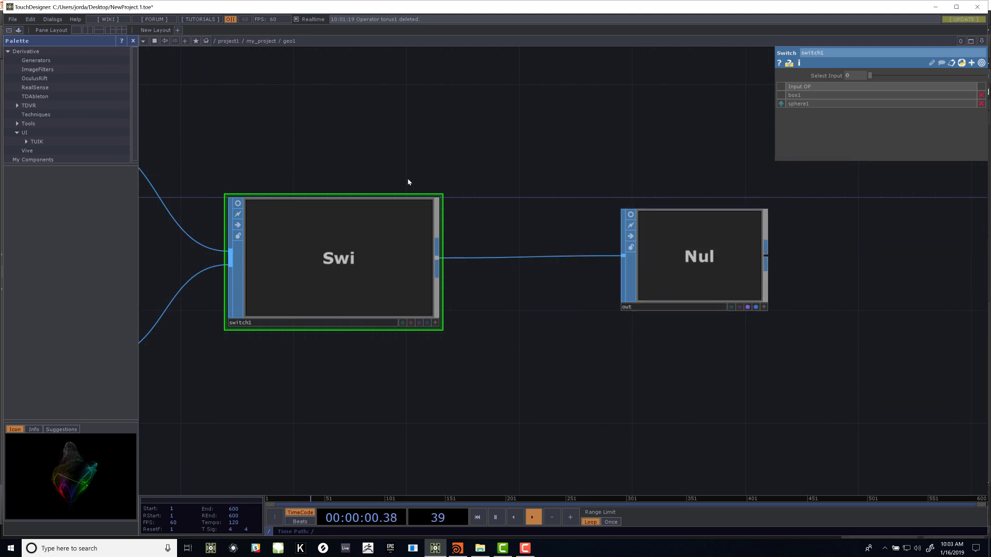
# Step: Go back up to the my_project network and orbit the box in geo1's active viewer to see it at an angle
pyautogui.moveTo(530, 146); pyautogui.dragTo(687, 168)
pyautogui.scroll(-4, 688, 168)
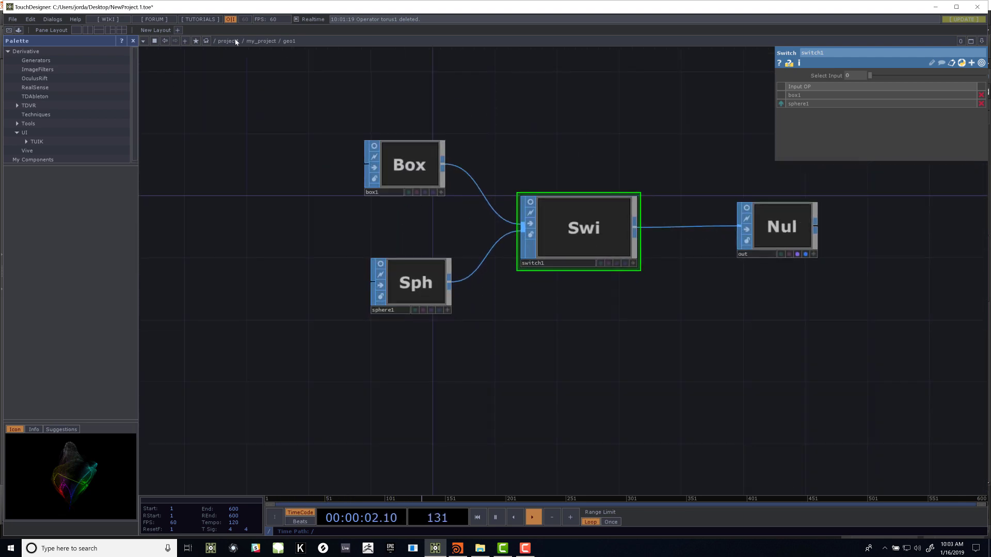
pyautogui.click(269, 42)
pyautogui.moveTo(520, 286); pyautogui.dragTo(640, 240)
pyautogui.scroll(1, 612, 267)
pyautogui.scroll(2, 557, 269)
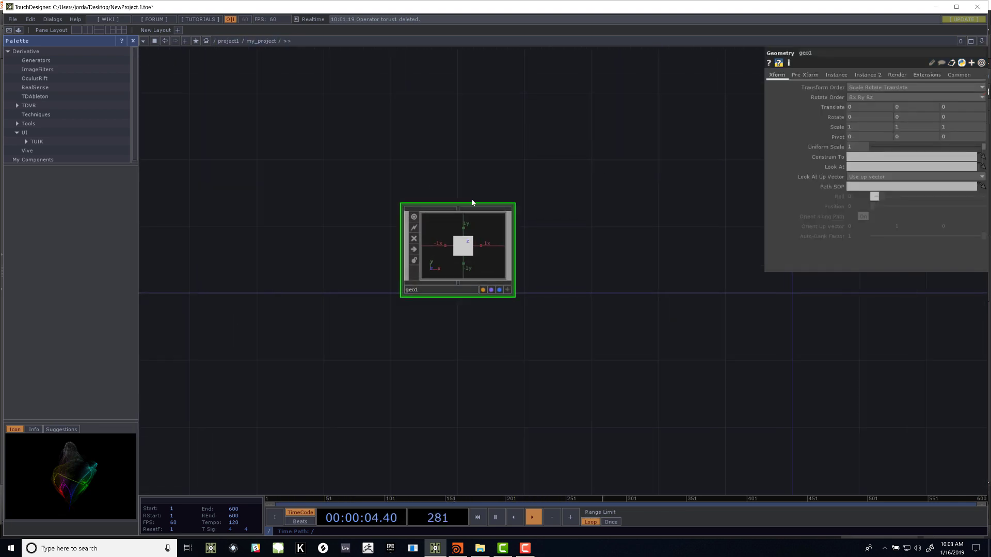
pyautogui.click(508, 290)
pyautogui.moveTo(492, 268)
pyautogui.mouseDown()
pyautogui.moveTo(467, 254)
pyautogui.moveTo(480, 269)
pyautogui.moveTo(496, 265)
pyautogui.mouseUp()
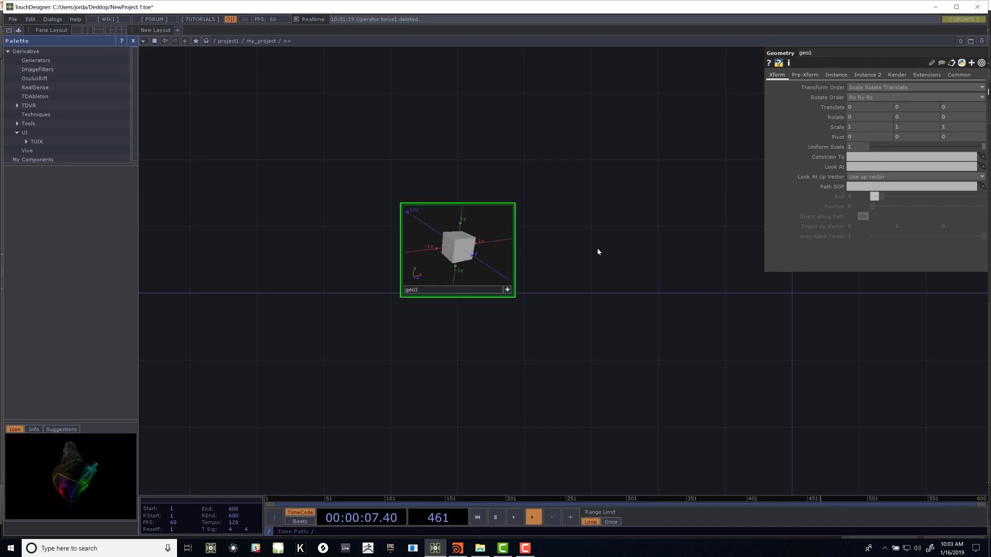
pyautogui.click(508, 289)
# Step: Add a Render TOP to the right of geo1
pyautogui.moveTo(386, 159); pyautogui.dragTo(292, 200)
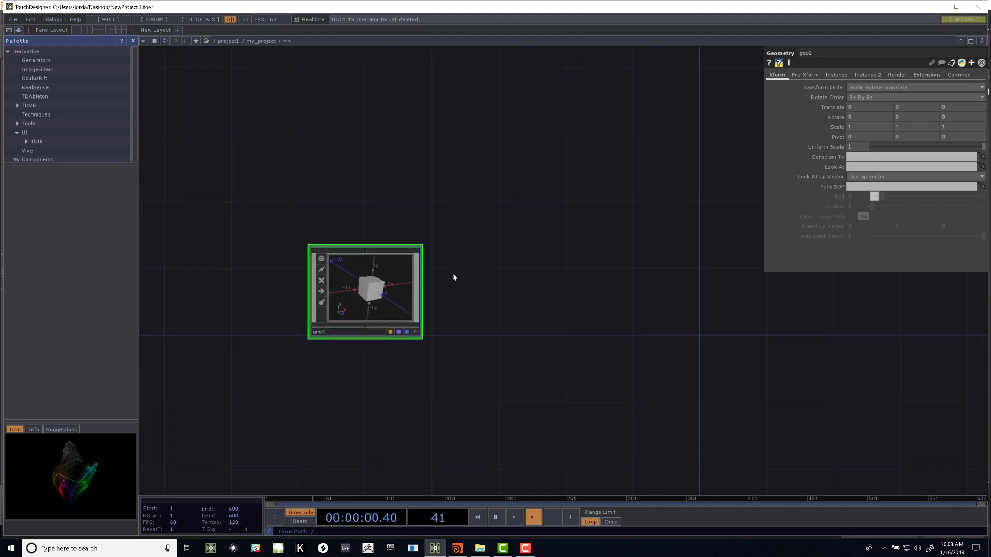
pyautogui.moveTo(496, 347); pyautogui.dragTo(501, 348)
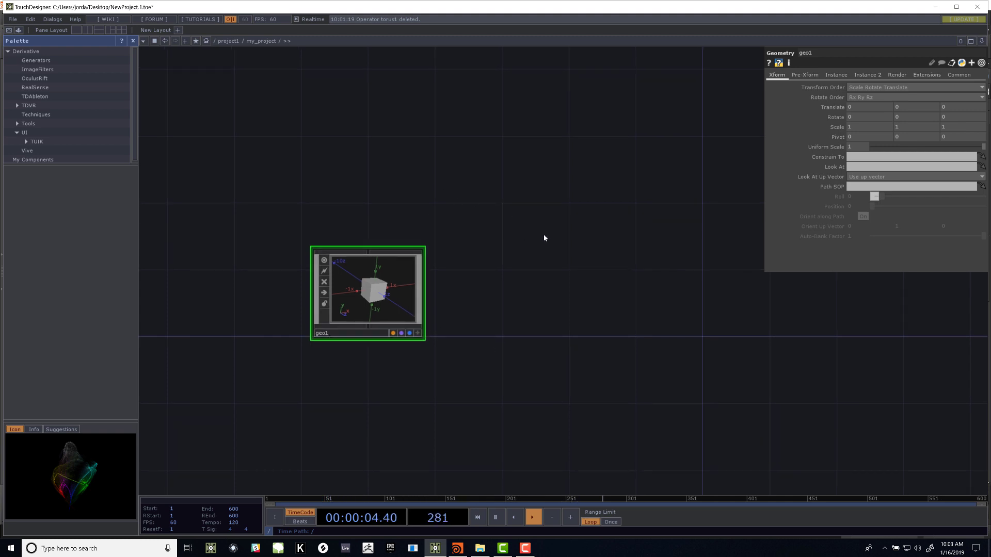
pyautogui.press('Tab')
pyautogui.click(427, 135)
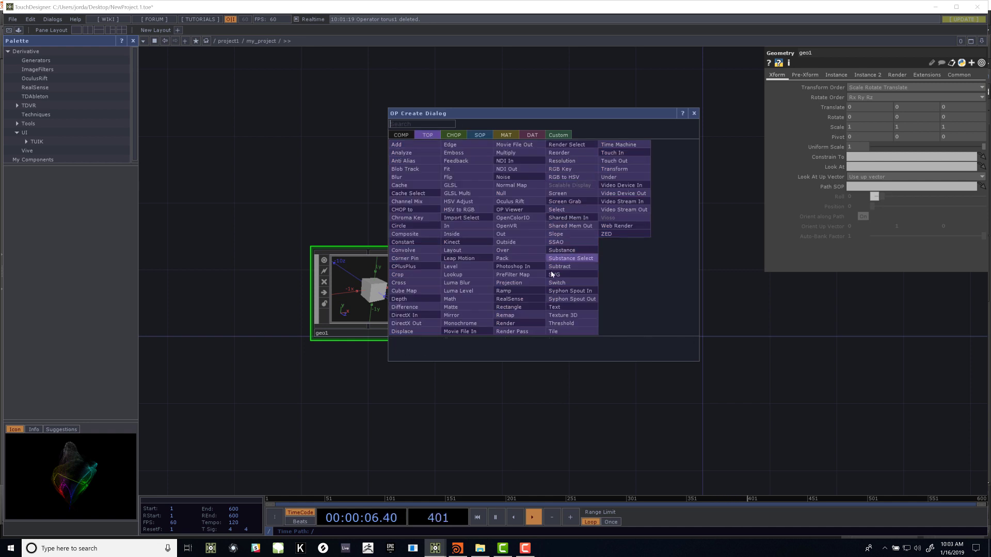
pyautogui.click(521, 324)
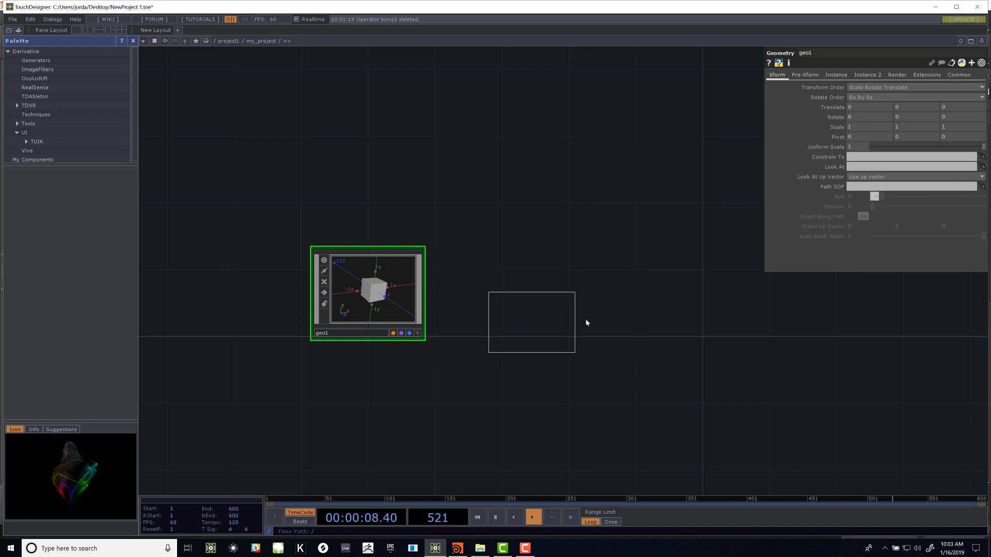
pyautogui.click(616, 294)
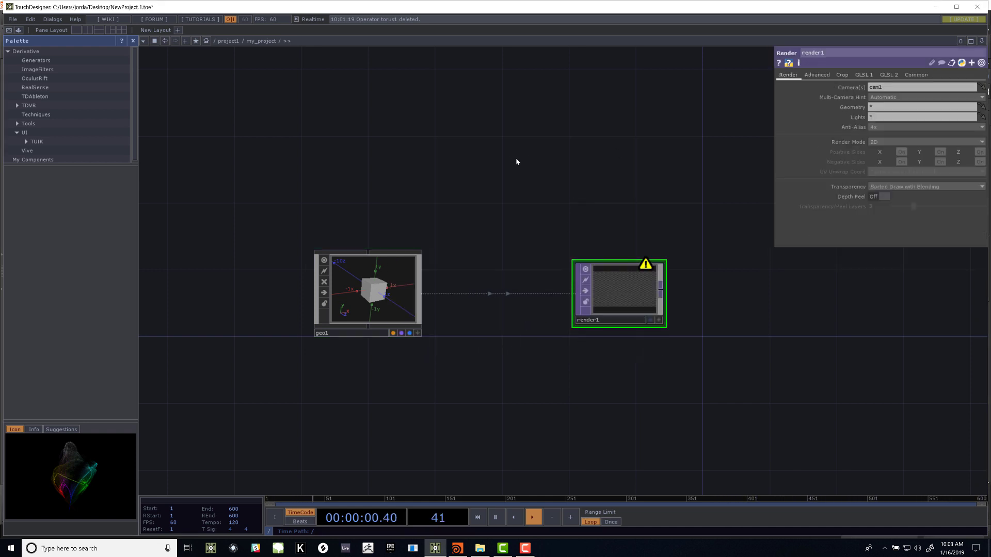
# Step: Add a Camera COMP above and between geo1 and render1
pyautogui.press('Tab')
pyautogui.write('c')
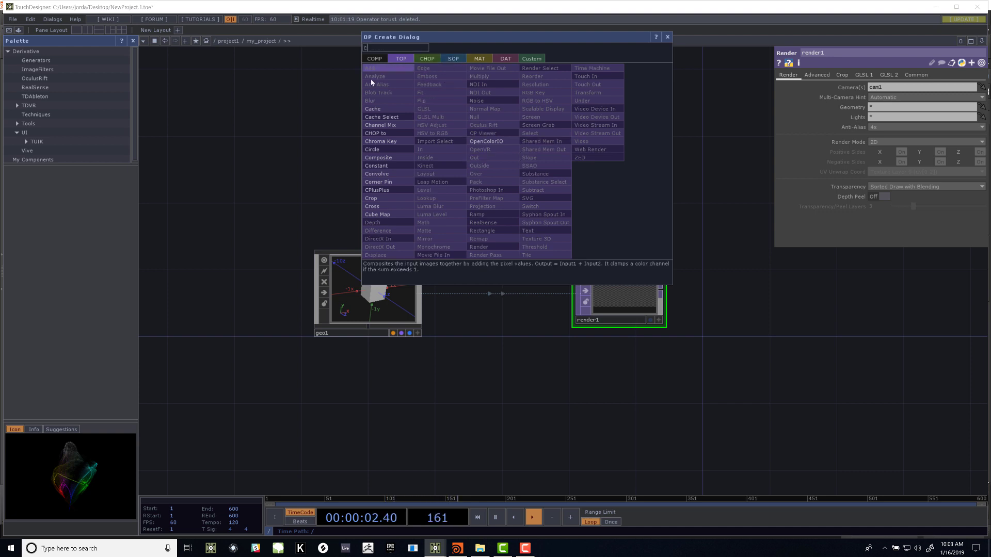
pyautogui.click(376, 60)
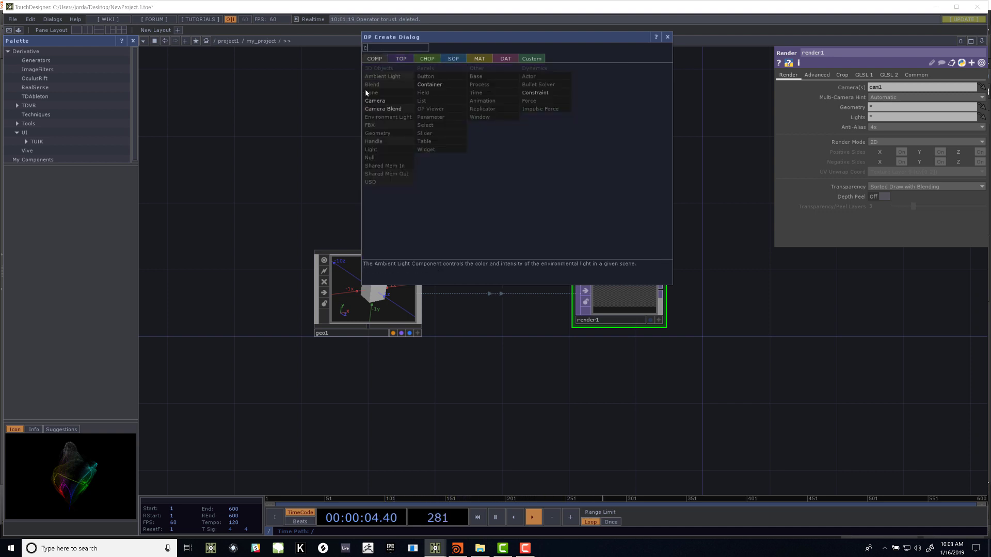
pyautogui.click(377, 101)
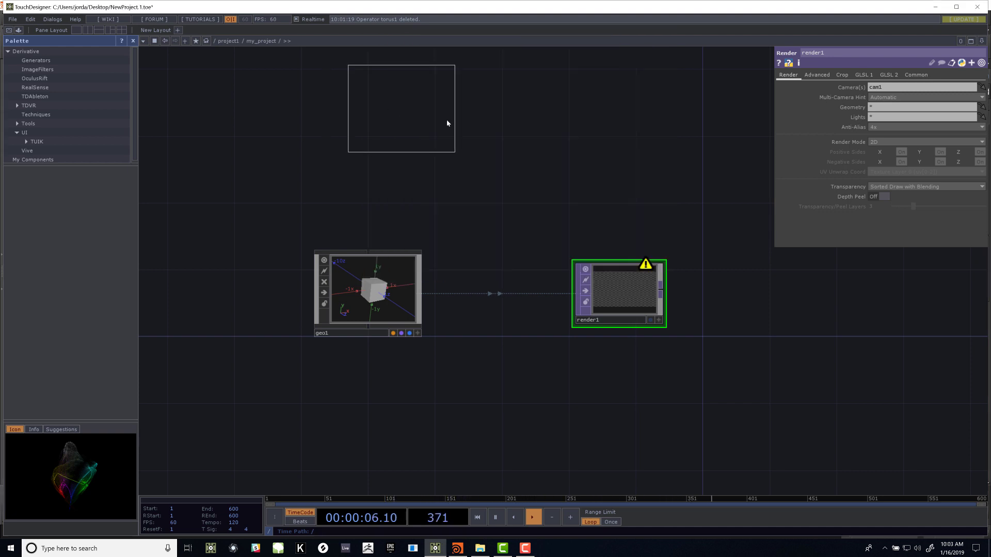
pyautogui.click(473, 133)
# Step: Add a Light COMP to the right of cam1
pyautogui.moveTo(487, 152); pyautogui.dragTo(526, 140)
pyautogui.press('Tab')
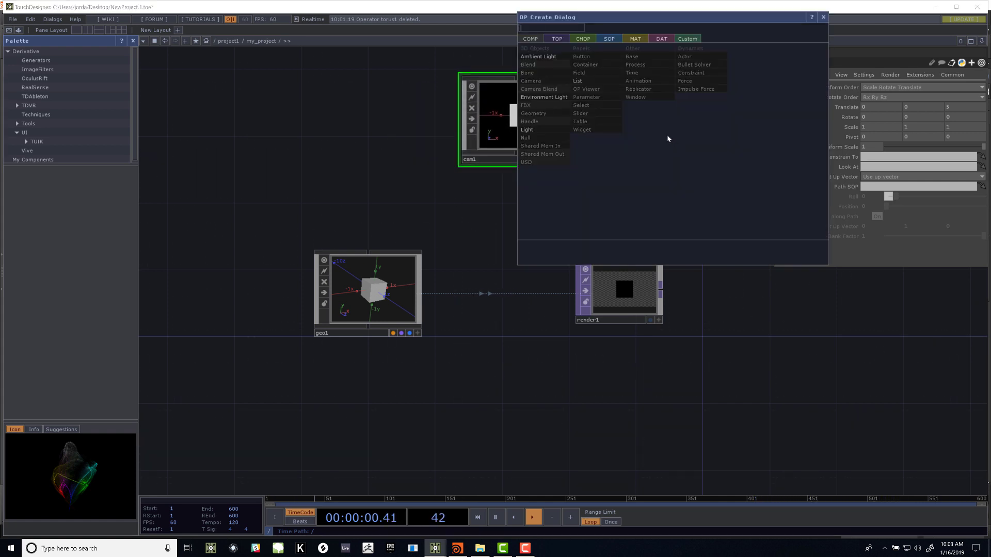
pyautogui.click(528, 129)
pyautogui.click(686, 113)
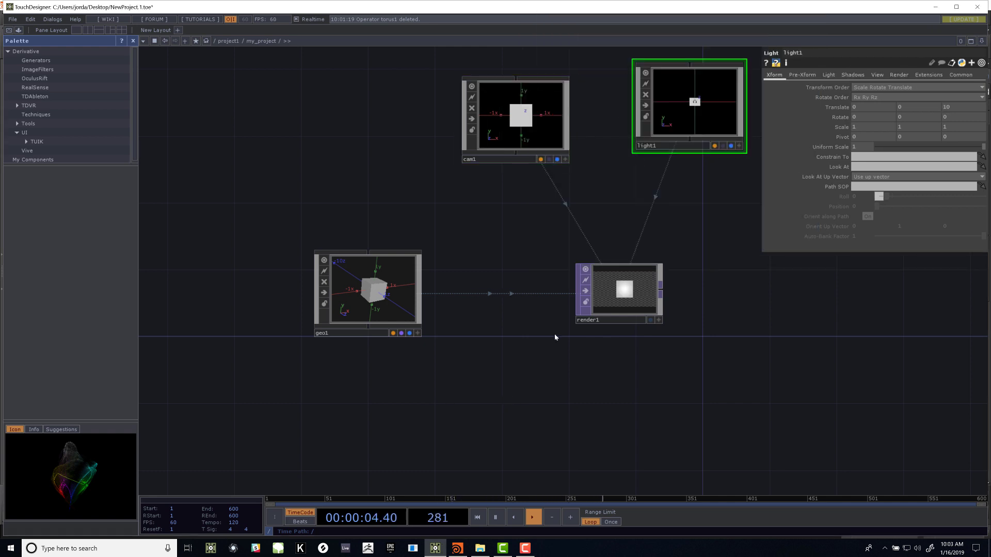
# Step: Display render1 as the network background and set geo1's Y and Z rotation to 45 each
pyautogui.click(651, 320)
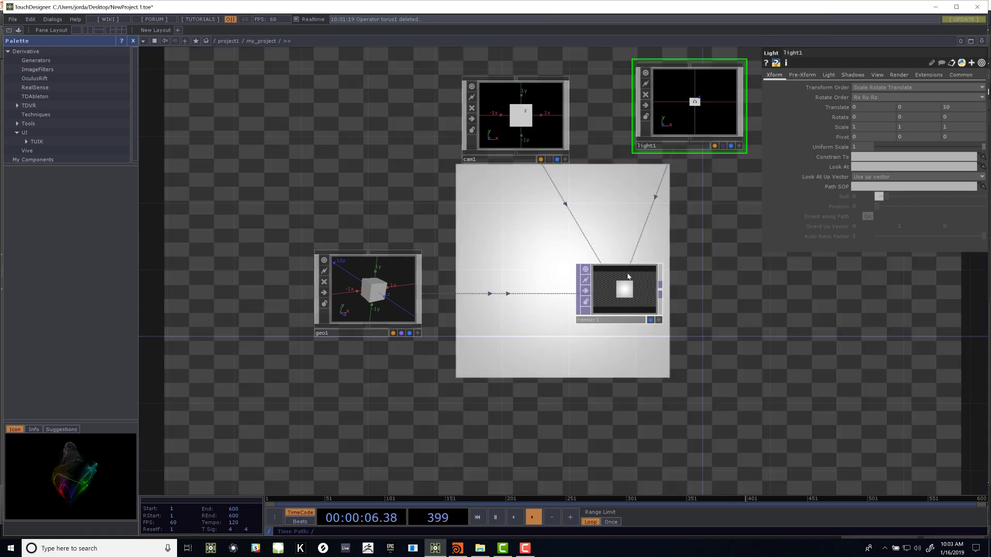
pyautogui.click(363, 309)
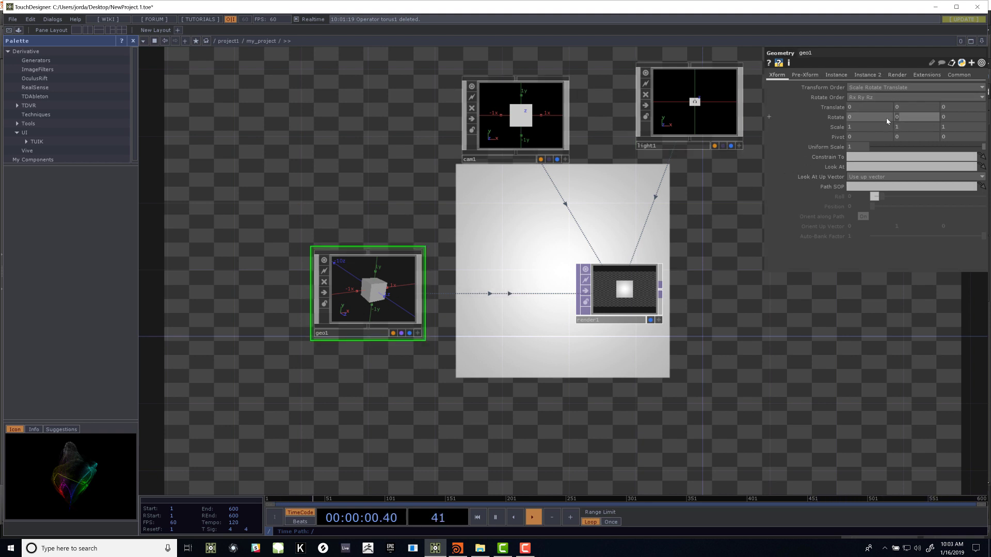
pyautogui.write('45')
pyautogui.press('Tab')
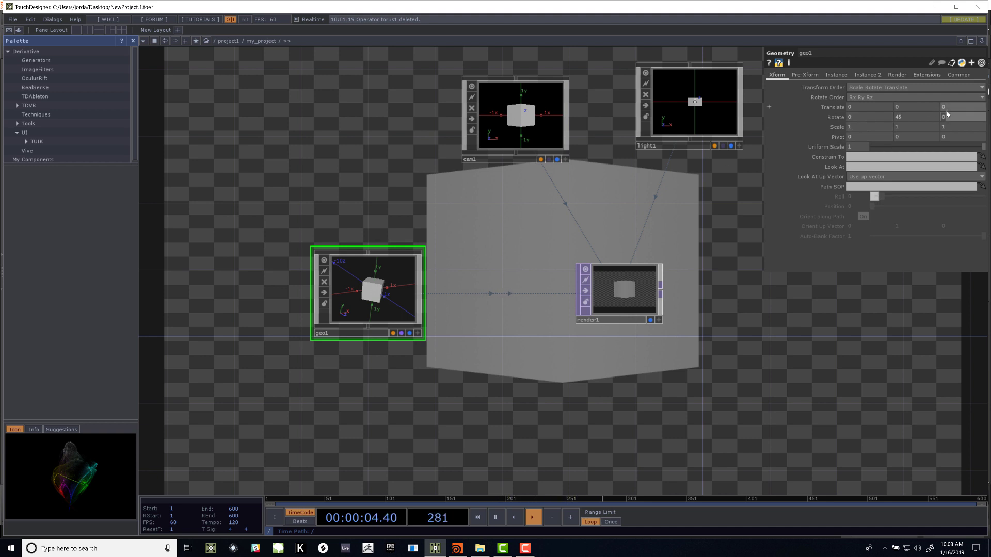
pyautogui.write('45')
pyautogui.press('Tab')
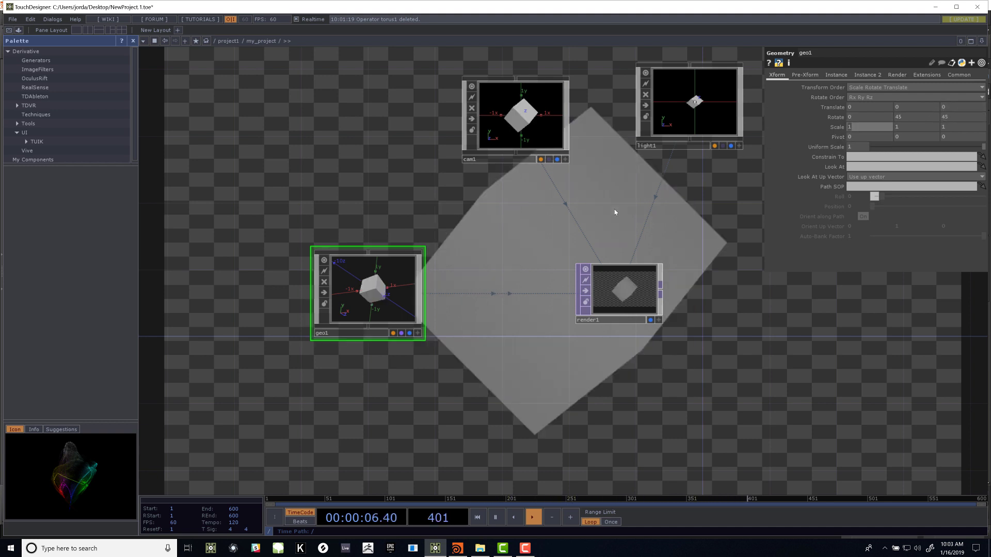
# Step: Set geo1's X rotation to 45
pyautogui.click(853, 118)
pyautogui.write('45')
pyautogui.press('Tab')
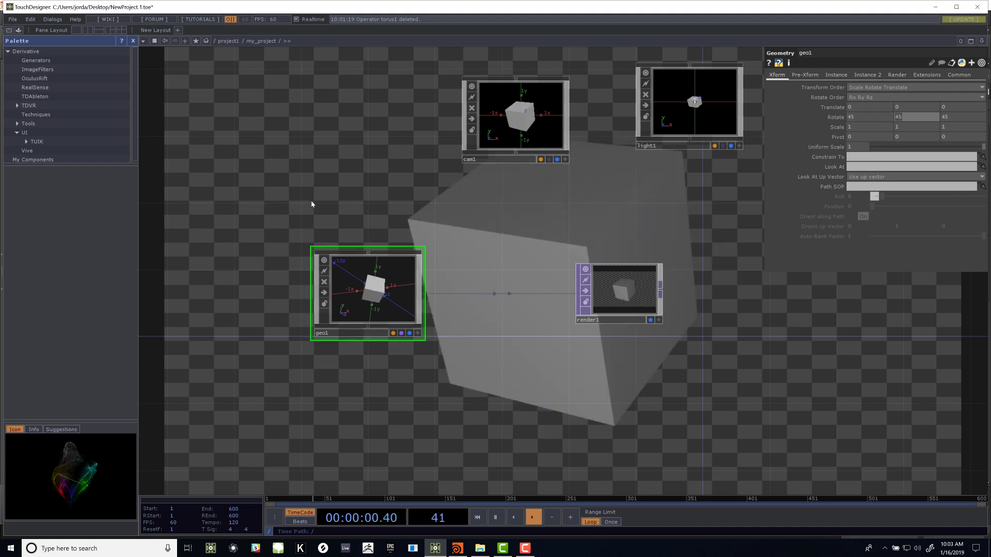
# Step: Add a PBR MAT to the left of geo1 and assign it as geo1's material
pyautogui.press('h')
pyautogui.press('Tab')
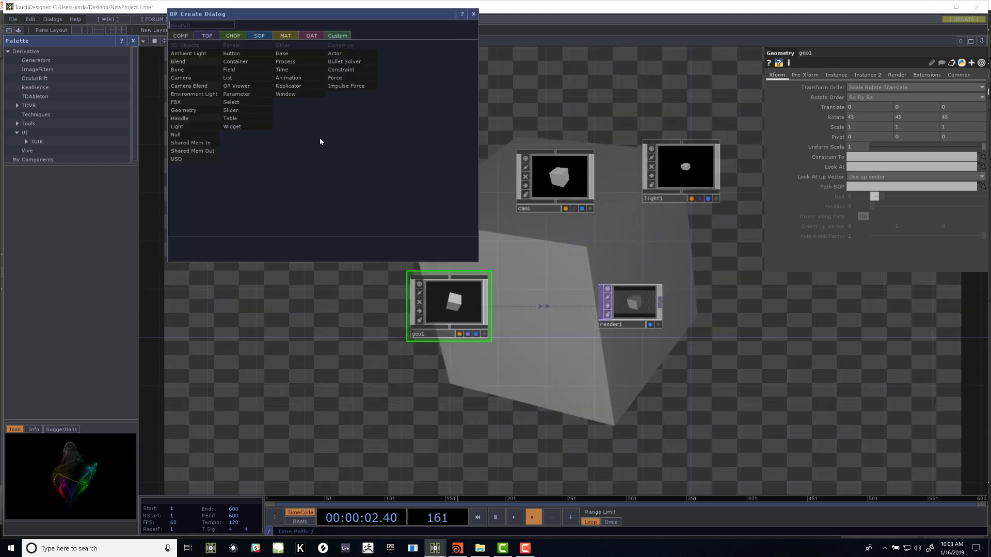
pyautogui.click(287, 36)
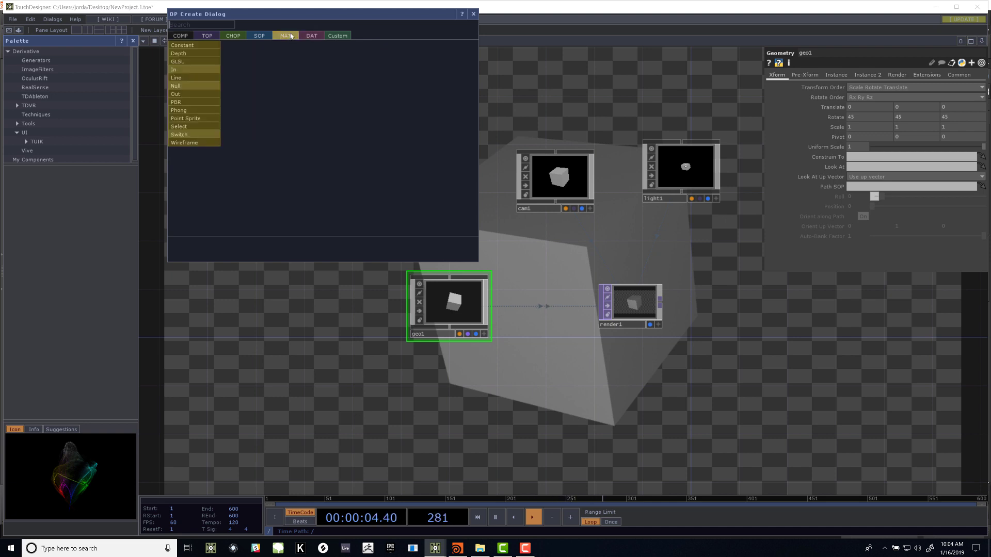
pyautogui.click(187, 102)
pyautogui.click(302, 283)
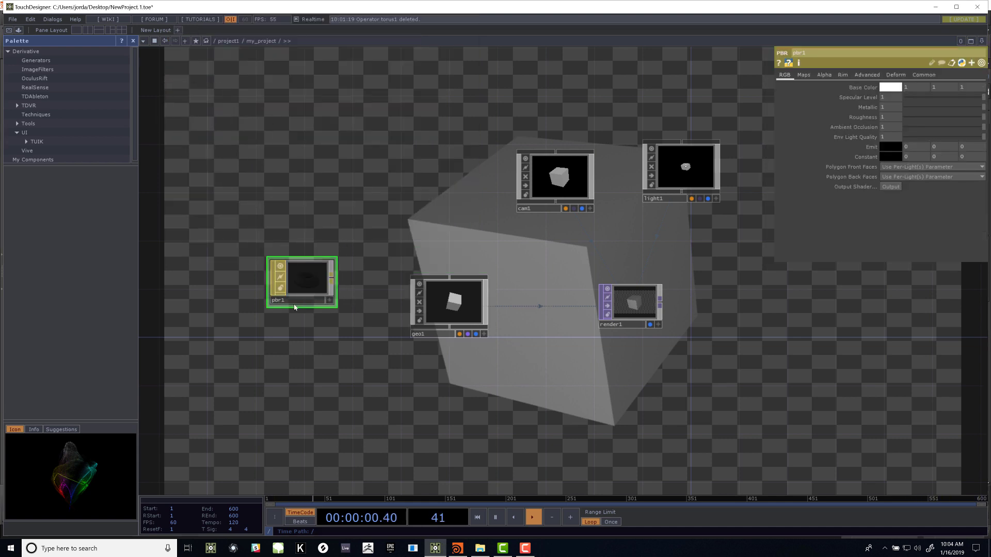
pyautogui.moveTo(314, 281); pyautogui.dragTo(456, 302)
pyautogui.click(446, 297)
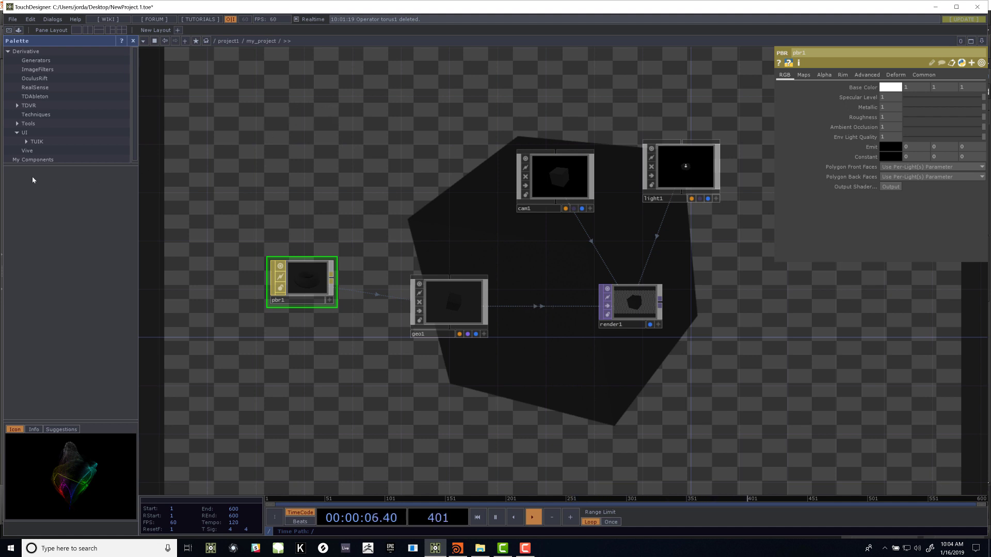
pyautogui.click(60, 61)
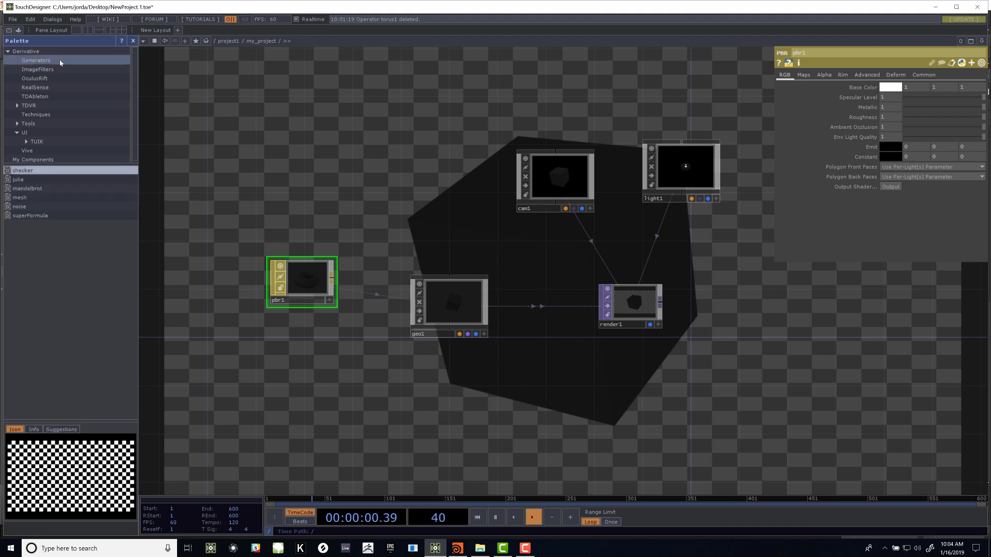
pyautogui.click(56, 70)
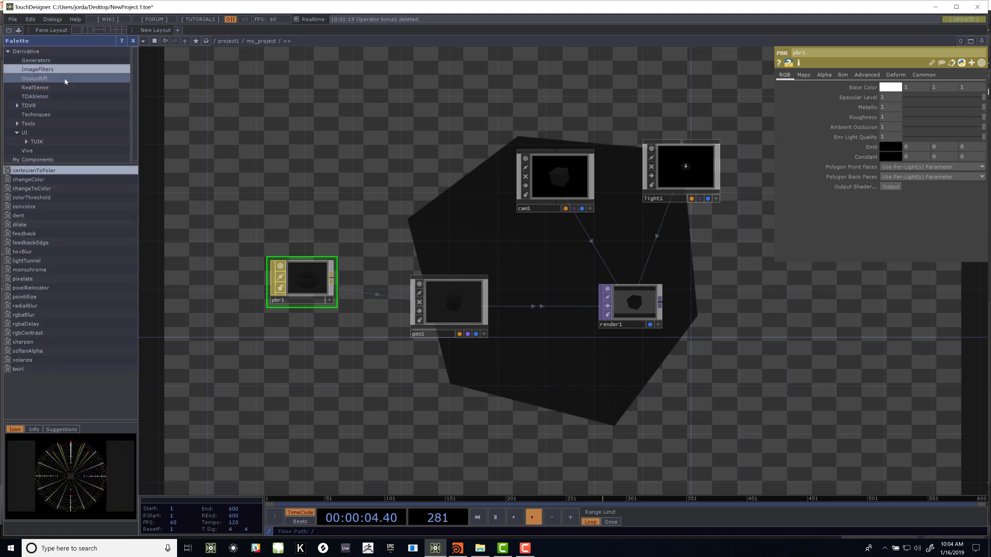
pyautogui.click(66, 82)
pyautogui.click(55, 125)
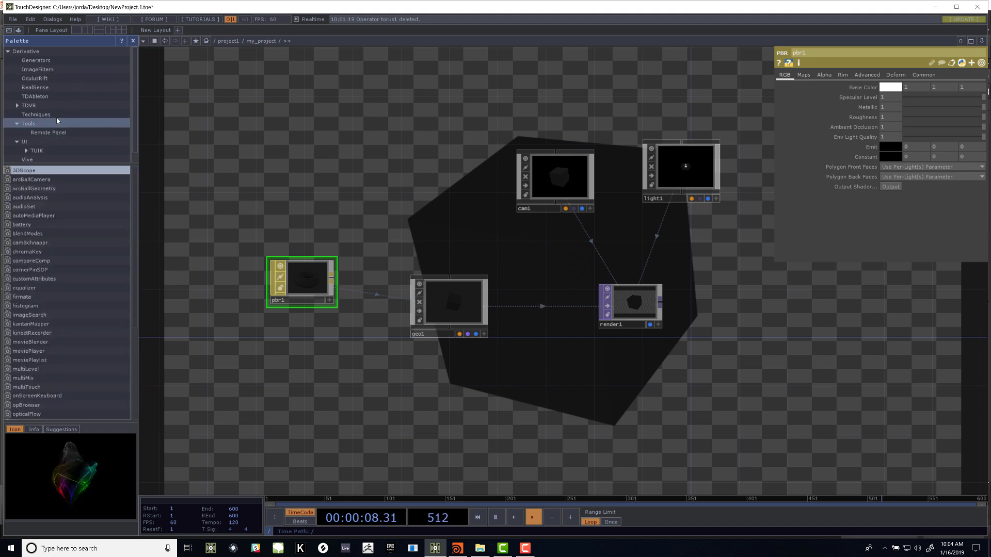
pyautogui.click(37, 150)
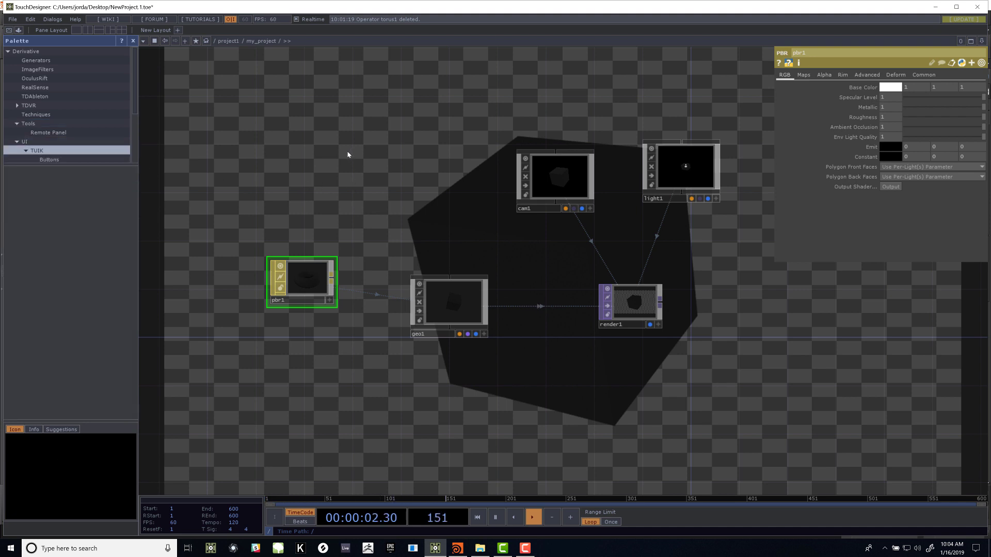
# Step: Add an Environment Light COMP above pbr1
pyautogui.press('Tab')
pyautogui.write('en')
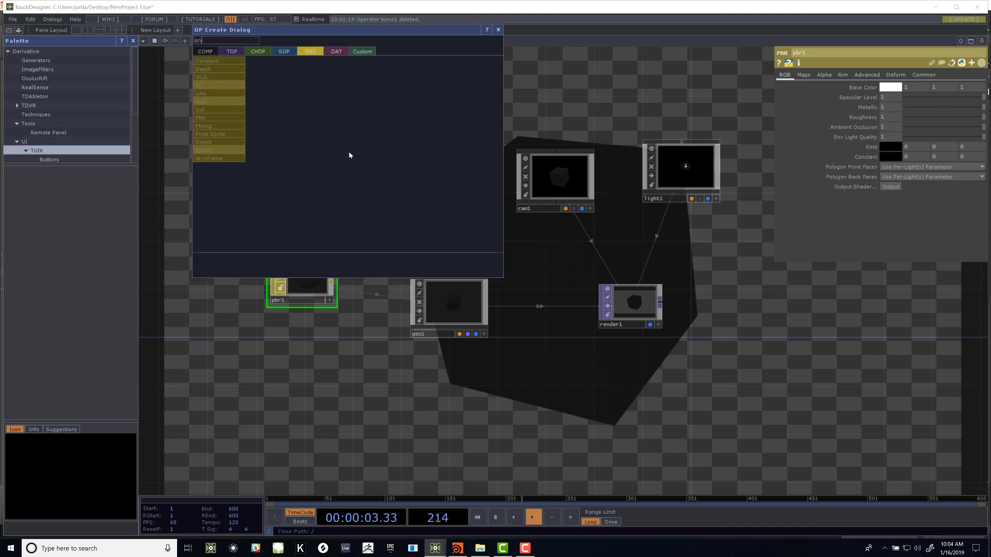
pyautogui.click(206, 52)
pyautogui.click(237, 112)
pyautogui.click(305, 132)
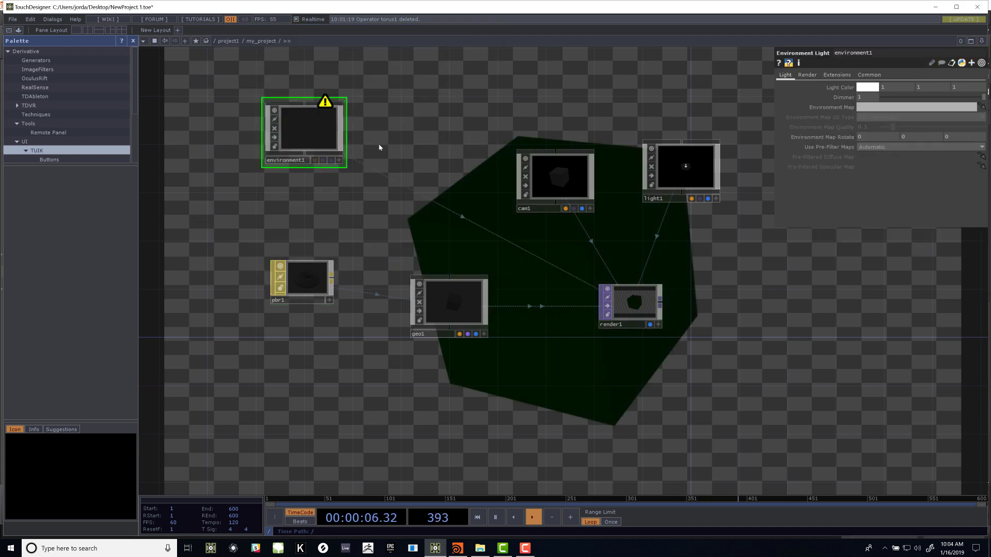
# Step: Add a Constant TOP to the left of environment1
pyautogui.moveTo(411, 131); pyautogui.dragTo(579, 134)
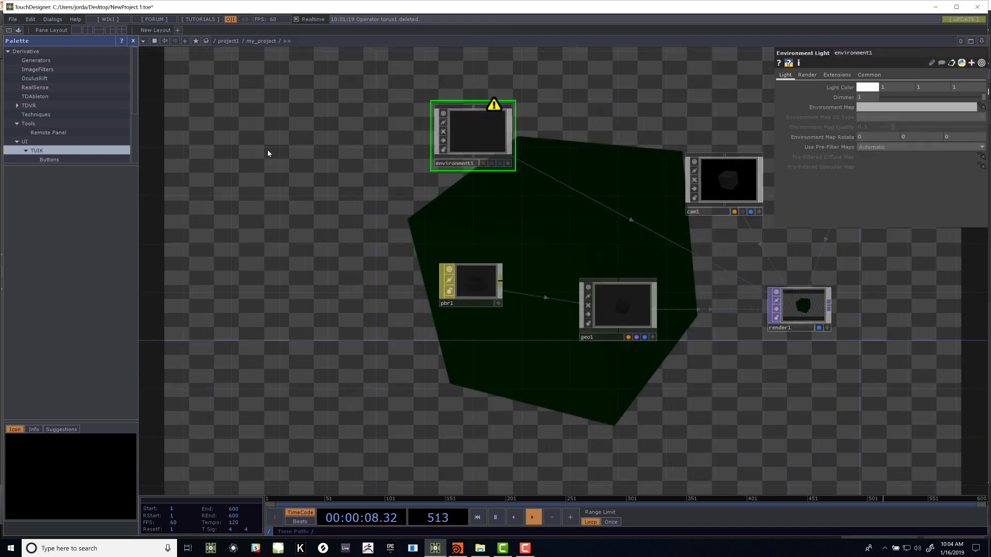
pyautogui.press('Tab')
pyautogui.write('im')
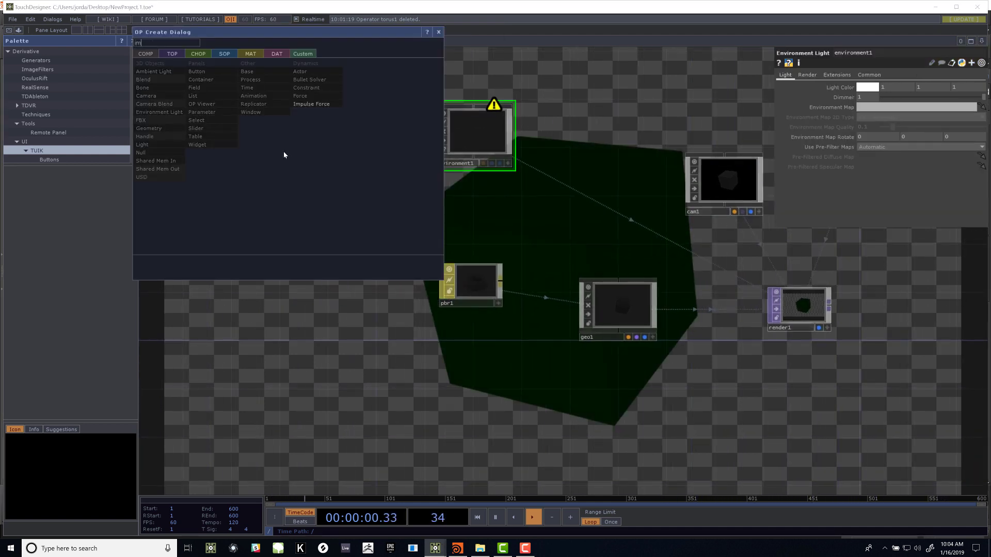
pyautogui.click(172, 53)
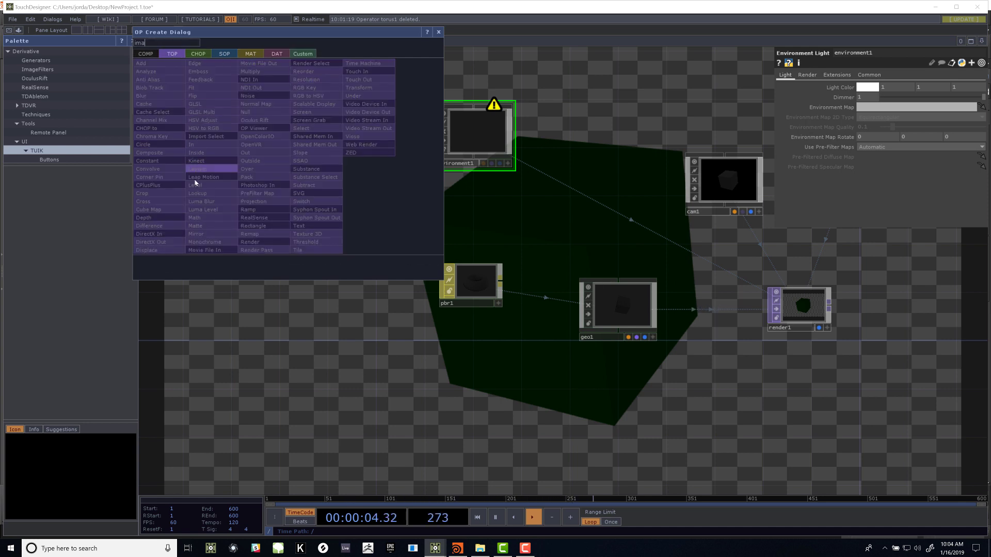
pyautogui.click(162, 163)
pyautogui.click(261, 140)
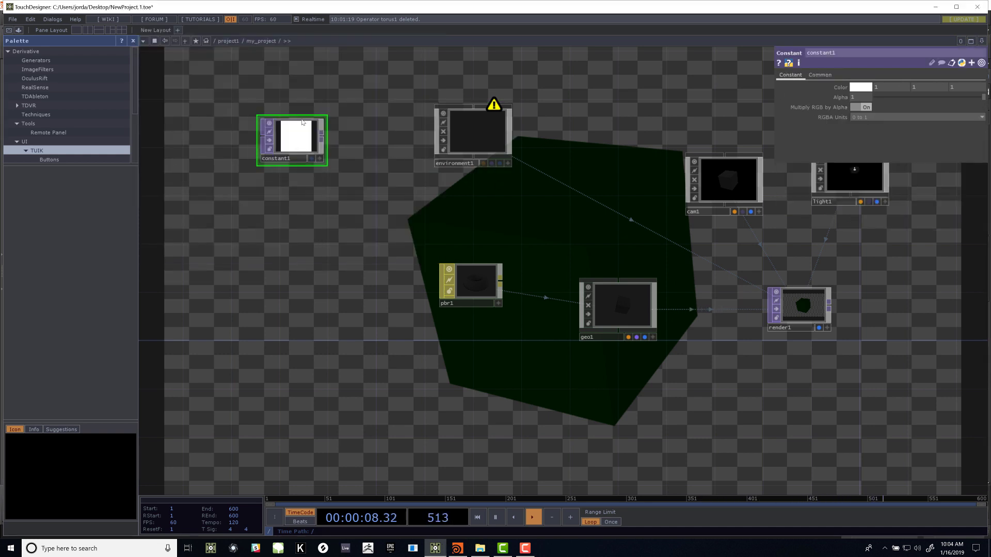
# Step: Assign constant1 as environment1's Environment Map and move environment1 closer to constant1
pyautogui.moveTo(304, 147); pyautogui.dragTo(493, 136)
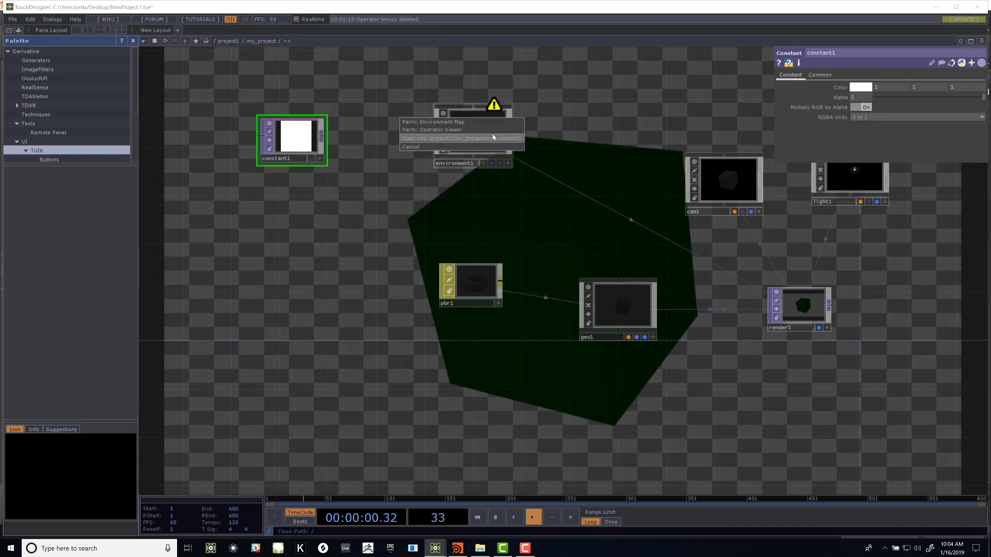
pyautogui.click(487, 122)
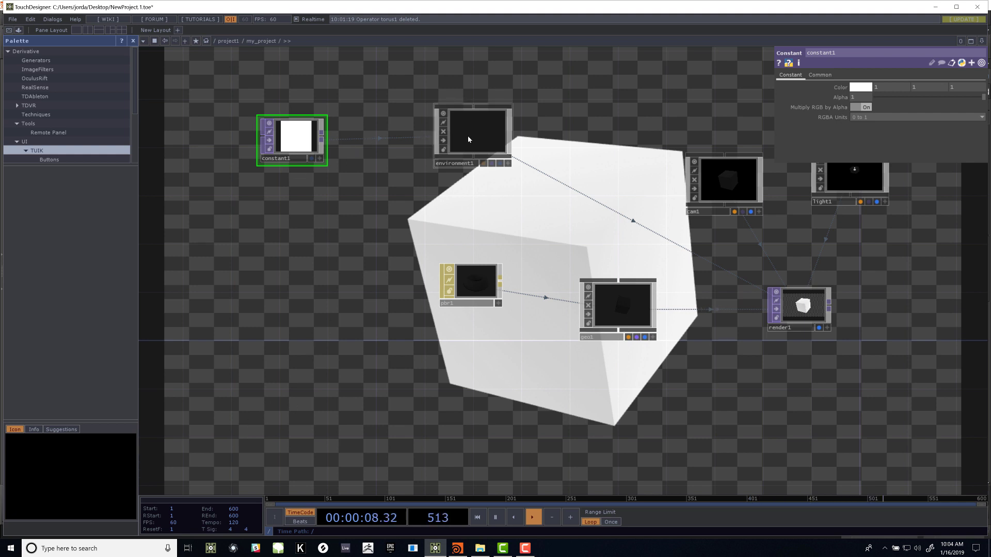
pyautogui.moveTo(468, 135); pyautogui.dragTo(428, 145)
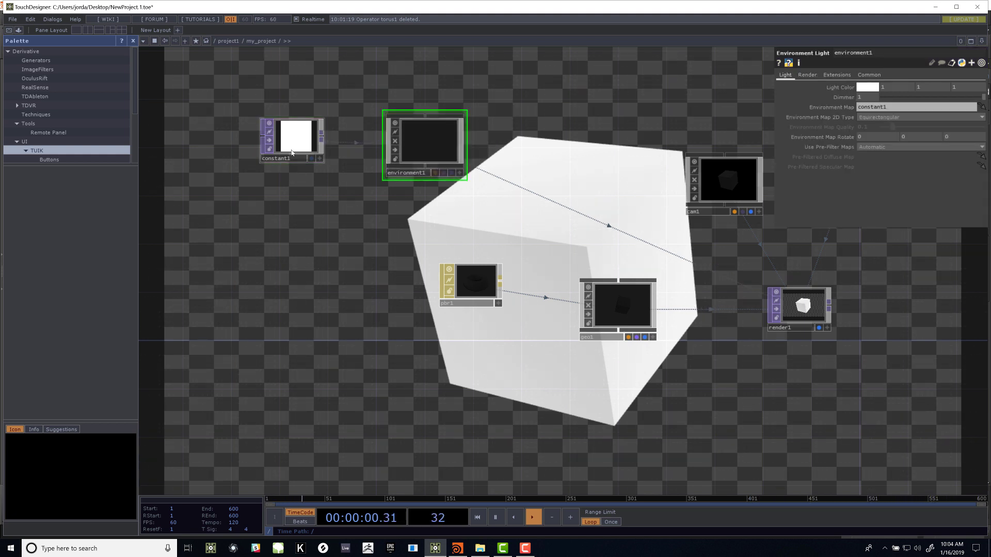
pyautogui.moveTo(281, 141); pyautogui.dragTo(416, 132)
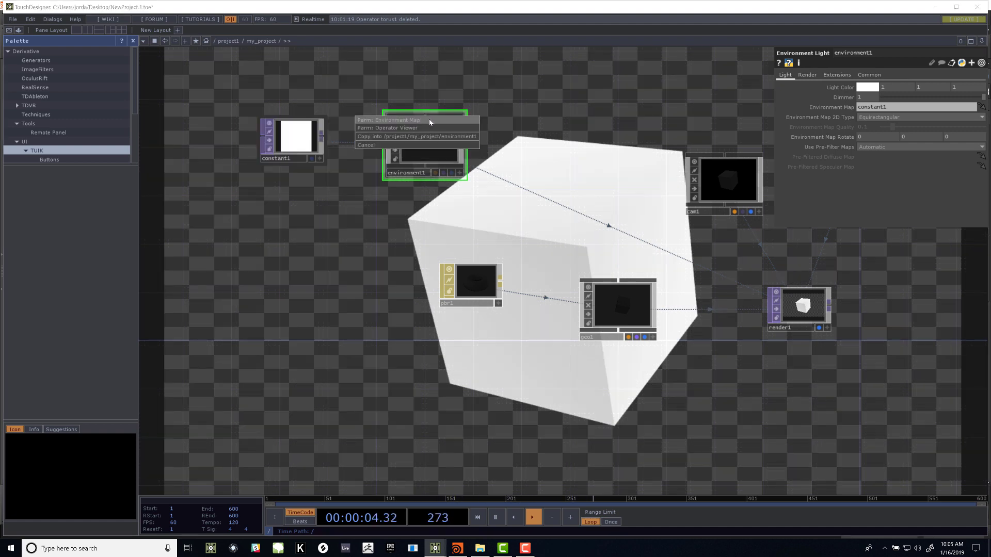
# Step: Assign constant1 as the environment map of environment1 and pbr1 as the material of geo1
pyautogui.click(431, 121)
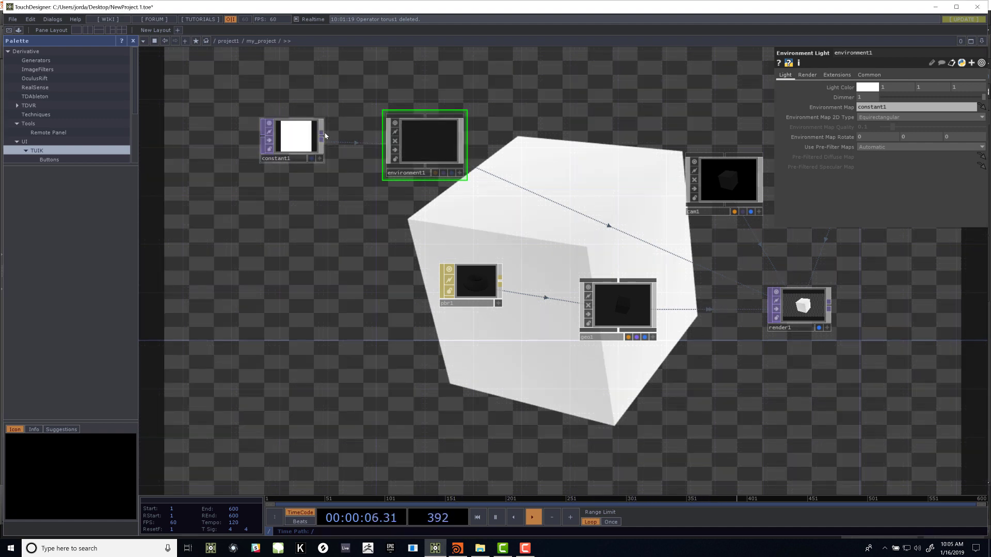
pyautogui.moveTo(429, 150); pyautogui.dragTo(399, 145)
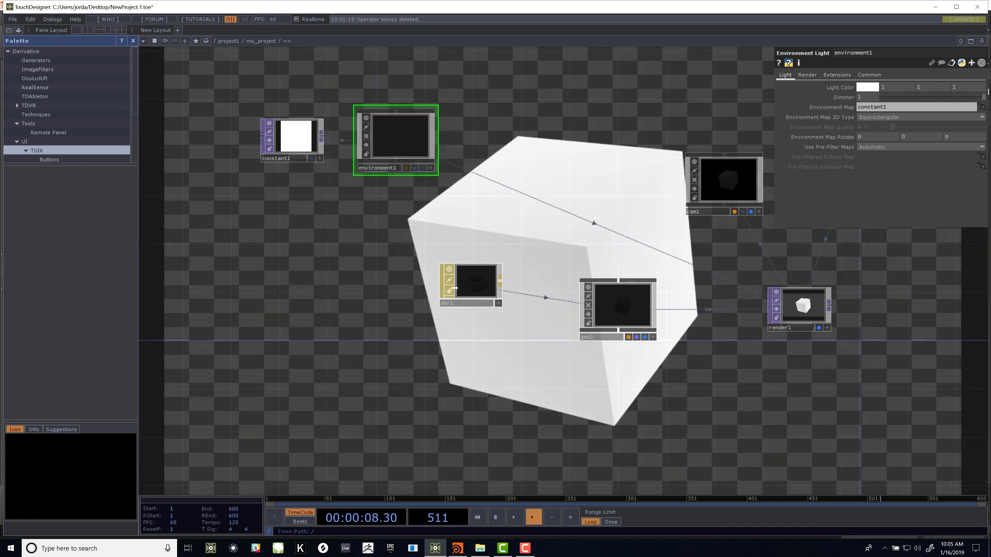
pyautogui.moveTo(453, 287); pyautogui.dragTo(609, 309)
pyautogui.click(610, 308)
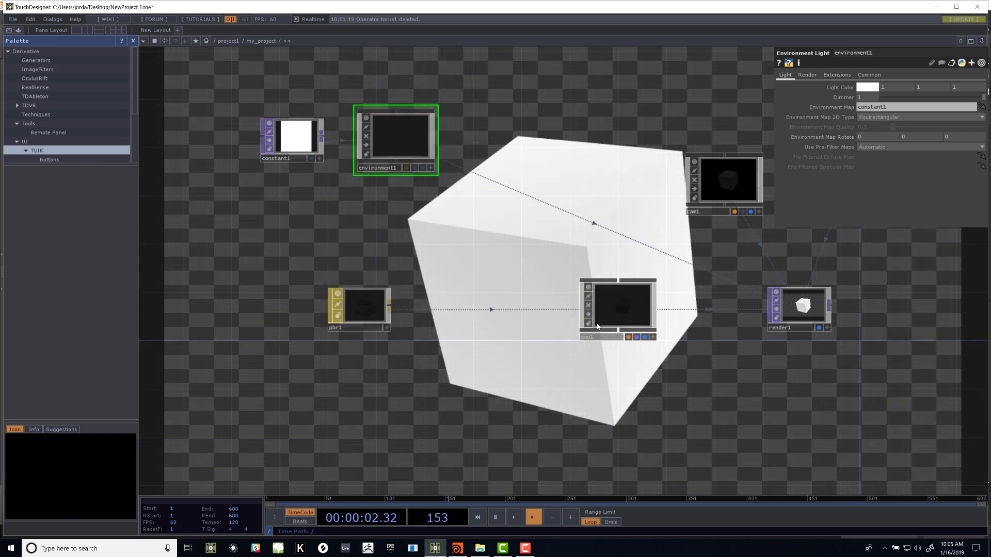
# Step: Clear the Material parameter in geo1's render settings
pyautogui.click(597, 327)
pyautogui.click(959, 76)
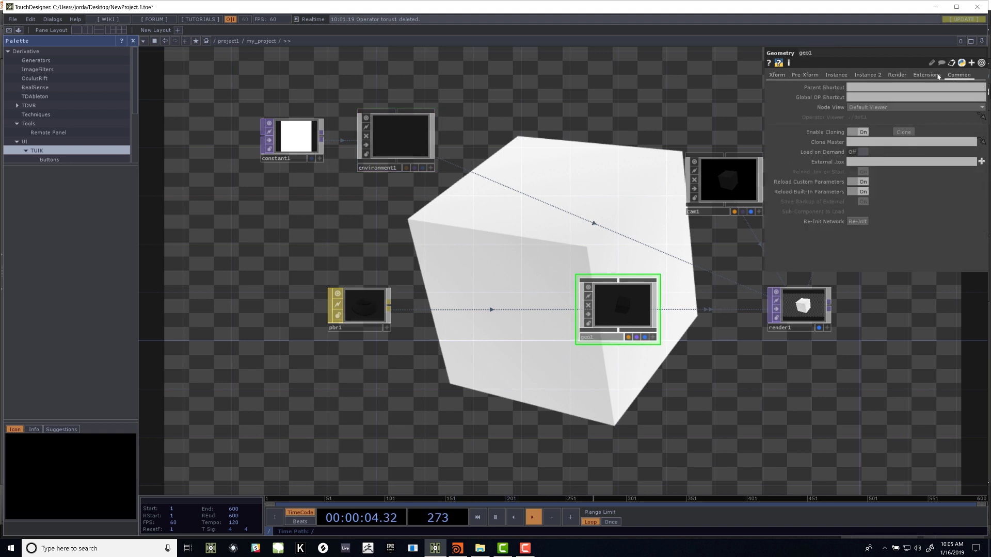
pyautogui.click(897, 75)
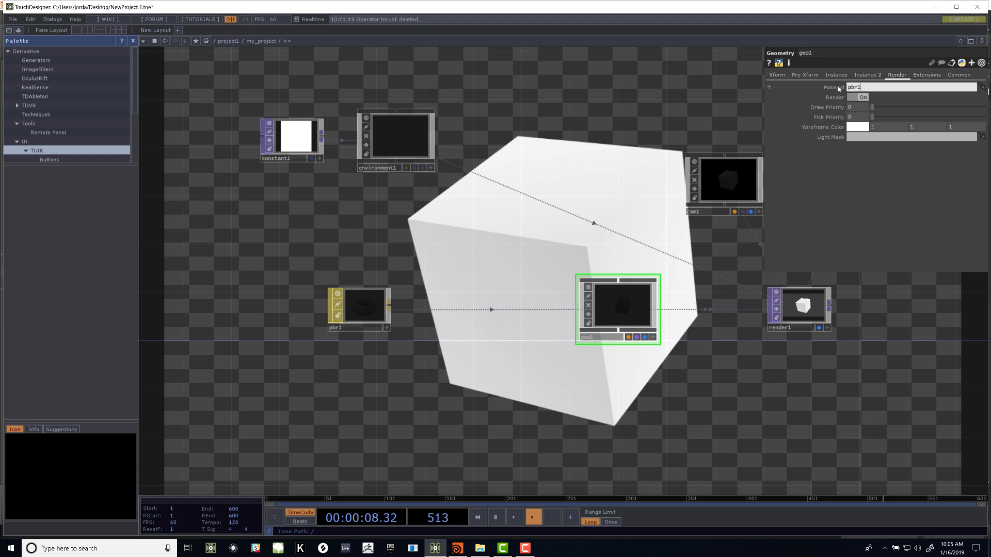
pyautogui.press('BackSpace')
pyautogui.press('Return')
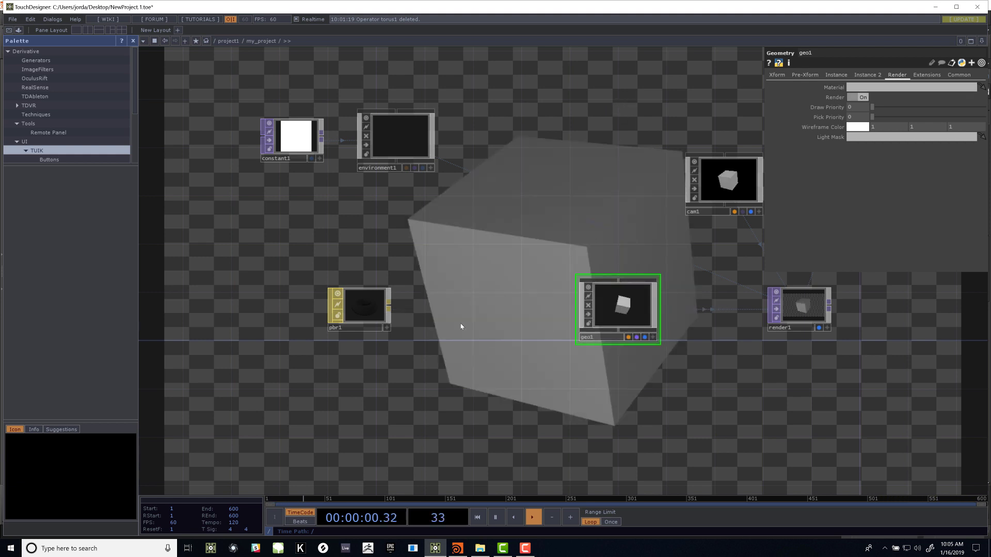
# Step: Move geo1 closer to pbr1, reassign pbr1 as its material, and align the two operators
pyautogui.moveTo(620, 310); pyautogui.dragTo(552, 304)
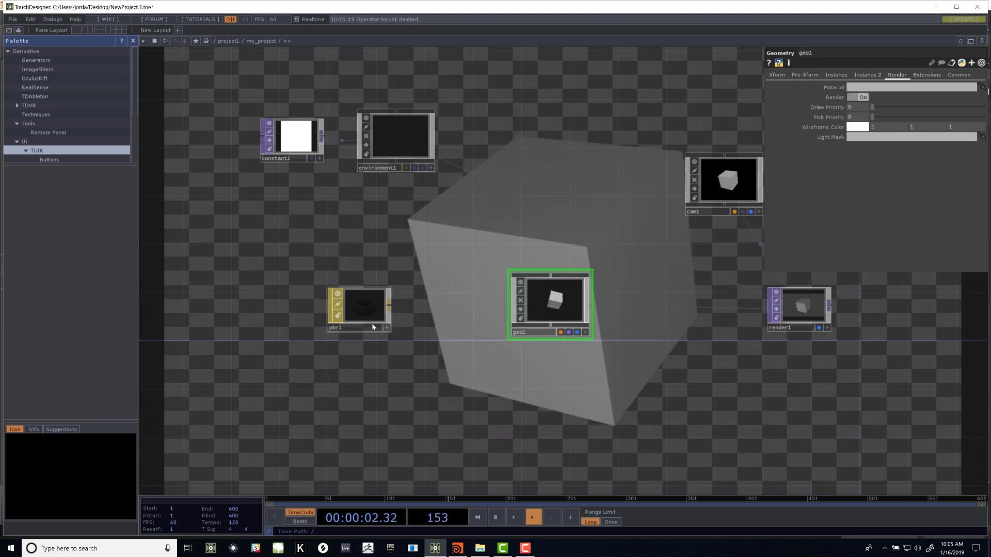
pyautogui.moveTo(373, 326); pyautogui.dragTo(537, 302)
pyautogui.click(533, 299)
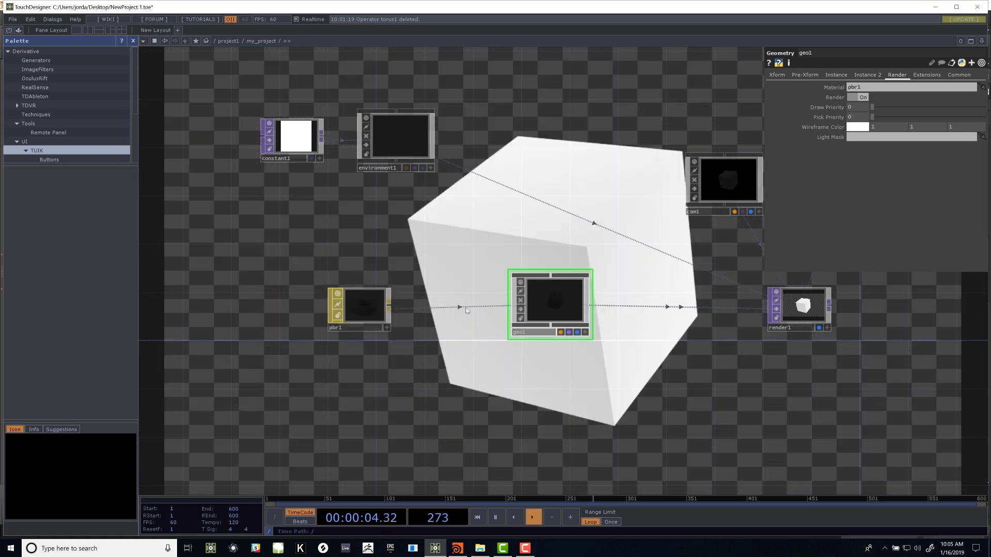
pyautogui.moveTo(356, 306); pyautogui.dragTo(356, 301)
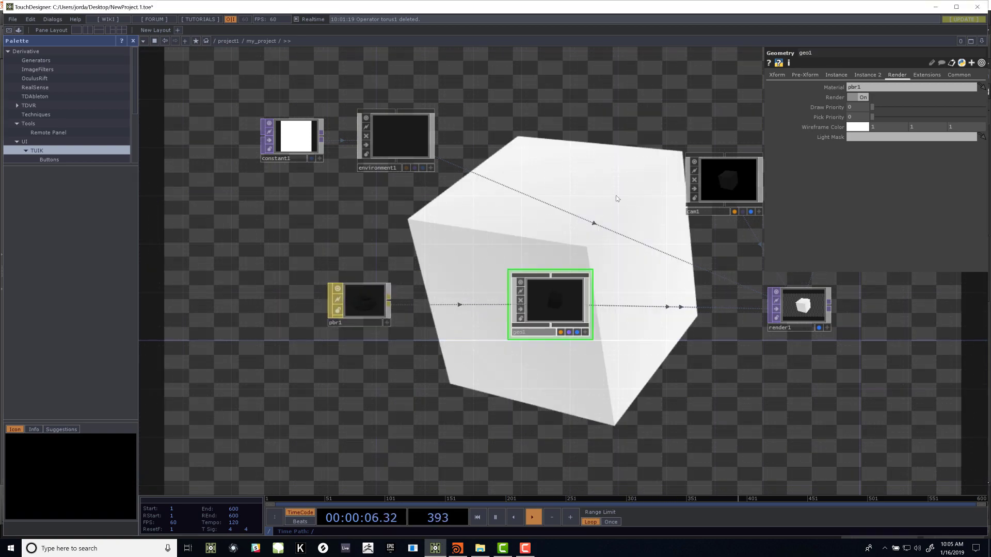
# Step: Examine how the light, camera, environment light and geometry connect to render1, and show light1's parameters
pyautogui.scroll(-4, 623, 160)
pyautogui.moveTo(625, 154); pyautogui.dragTo(611, 219)
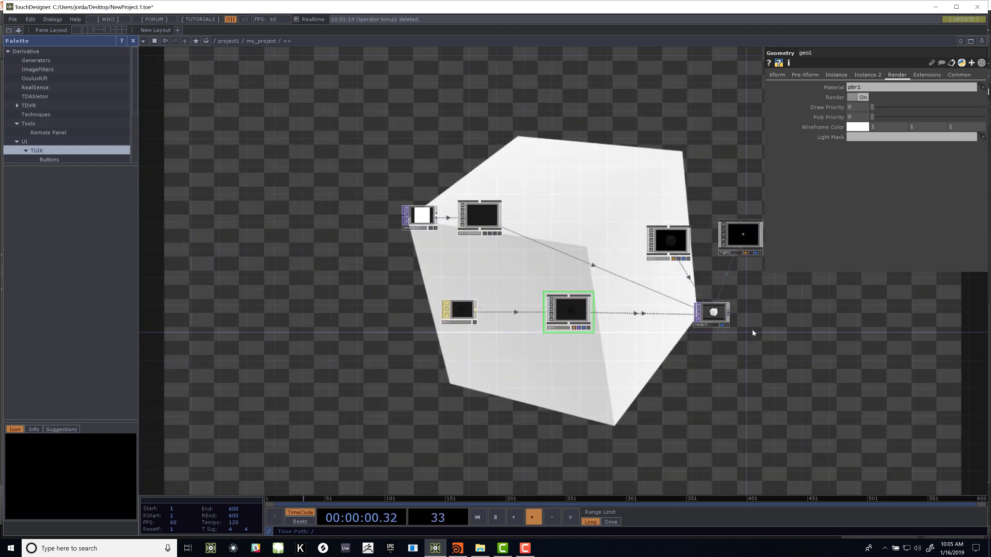
pyautogui.scroll(5, 752, 333)
pyautogui.moveTo(457, 116); pyautogui.dragTo(475, 286)
pyautogui.scroll(-2, 476, 286)
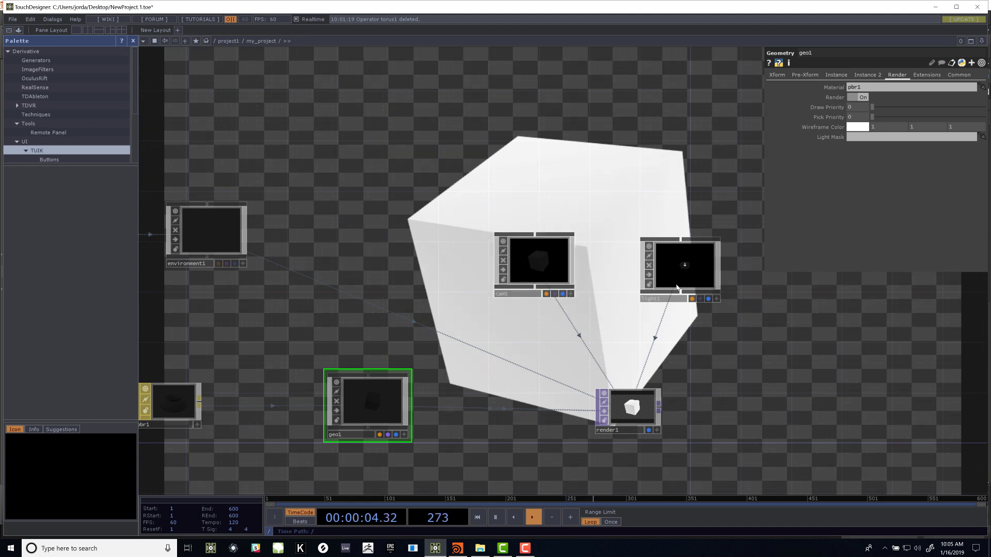
pyautogui.click(680, 268)
pyautogui.scroll(-5, 339, 221)
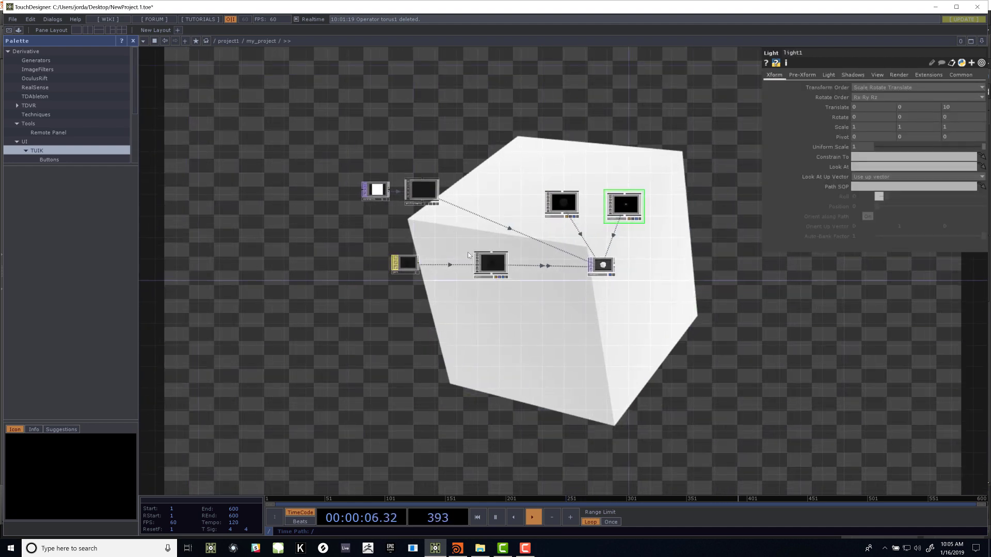
pyautogui.scroll(4, 456, 248)
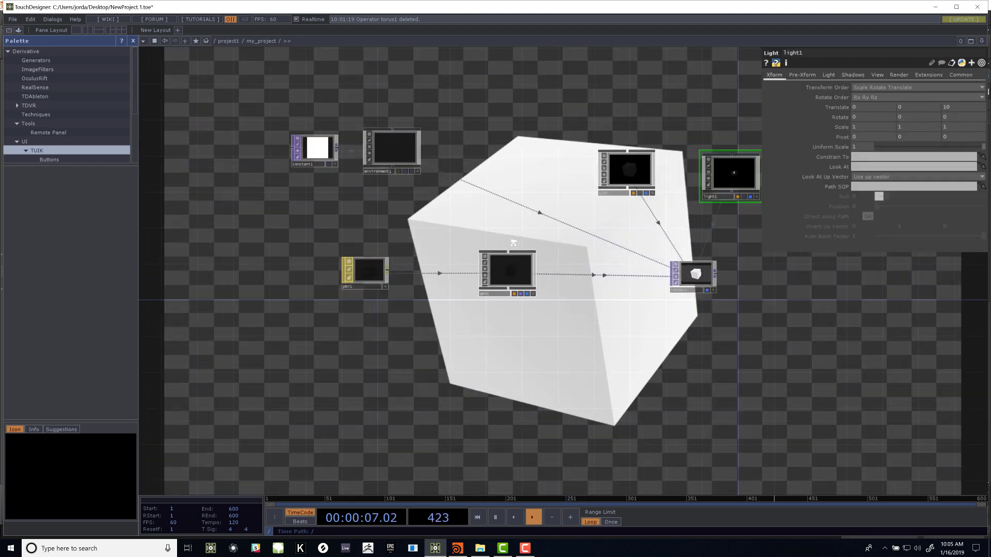
# Step: Inside geo1, insert a Transform SOP between switch1 and the out null, set its Translate Y to 1, and return to my_project
pyautogui.click(520, 273)
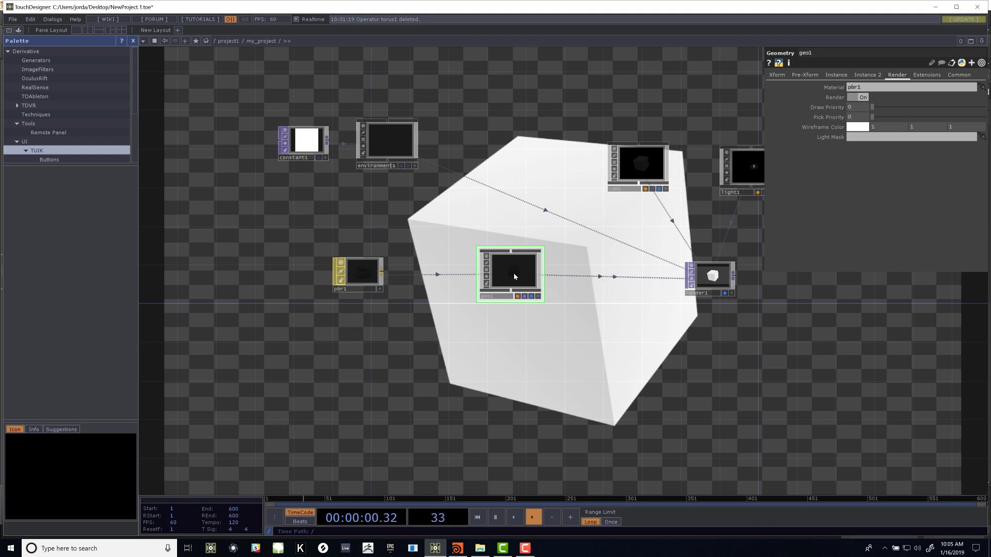
pyautogui.press('i')
pyautogui.moveTo(663, 274); pyautogui.dragTo(447, 275)
pyautogui.moveTo(568, 242); pyautogui.dragTo(685, 253)
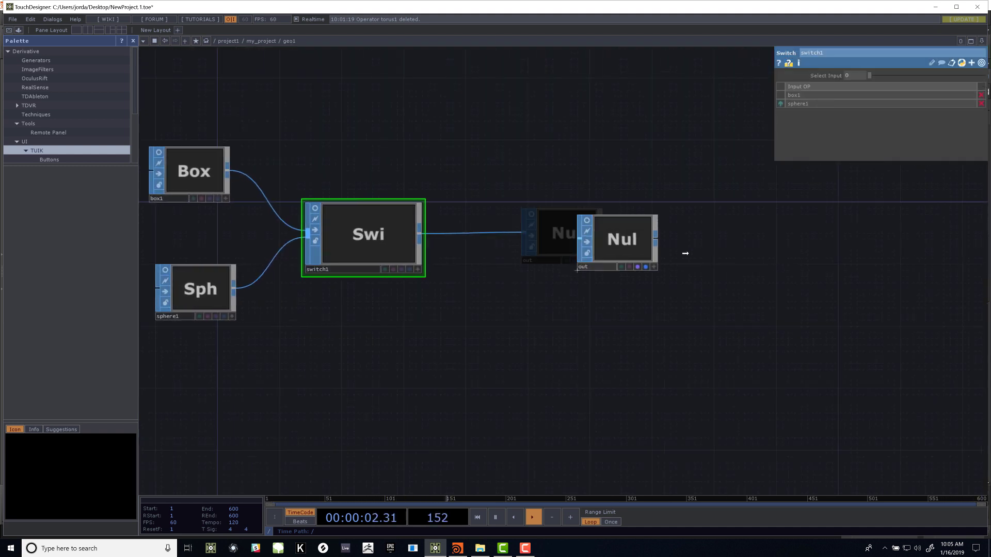
pyautogui.press('Tab')
pyautogui.write('tr')
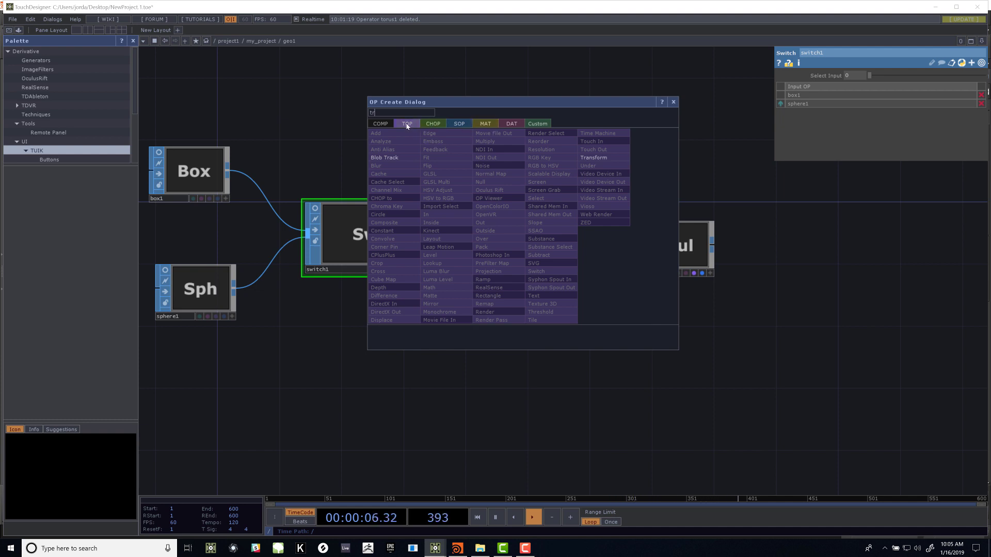
pyautogui.click(459, 124)
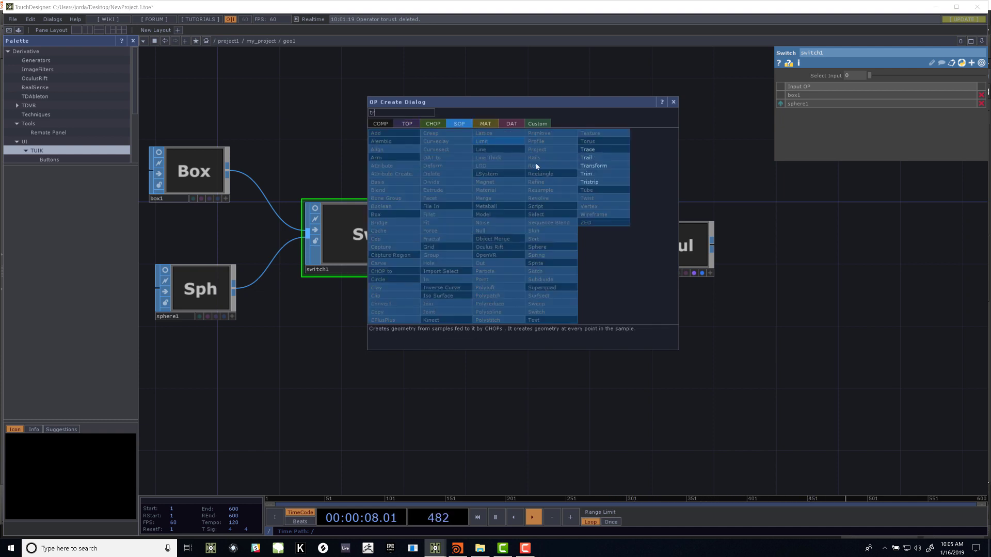
pyautogui.click(598, 166)
pyautogui.click(496, 260)
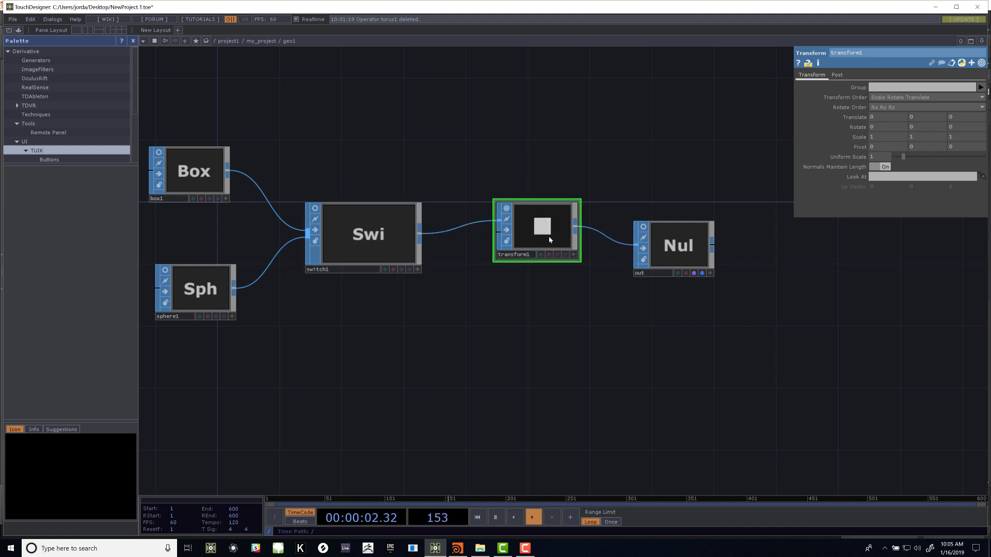
pyautogui.moveTo(548, 234); pyautogui.dragTo(535, 247)
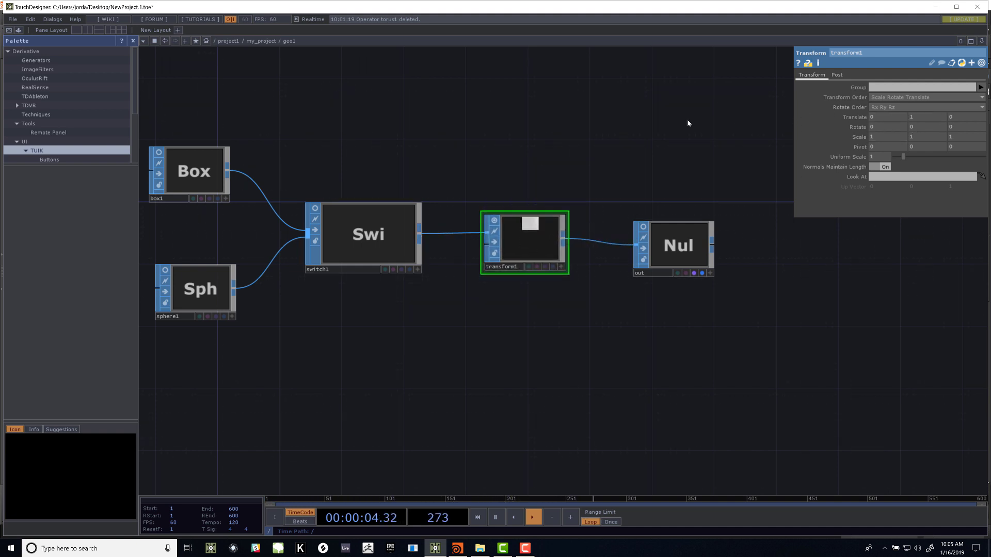
pyautogui.click(267, 41)
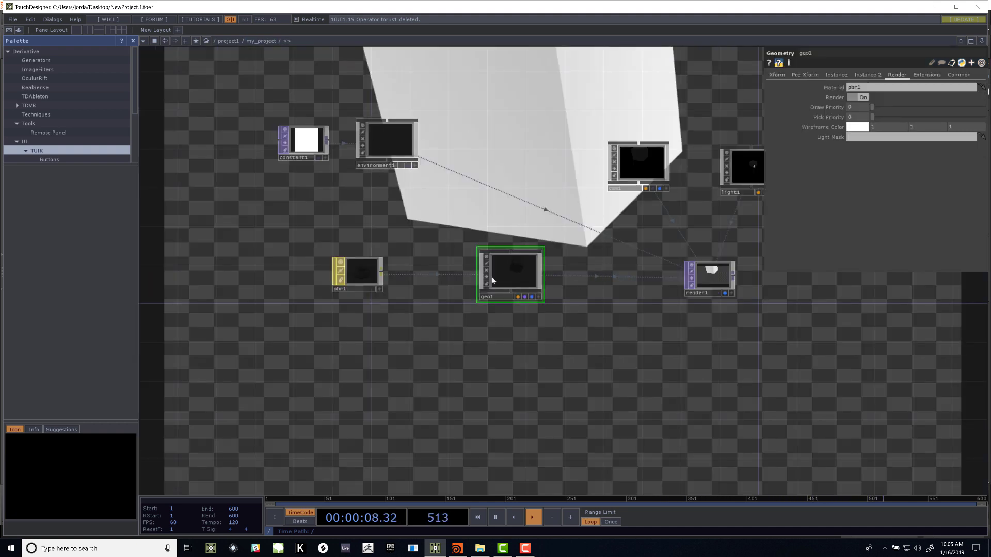
# Step: Set the Translate Y of transform1 inside geo1 to 0 and return to my_project
pyautogui.middleClick(515, 278)
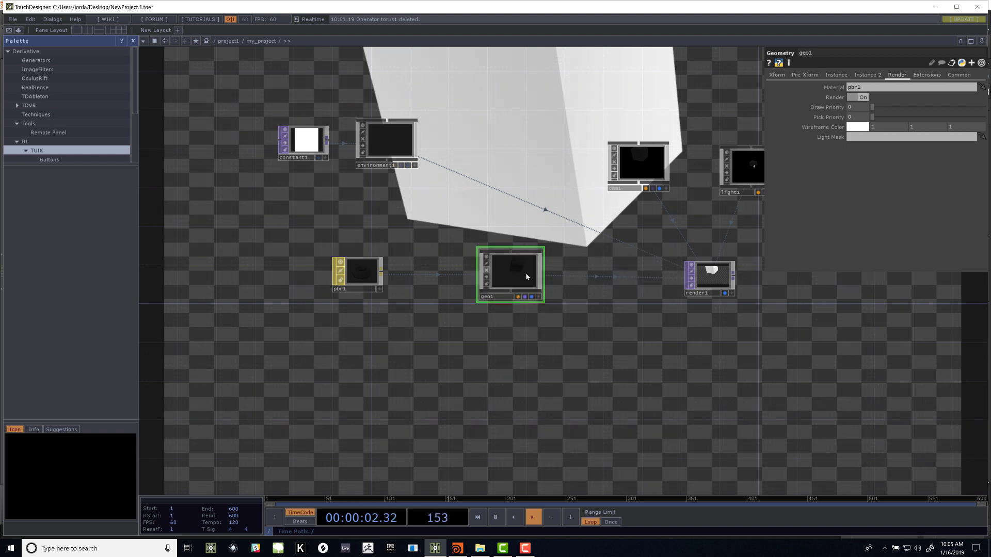
pyautogui.doubleClick(515, 288)
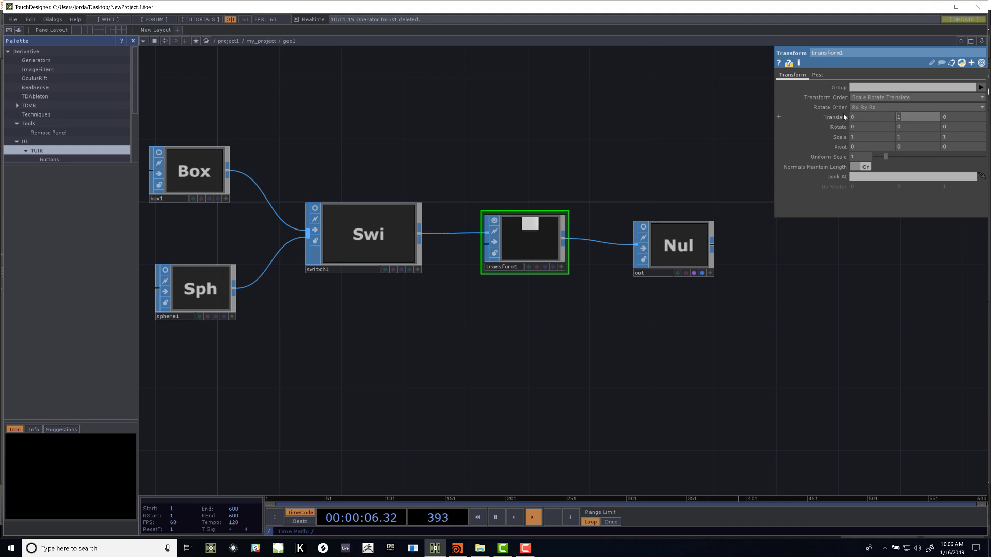
pyautogui.write('0')
pyautogui.press('Tab')
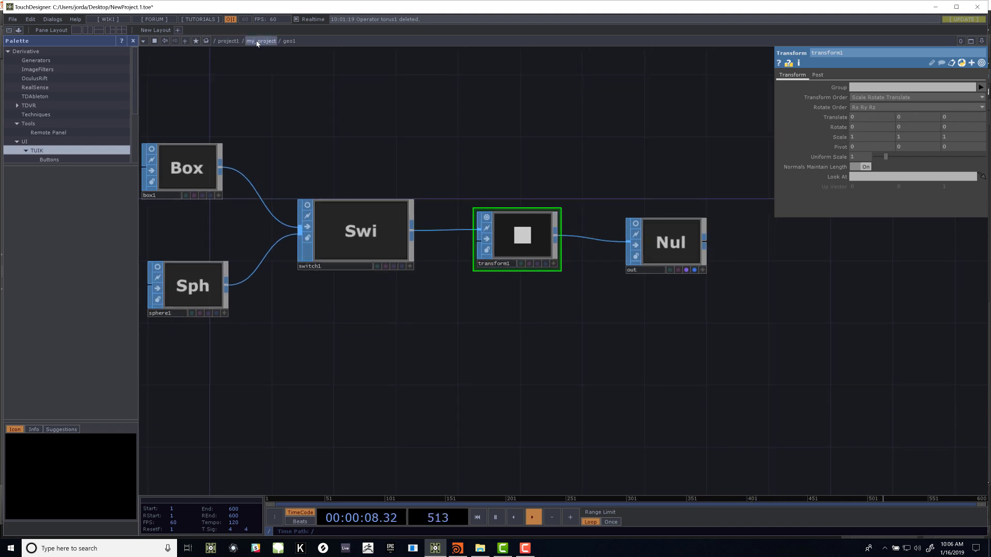
pyautogui.click(261, 41)
# Step: Inspect the operator info of geo1 and render1 in the my_project network
pyautogui.scroll(-3, 333, 347)
pyautogui.middleClick(466, 298)
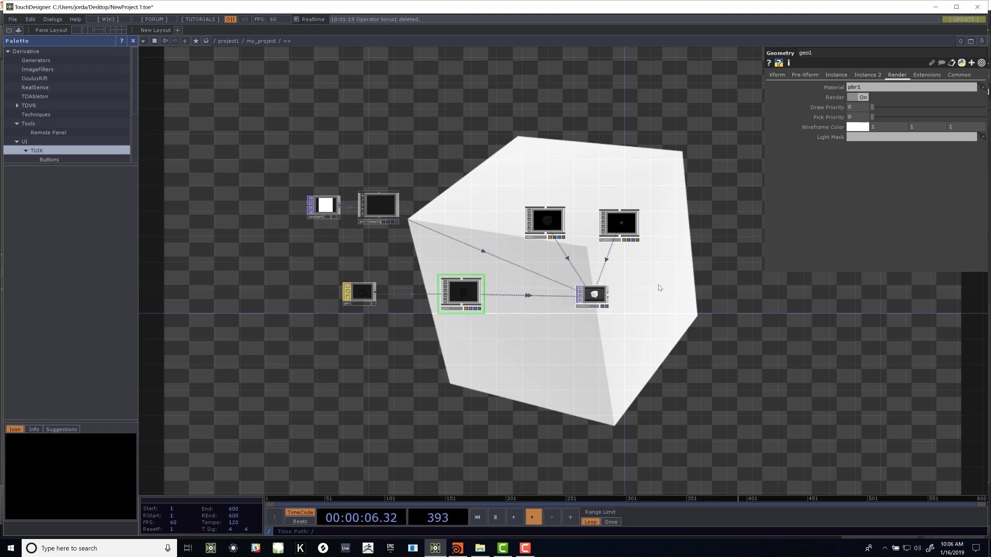
pyautogui.scroll(3, 659, 287)
pyautogui.middleClick(548, 309)
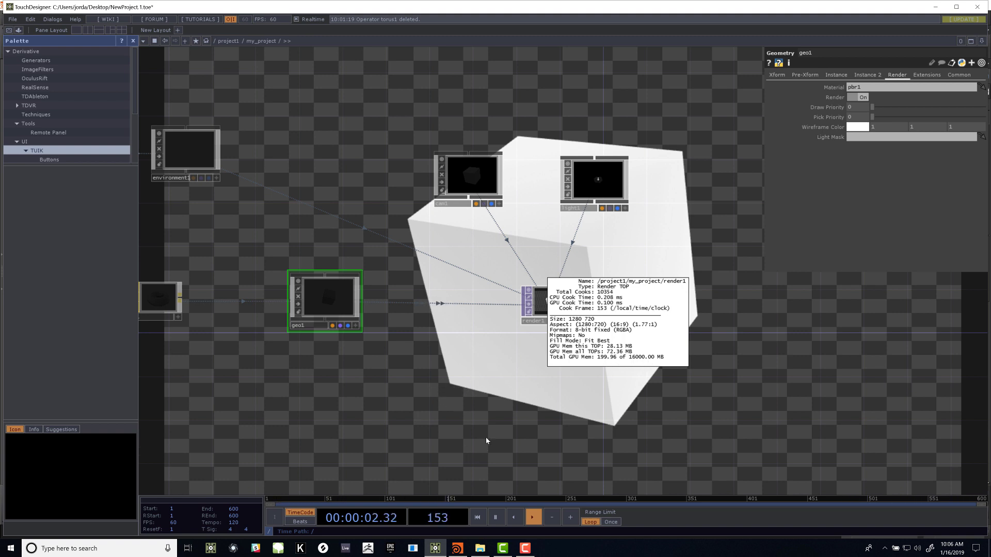
pyautogui.press('h')
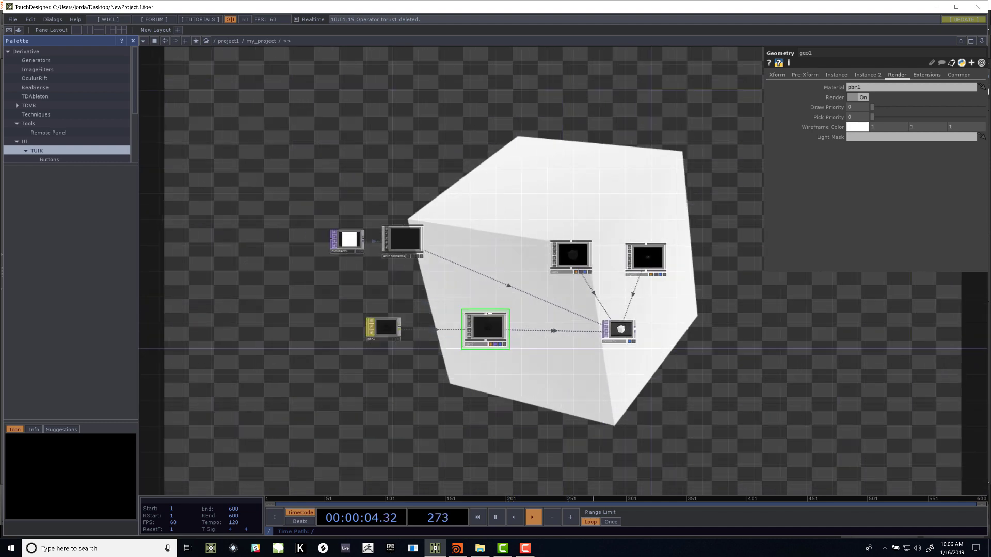
# Step: Add a Grid SOP in the empty area above constant1 in my_project
pyautogui.scroll(3, 413, 192)
pyautogui.scroll(-4, 420, 176)
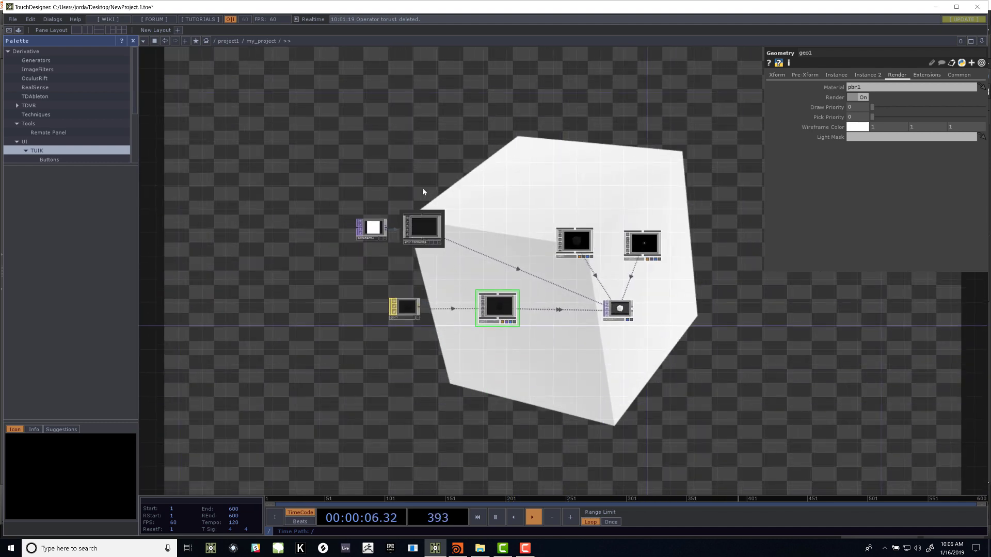
pyautogui.moveTo(376, 126); pyautogui.dragTo(336, 167)
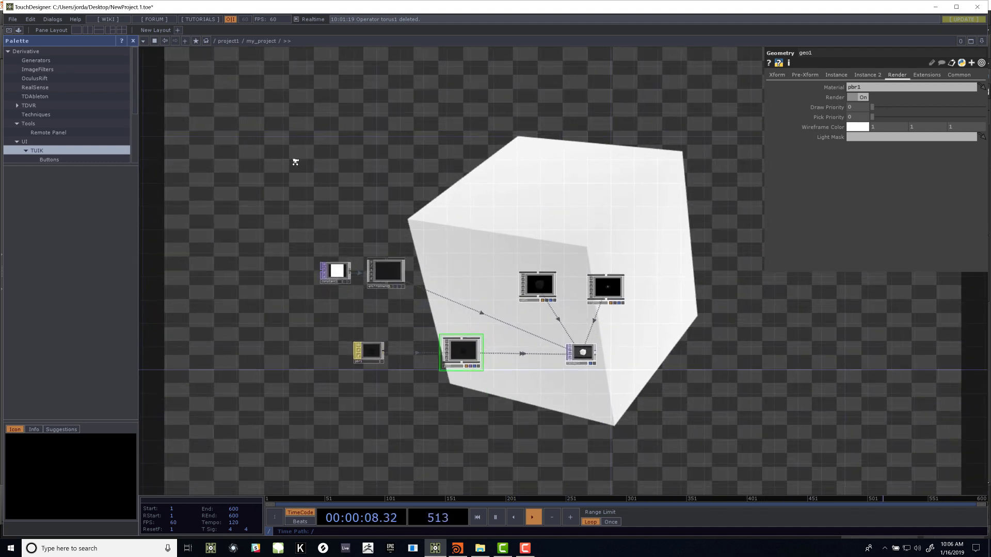
pyautogui.scroll(2, 296, 159)
pyautogui.press('Tab')
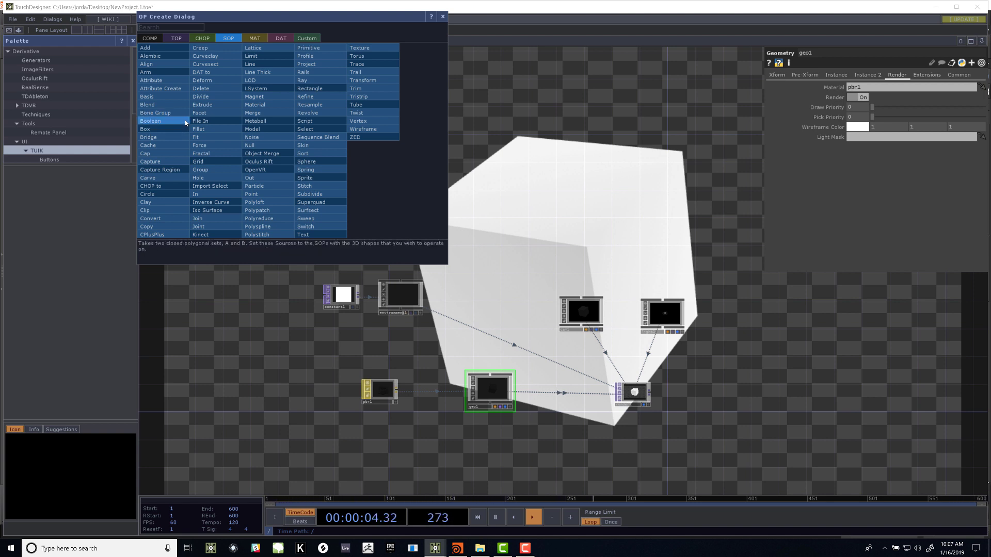
pyautogui.click(213, 161)
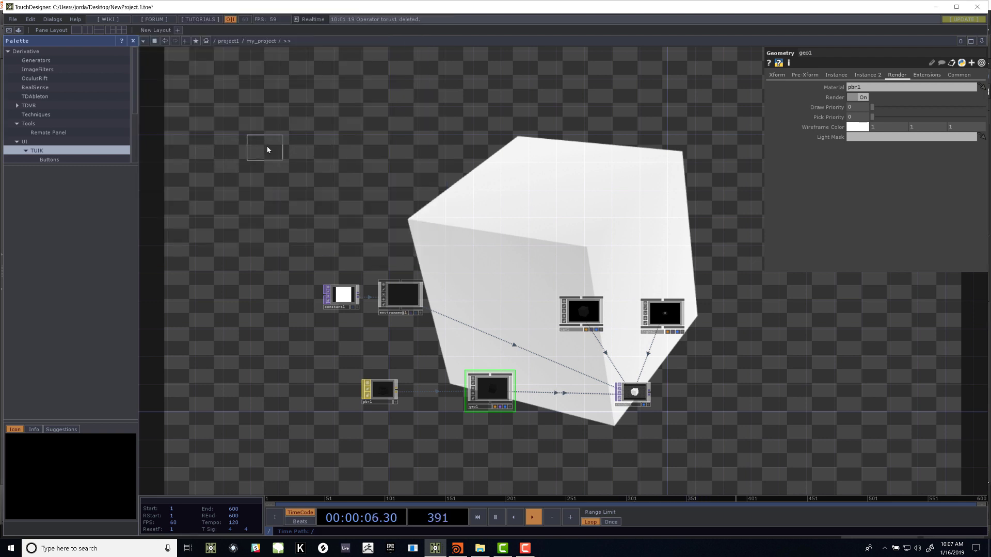
pyautogui.click(267, 149)
# Step: Turn on the point markers for all points in grid1's viewer through its display options
pyautogui.scroll(3, 305, 157)
pyautogui.scroll(-2, 331, 148)
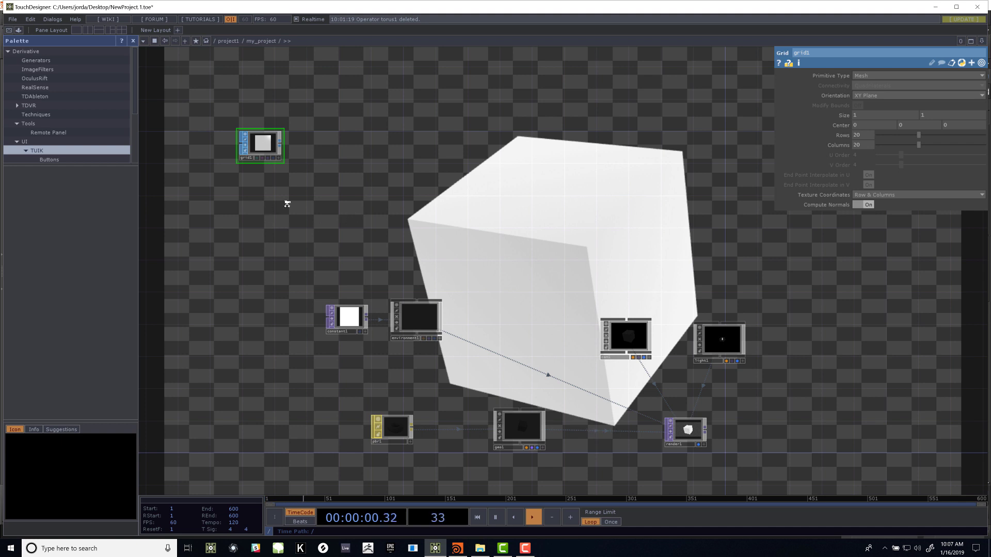
pyautogui.scroll(5, 299, 222)
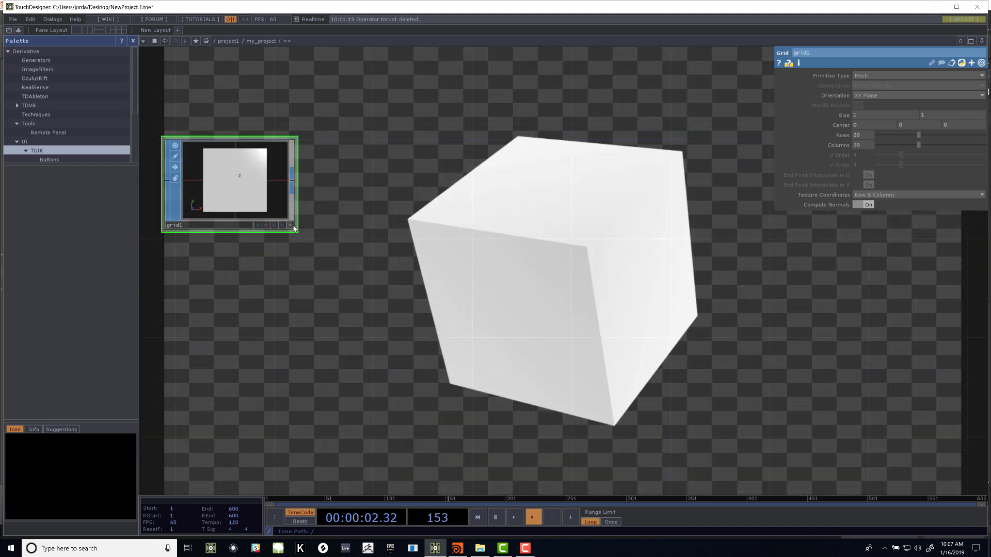
pyautogui.click(293, 228)
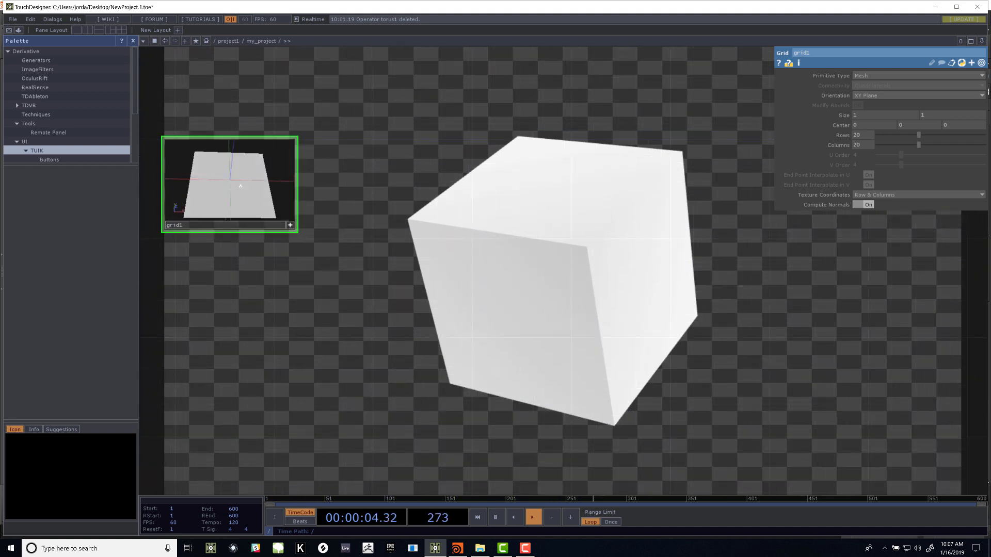
pyautogui.moveTo(240, 186); pyautogui.dragTo(236, 187)
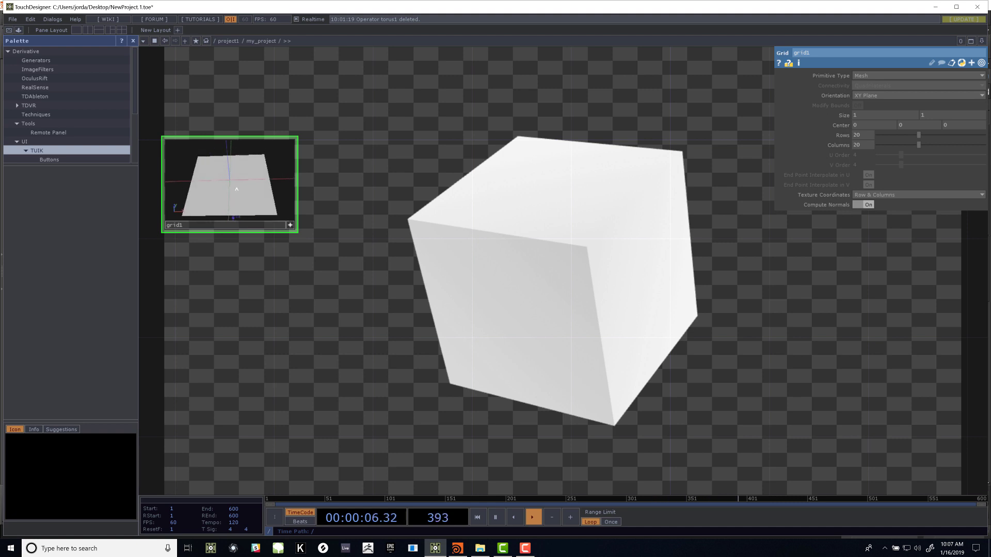
pyautogui.press('d')
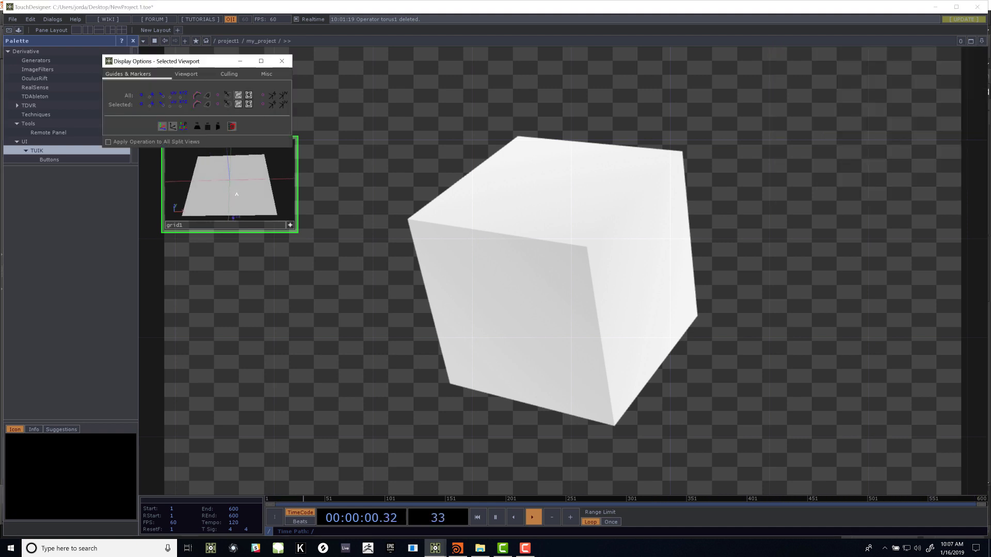
pyautogui.moveTo(236, 194); pyautogui.dragTo(238, 193)
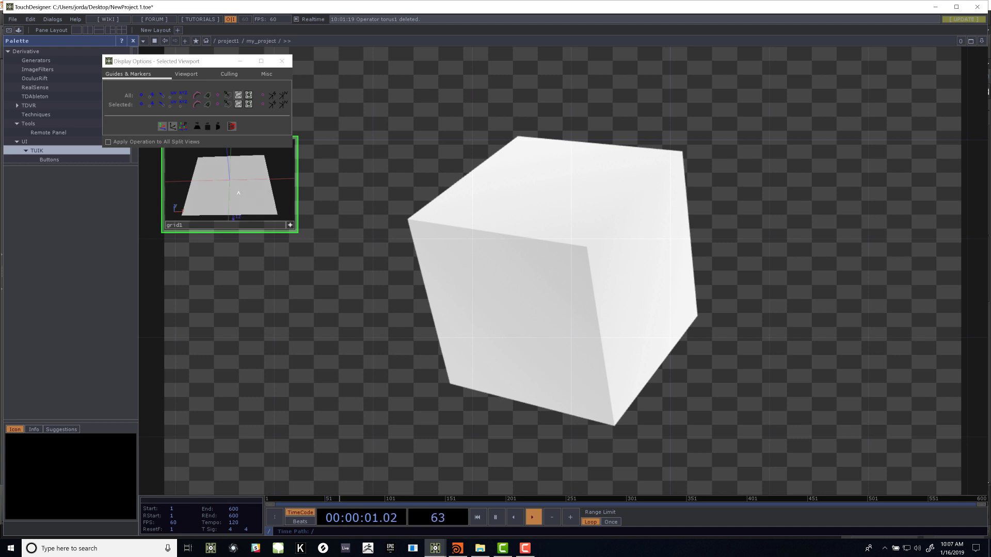
pyautogui.click(141, 96)
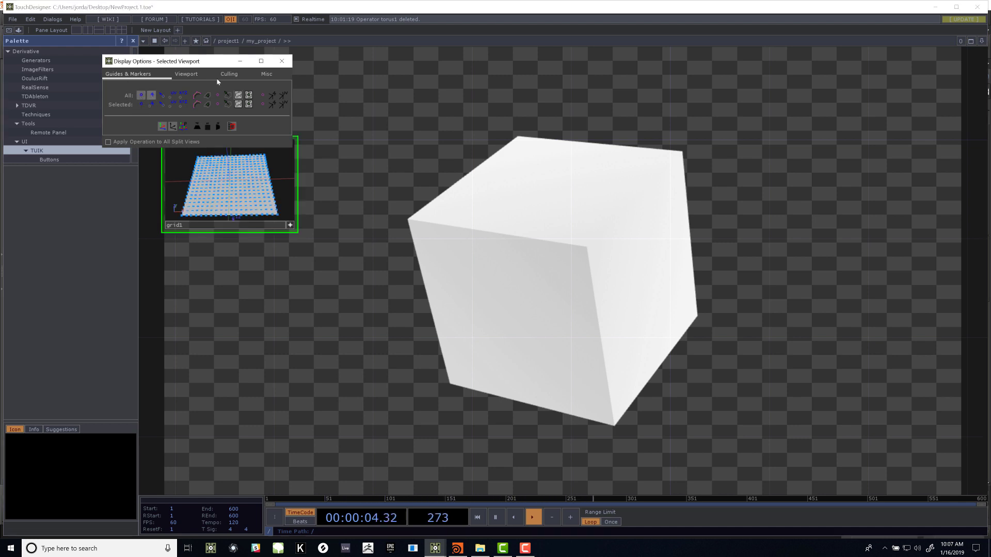
pyautogui.click(282, 62)
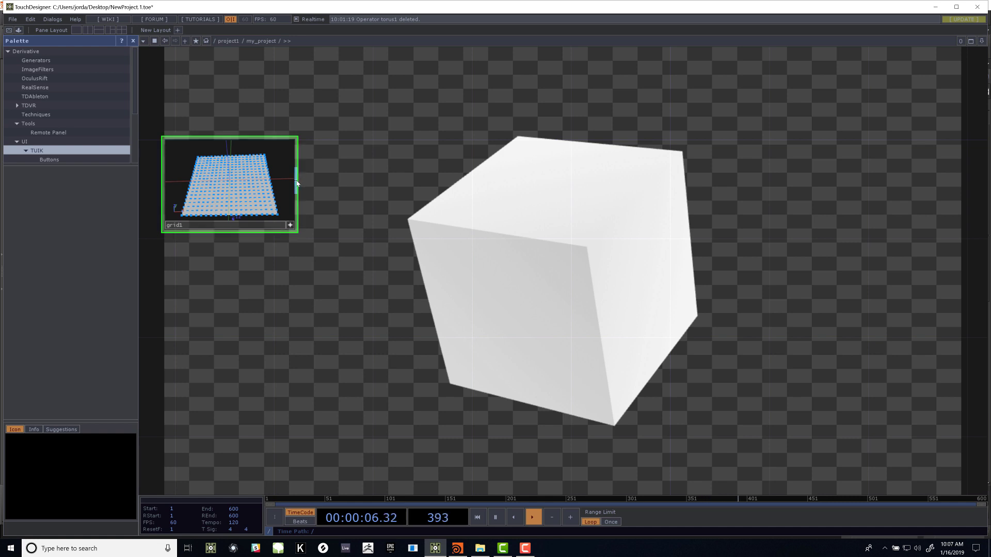
# Step: Examine grid1's points from several angles in its viewer
pyautogui.moveTo(337, 142); pyautogui.dragTo(536, 223)
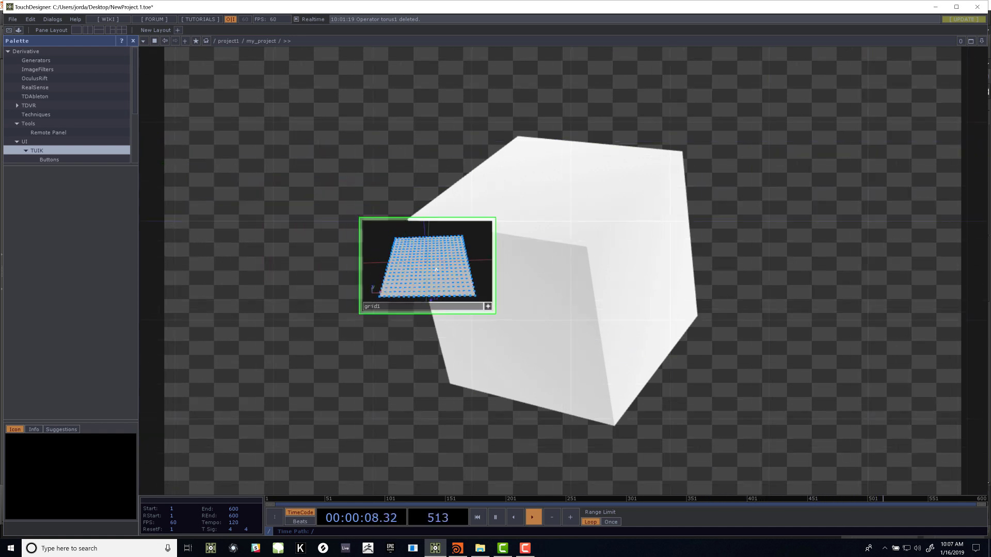
pyautogui.moveTo(421, 270); pyautogui.dragTo(465, 253)
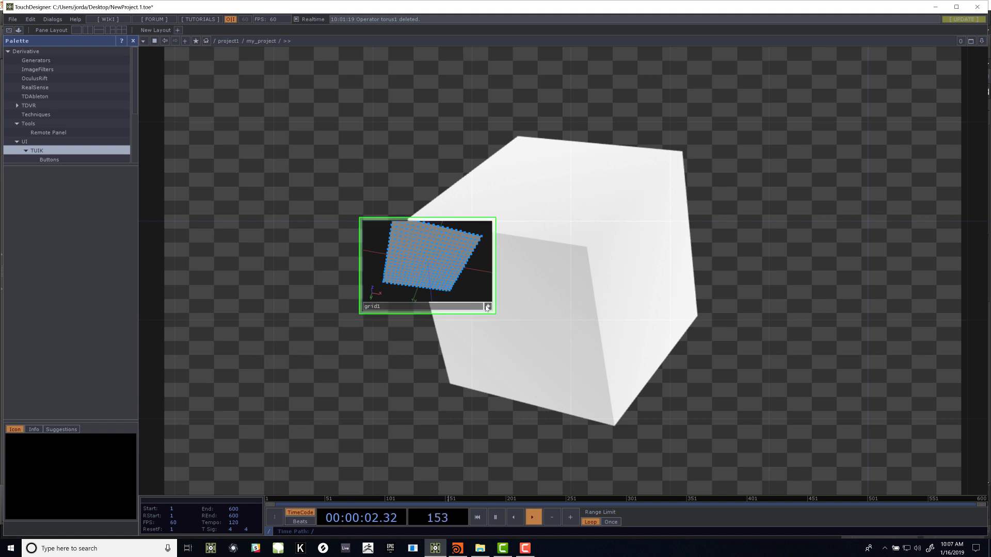
pyautogui.click(488, 307)
pyautogui.moveTo(489, 308); pyautogui.dragTo(330, 220)
pyautogui.click(329, 218)
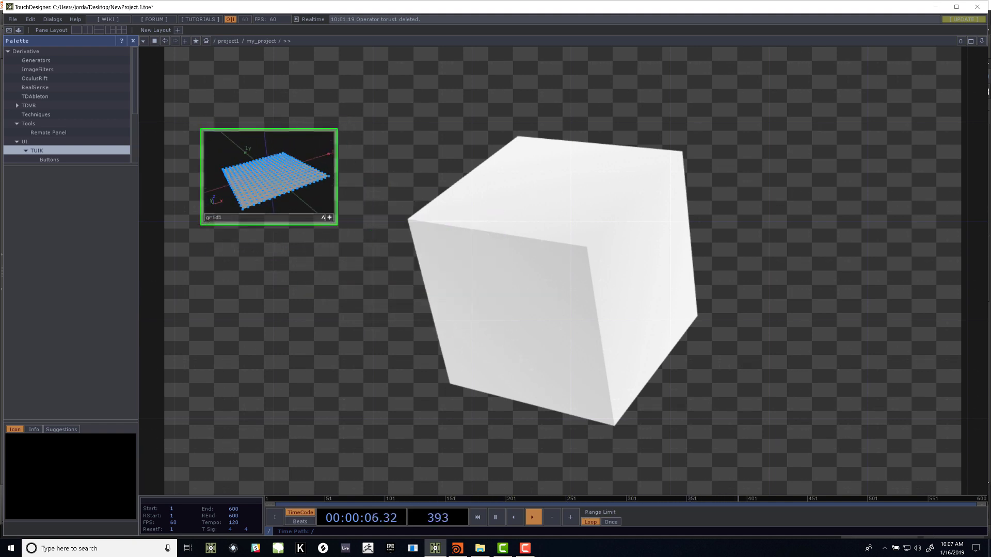
pyautogui.click(331, 221)
# Step: Add a Noise SOP beside grid1 and connect grid1's output to its input
pyautogui.press('Tab')
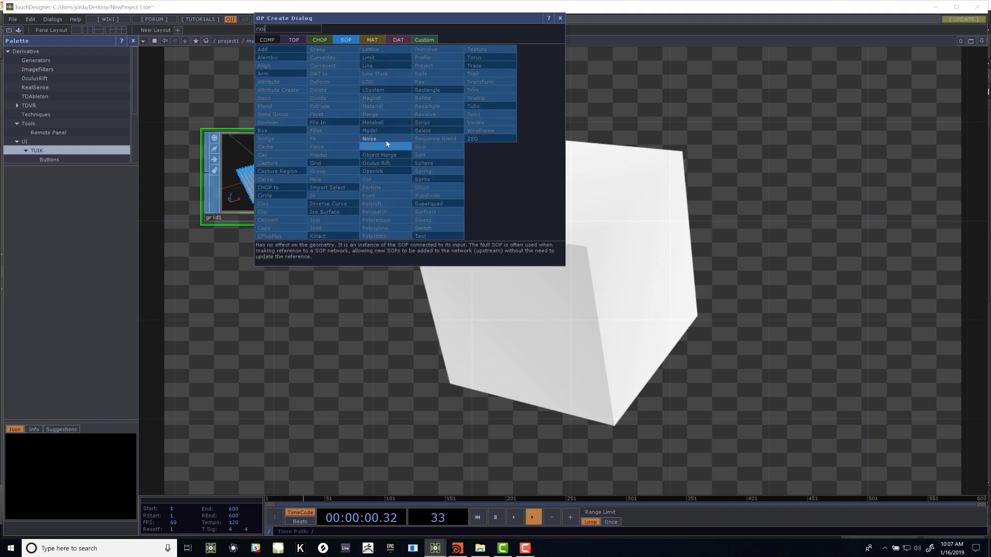
pyautogui.click(405, 148)
pyautogui.click(438, 187)
pyautogui.moveTo(333, 174); pyautogui.dragTo(373, 182)
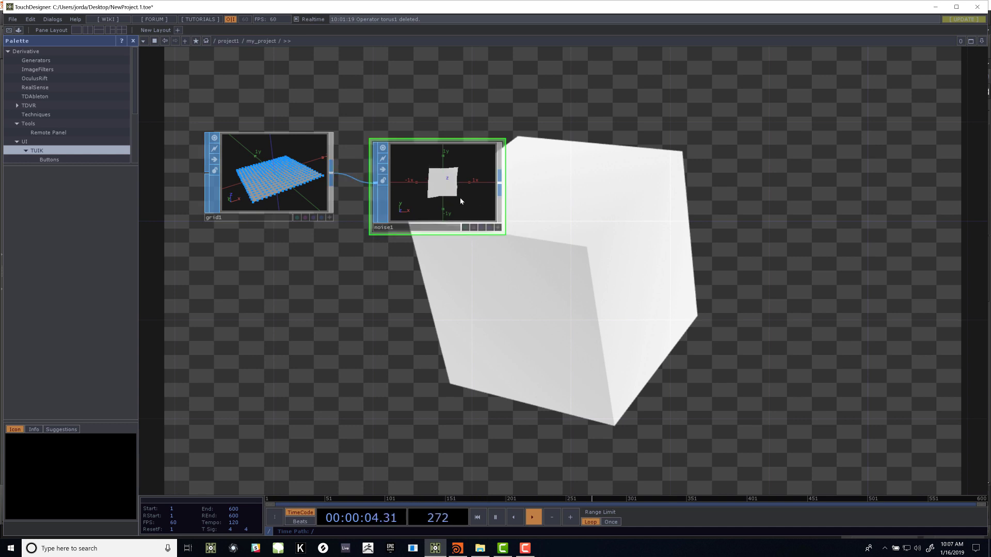
# Step: Inspect the deformed surface of noise1 from several angles in its viewer
pyautogui.moveTo(460, 198); pyautogui.dragTo(457, 190)
pyautogui.click(498, 227)
pyautogui.moveTo(482, 190); pyautogui.dragTo(515, 191, button='middle')
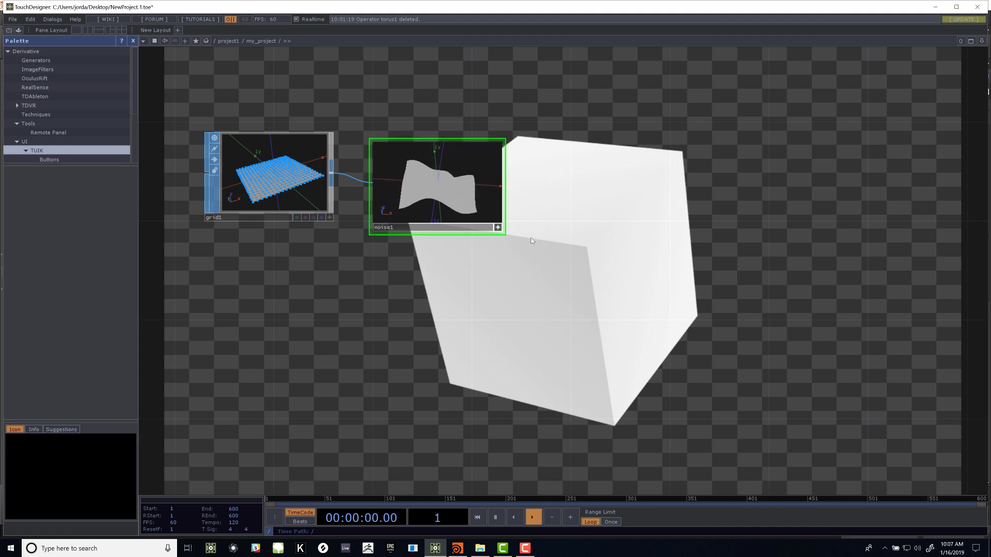
pyautogui.click(498, 227)
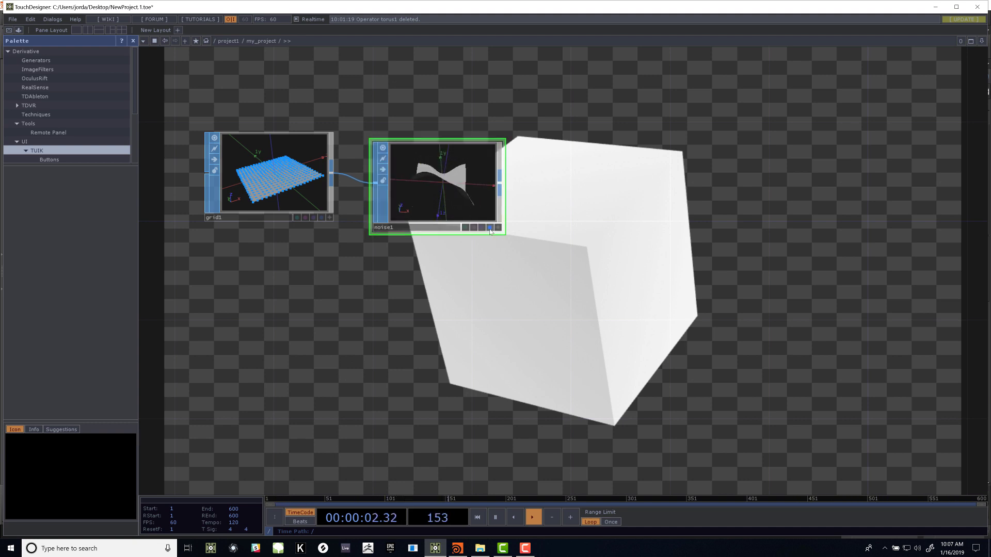
pyautogui.click(498, 228)
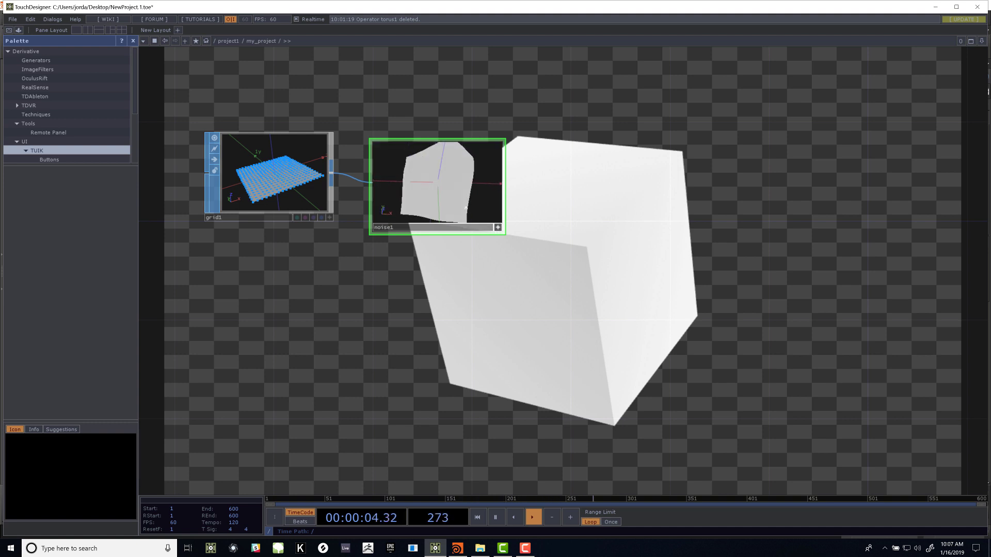
pyautogui.moveTo(454, 199); pyautogui.dragTo(473, 206)
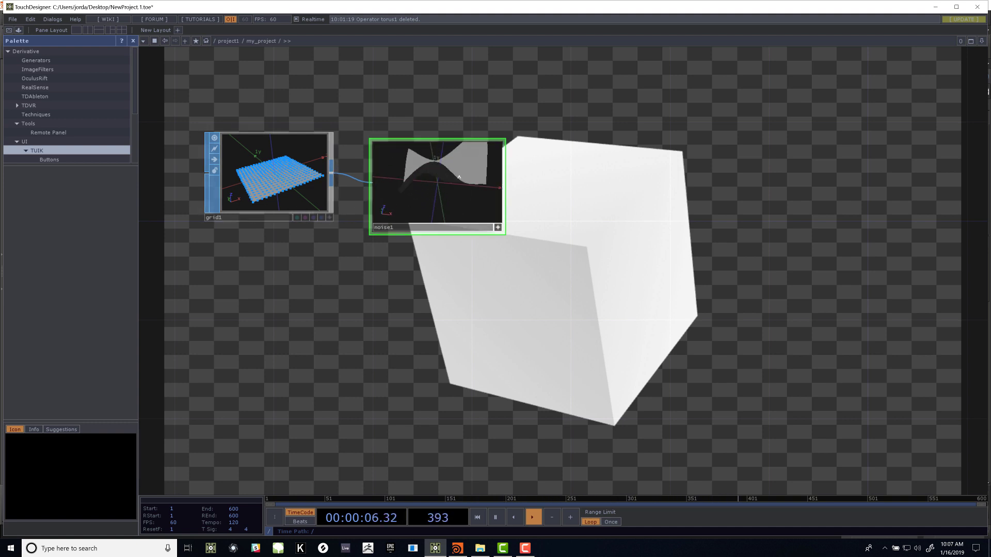
# Step: Add a SOP to CHOP after noise1 and assign noise1 as its source geometry
pyautogui.moveTo(564, 114); pyautogui.dragTo(444, 111)
pyautogui.press('Tab')
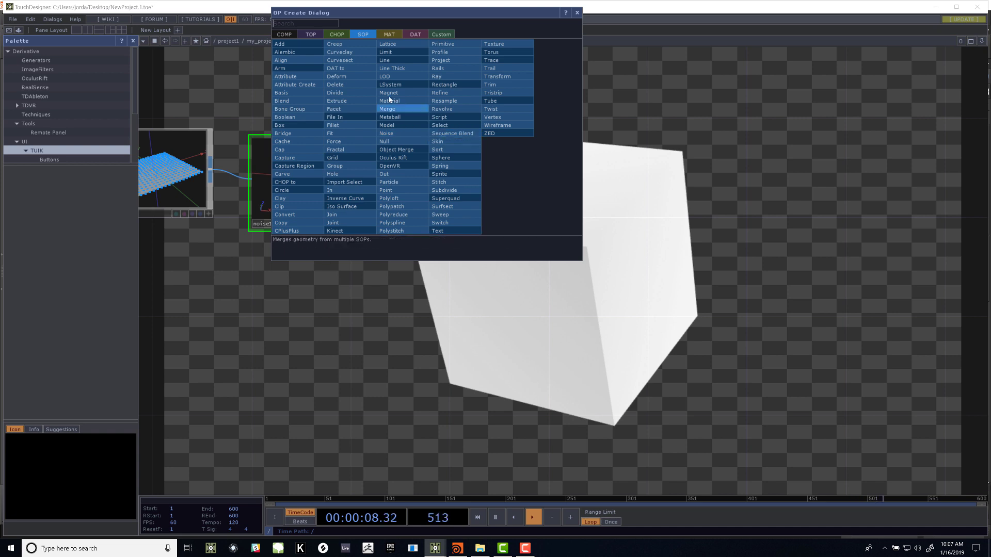
pyautogui.click(337, 35)
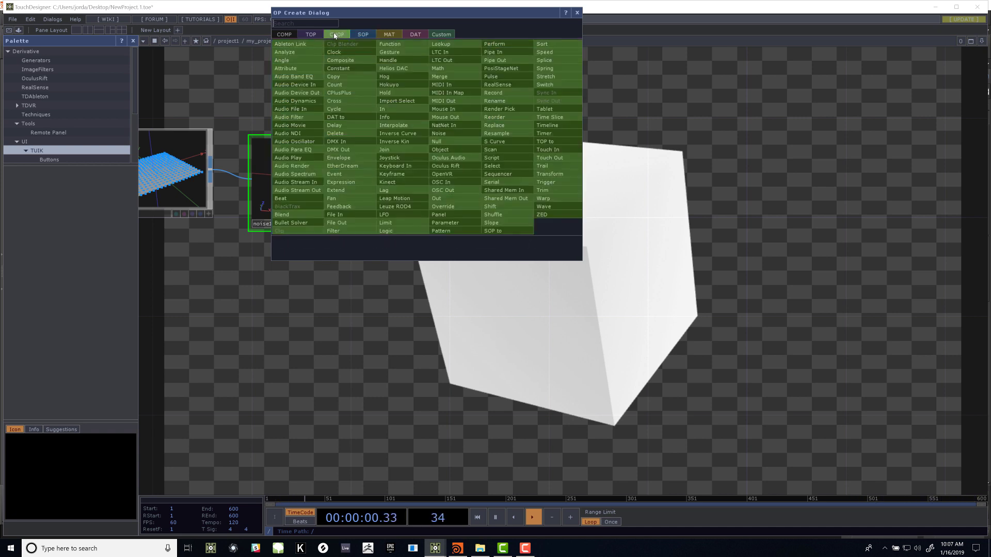
pyautogui.click(503, 232)
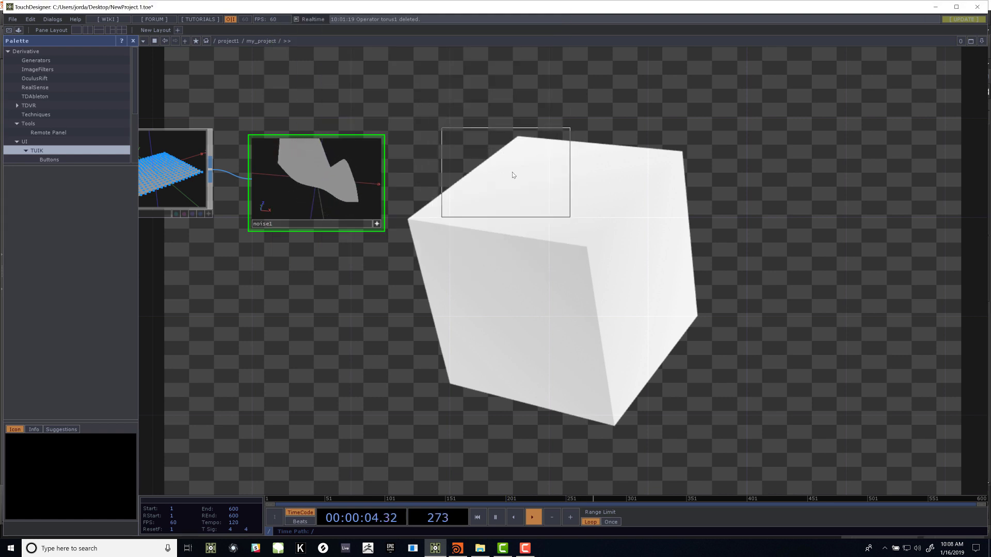
pyautogui.click(421, 204)
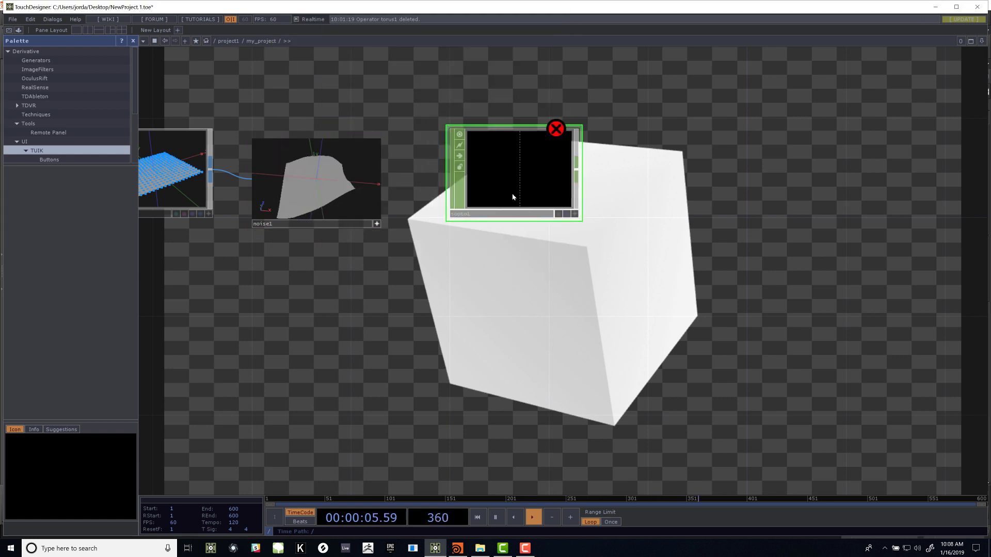
pyautogui.moveTo(513, 194)
pyautogui.mouseDown()
pyautogui.moveTo(518, 143)
pyautogui.moveTo(508, 192)
pyautogui.mouseUp()
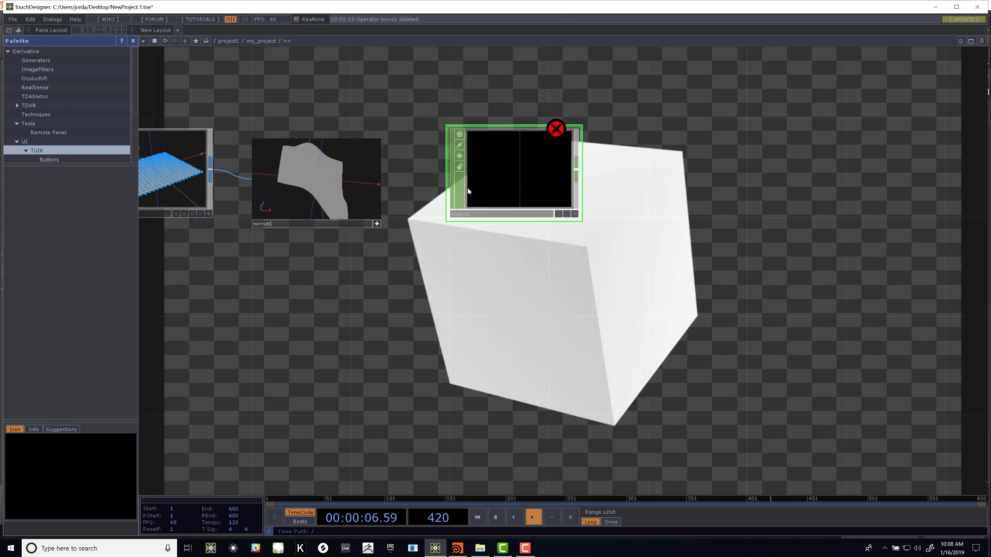
pyautogui.click(376, 223)
pyautogui.moveTo(379, 178); pyautogui.dragTo(474, 170)
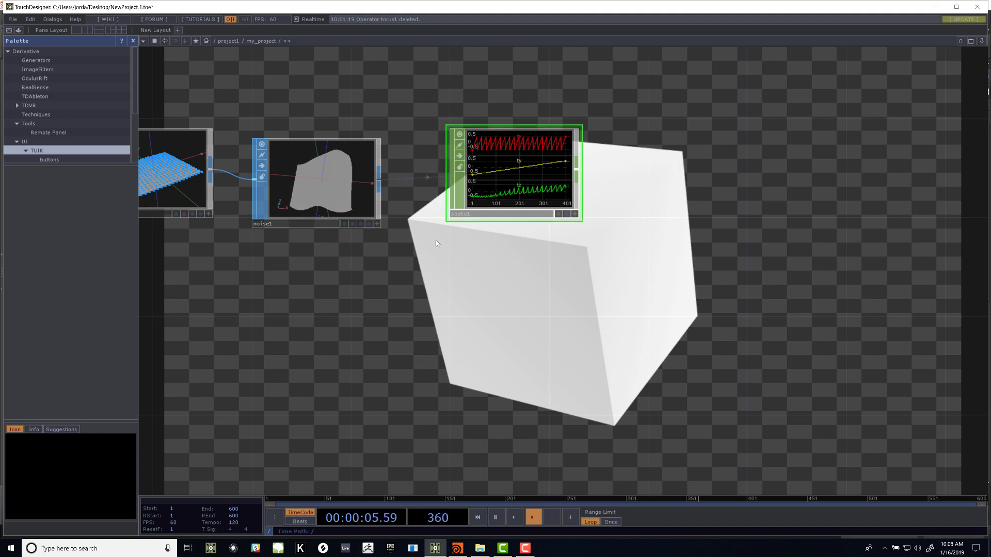
# Step: Examine the position channel curves in sopto1 alongside the noise1 surface they come from
pyautogui.scroll(-4, 331, 154)
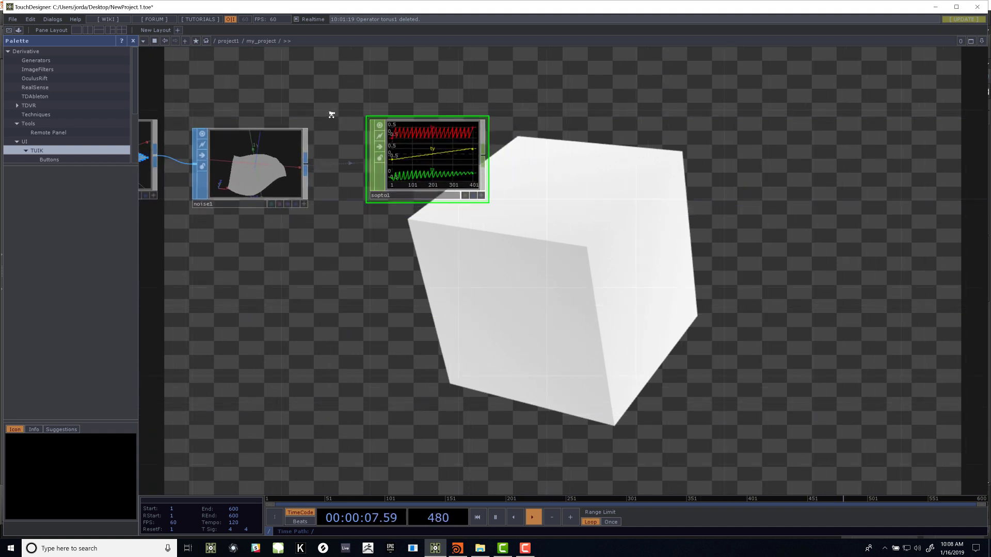
pyautogui.moveTo(319, 230); pyautogui.dragTo(498, 191)
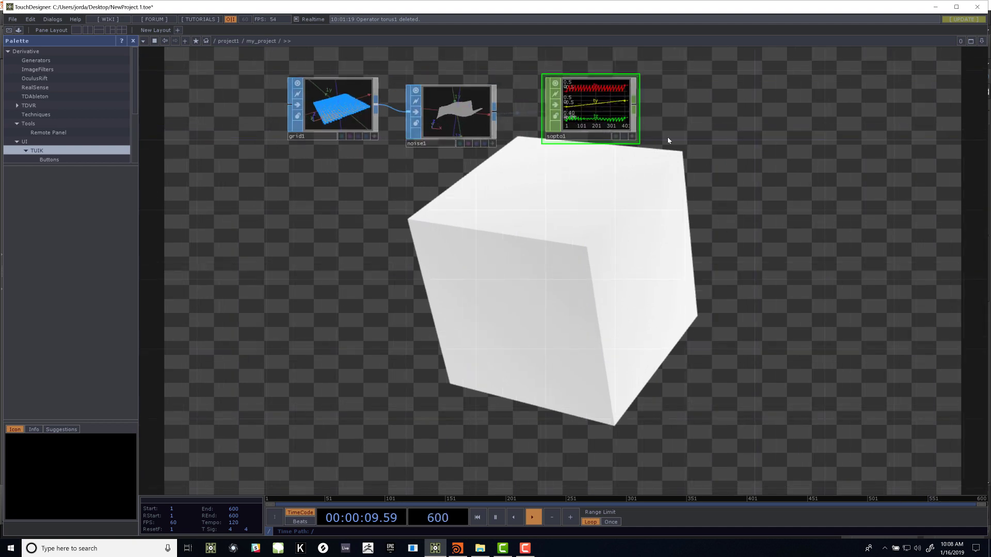
pyautogui.scroll(4, 743, 134)
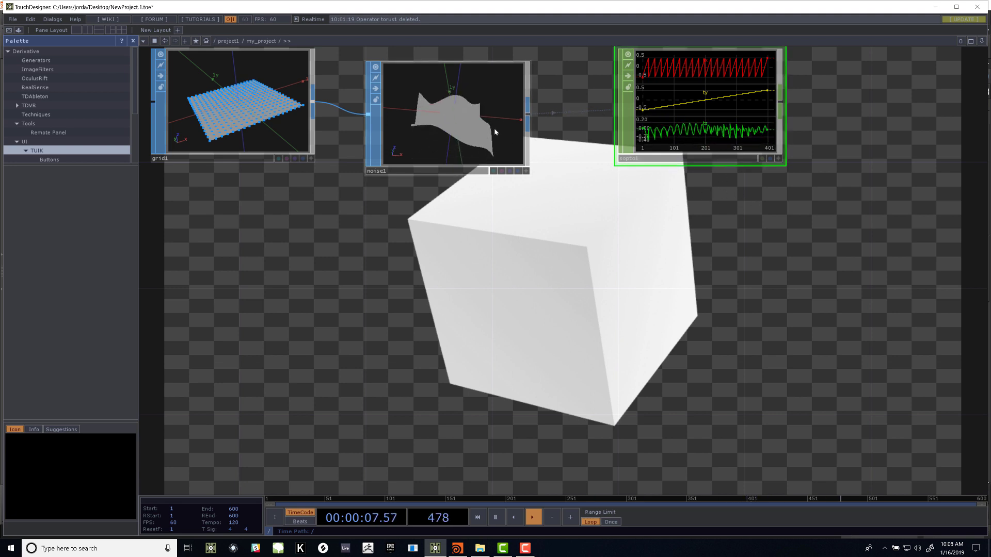
pyautogui.scroll(5, 821, 106)
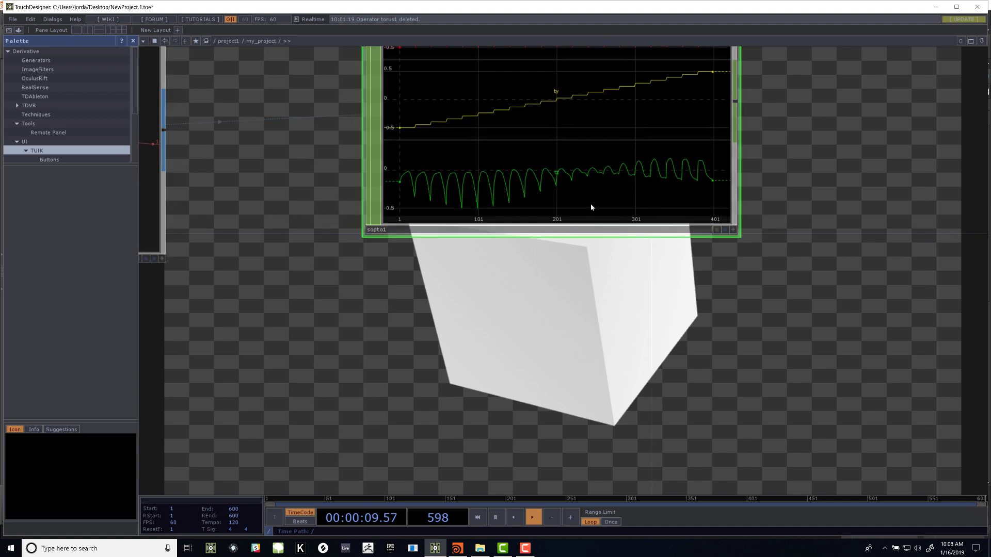
pyautogui.middleClick(629, 156)
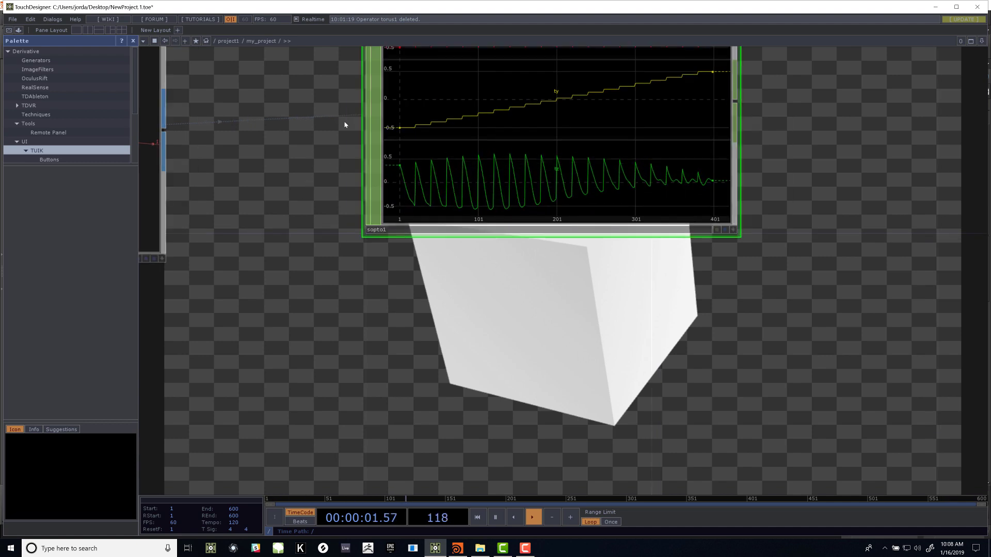
pyautogui.moveTo(325, 122); pyautogui.dragTo(378, 152)
pyautogui.scroll(-5, 378, 155)
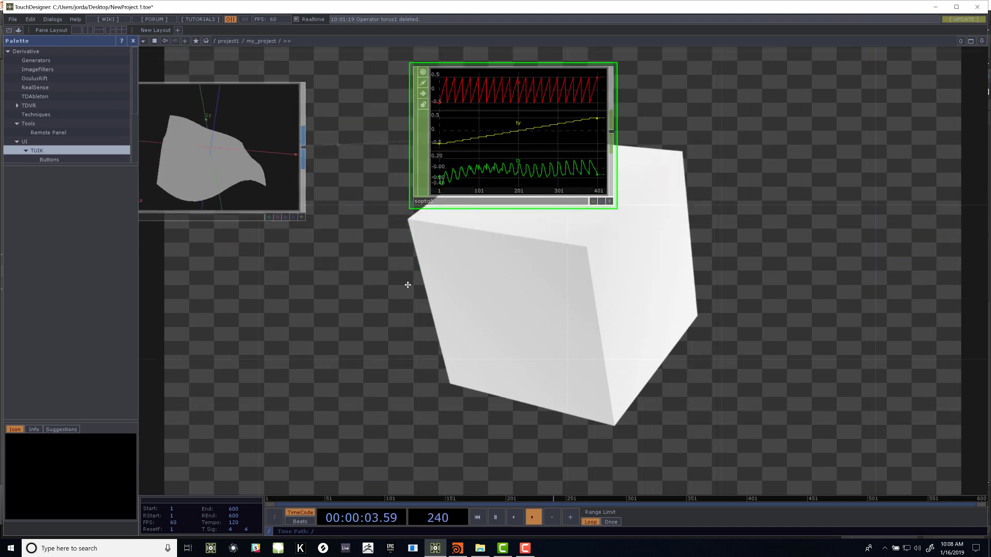
pyautogui.scroll(-2, 487, 225)
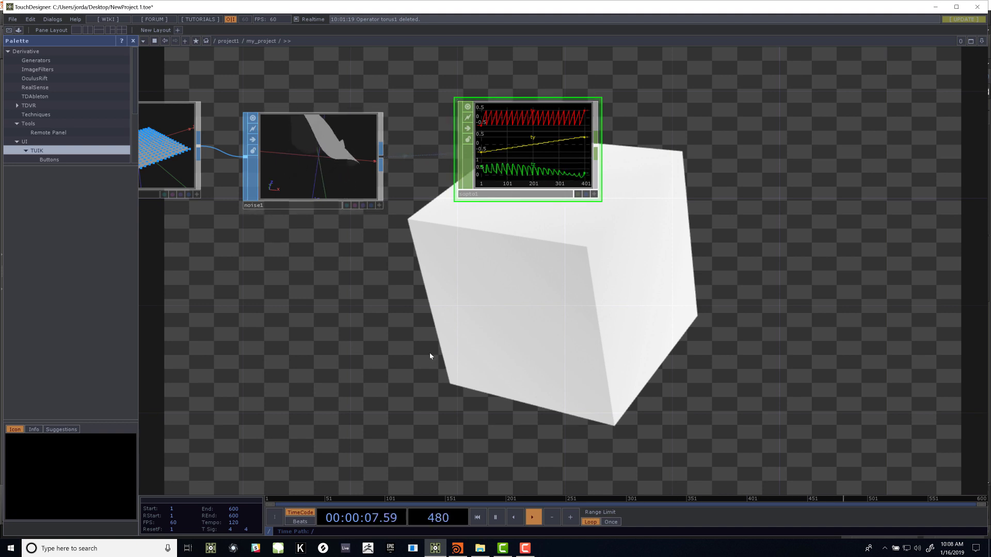
pyautogui.scroll(-3, 413, 371)
pyautogui.scroll(-1, 393, 389)
pyautogui.moveTo(394, 365); pyautogui.dragTo(441, 273)
# Step: Add a Null CHOP after sopto1, connect sopto1's output to it and align it in the same row
pyautogui.scroll(5, 609, 219)
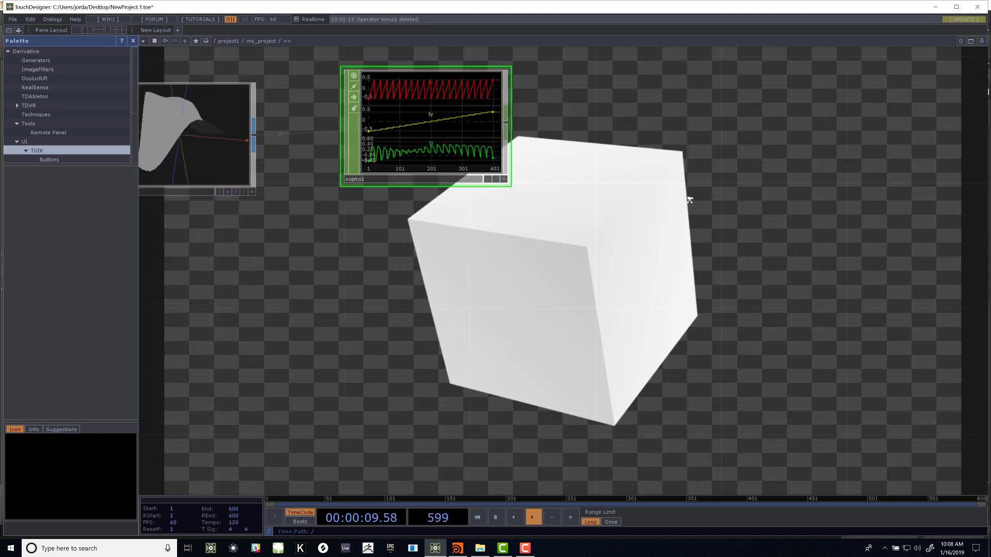
pyautogui.press('Tab')
pyautogui.write('nu')
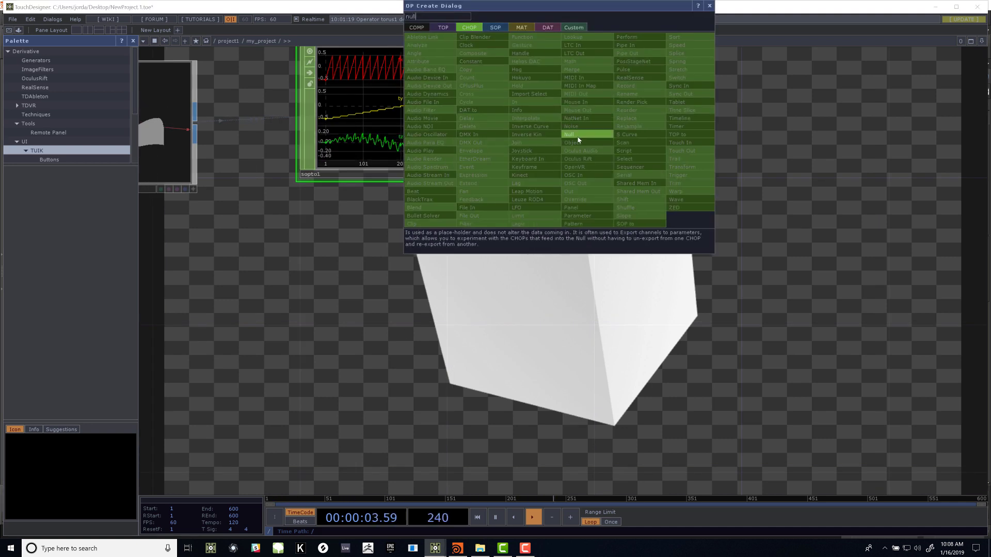
pyautogui.click(569, 134)
pyautogui.click(712, 129)
pyautogui.moveTo(489, 108); pyautogui.dragTo(732, 120)
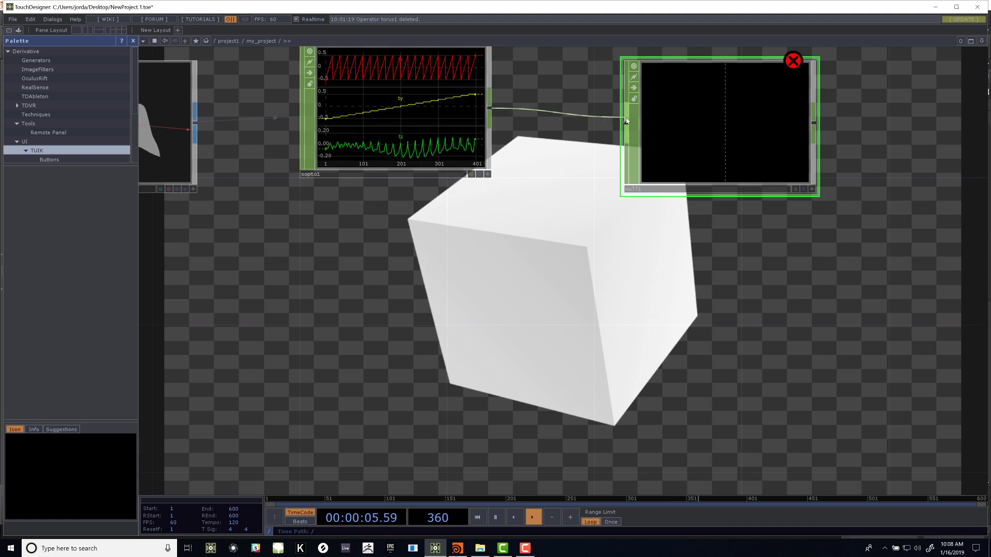
pyautogui.moveTo(682, 194); pyautogui.dragTo(711, 179)
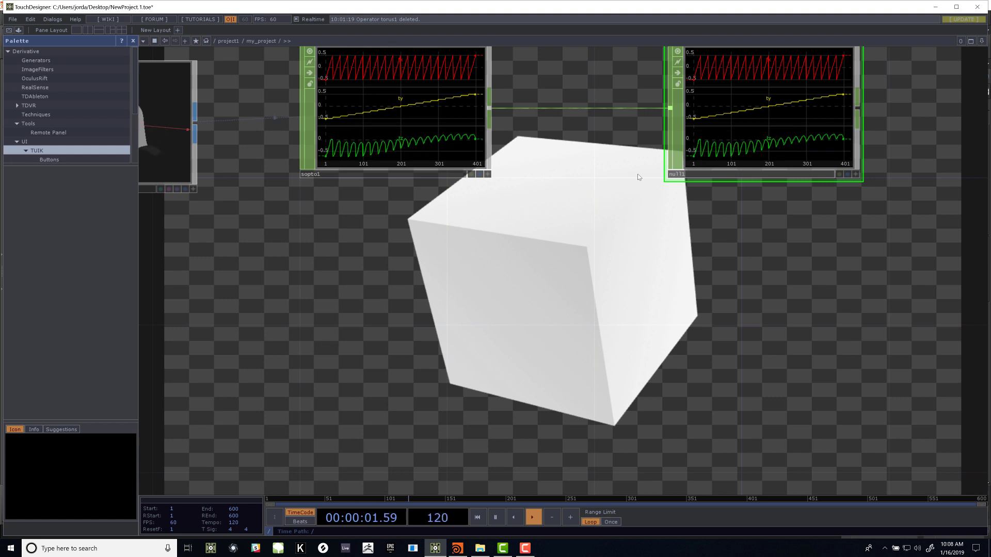
# Step: Rename the Null CHOP connected after sopto1 to INST_OUT
pyautogui.write('N')
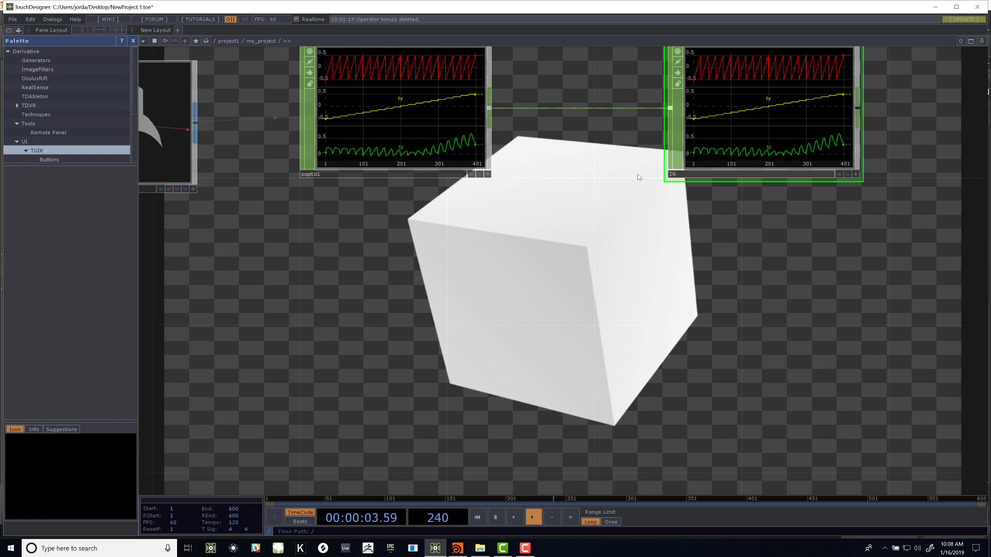
pyautogui.write('ST')
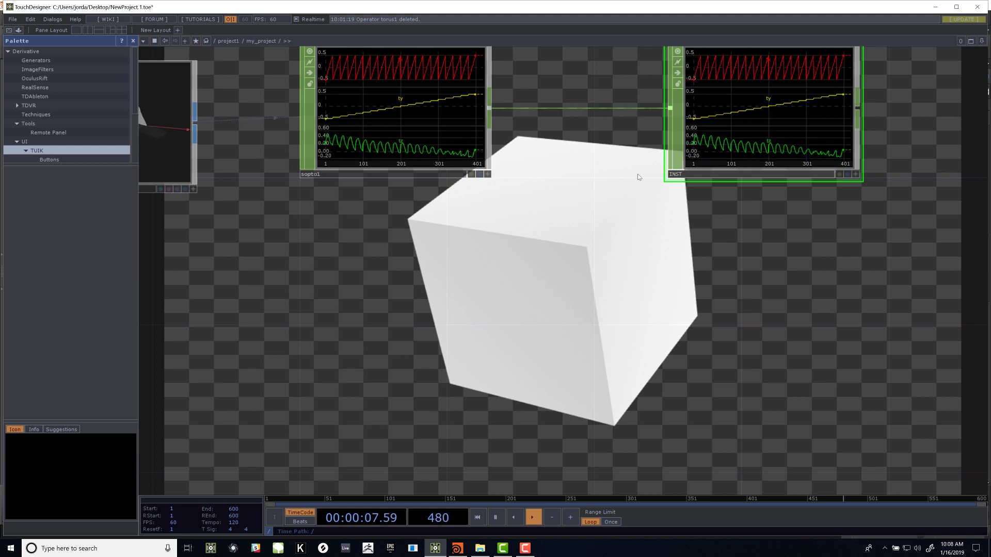
pyautogui.write('_')
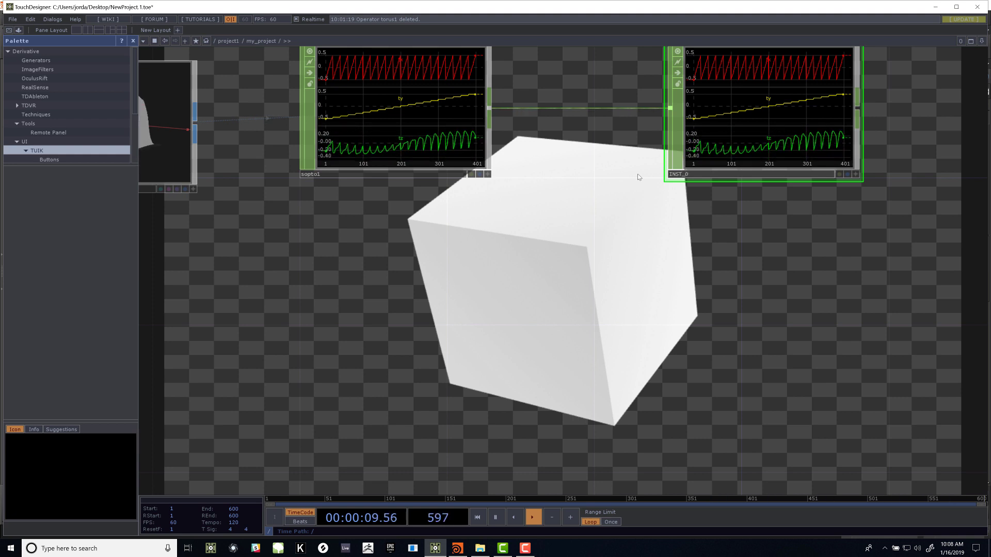
pyautogui.write('OUT')
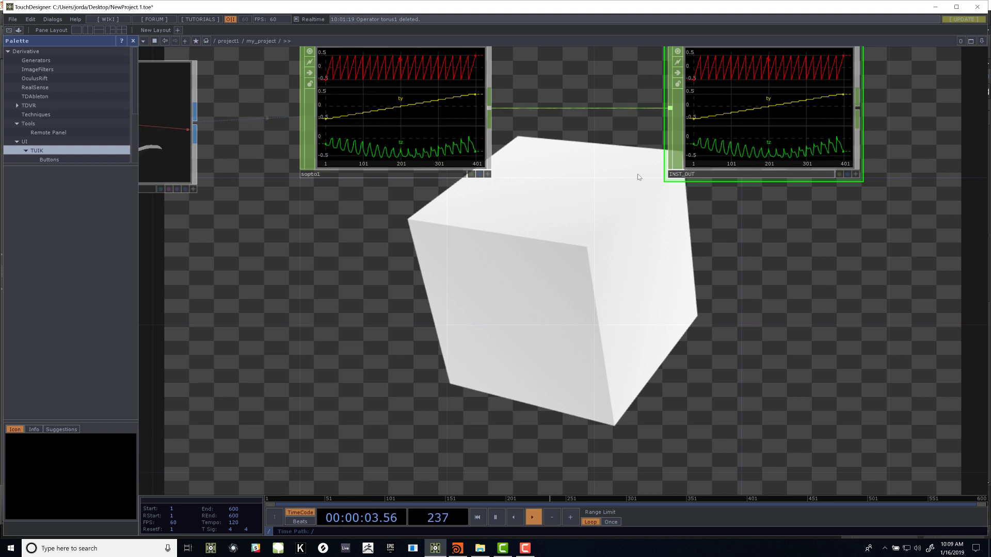
pyautogui.moveTo(369, 367); pyautogui.dragTo(370, 367)
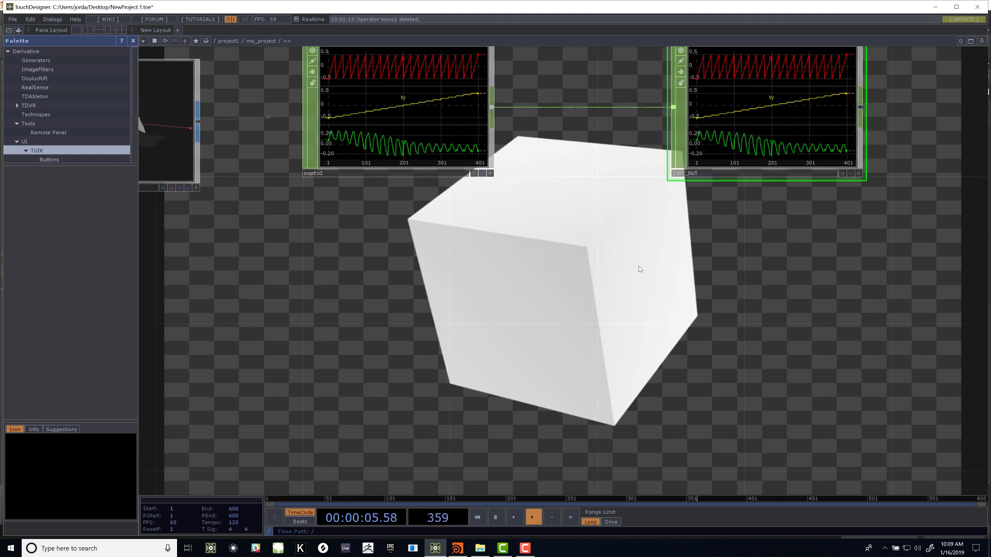
# Step: Set noise1's Z translate expression to absTime.seconds*.1 to slow the noise animation
pyautogui.scroll(-5, 635, 263)
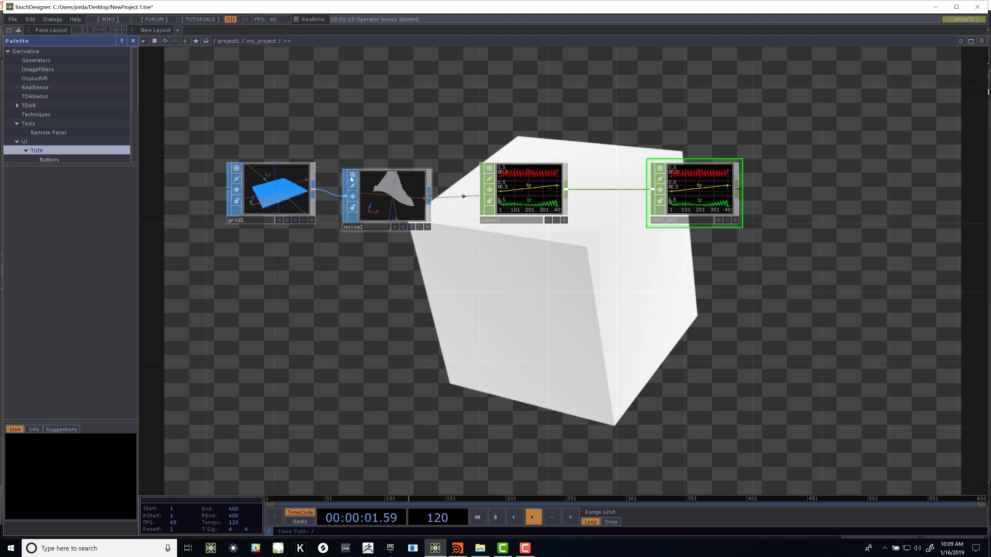
pyautogui.click(382, 199)
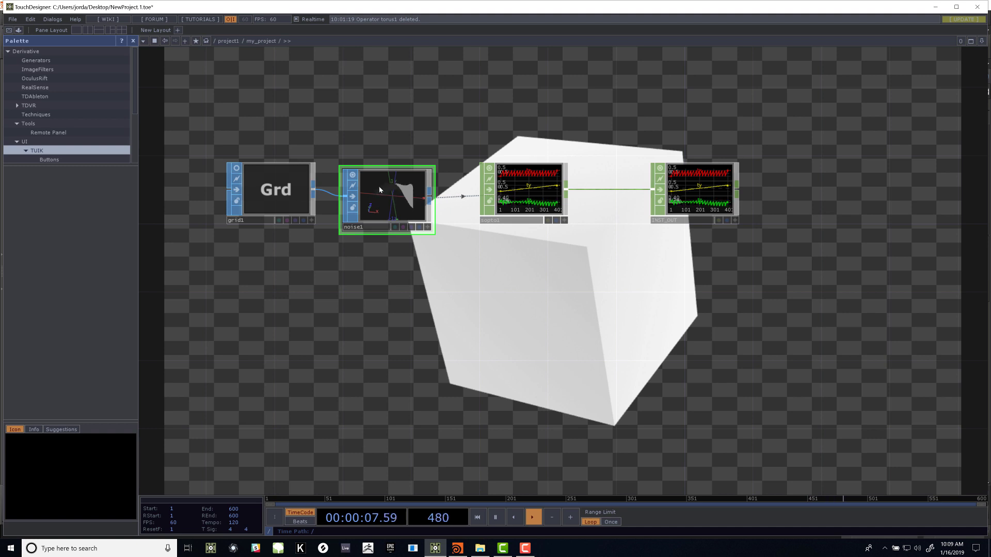
pyautogui.press('p')
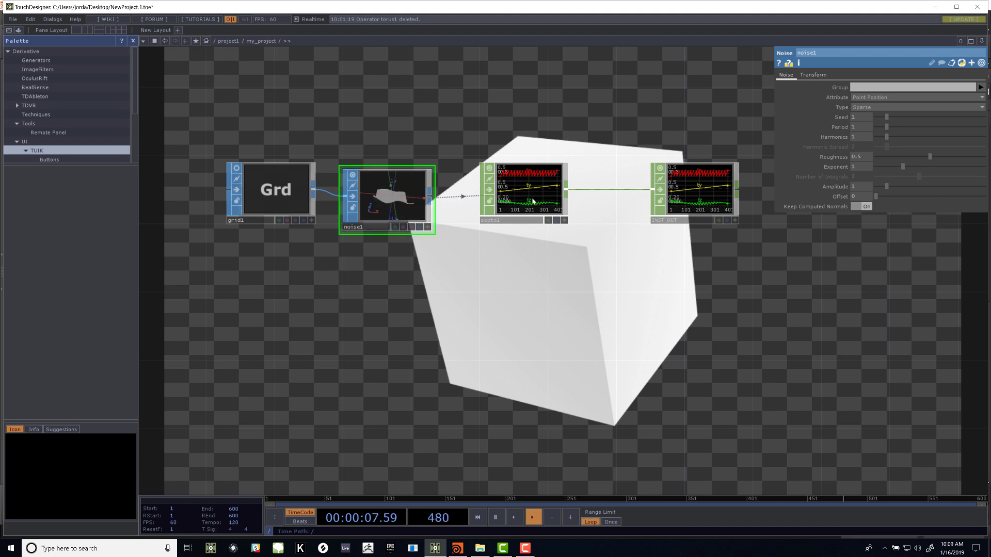
pyautogui.click(813, 75)
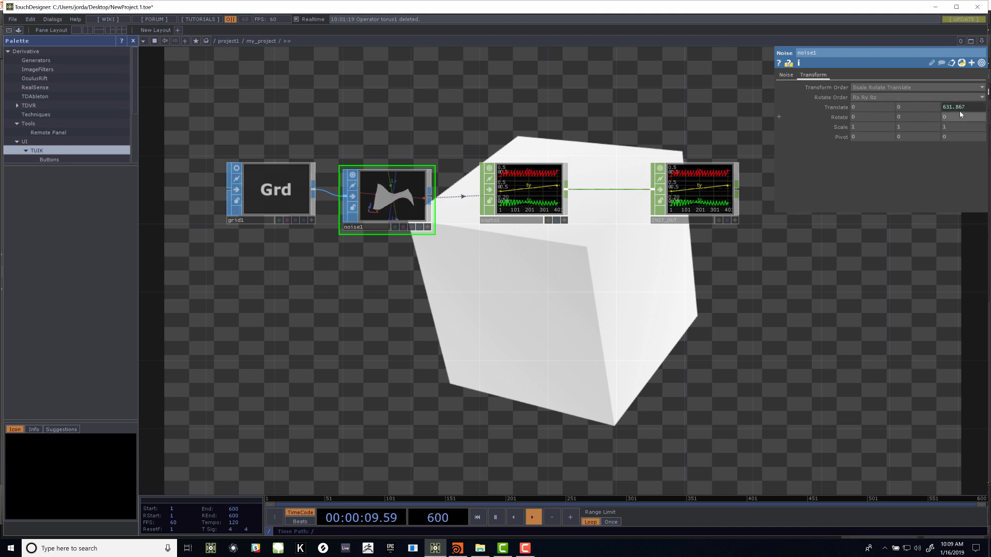
pyautogui.click(838, 107)
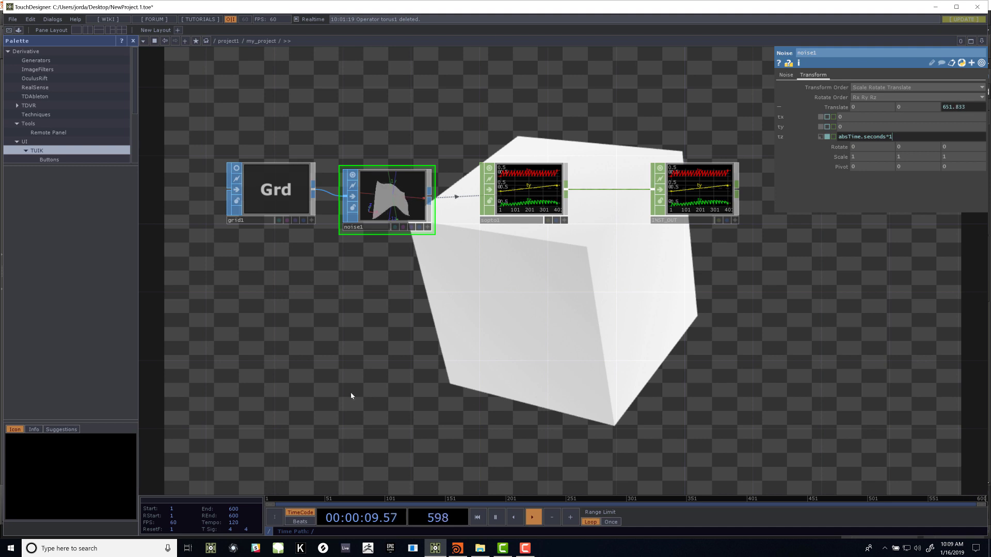
pyautogui.click(354, 365)
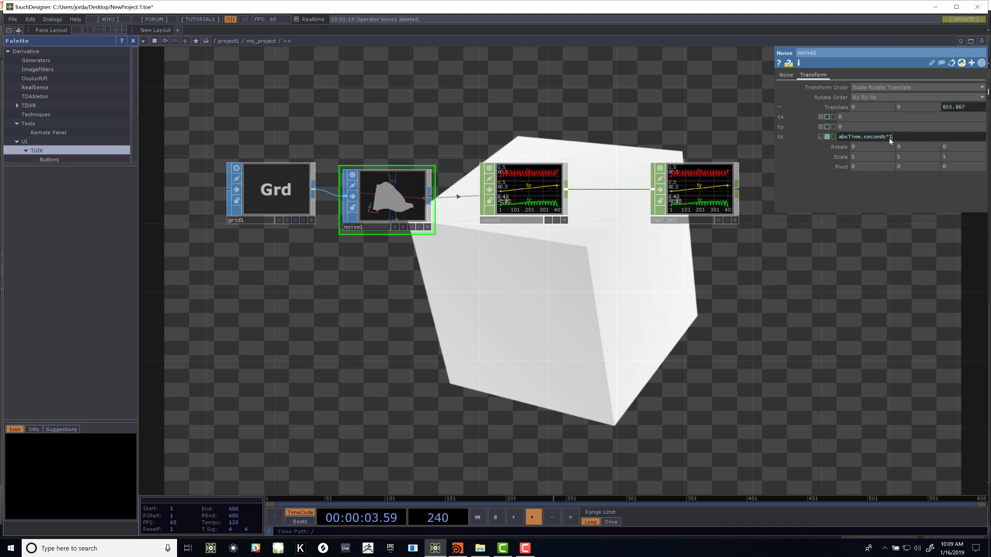
pyautogui.write('.')
pyautogui.press('Return')
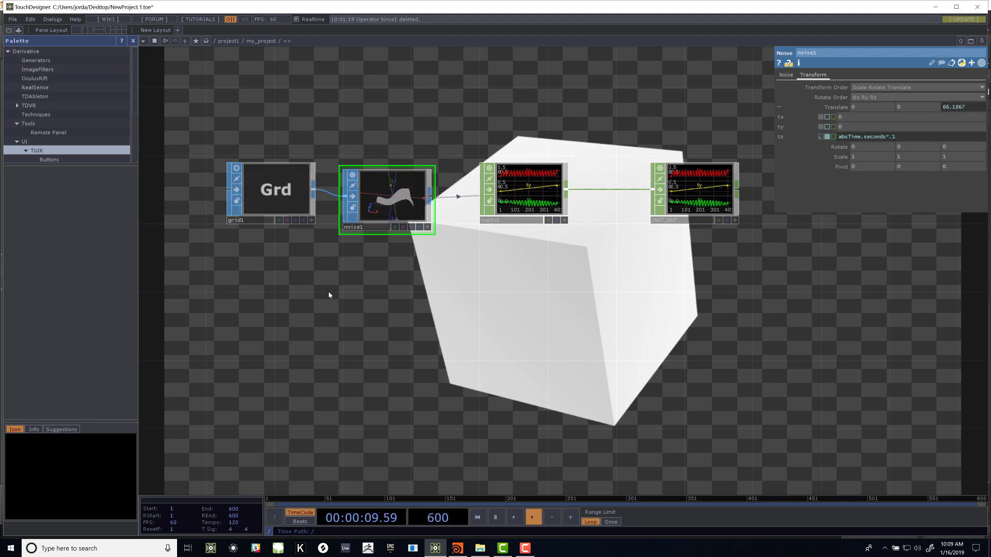
# Step: Save the project to the Desktop under the new file name CHOPS_01
pyautogui.scroll(-4, 553, 288)
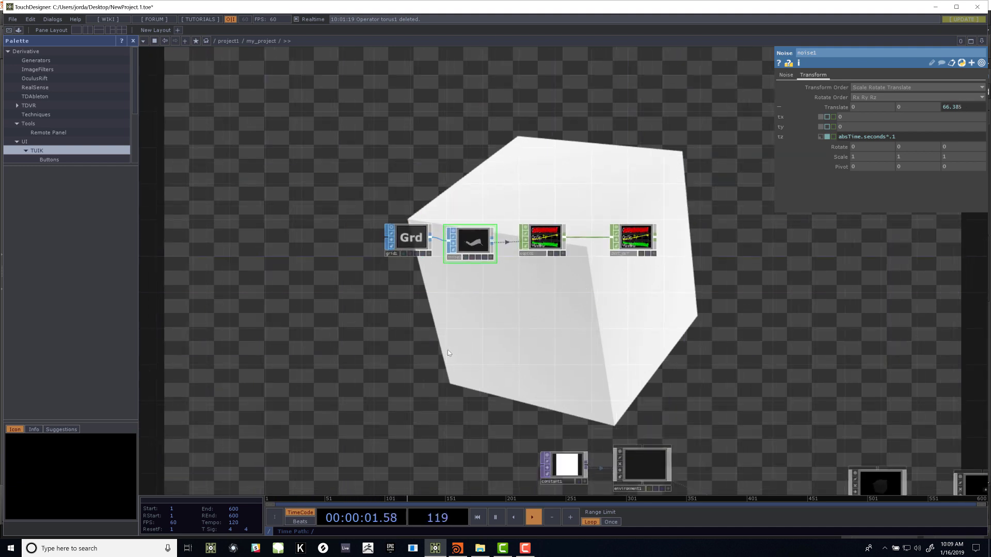
pyautogui.hotkey('ctrl', 'shift', 's')
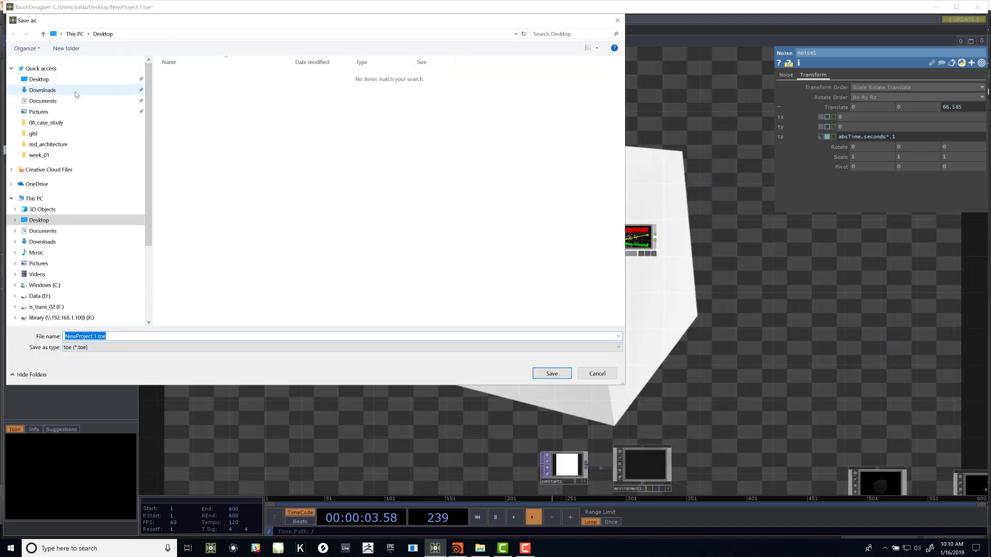
pyautogui.doubleClick(106, 336)
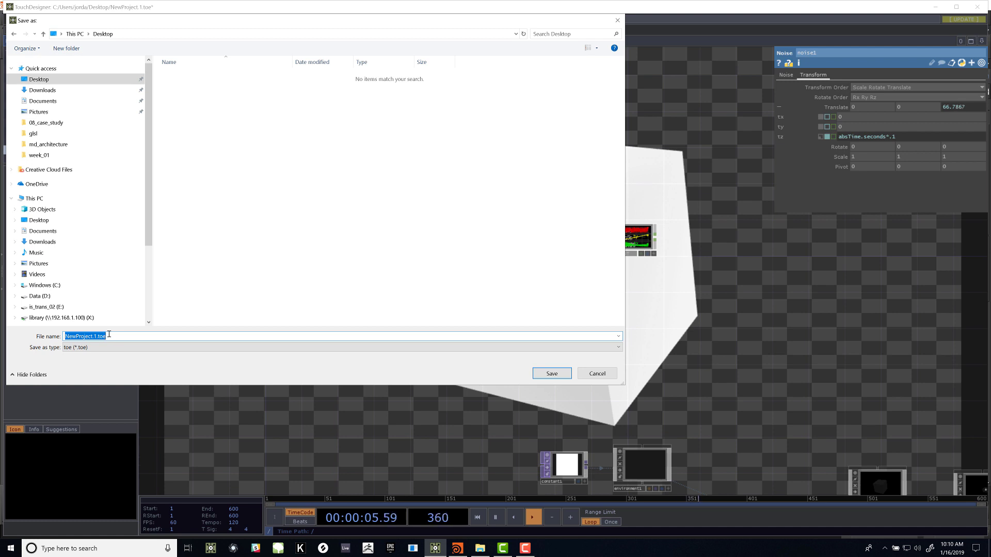
pyautogui.write('CHOPS_01')
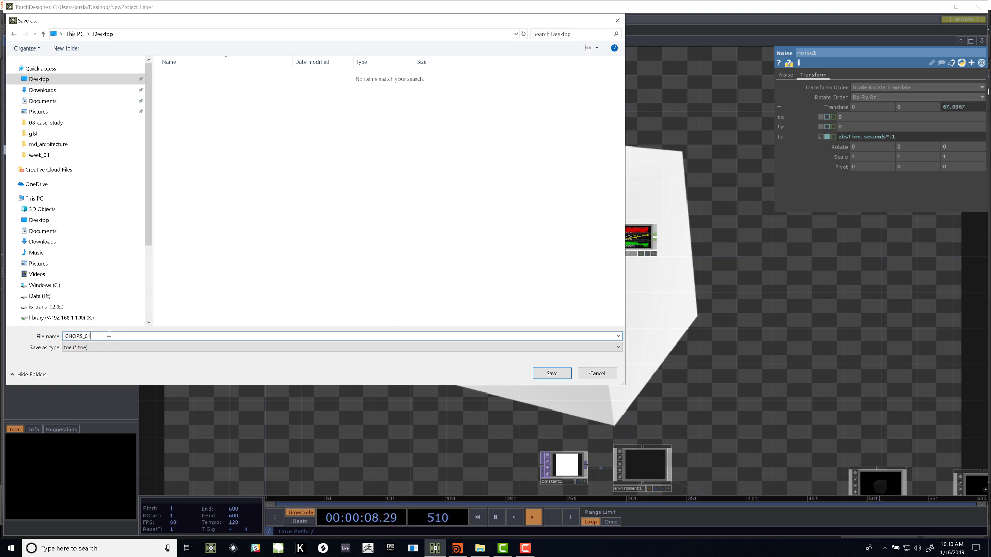
pyautogui.press('Return')
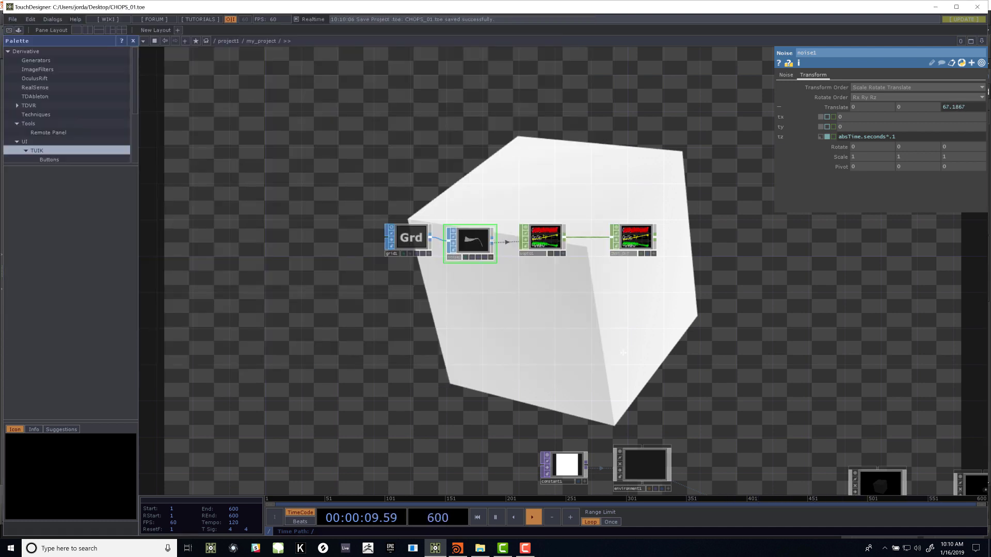
# Step: Review the network and examine sopto1's parameters and channel curves alongside INST_OUT
pyautogui.moveTo(623, 353); pyautogui.dragTo(474, 224)
pyautogui.scroll(-3, 540, 269)
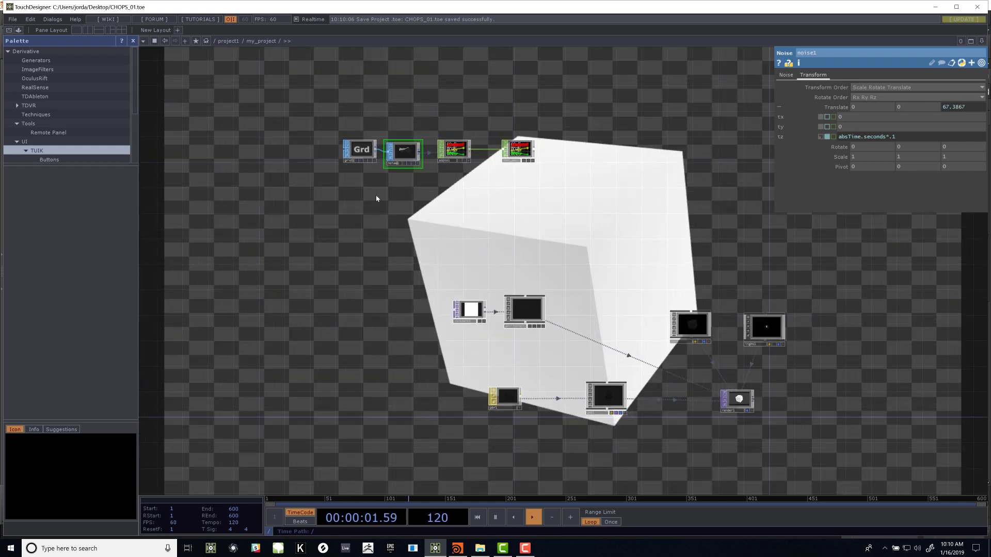
pyautogui.moveTo(399, 279); pyautogui.dragTo(373, 349)
pyautogui.scroll(5, 402, 362)
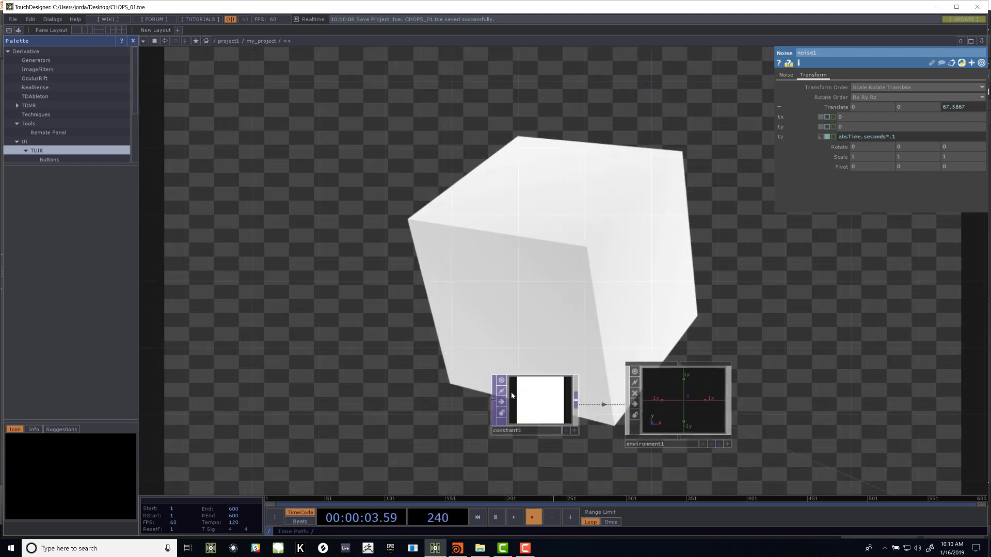
pyautogui.moveTo(478, 180); pyautogui.dragTo(460, 428)
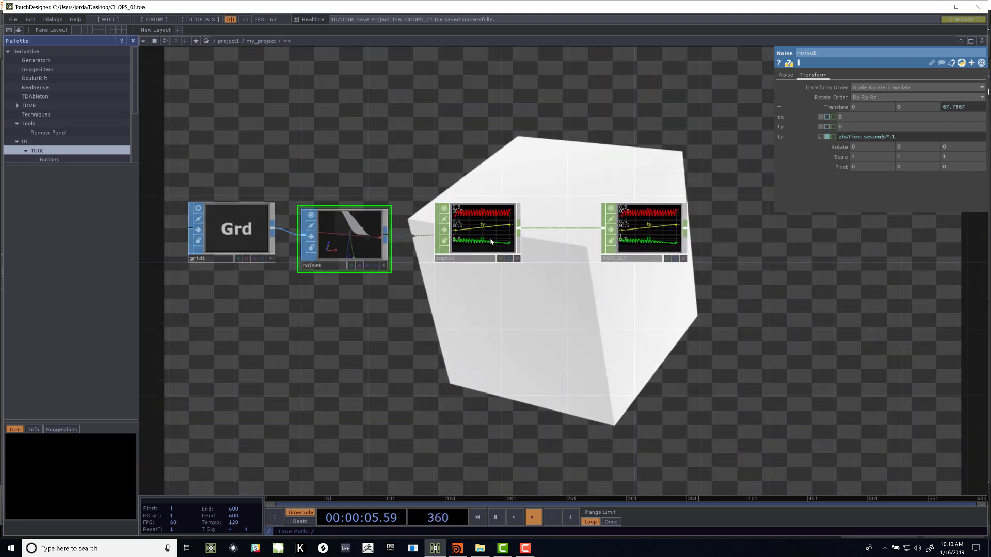
pyautogui.click(491, 242)
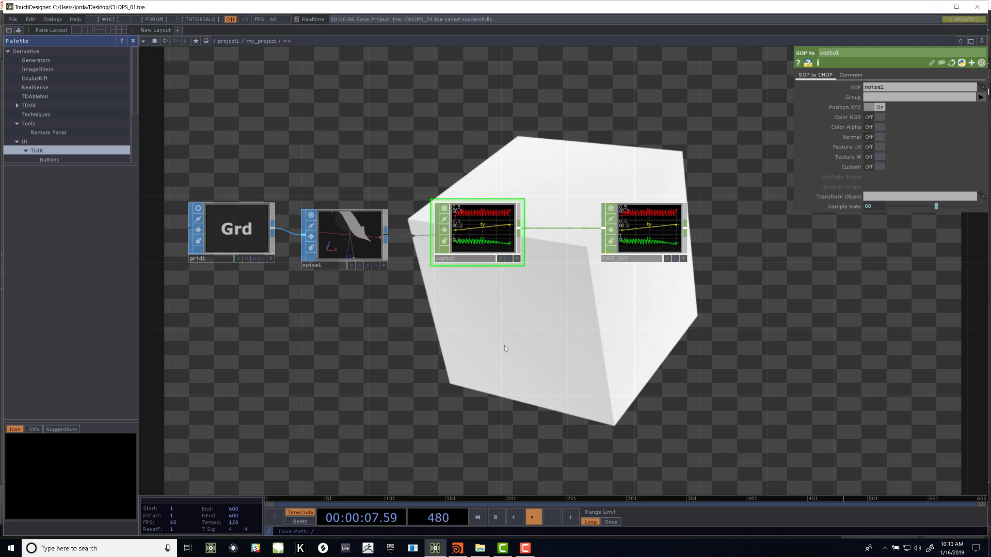
pyautogui.scroll(3, 562, 217)
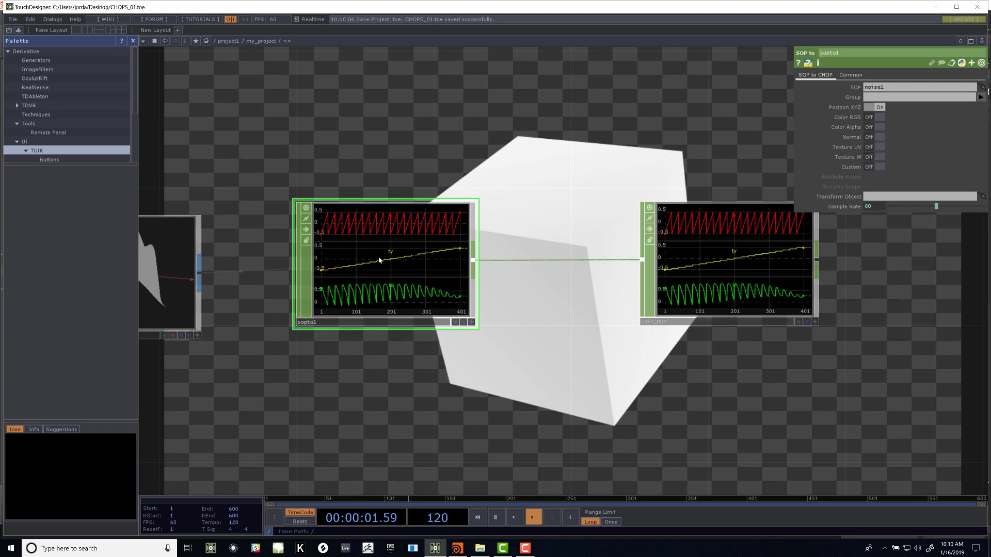
pyautogui.scroll(-3, 372, 377)
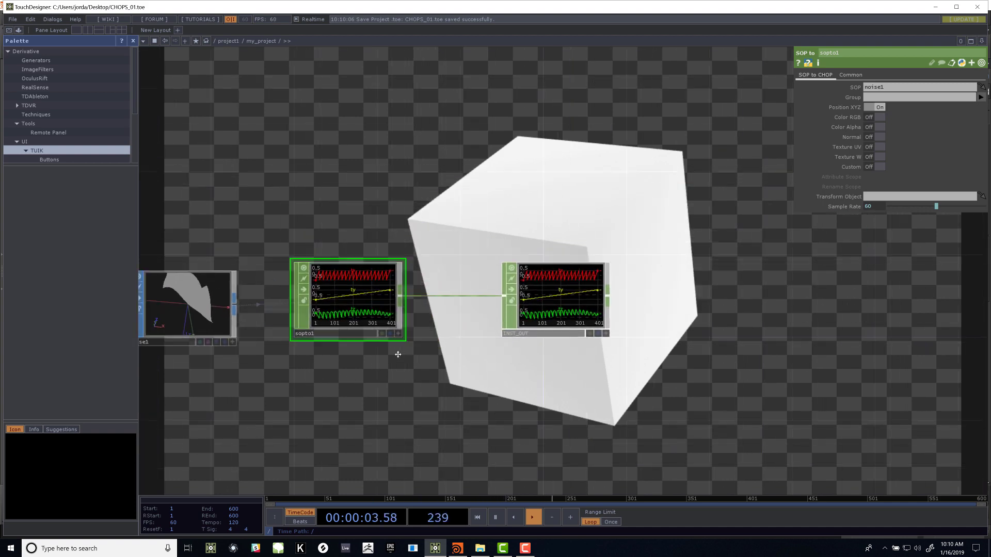
# Step: Move INST_OUT farther from sopto1 and insert a Merge CHOP on the wire between them
pyautogui.scroll(-4, 500, 258)
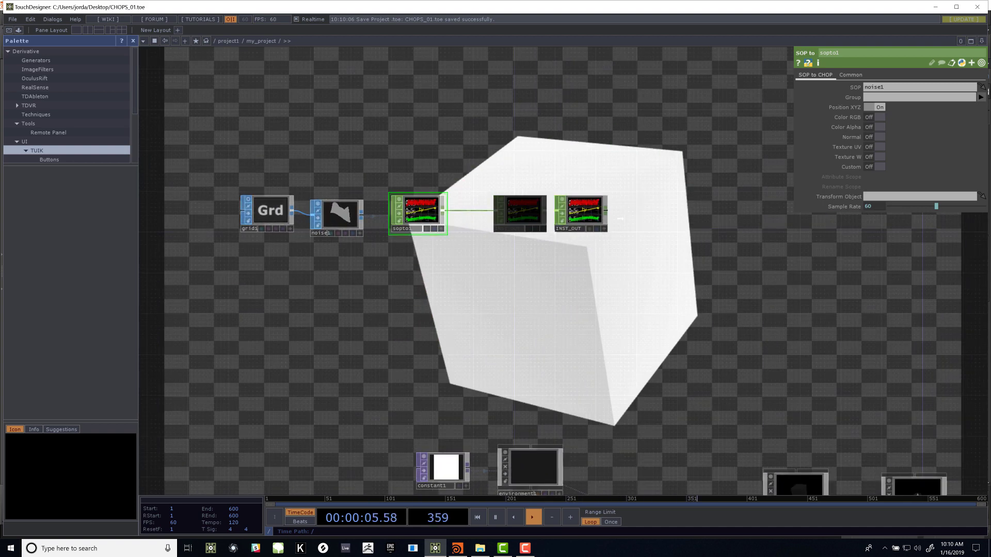
pyautogui.moveTo(619, 218); pyautogui.dragTo(652, 219)
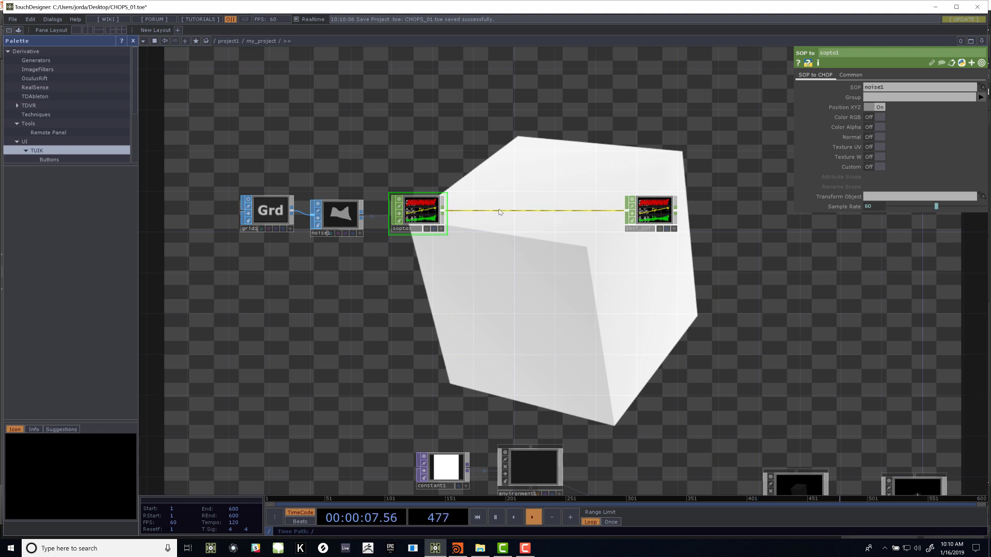
pyautogui.rightClick(499, 211)
pyautogui.click(518, 205)
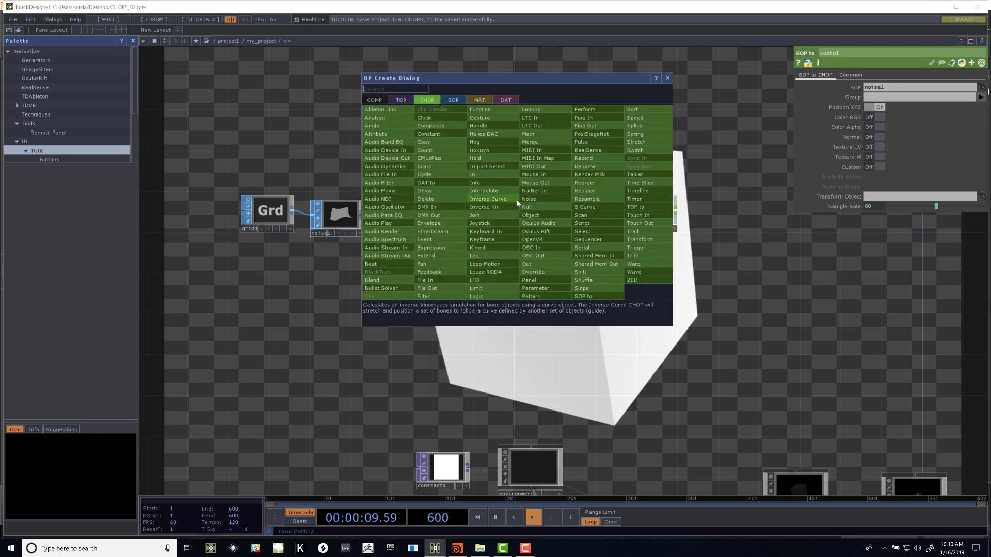
pyautogui.write('MER')
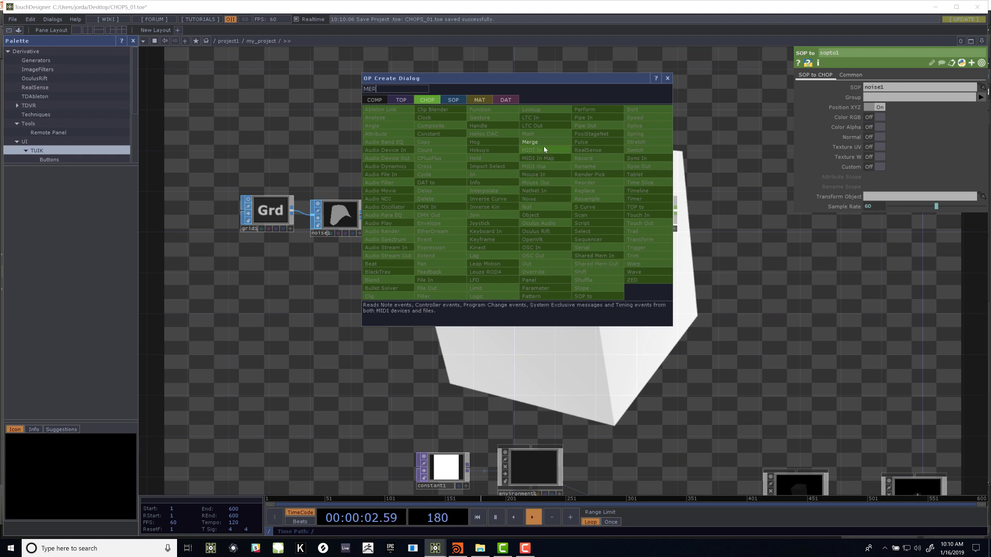
pyautogui.click(531, 150)
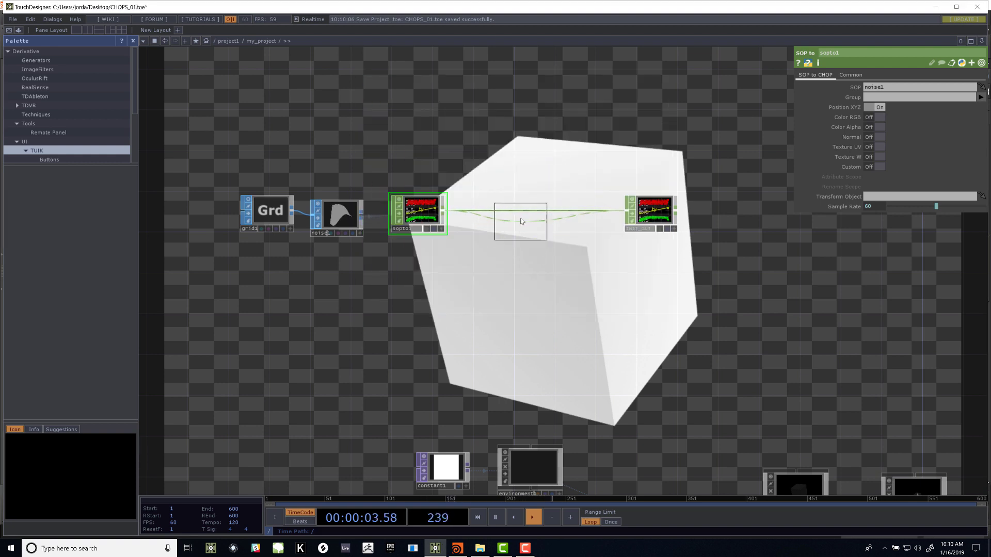
pyautogui.click(522, 211)
pyautogui.moveTo(524, 215); pyautogui.dragTo(522, 218)
# Step: Examine the operator chain from grid1 through merge1 to INST_OUT in relation to the render network
pyautogui.scroll(3, 415, 270)
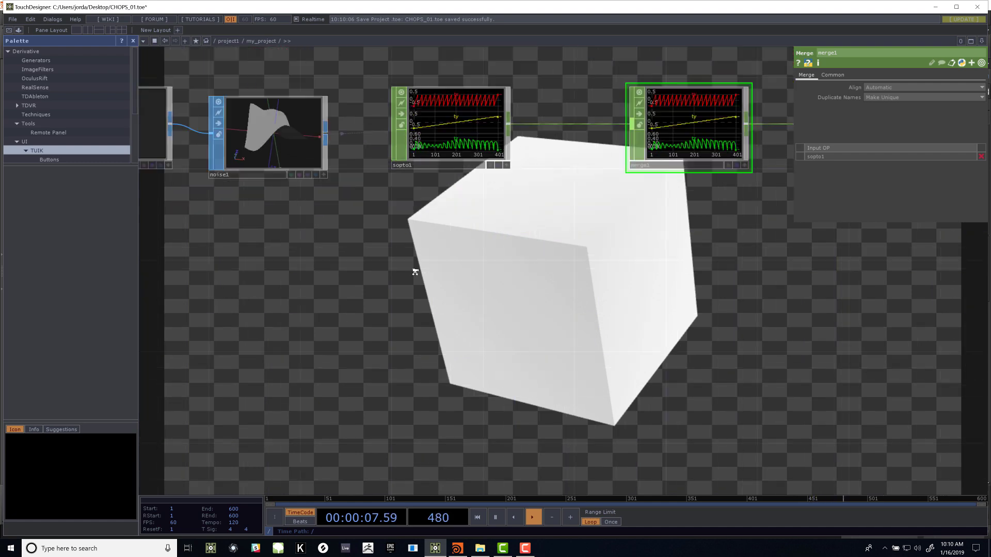
pyautogui.scroll(-2, 415, 270)
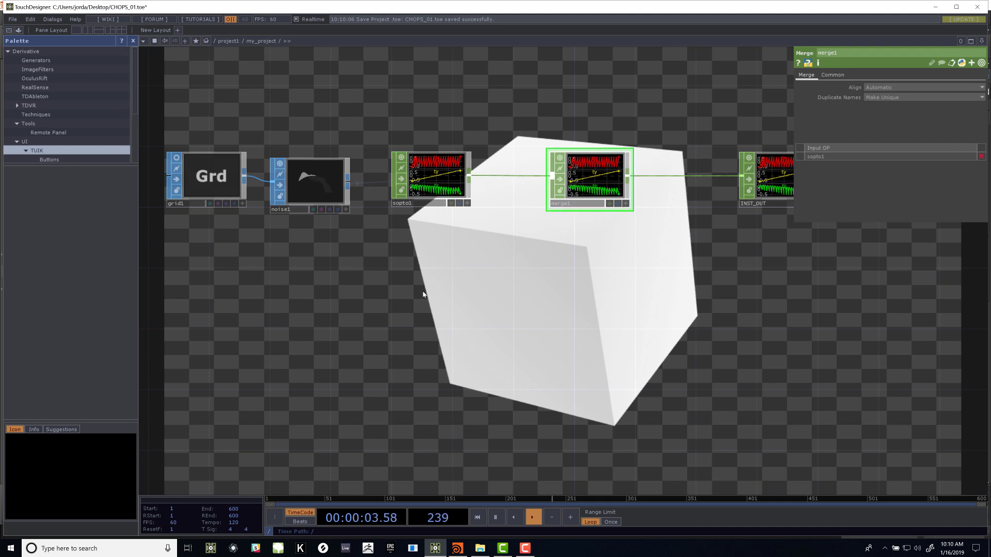
pyautogui.scroll(-1, 423, 295)
pyautogui.scroll(-2, 372, 330)
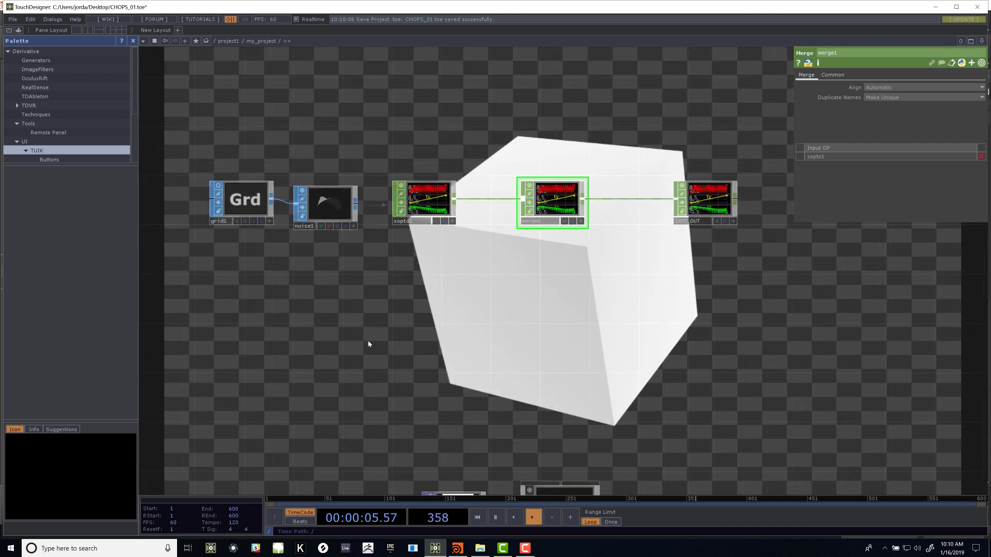
pyautogui.moveTo(368, 341); pyautogui.dragTo(346, 340)
pyautogui.moveTo(536, 368); pyautogui.dragTo(484, 240)
pyautogui.scroll(-2, 531, 253)
pyautogui.scroll(-1, 476, 201)
pyautogui.click(593, 108)
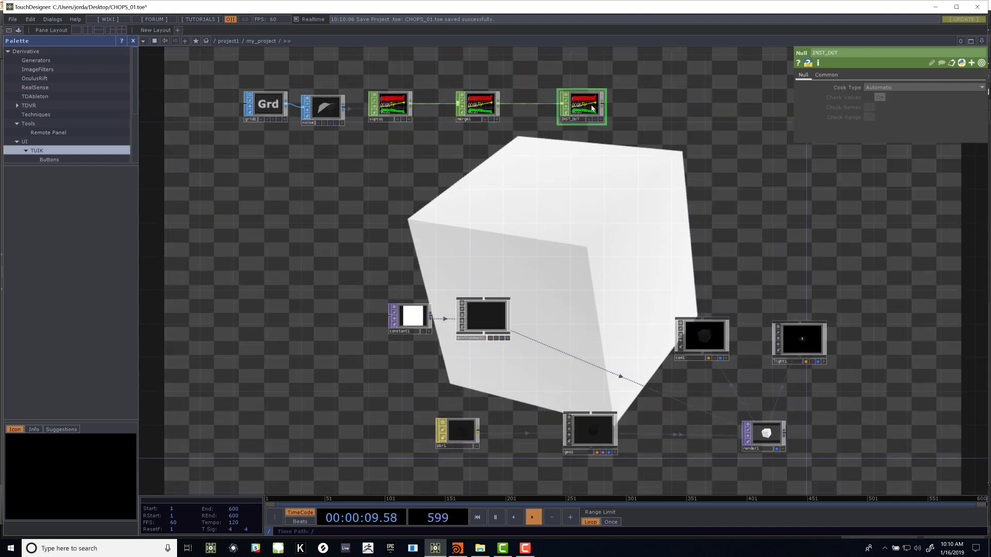
# Step: Turn off geo1's viewer and open its internal network
pyautogui.scroll(2, 419, 370)
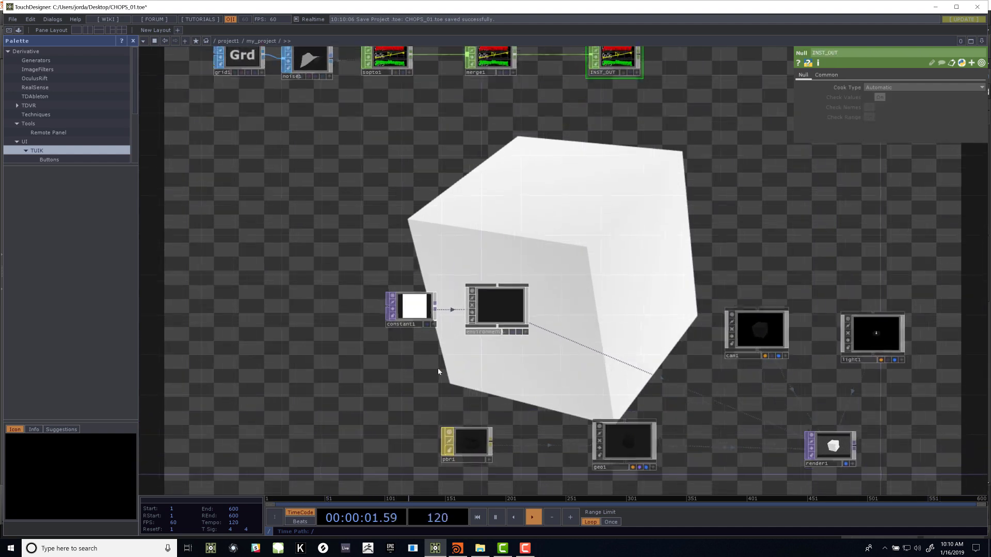
pyautogui.scroll(2, 526, 366)
pyautogui.moveTo(529, 352); pyautogui.dragTo(463, 237)
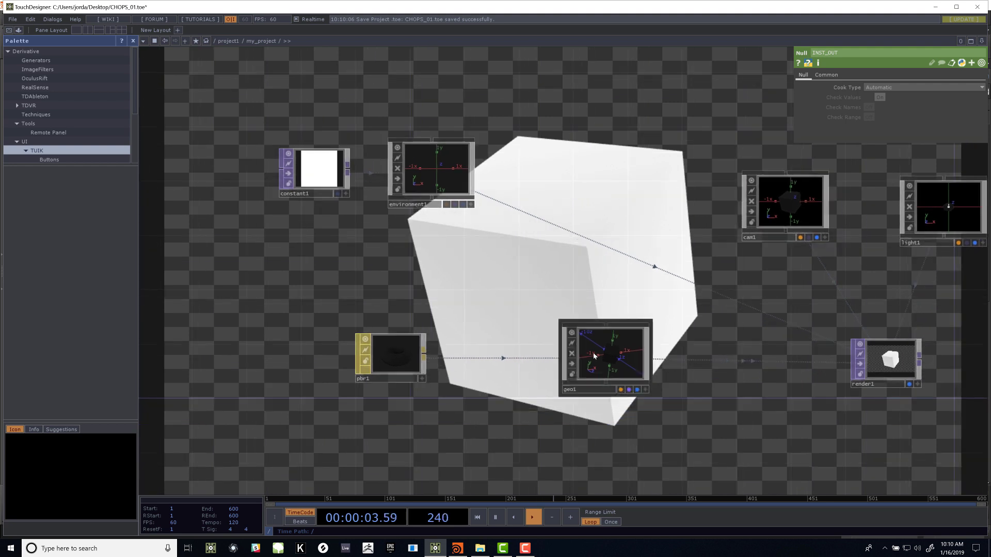
pyautogui.click(575, 392)
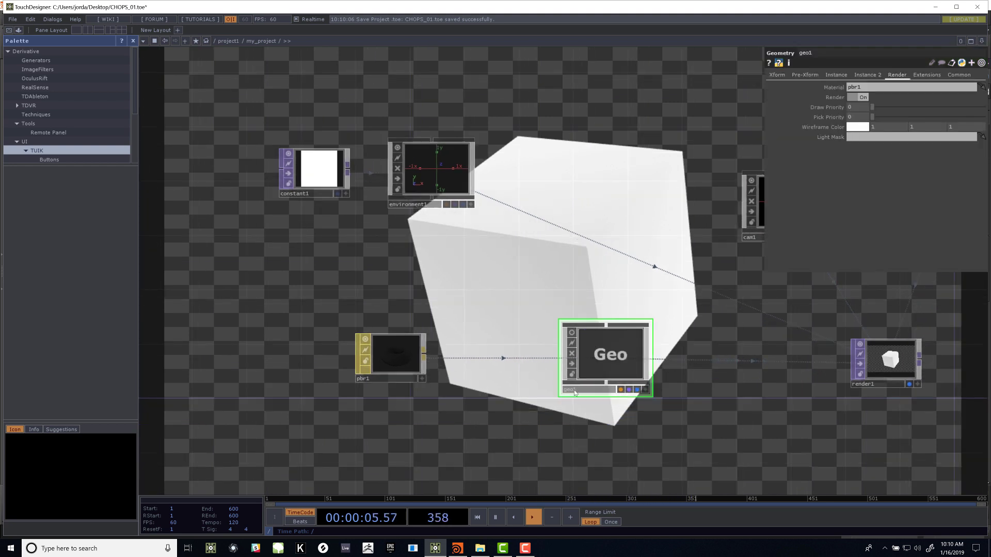
pyautogui.click(646, 390)
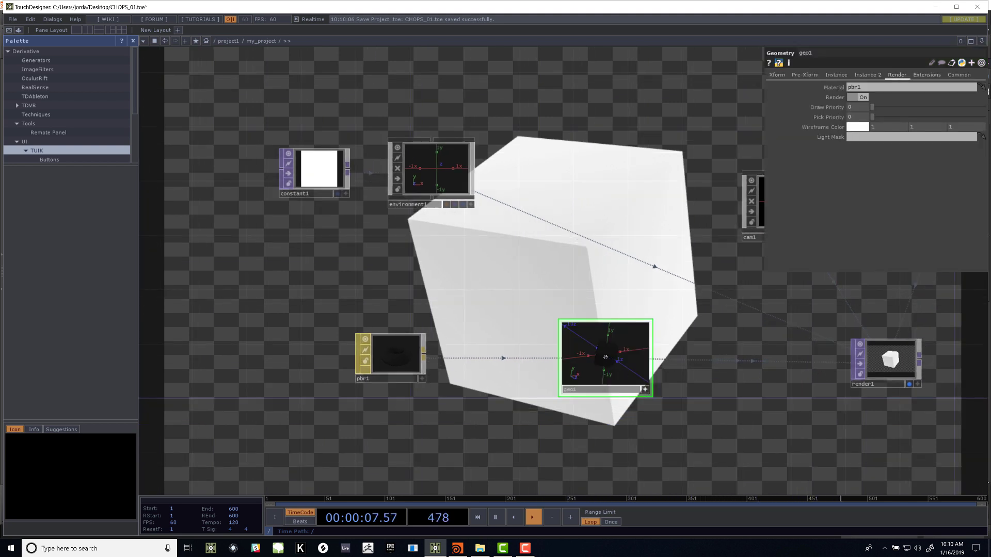
pyautogui.click(646, 390)
pyautogui.doubleClick(619, 376)
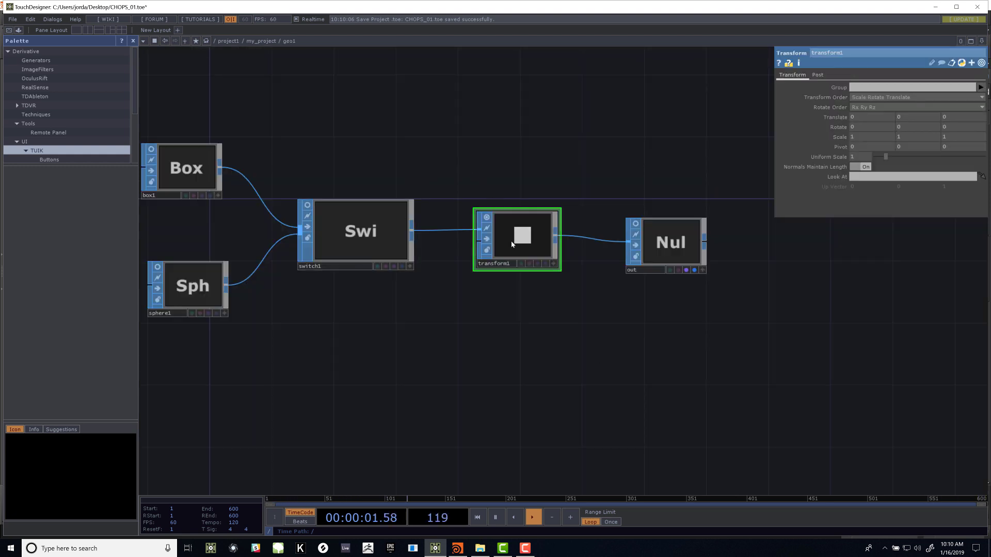
# Step: Set box1's size to .05 on all three axes, and return to the my_project network
pyautogui.moveTo(570, 141); pyautogui.dragTo(770, 138)
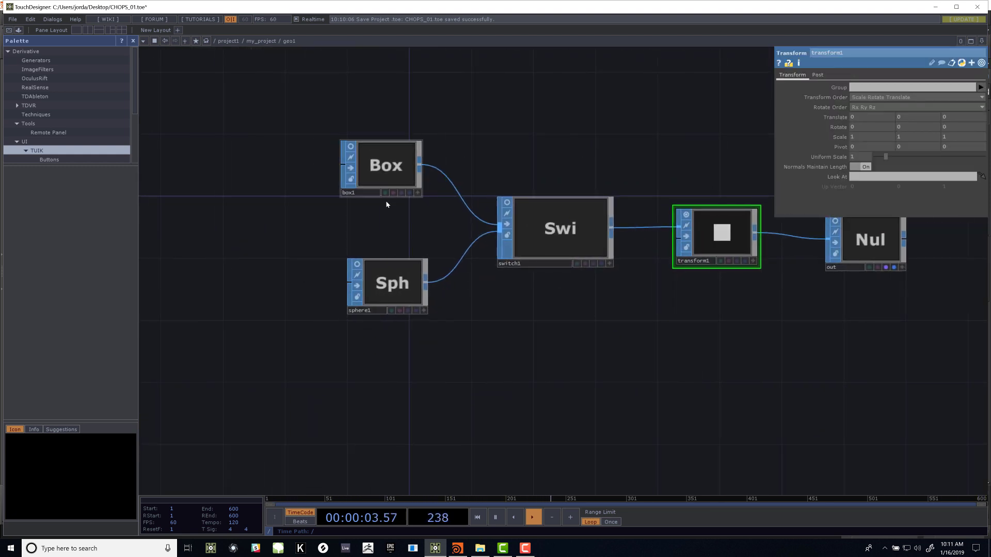
pyautogui.click(397, 177)
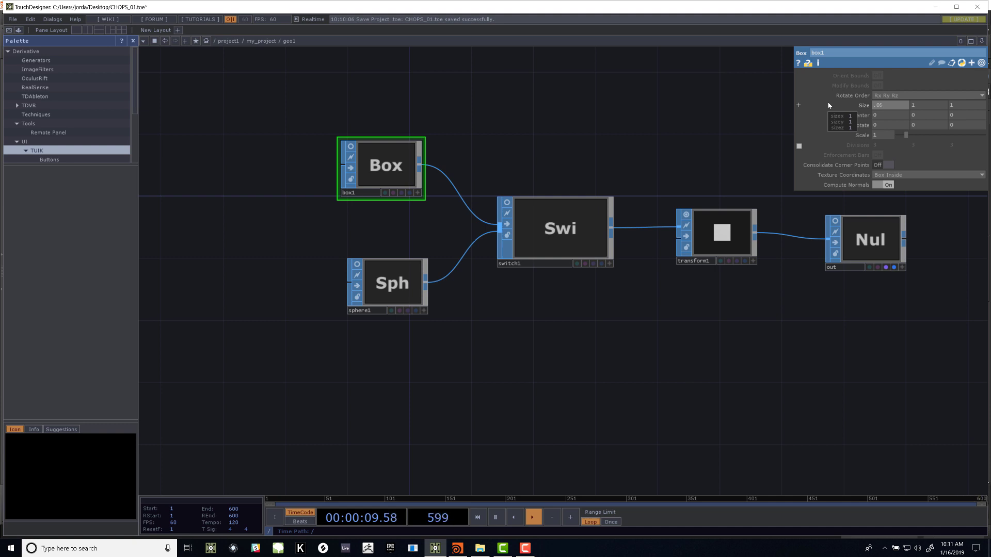
pyautogui.write('.05')
pyautogui.press('Tab')
pyautogui.write('.05')
pyautogui.press('Tab')
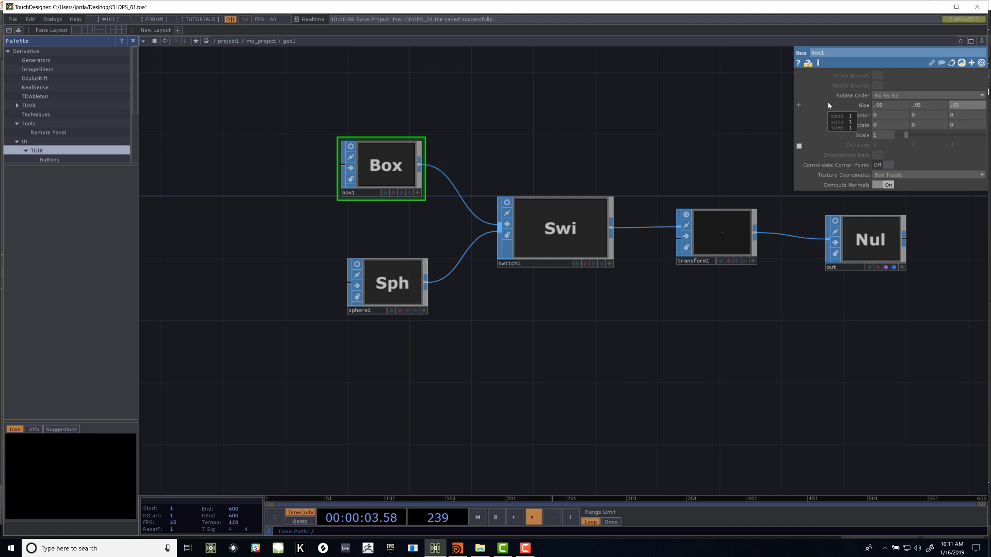
pyautogui.press('Return')
pyautogui.click(261, 41)
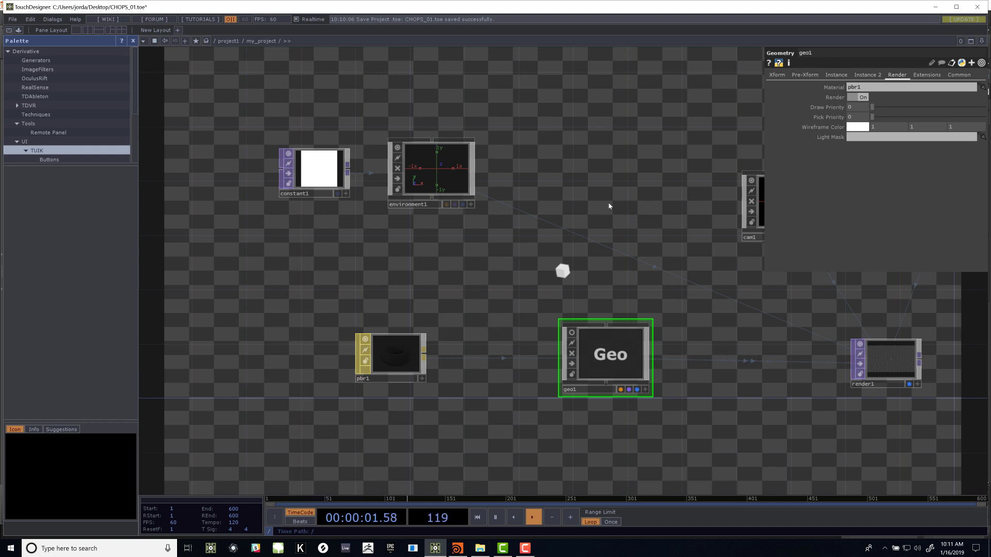
# Step: Rename geo1 to CUBE and move it slightly closer to pbr1
pyautogui.scroll(-5, 583, 211)
pyautogui.moveTo(520, 223); pyautogui.dragTo(535, 323)
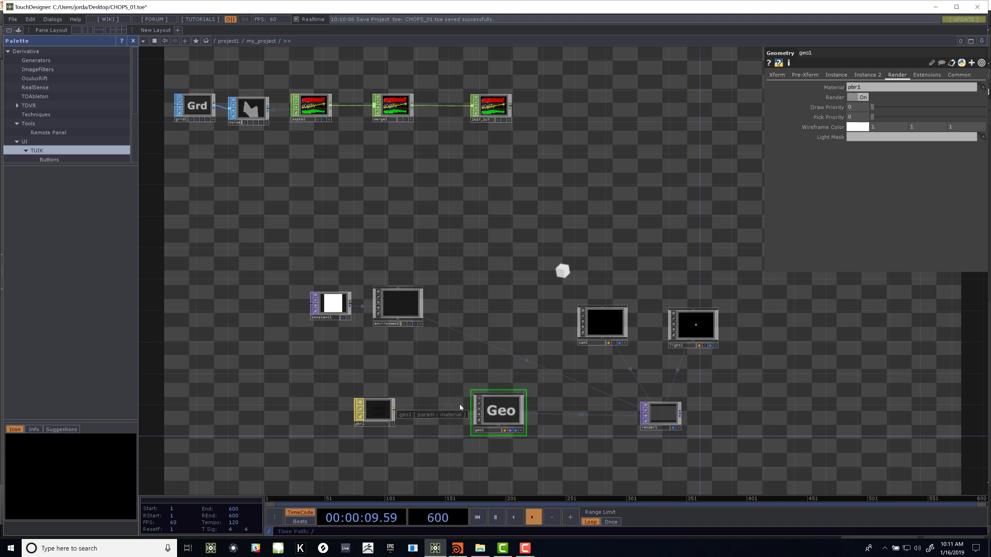
pyautogui.scroll(5, 457, 440)
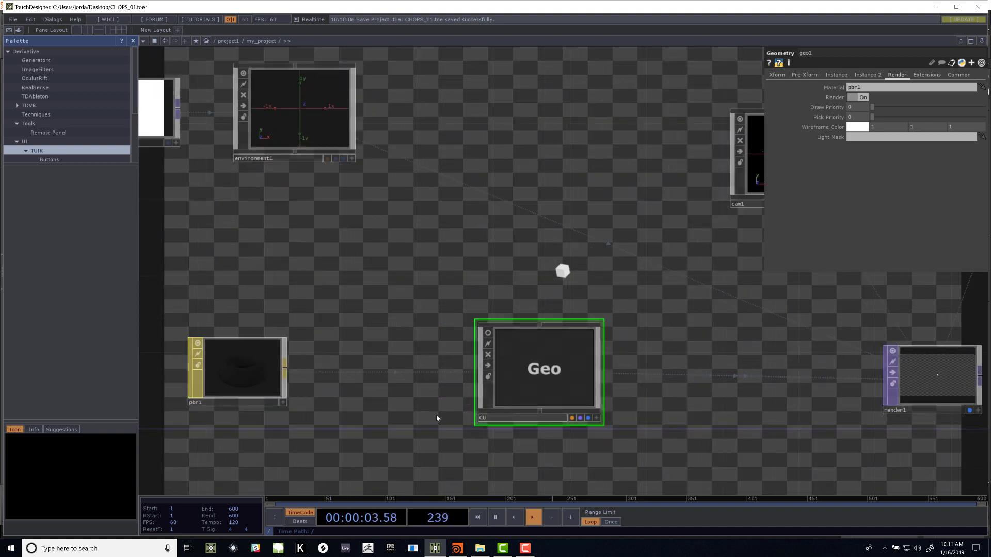
pyautogui.press('Return')
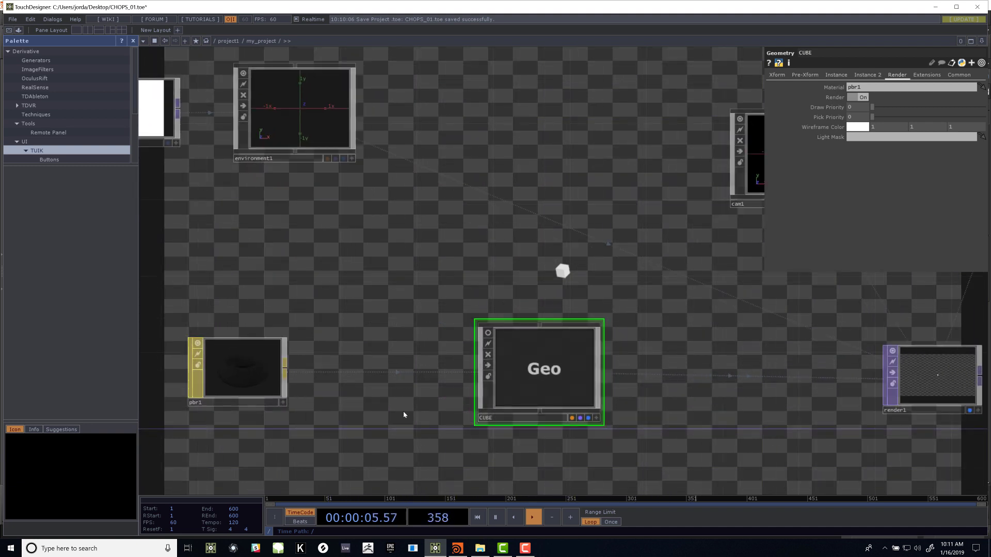
pyautogui.moveTo(499, 421); pyautogui.dragTo(453, 421)
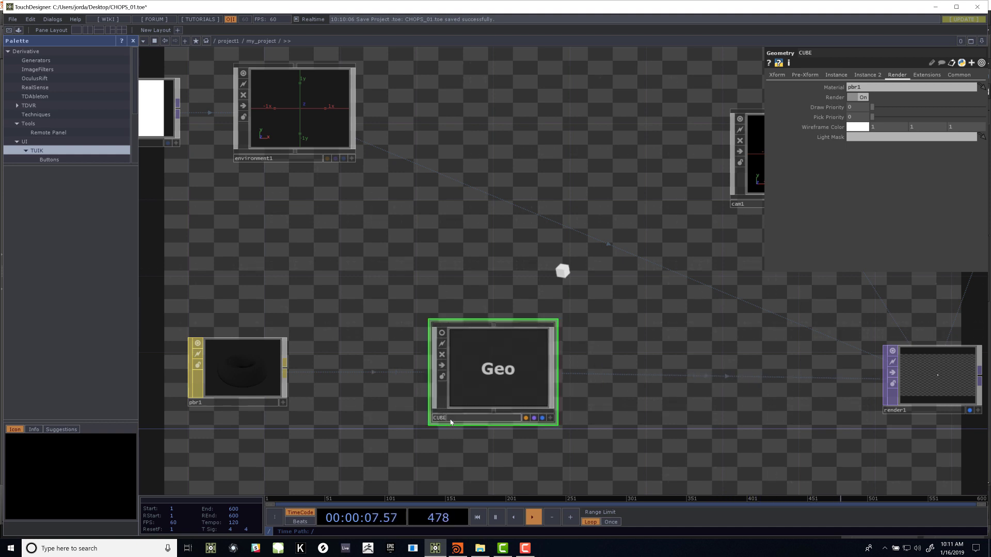
# Step: Turn on instancing for CUBE and assign INST_OUT as its Instance CHOP/DAT/SOP
pyautogui.scroll(-4, 387, 345)
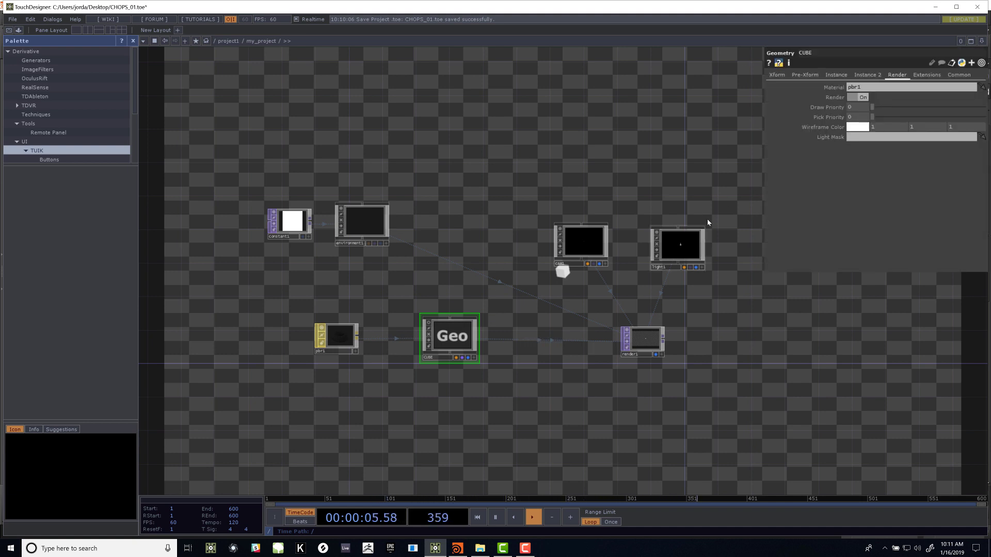
pyautogui.click(836, 75)
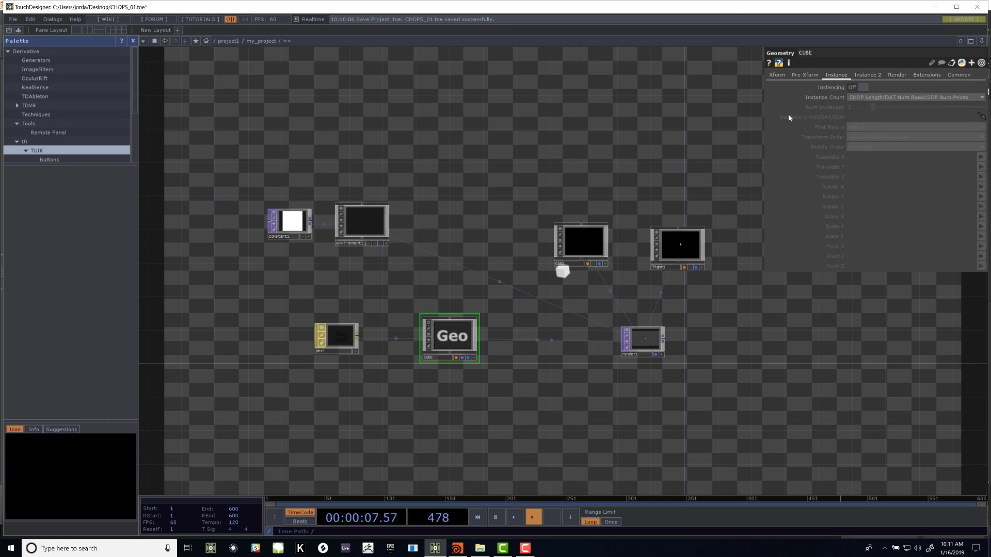
pyautogui.scroll(-5, 492, 140)
pyautogui.moveTo(464, 146); pyautogui.dragTo(499, 192)
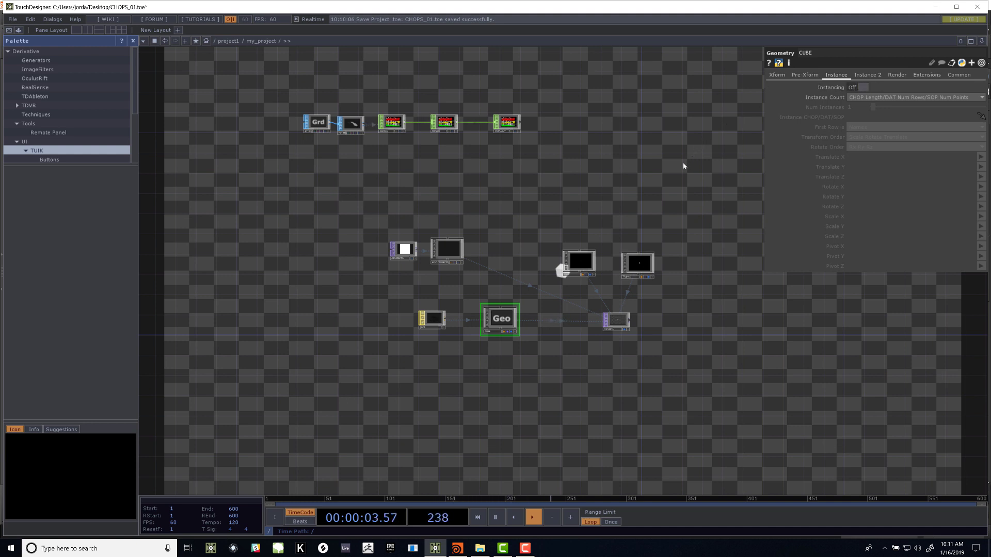
pyautogui.click(854, 88)
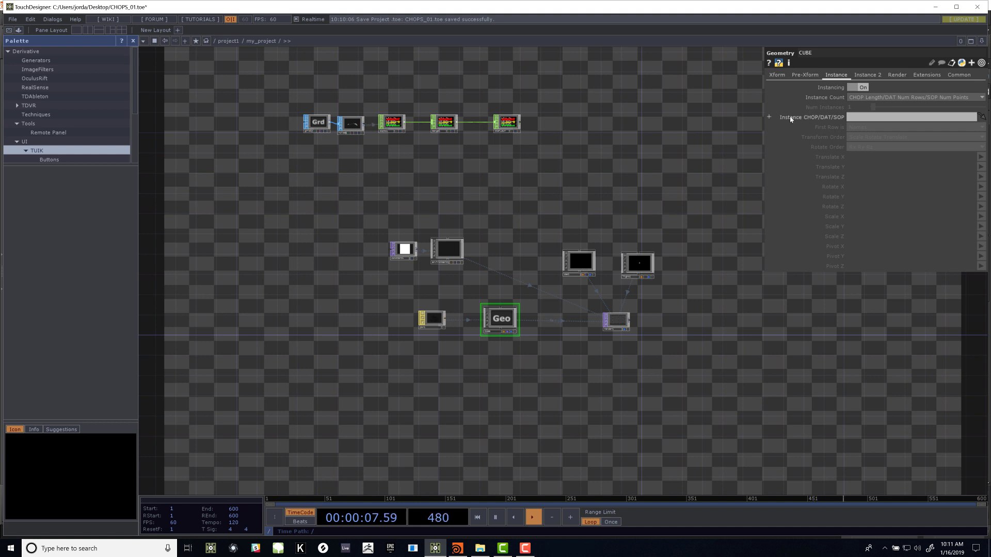
pyautogui.scroll(3, 599, 203)
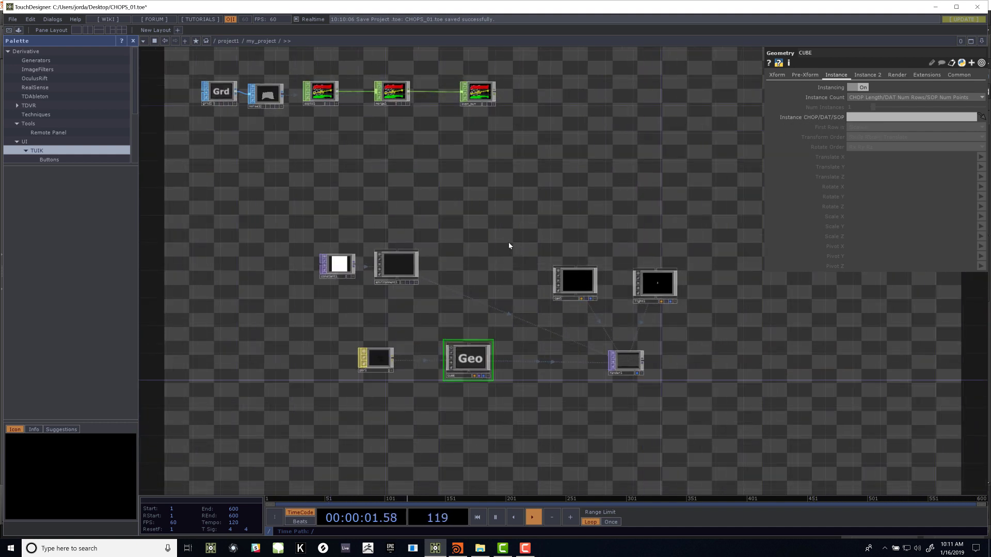
pyautogui.moveTo(480, 94); pyautogui.dragTo(873, 119)
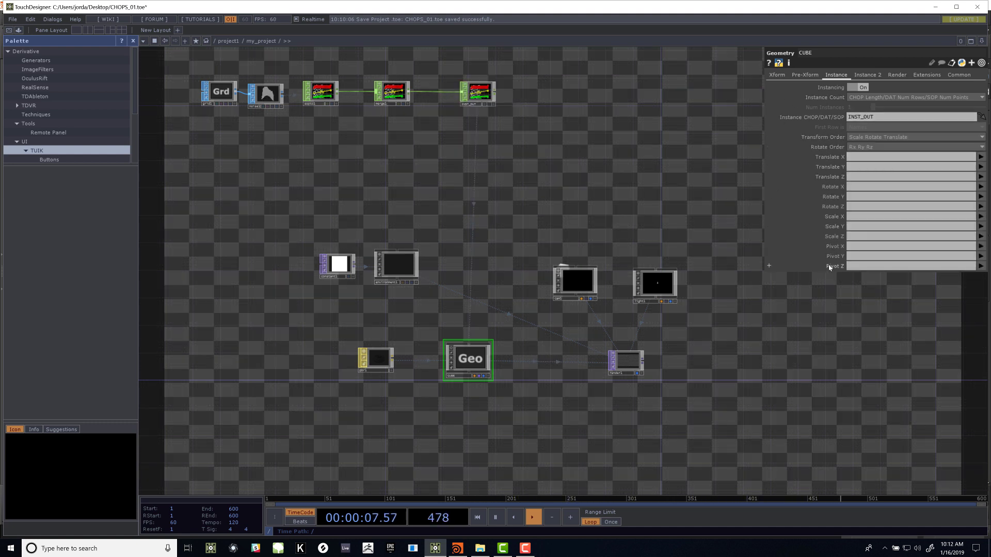
# Step: Map CUBE's instance Translate X, Y and Z to the channels tx, ty and tz
pyautogui.moveTo(530, 397); pyautogui.dragTo(546, 438)
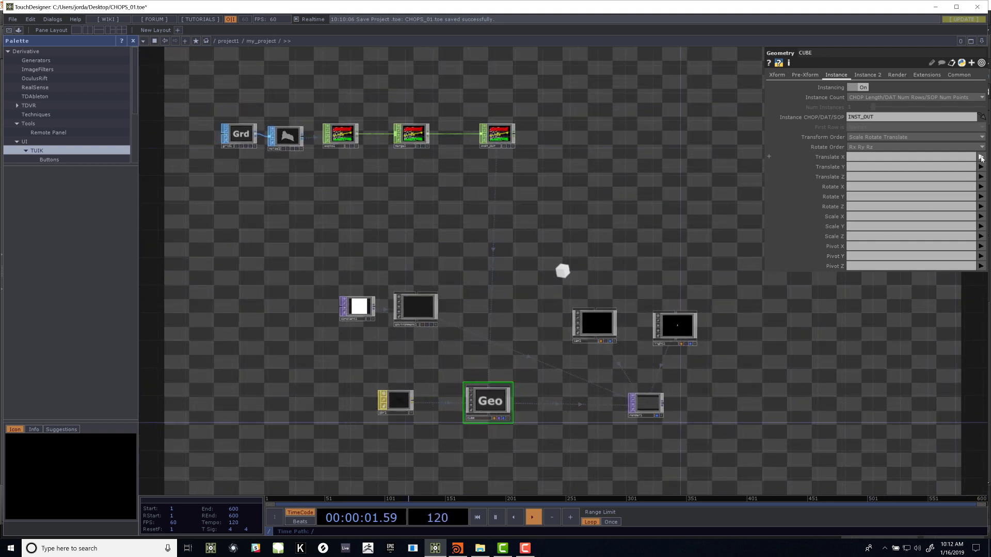
pyautogui.click(980, 157)
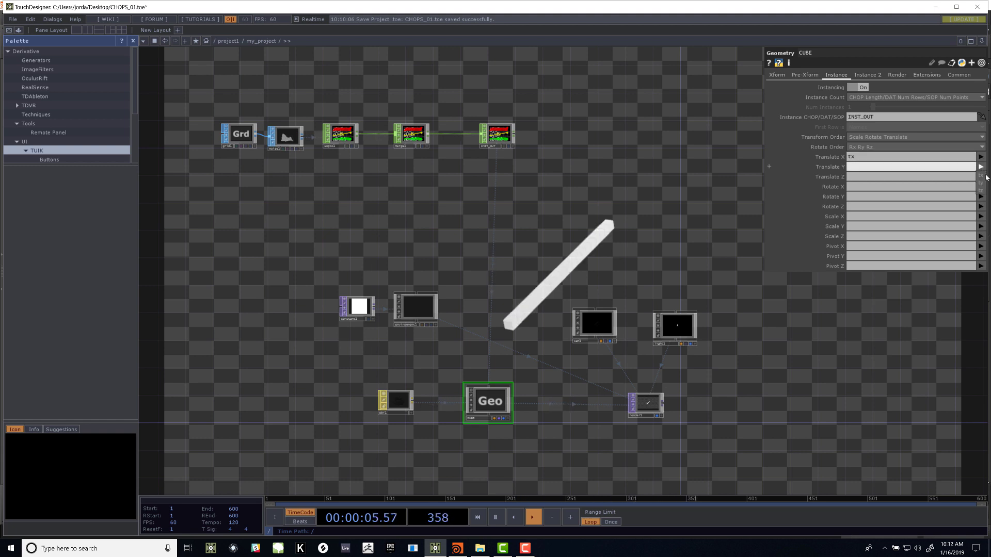
pyautogui.click(981, 186)
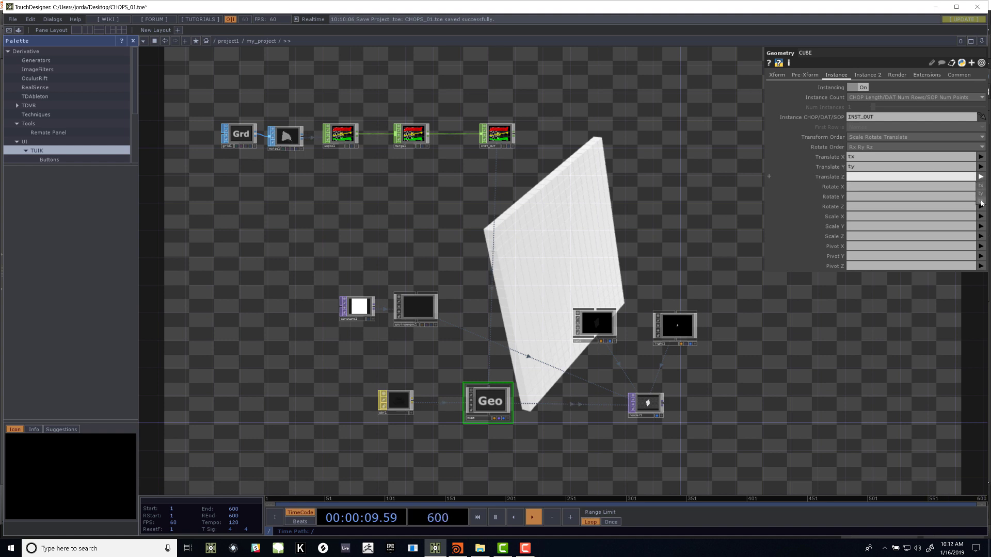
pyautogui.click(981, 201)
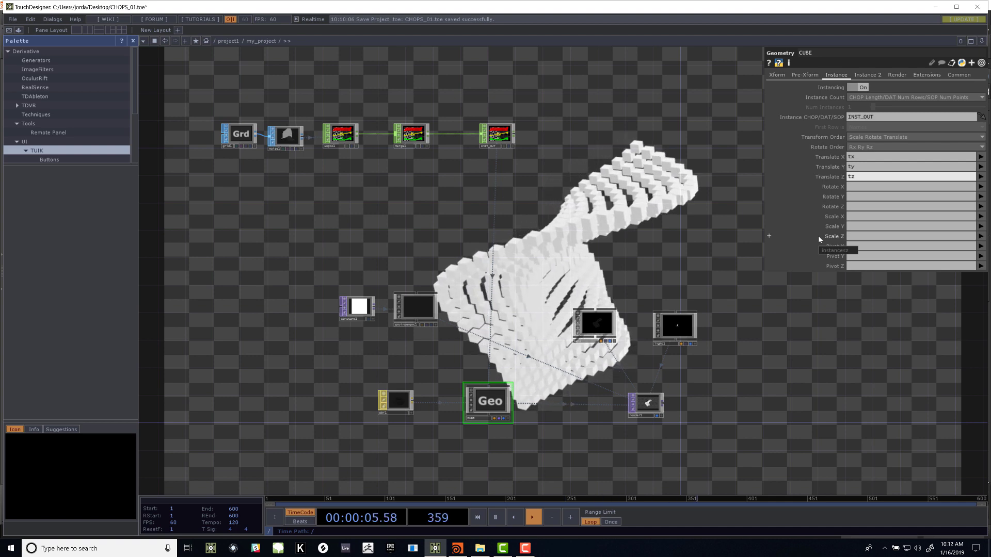
# Step: Set grid1's size to 3 by 3 to spread the instanced cubes
pyautogui.moveTo(451, 231); pyautogui.dragTo(515, 230)
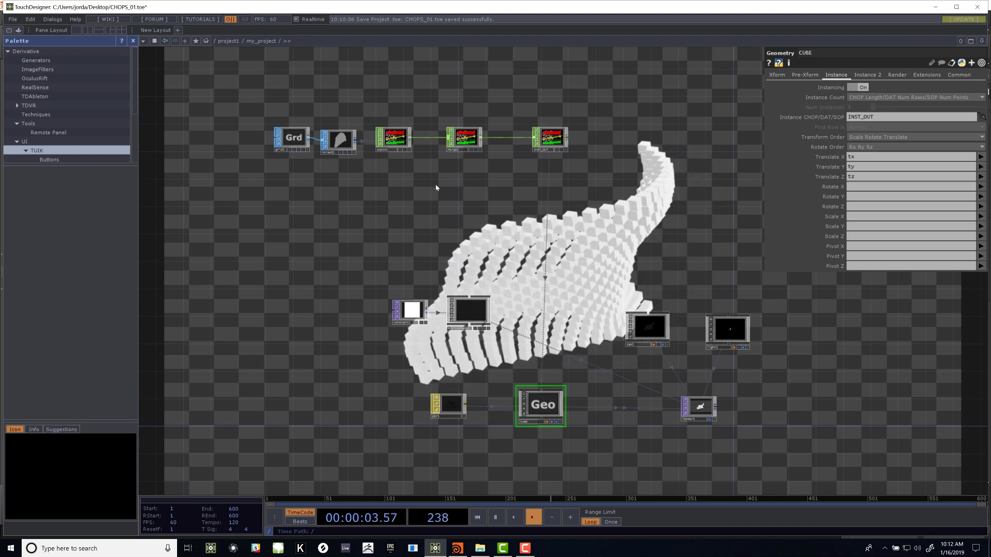
pyautogui.scroll(2, 388, 75)
pyautogui.scroll(1, 388, 75)
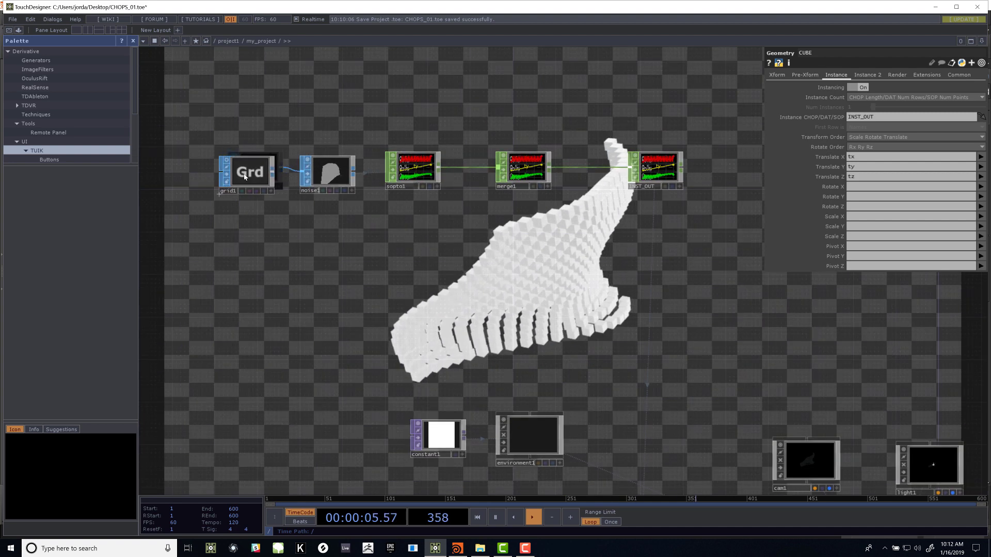
pyautogui.click(246, 174)
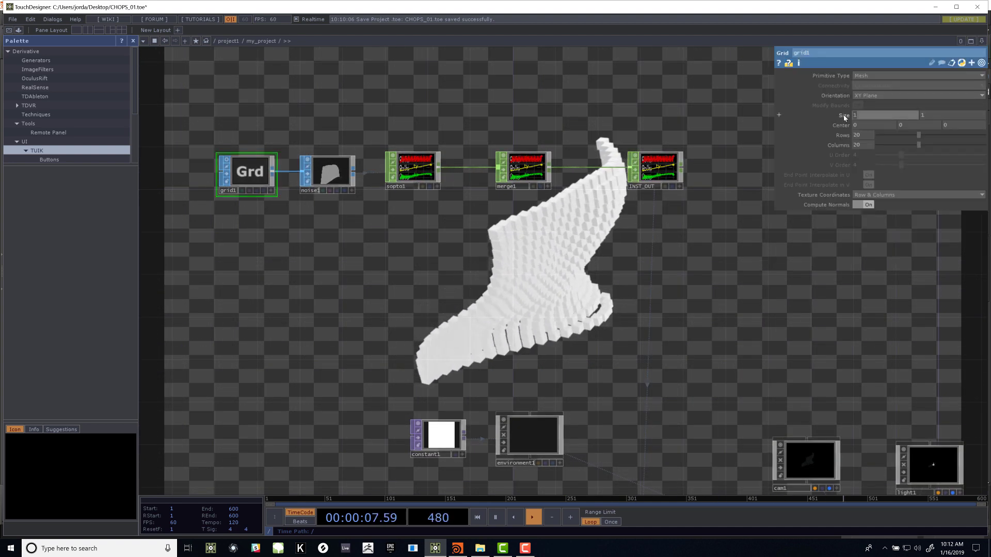
pyautogui.write('3')
pyautogui.press('Tab')
pyautogui.write('3')
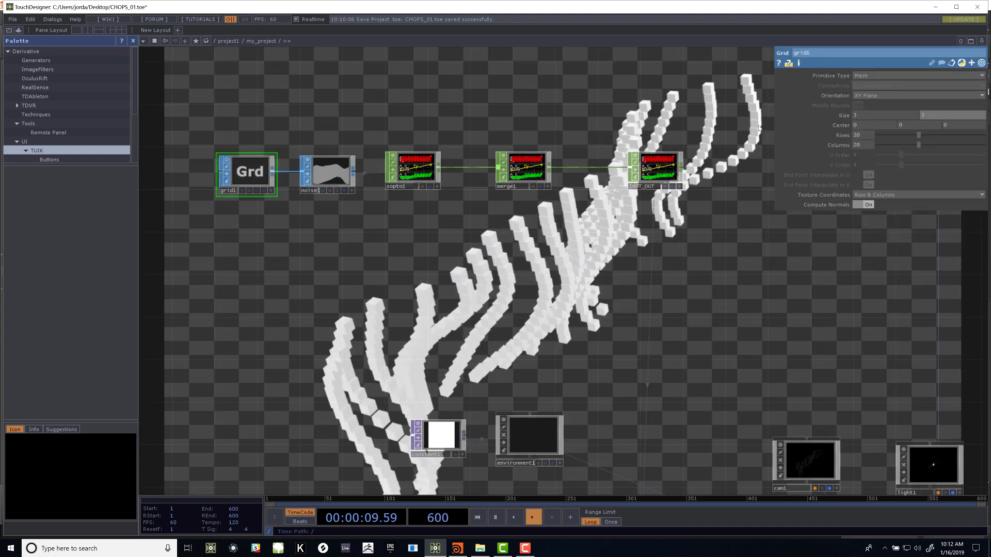
pyautogui.press('Return')
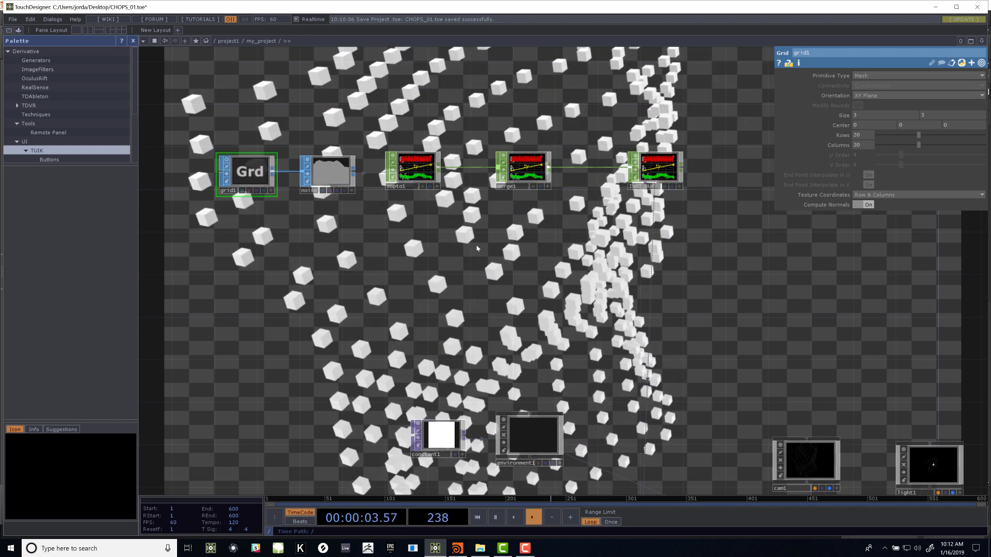
# Step: Turn off the viewer on the noise1 node next to grid1
pyautogui.scroll(-2, 443, 249)
pyautogui.scroll(3, 470, 262)
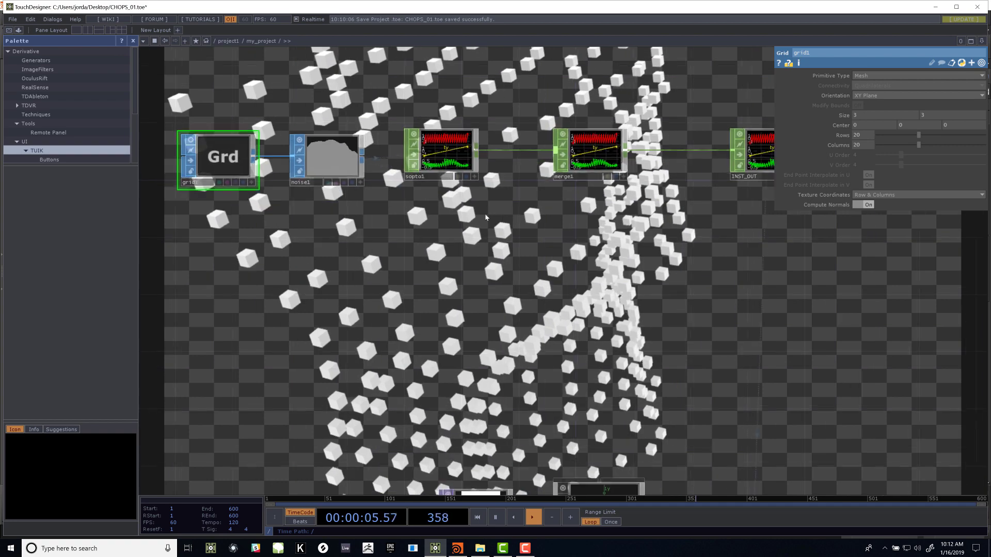
pyautogui.scroll(-2, 531, 222)
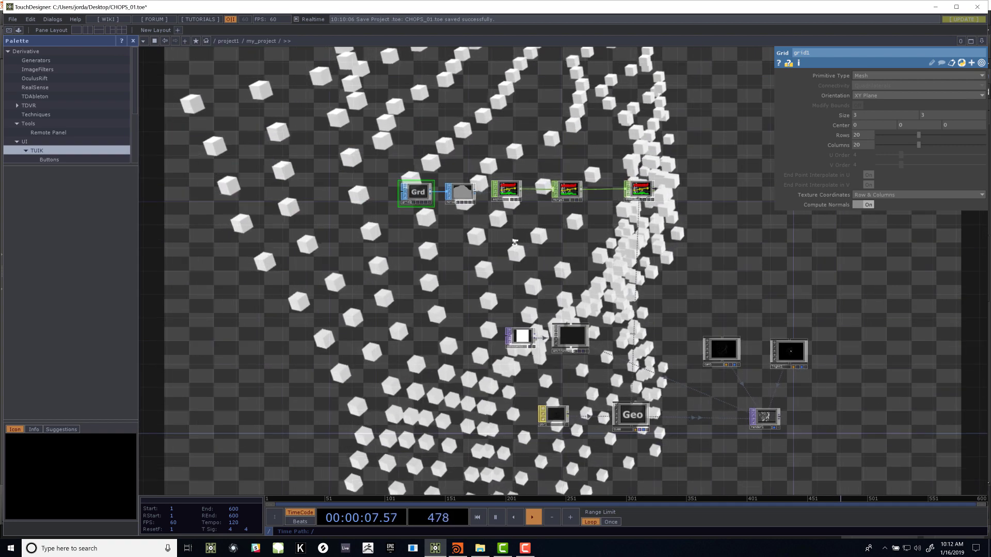
pyautogui.scroll(3, 511, 243)
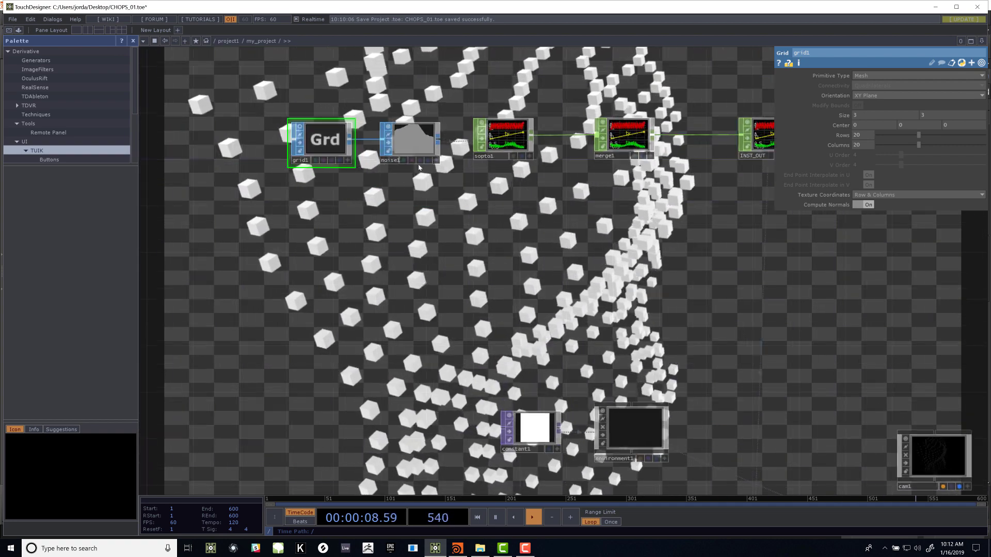
pyautogui.click(388, 126)
pyautogui.moveTo(497, 177); pyautogui.dragTo(492, 201)
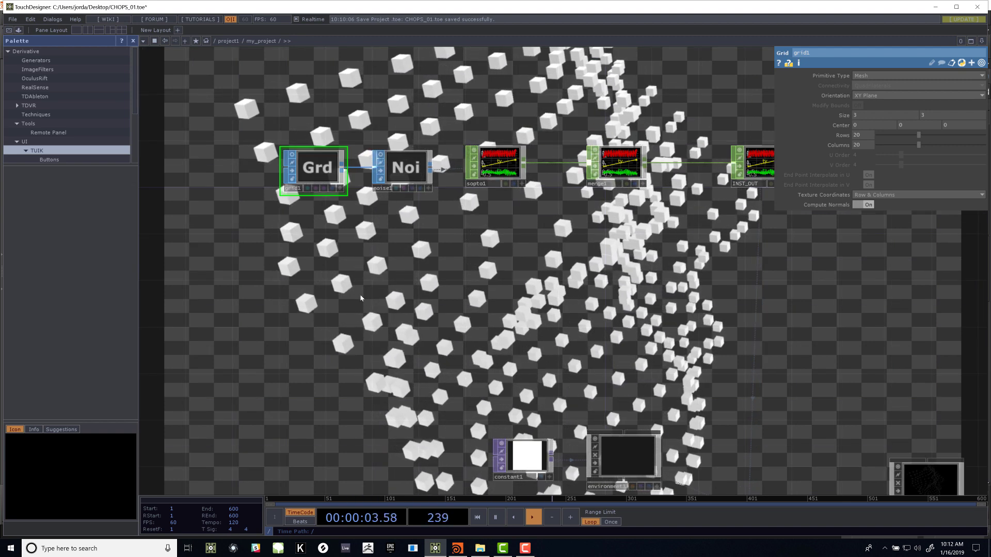
# Step: Add a Noise TOP and place it below grid1
pyautogui.press('Tab')
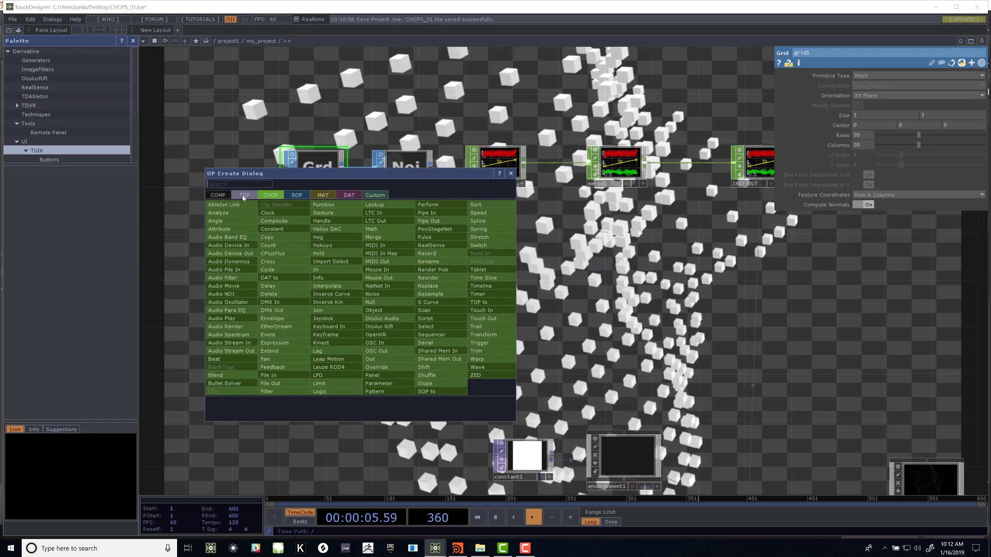
pyautogui.click(244, 195)
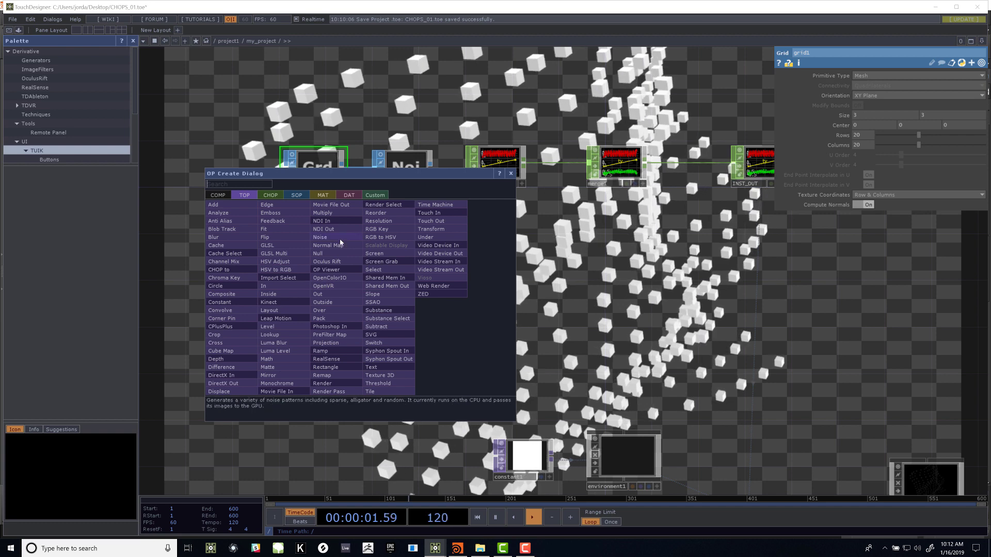
pyautogui.click(341, 241)
pyautogui.click(321, 280)
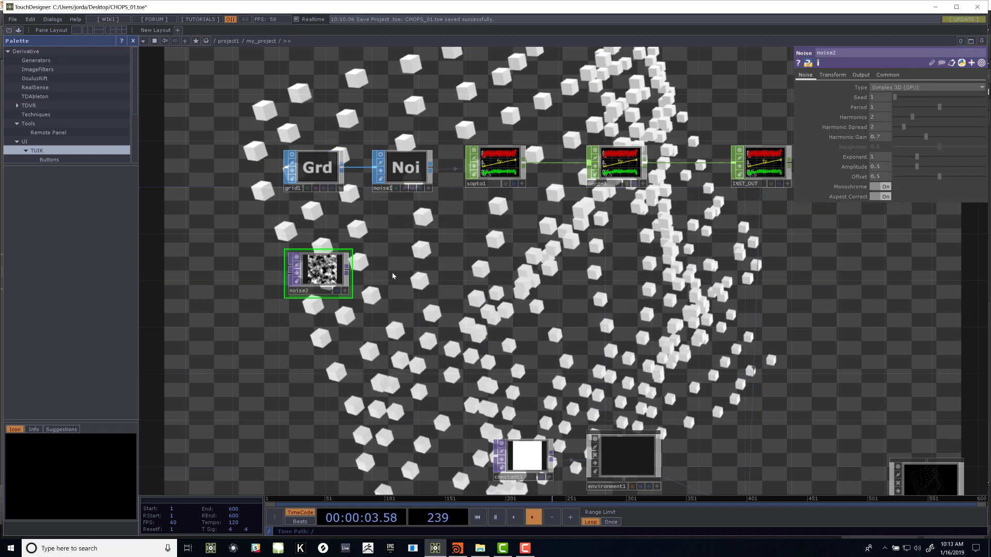
# Step: Set the noise2 TOP's resolution to 20 by 20, matching the rows and columns of grid1
pyautogui.click(320, 171)
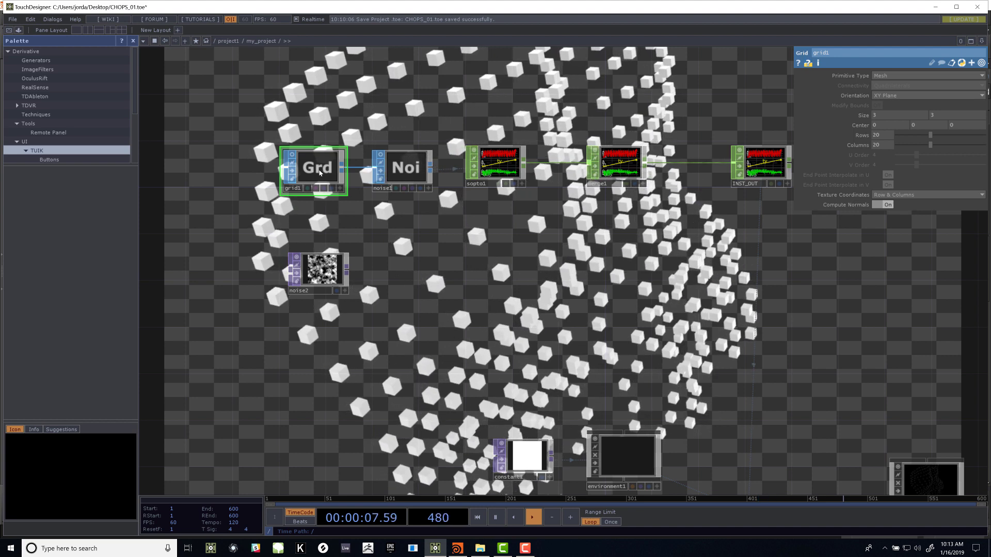
pyautogui.click(322, 272)
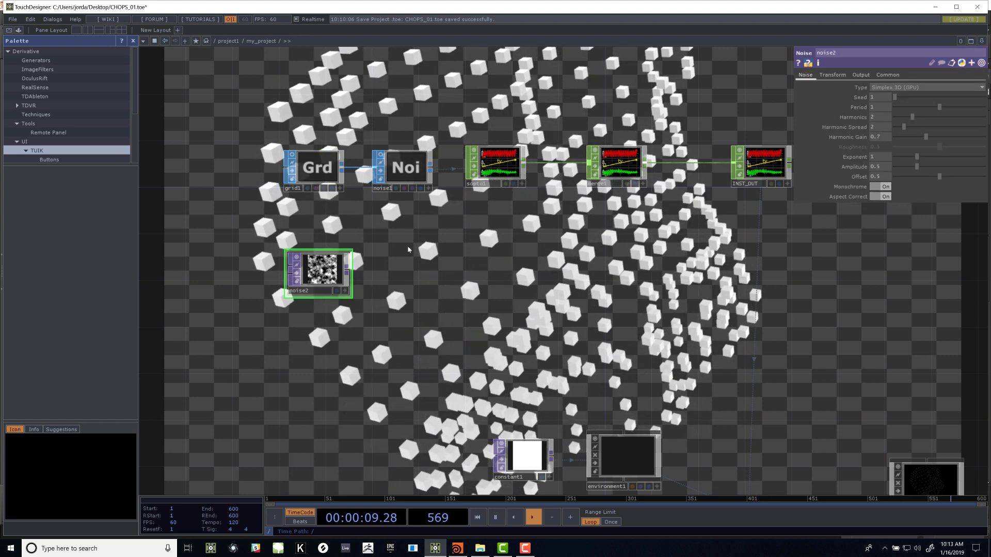
pyautogui.click(888, 75)
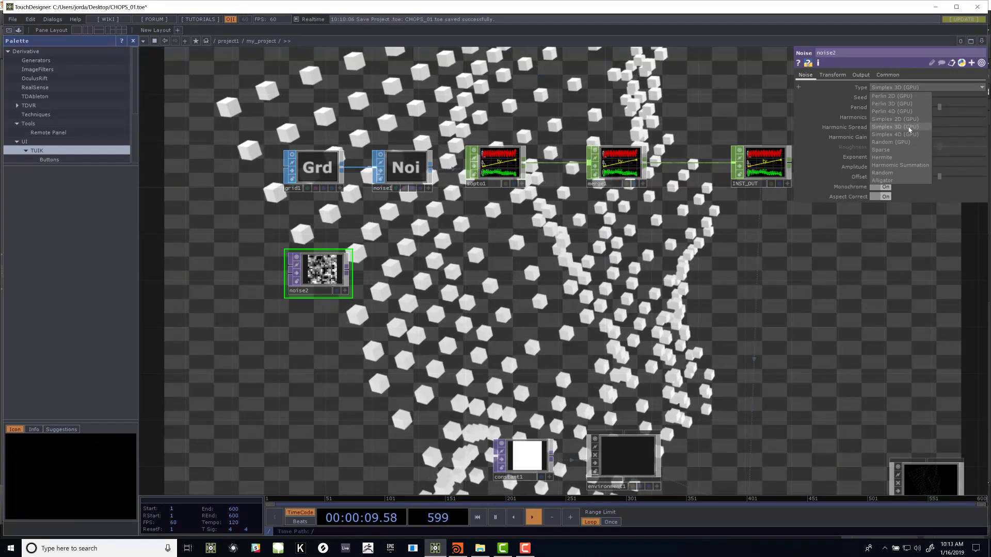
# Step: Try Perlin, Simplex and Random noise types on noise2, settle on Simplex 4D (GPU), and turn Monochrome off
pyautogui.click(903, 87)
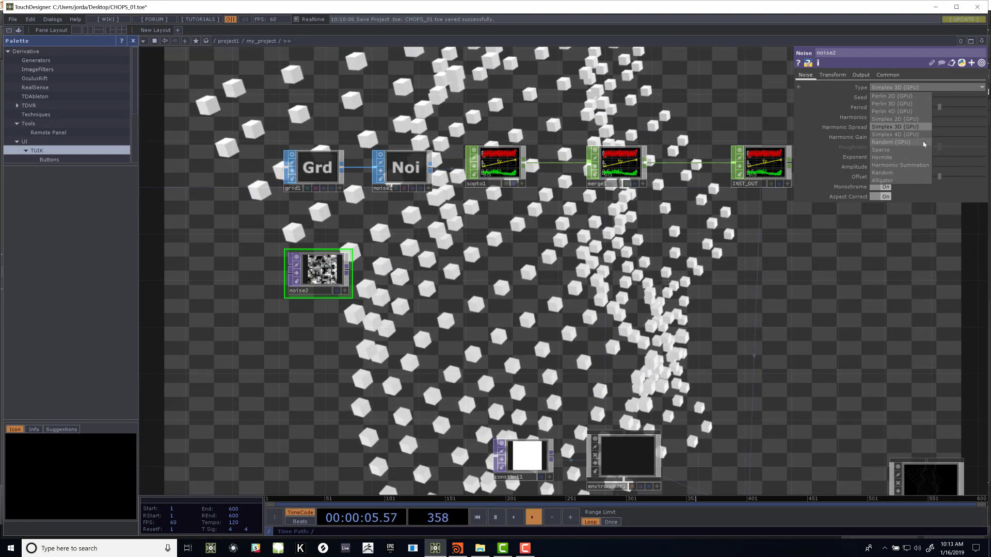
pyautogui.click(898, 96)
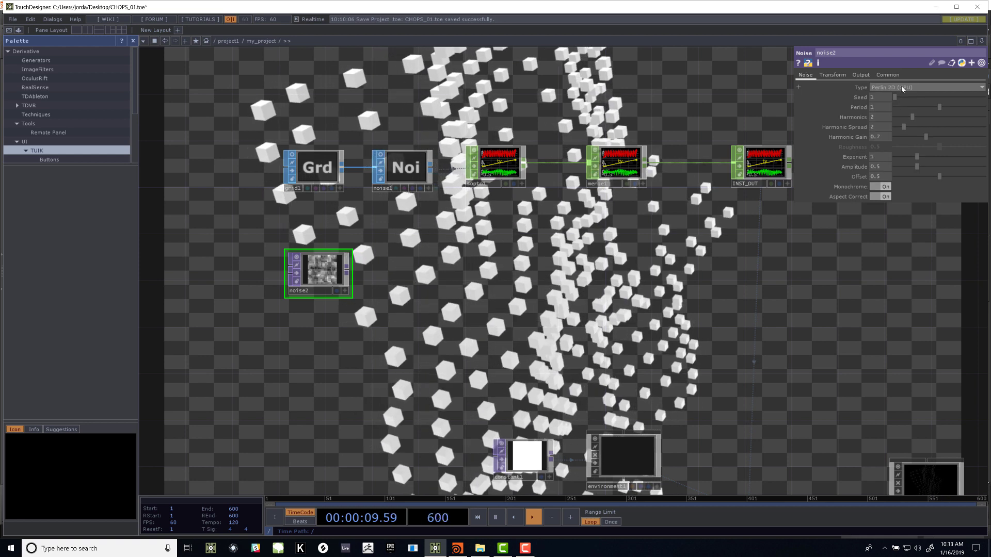
pyautogui.click(907, 88)
pyautogui.click(902, 112)
pyautogui.click(899, 88)
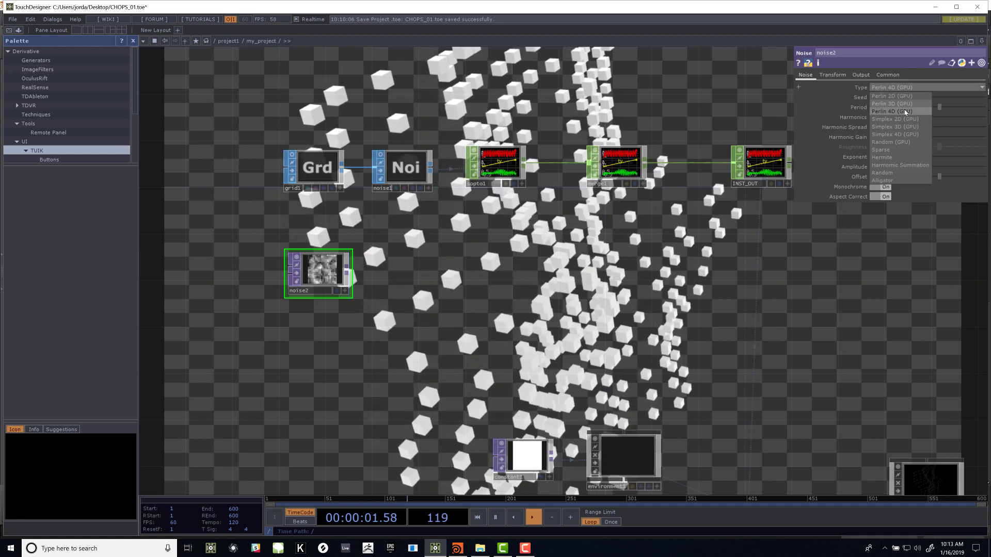
pyautogui.click(904, 119)
pyautogui.click(896, 88)
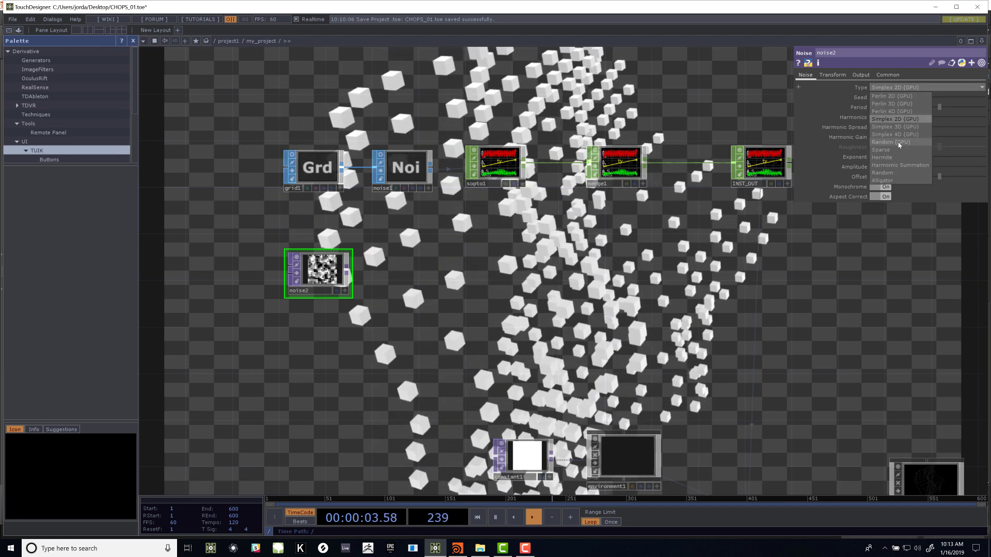
pyautogui.click(899, 142)
pyautogui.click(898, 87)
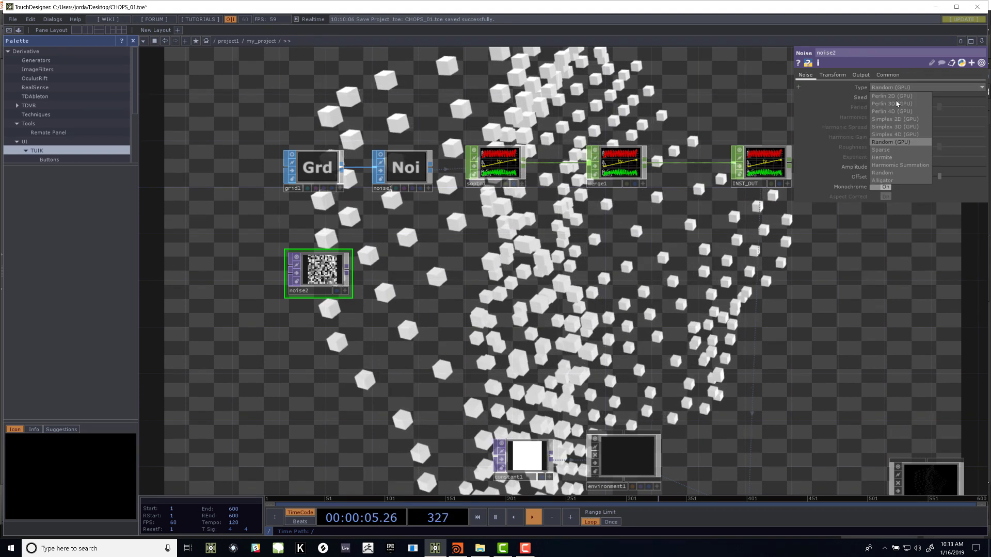
pyautogui.click(907, 135)
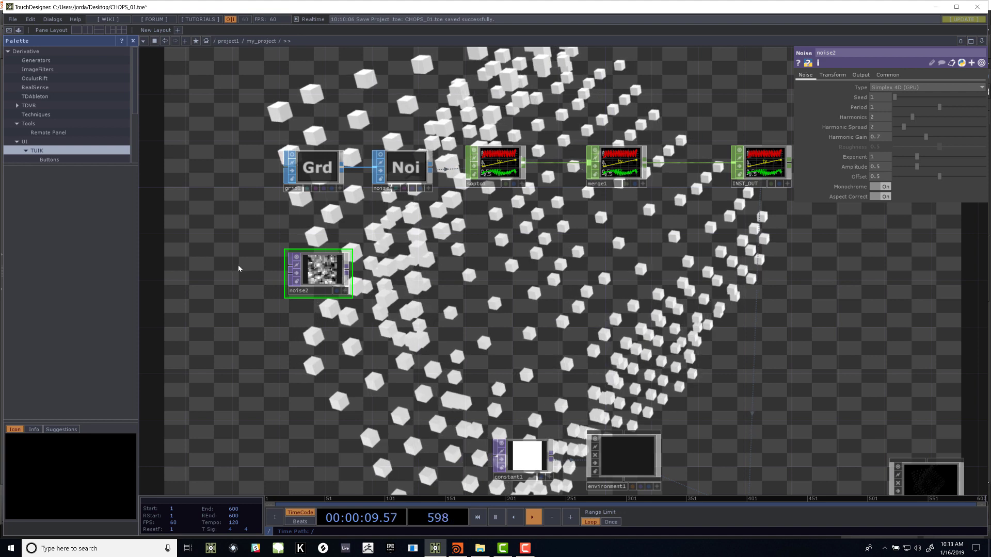
pyautogui.click(886, 187)
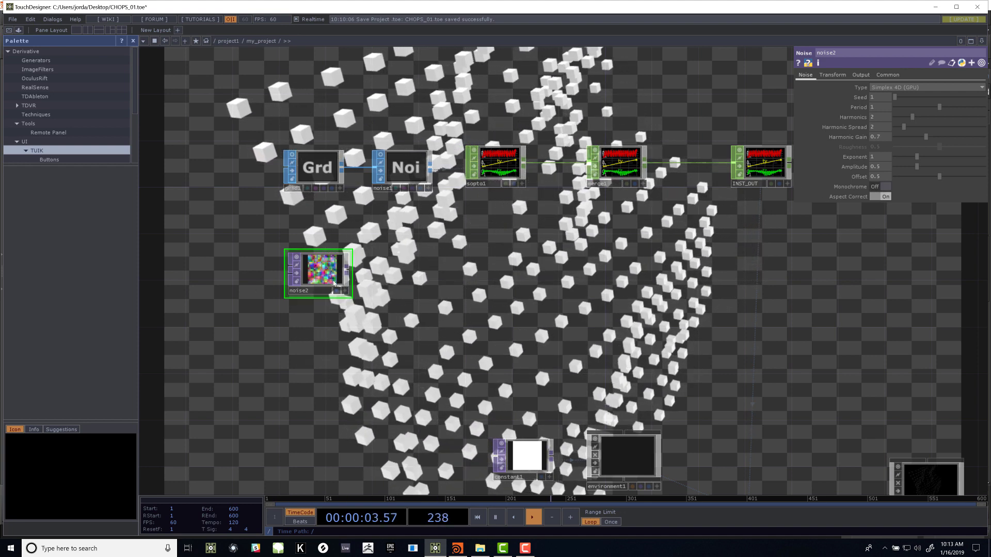
# Step: Compare noise2's Viewer Smoothness at Interpolate Pixels with Nearest Pixel, and return it to Nearest Pixel
pyautogui.scroll(3, 384, 270)
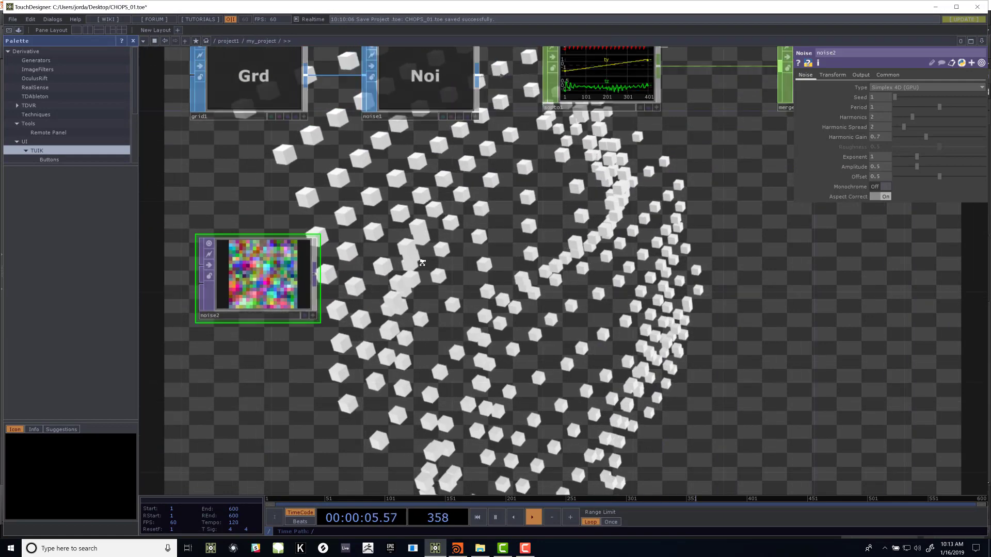
pyautogui.moveTo(257, 345); pyautogui.dragTo(406, 352)
pyautogui.scroll(3, 406, 352)
pyautogui.scroll(3, 406, 352)
pyautogui.moveTo(483, 415); pyautogui.dragTo(428, 464)
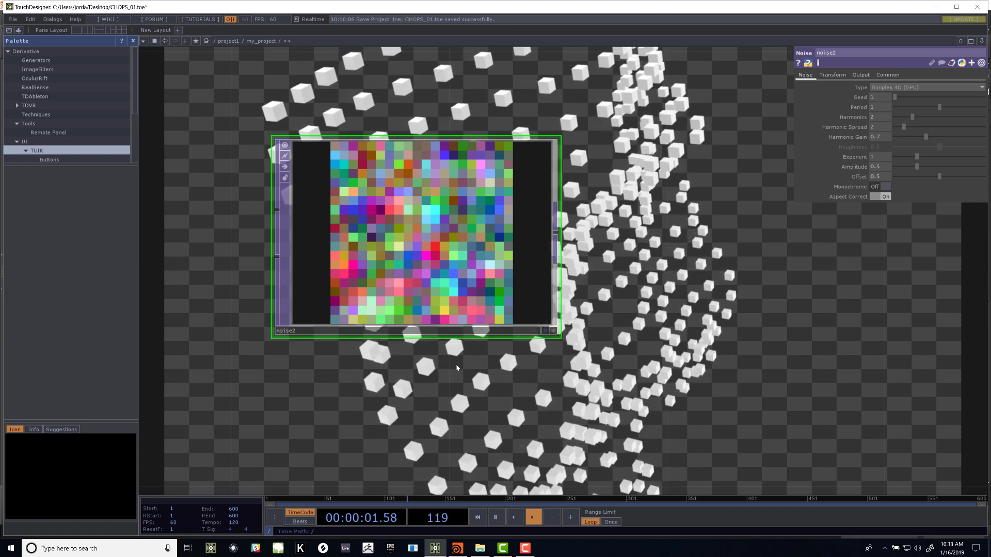
pyautogui.click(887, 75)
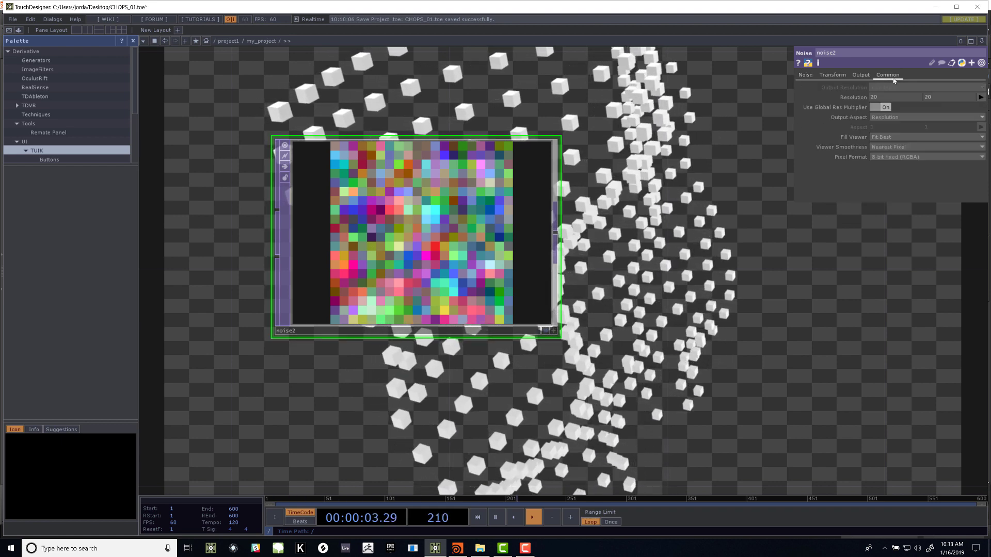
pyautogui.click(894, 148)
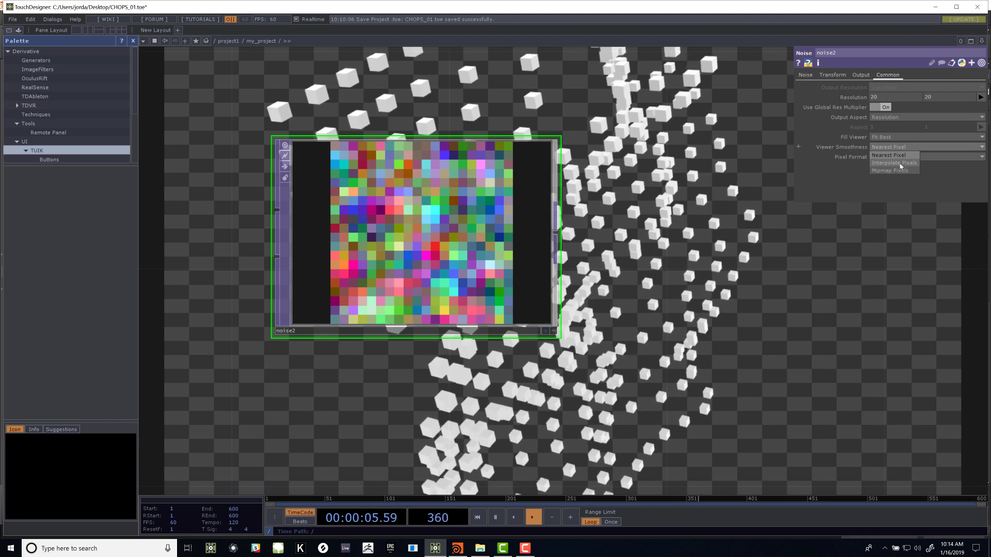
pyautogui.click(894, 162)
pyautogui.click(893, 148)
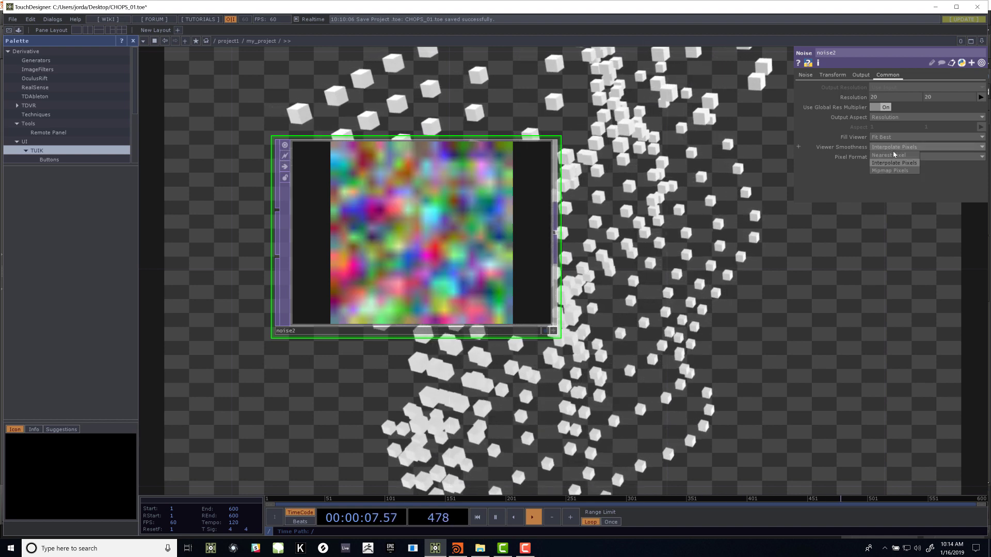
pyautogui.click(894, 157)
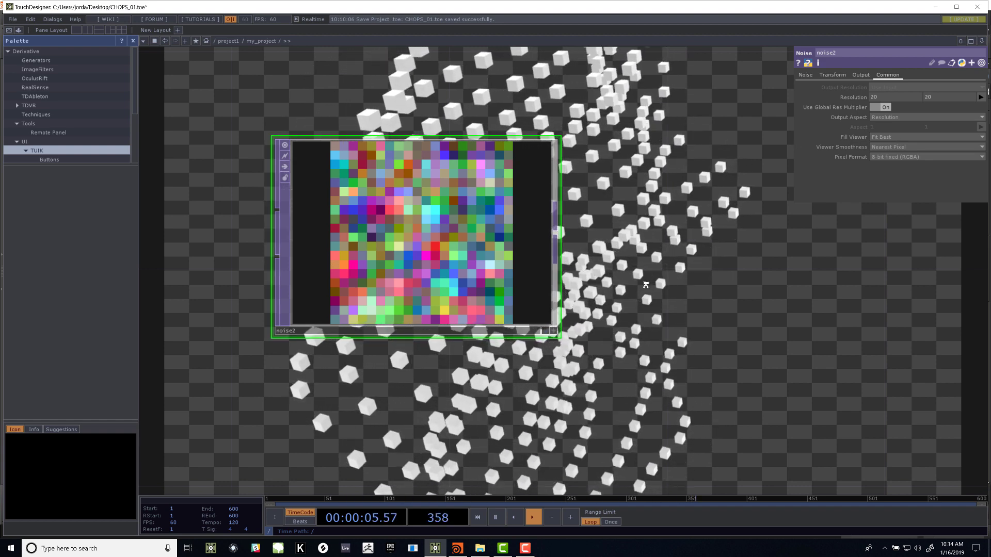
# Step: Add a TOP to CHOP beside noise2, below sopto1, and set noise2 as its source TOP
pyautogui.scroll(-5, 480, 325)
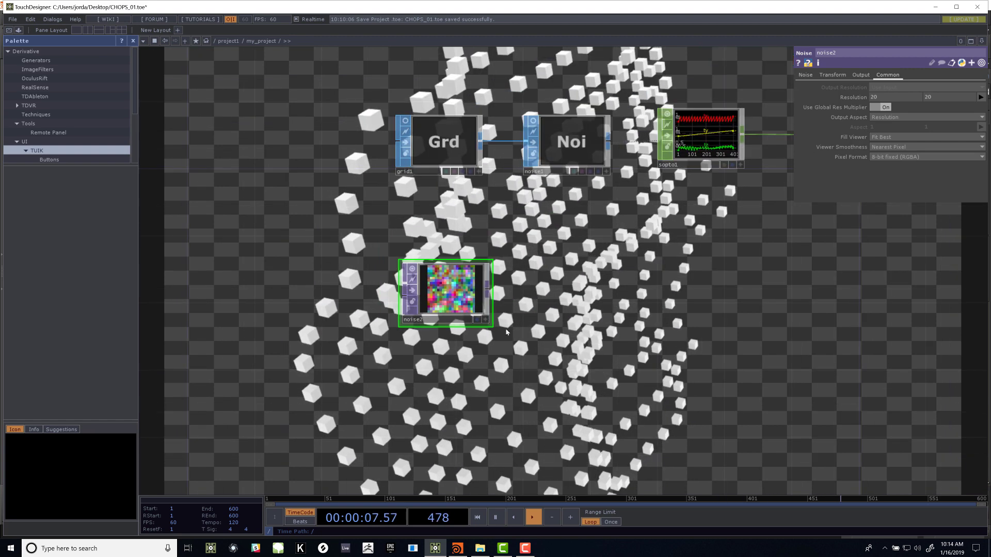
pyautogui.middleClick(449, 297)
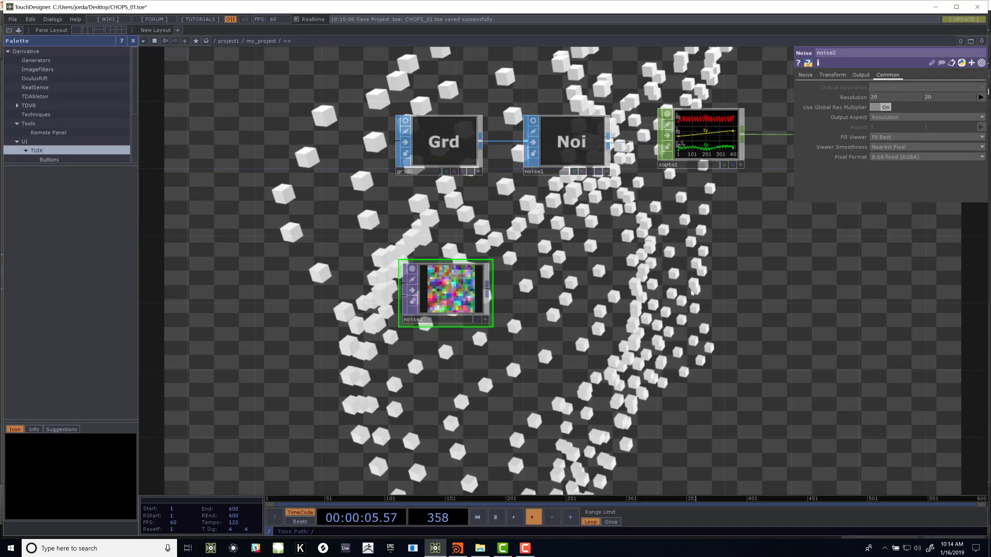
pyautogui.moveTo(645, 300); pyautogui.dragTo(498, 329)
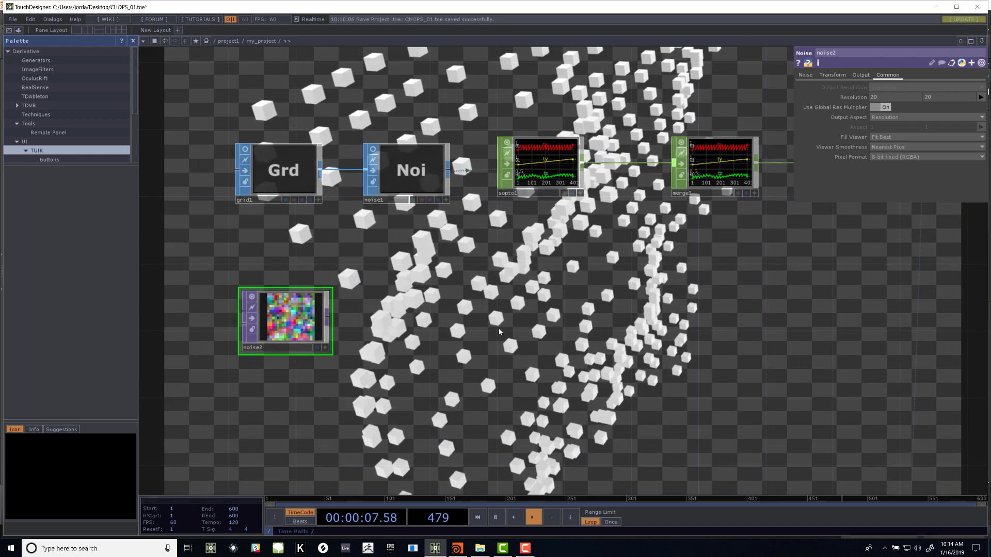
pyautogui.press('Tab')
pyautogui.click(409, 229)
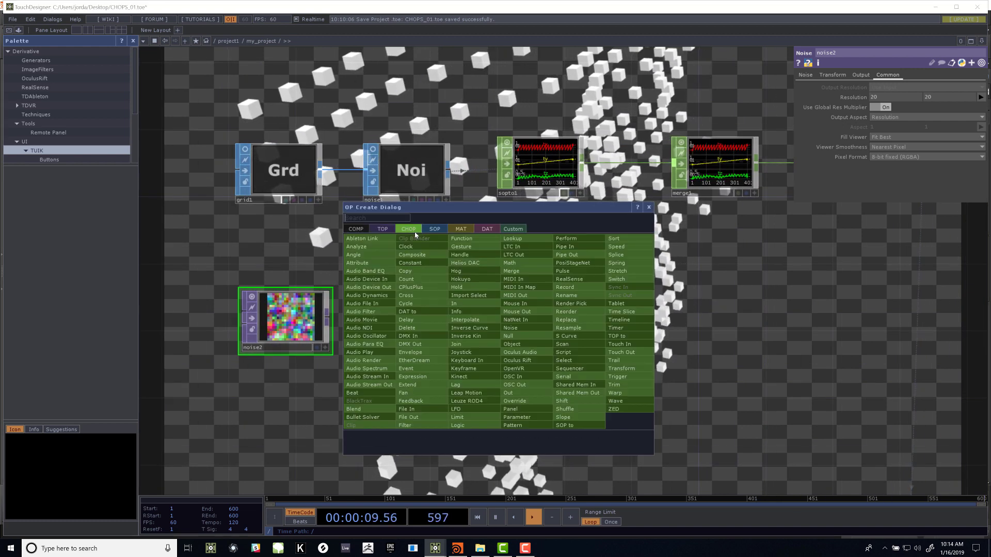
pyautogui.write('top')
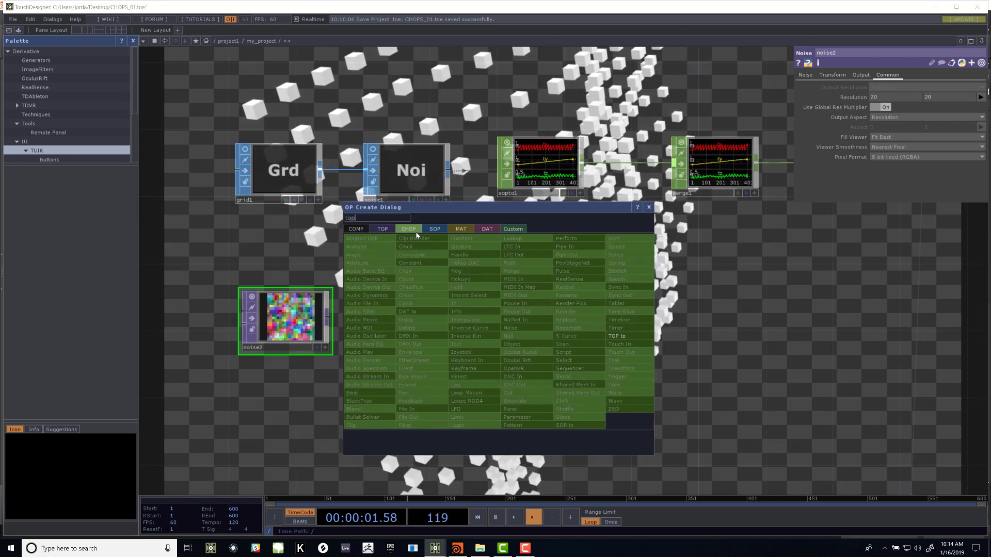
pyautogui.click(637, 339)
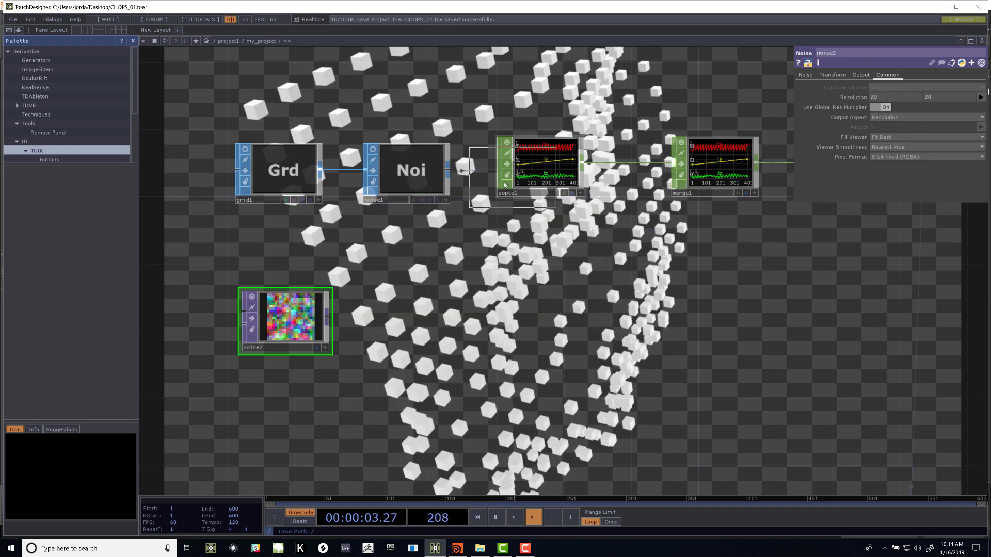
pyautogui.click(530, 321)
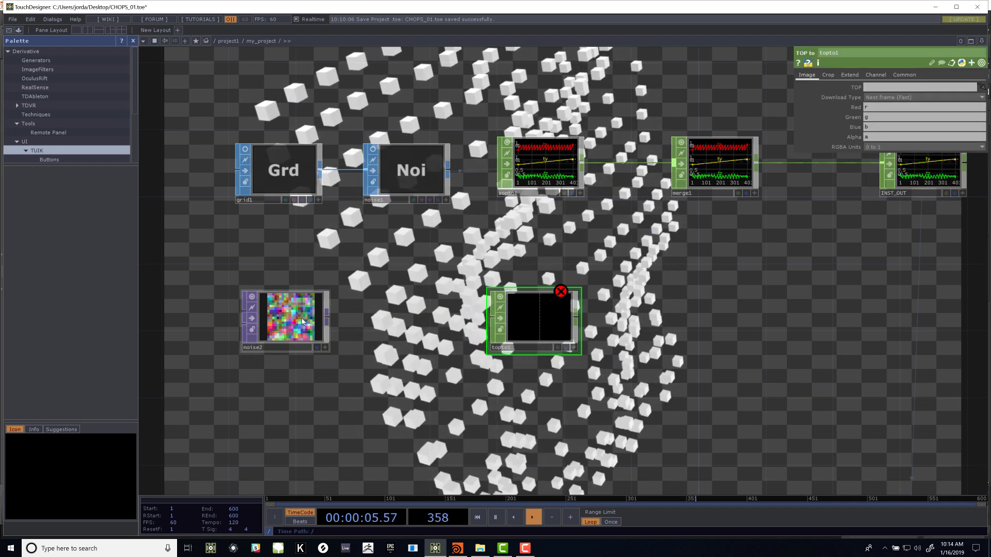
pyautogui.moveTo(302, 335); pyautogui.dragTo(890, 88)
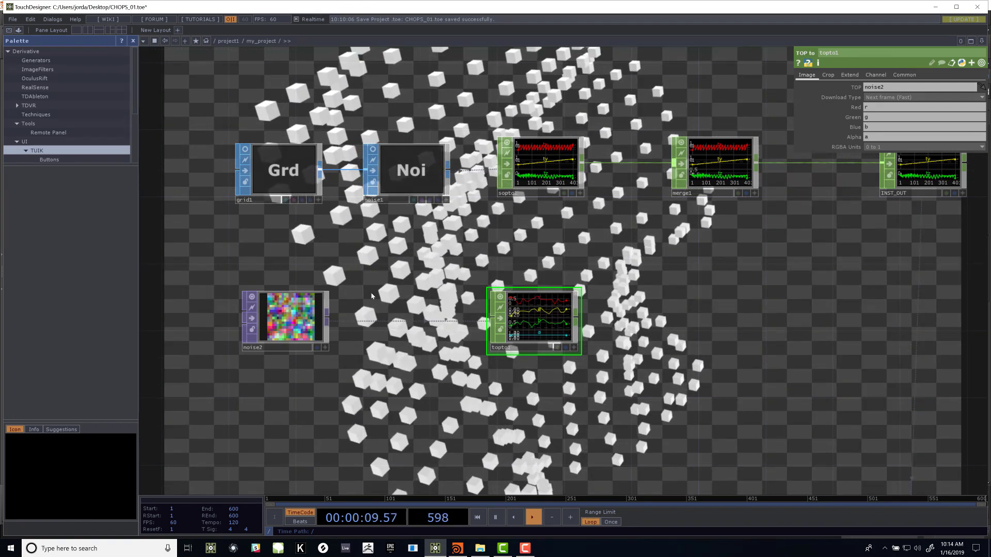
# Step: Connect the topto1 output into merge1 alongside sopto1
pyautogui.scroll(1, 619, 282)
pyautogui.scroll(3, 619, 282)
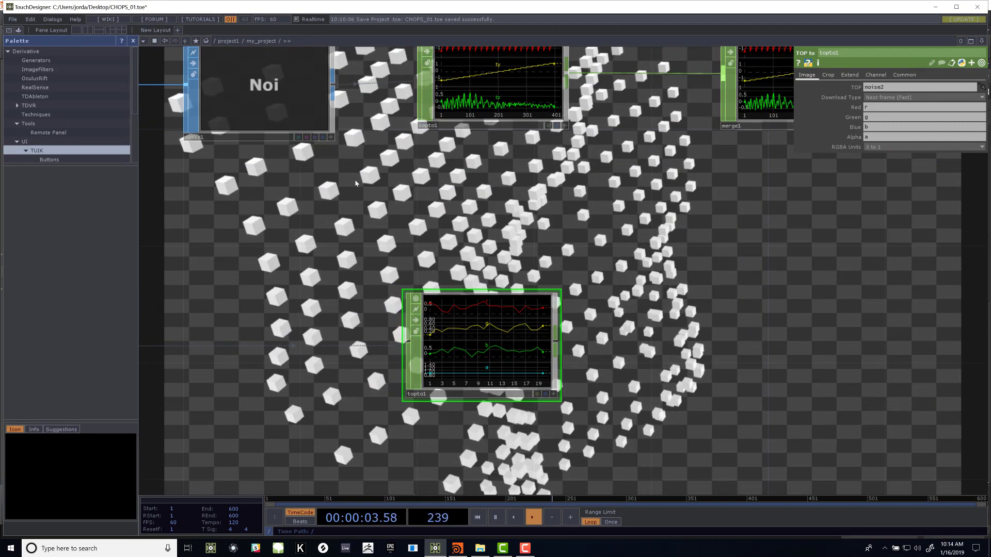
pyautogui.scroll(-3, 369, 186)
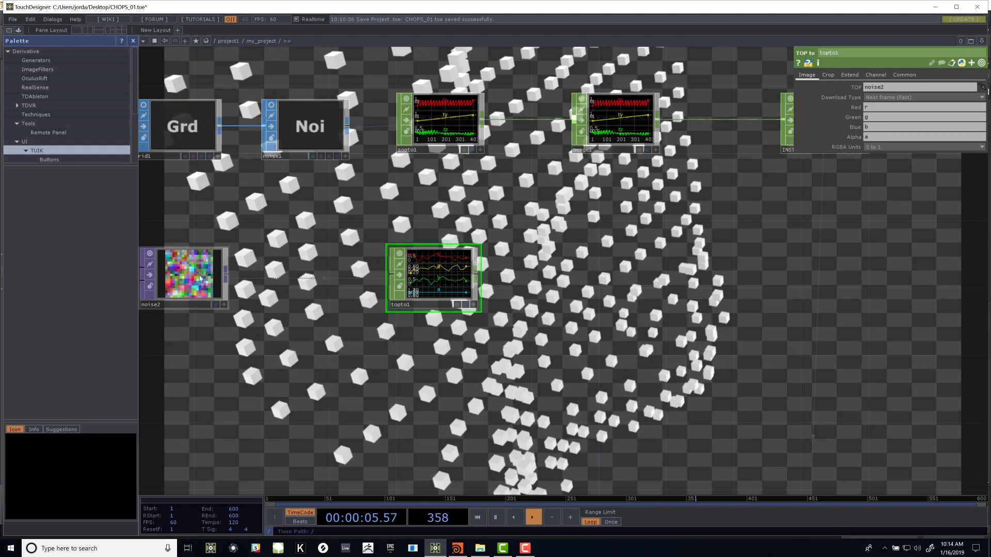
pyautogui.scroll(3, 527, 283)
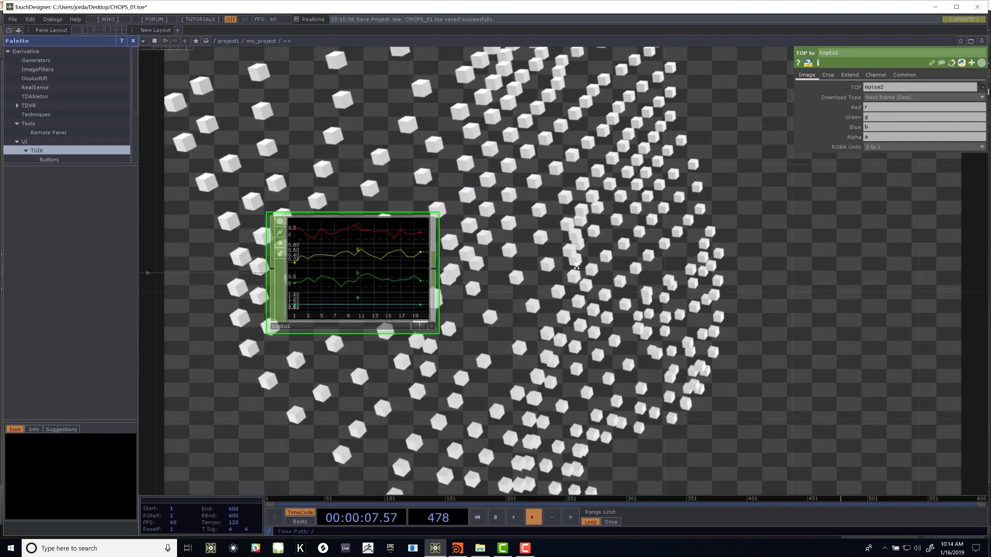
pyautogui.moveTo(521, 282); pyautogui.dragTo(671, 279)
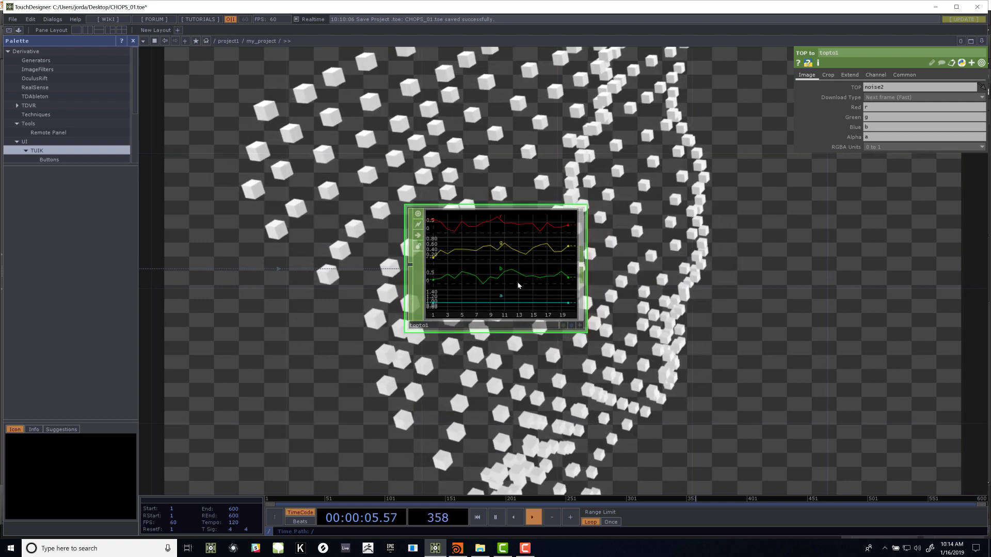
pyautogui.scroll(-2, 545, 344)
pyautogui.moveTo(546, 345); pyautogui.dragTo(427, 402)
pyautogui.scroll(-1, 472, 368)
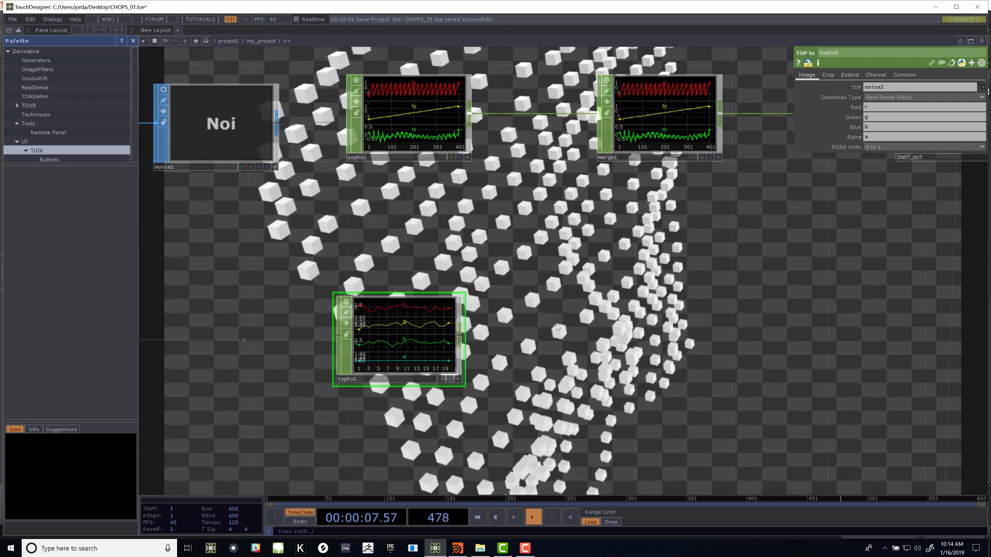
pyautogui.moveTo(475, 368); pyautogui.dragTo(372, 388)
pyautogui.click(357, 355)
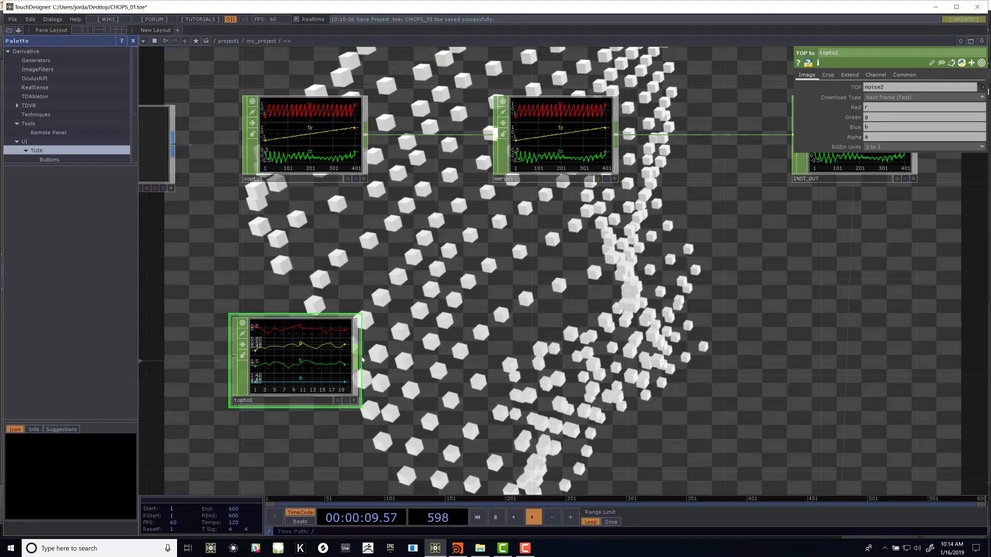
pyautogui.click(496, 152)
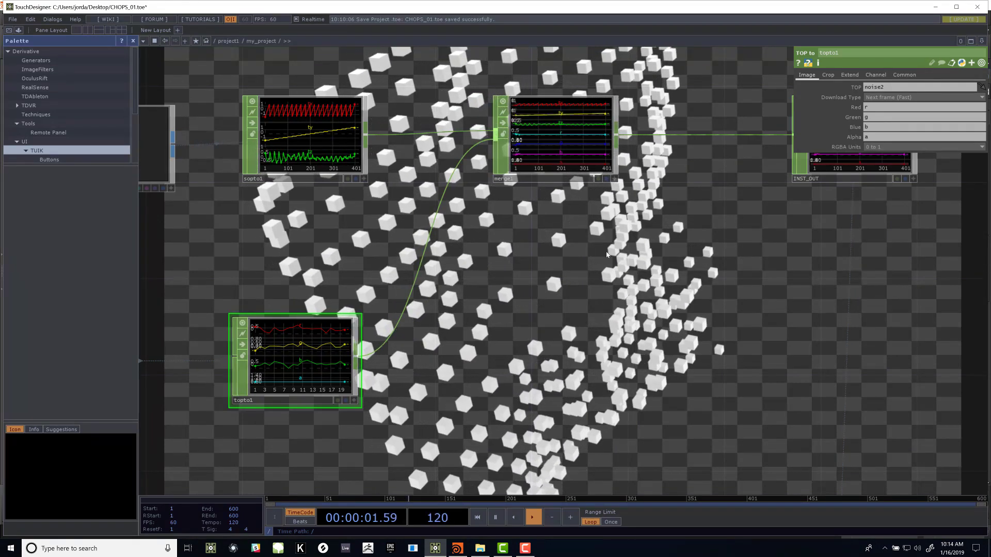
# Step: Examine merge1's combined channels and set noise2's resolution to 256 by 256
pyautogui.scroll(3, 700, 71)
pyautogui.scroll(1, 622, 96)
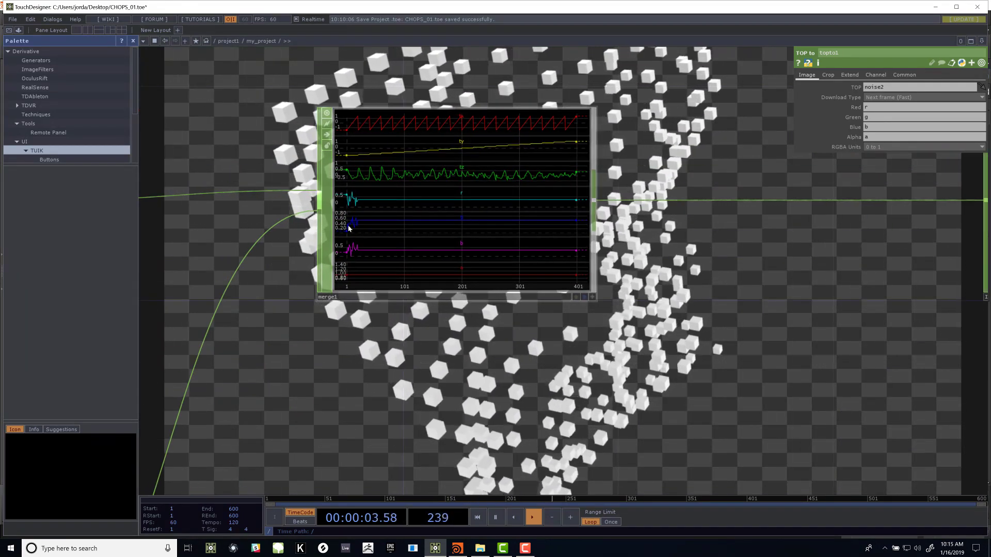
pyautogui.scroll(-5, 320, 403)
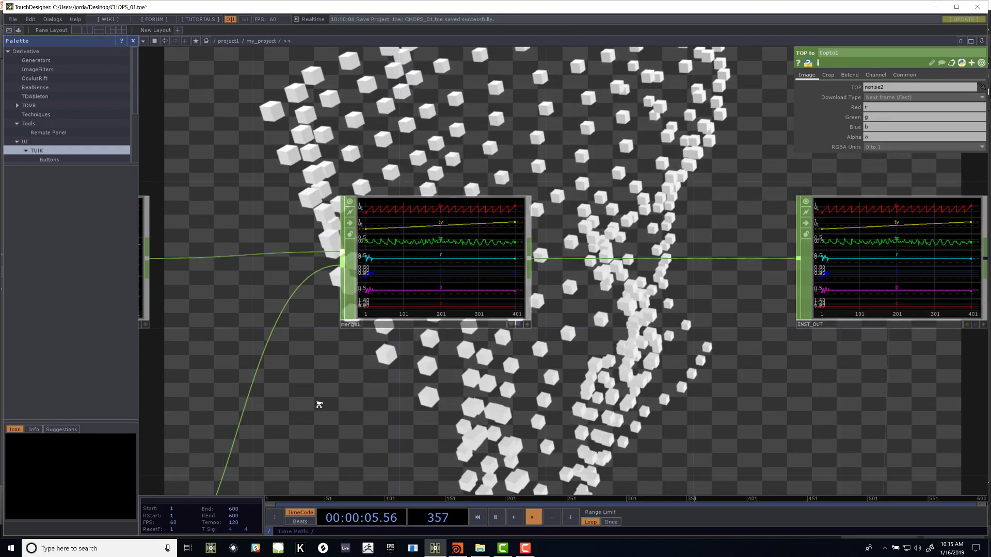
pyautogui.click(259, 338)
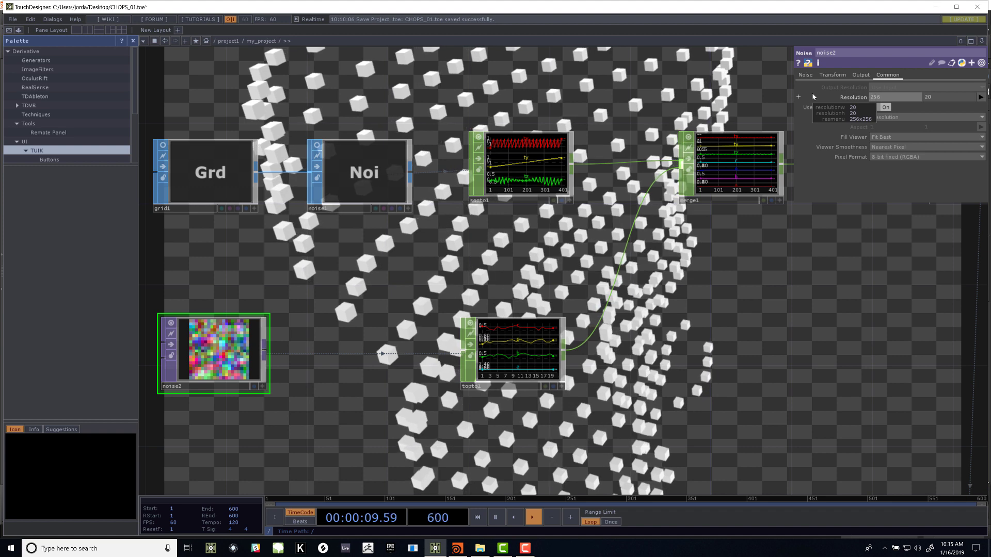
pyautogui.write('256')
pyautogui.press('Tab')
pyautogui.write('256')
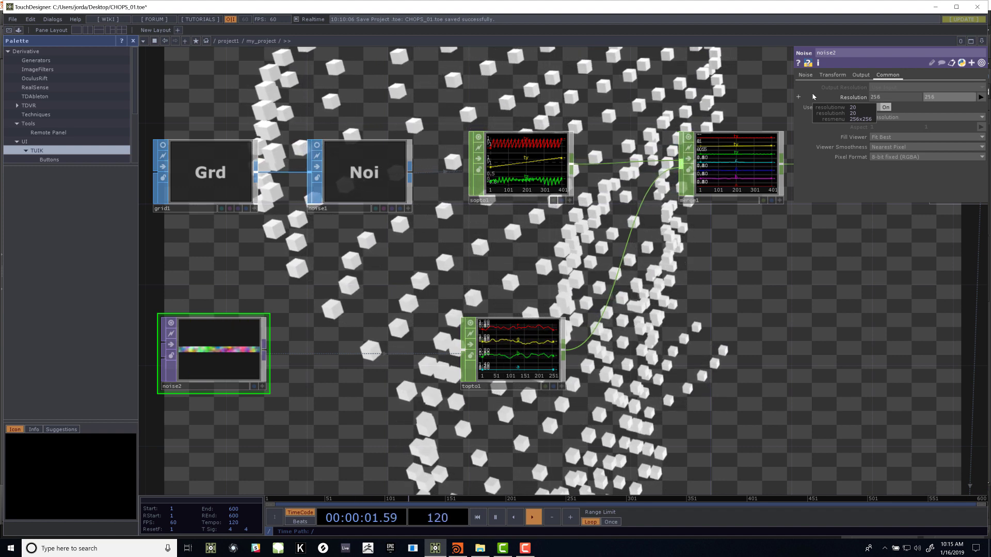
pyautogui.press('Return')
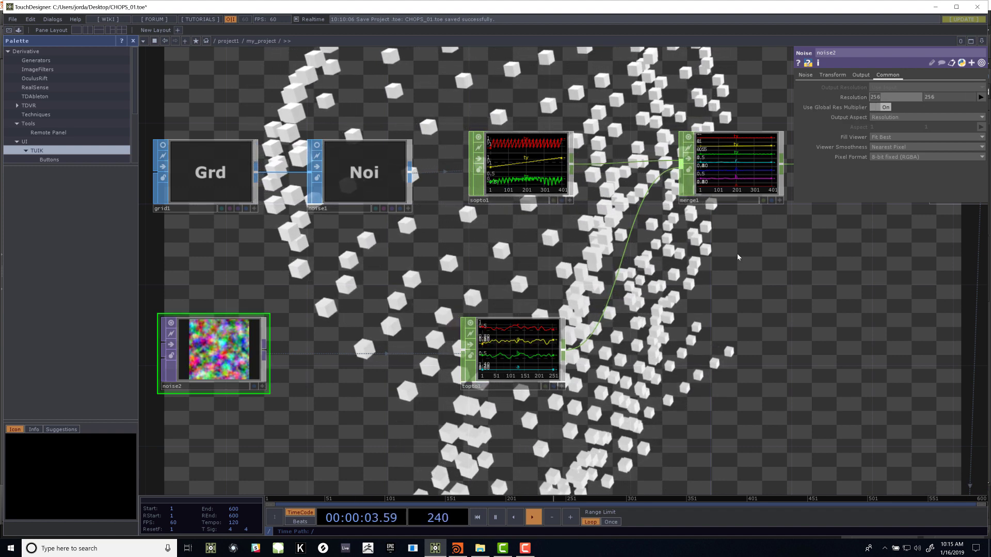
# Step: Set noise2's resolution to 512 by 512 and inspect how the color channels extend in merge1
pyautogui.moveTo(737, 257); pyautogui.dragTo(616, 311)
pyautogui.moveTo(588, 148); pyautogui.dragTo(708, 178, button='middle')
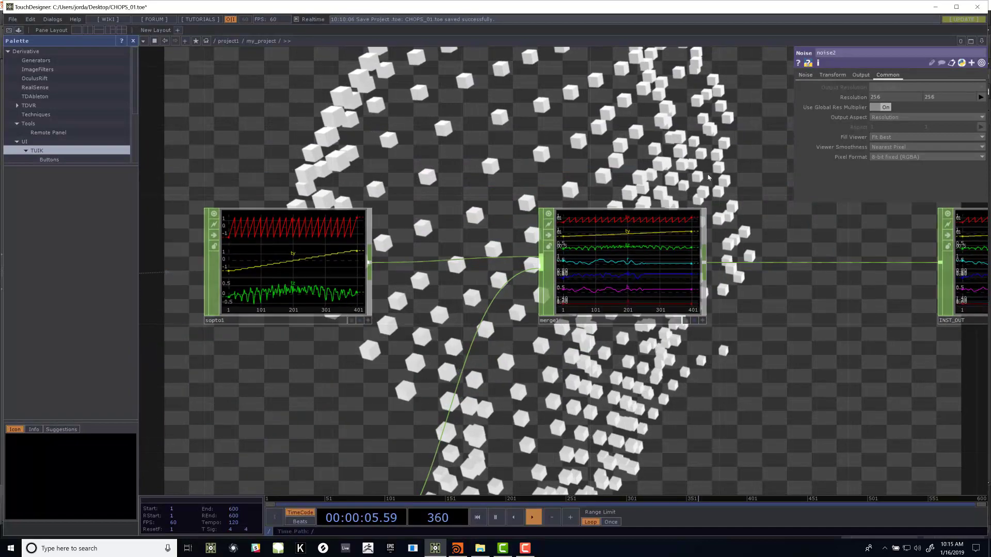
pyautogui.scroll(-6, 575, 290)
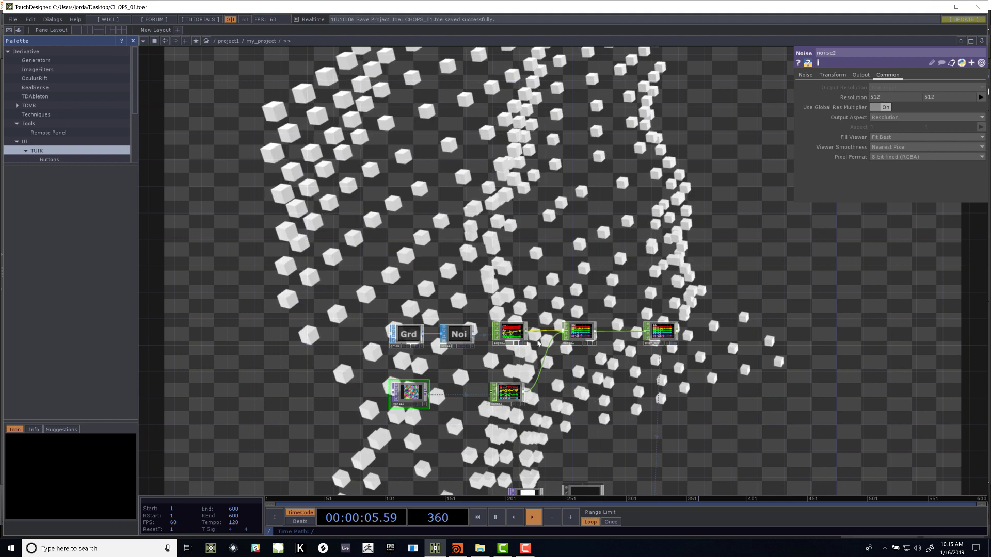
pyautogui.moveTo(602, 250); pyautogui.dragTo(681, 413, button='middle')
pyautogui.moveTo(681, 413); pyautogui.dragTo(670, 132)
pyautogui.moveTo(724, 254); pyautogui.dragTo(515, 315)
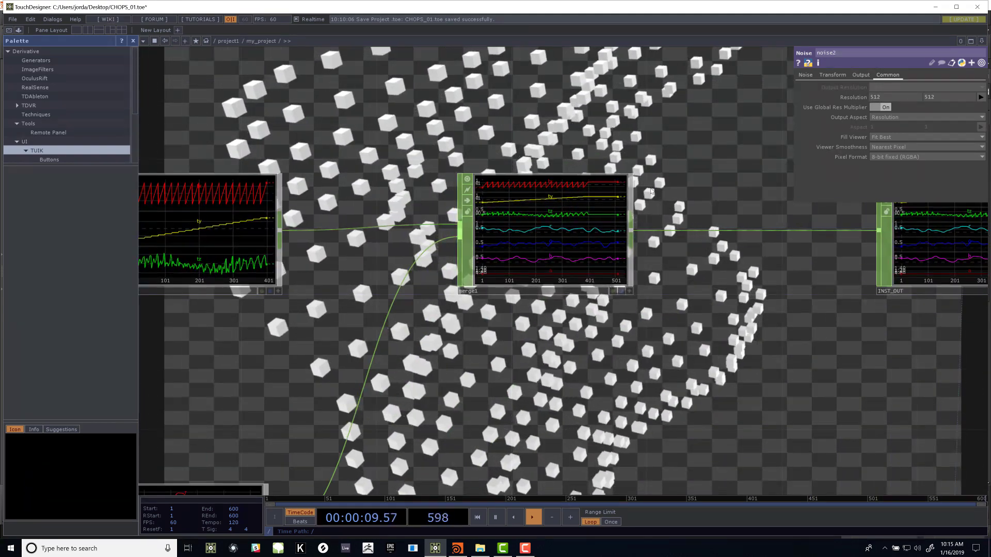
pyautogui.moveTo(651, 191); pyautogui.dragTo(646, 279, button='middle')
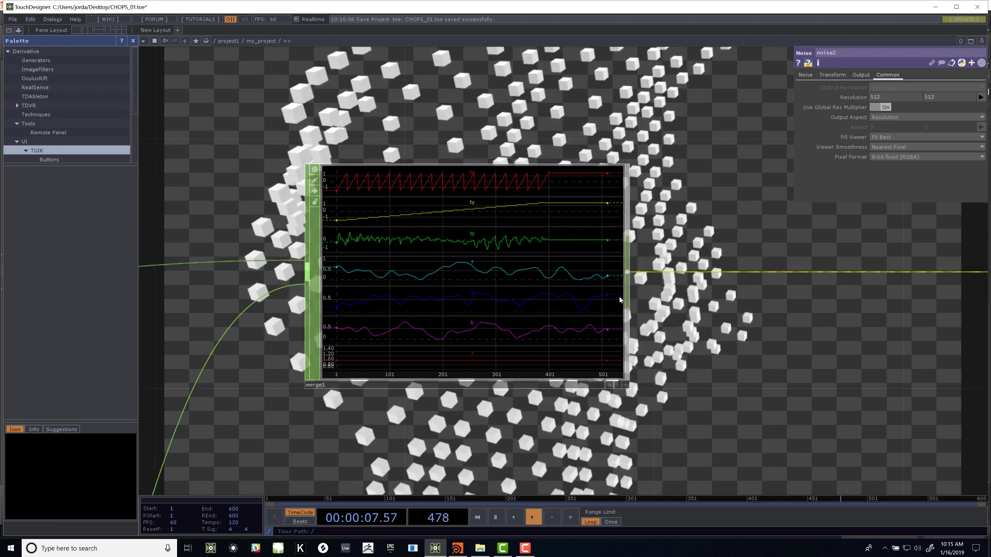
# Step: Assign channels r, g and b to the instance color R, G and B parameters of the CUBE geometry
pyautogui.scroll(-1, 258, 433)
pyautogui.moveTo(258, 434); pyautogui.dragTo(417, 354)
pyautogui.scroll(-6, 421, 355)
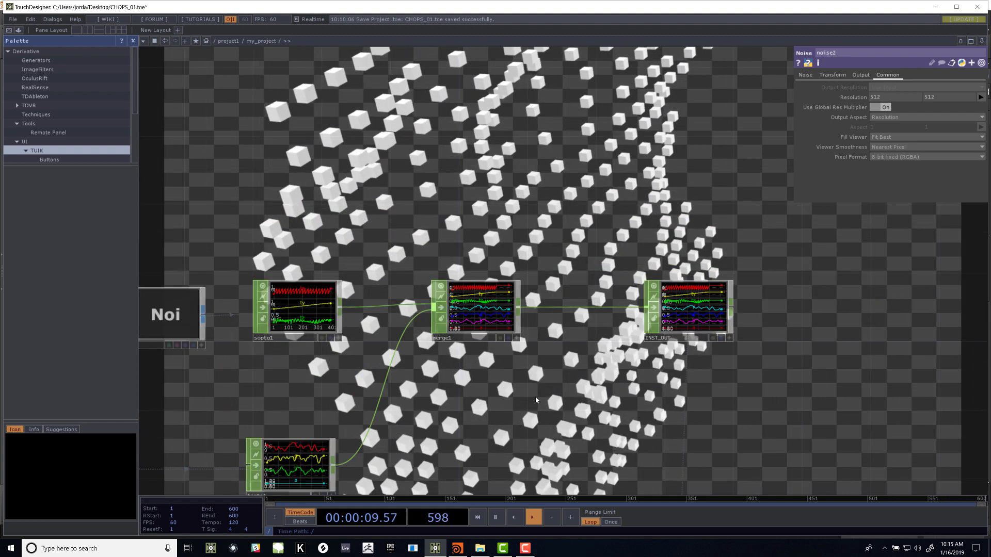
pyautogui.moveTo(562, 343); pyautogui.dragTo(480, 222)
pyautogui.scroll(-5, 518, 283)
pyautogui.moveTo(518, 297); pyautogui.dragTo(593, 194)
pyautogui.click(628, 428)
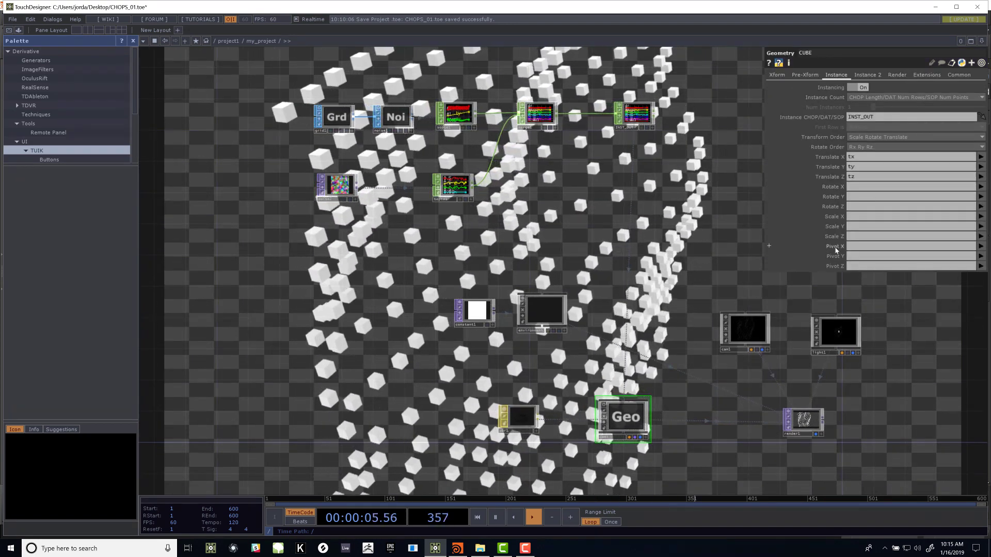
pyautogui.click(870, 76)
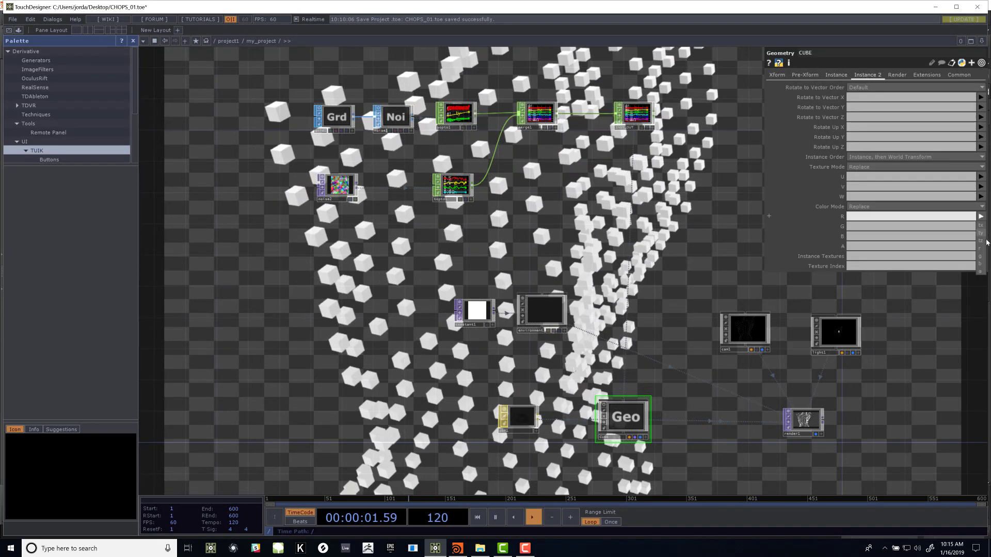
pyautogui.click(980, 251)
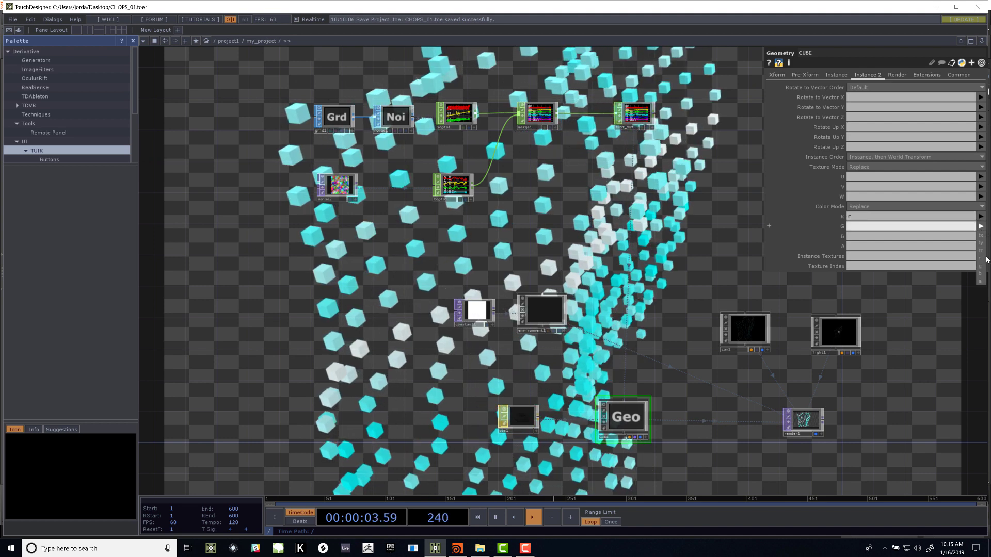
pyautogui.click(979, 266)
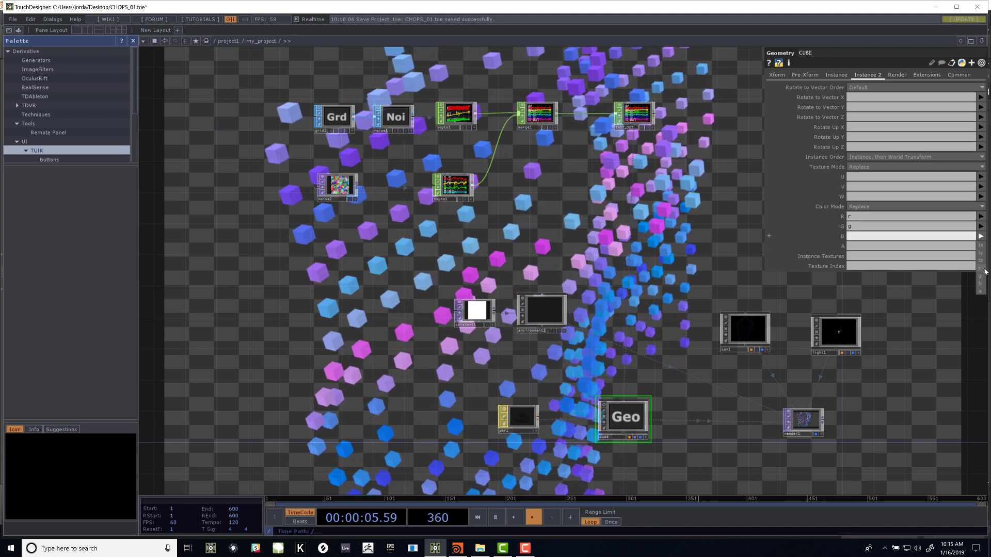
pyautogui.click(980, 285)
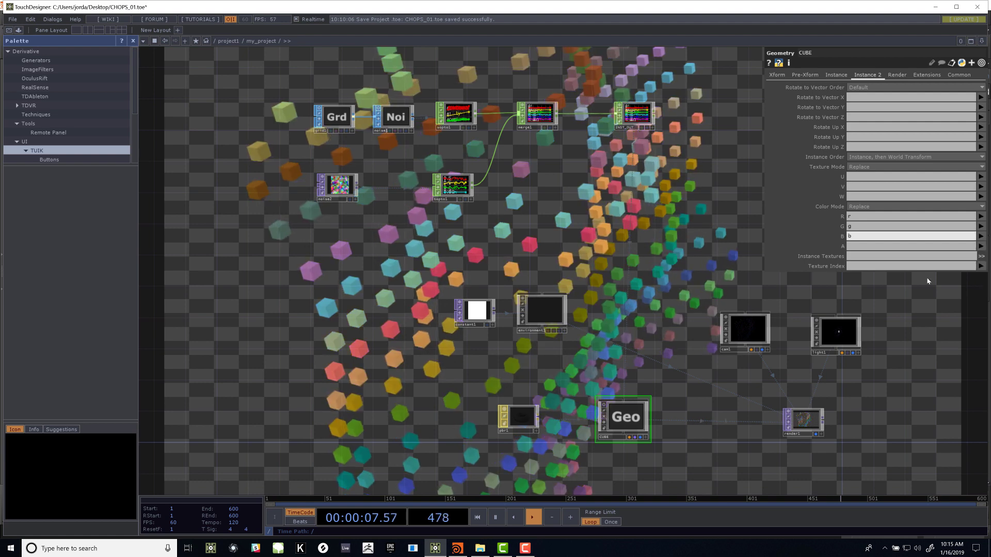
# Step: Copy noise1's Translate Z expression absTime.seconds*.1 into noise2's Translate Z to animate the color noise
pyautogui.scroll(-4, 355, 284)
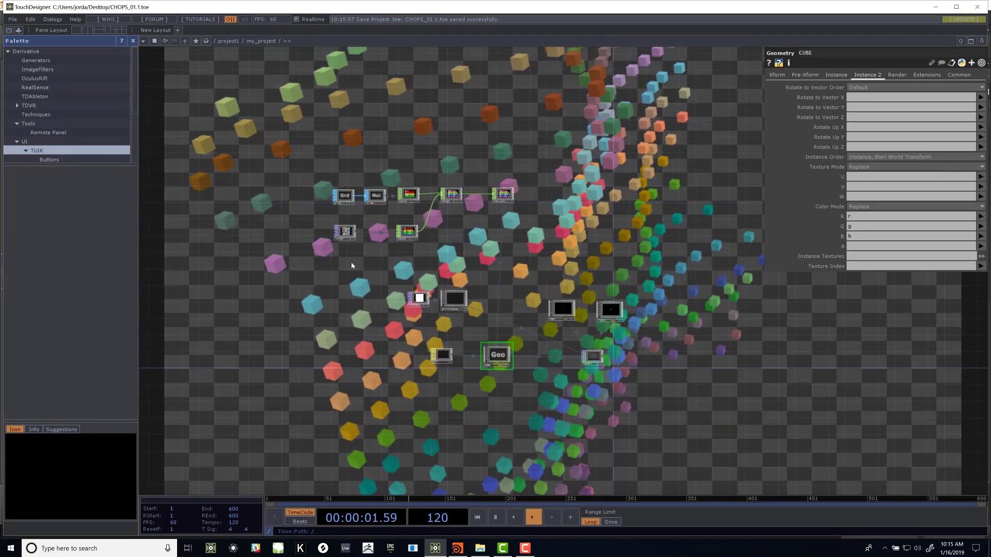
pyautogui.scroll(4, 536, 267)
pyautogui.moveTo(159, 192); pyautogui.dragTo(449, 239)
pyautogui.scroll(6, 345, 204)
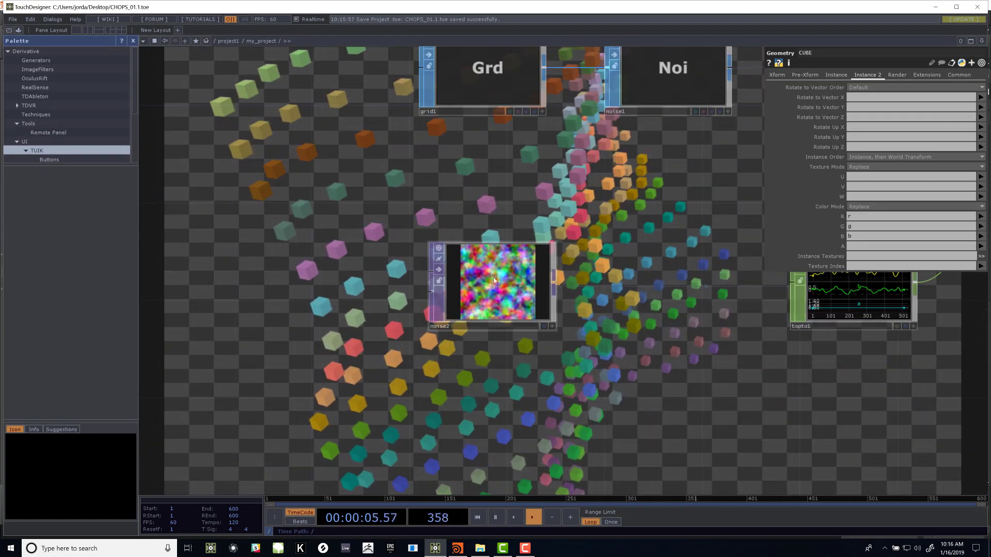
pyautogui.click(503, 279)
pyautogui.scroll(-1, 683, 197)
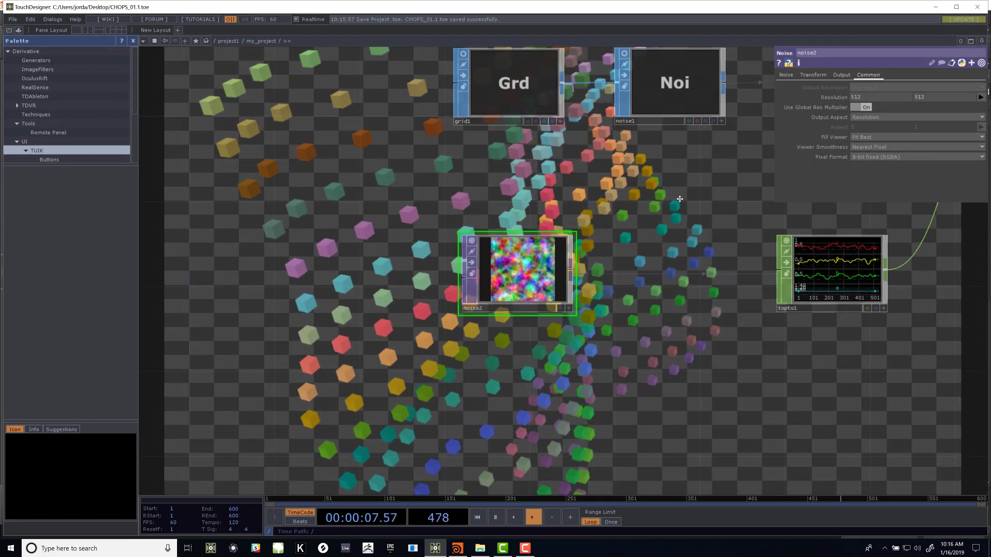
pyautogui.moveTo(683, 197); pyautogui.dragTo(435, 257)
pyautogui.click(255, 146)
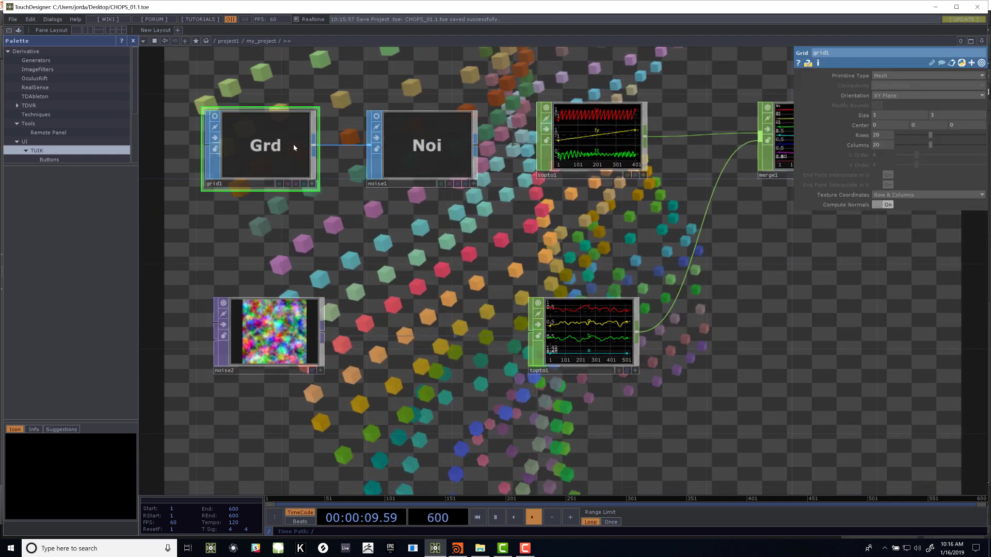
pyautogui.click(407, 141)
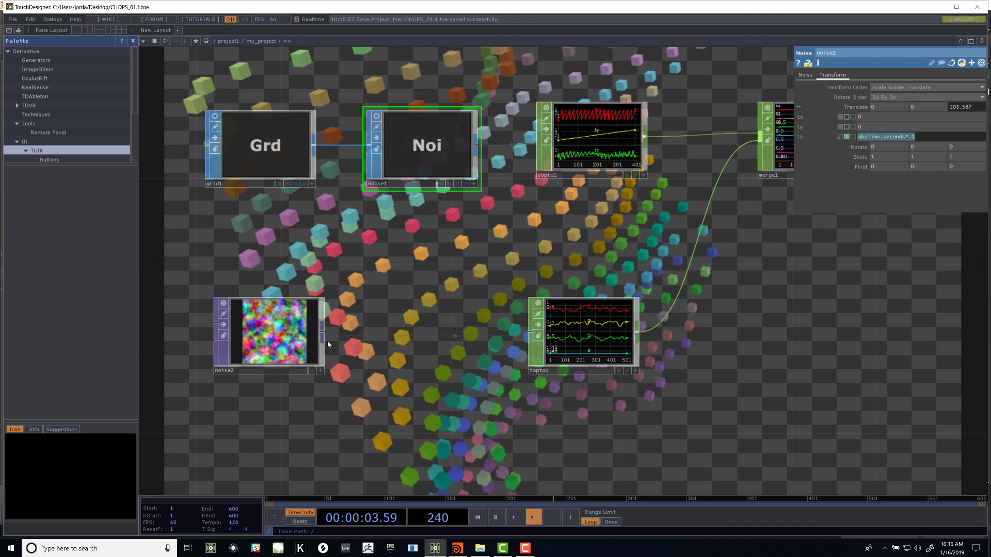
pyautogui.click(277, 350)
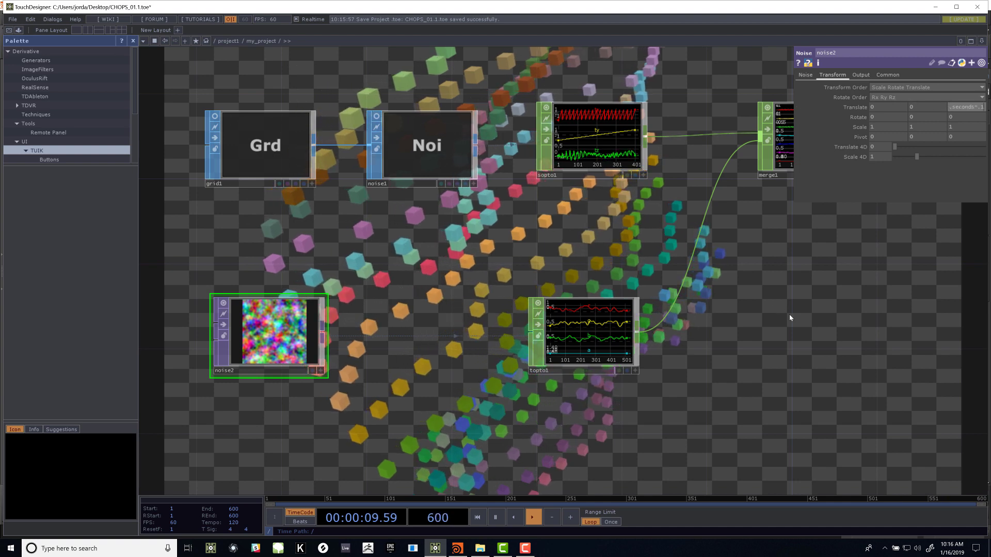
pyautogui.press('Return')
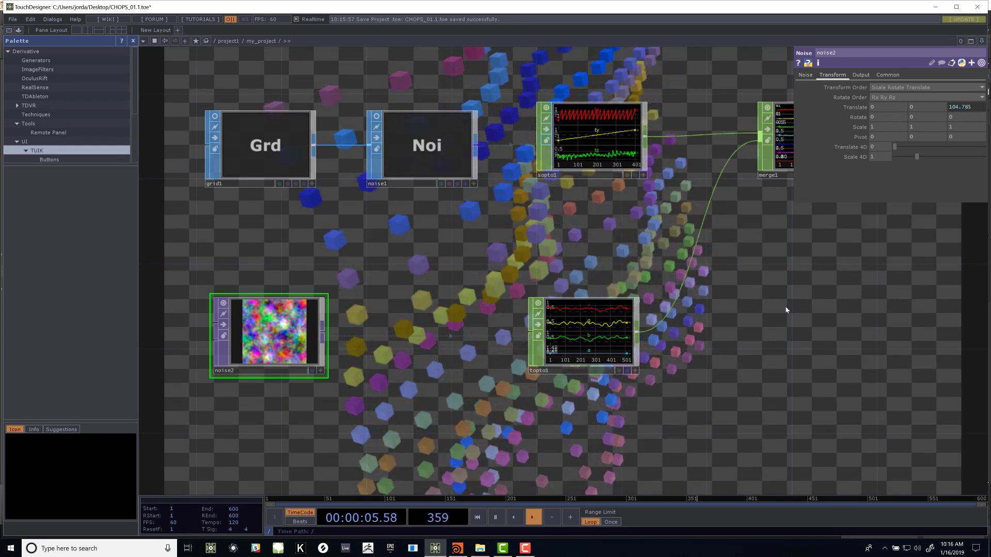
# Step: Change noise1's Translate Z expression to absTime.seconds*.3 and save the project
pyautogui.click(471, 152)
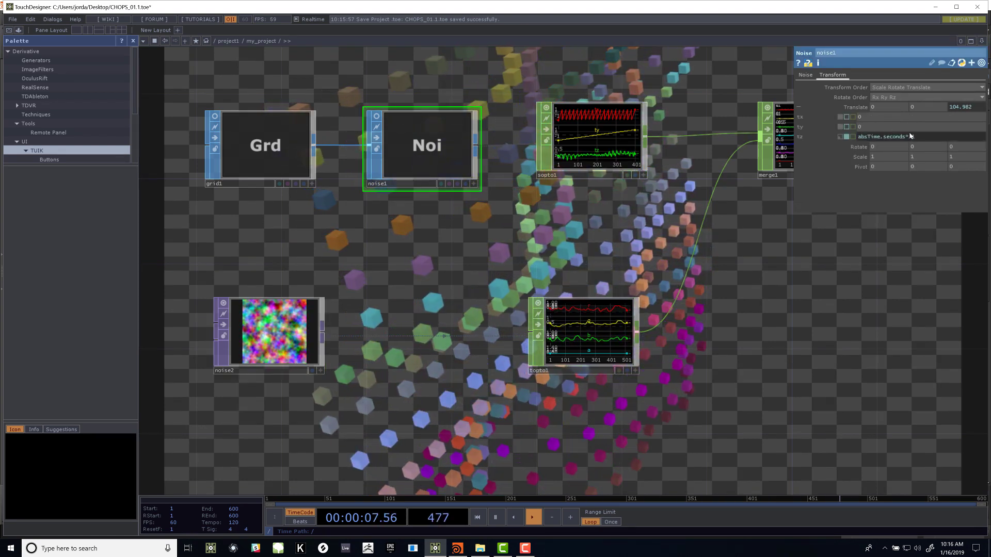
pyautogui.write('3')
pyautogui.press('Return')
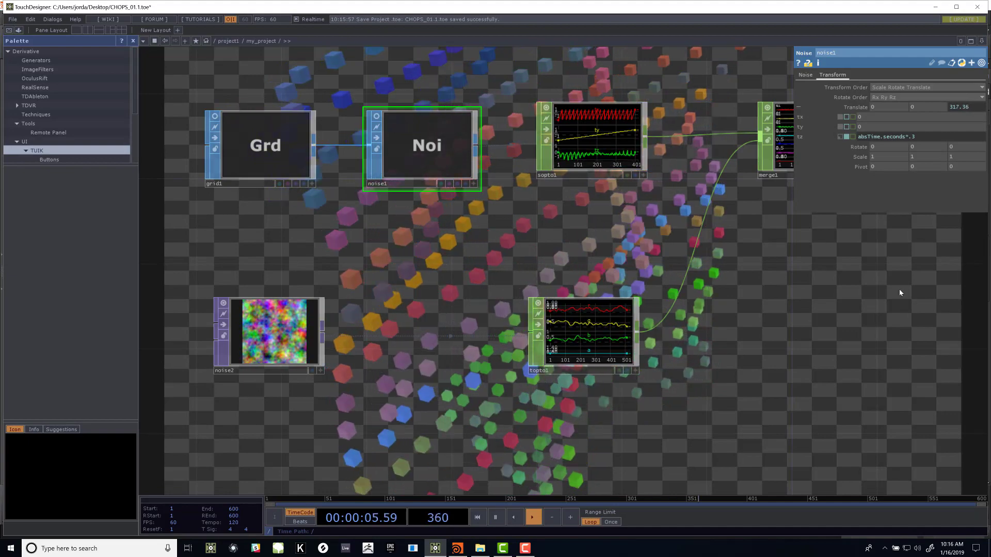
pyautogui.hotkey('ctrl', 's')
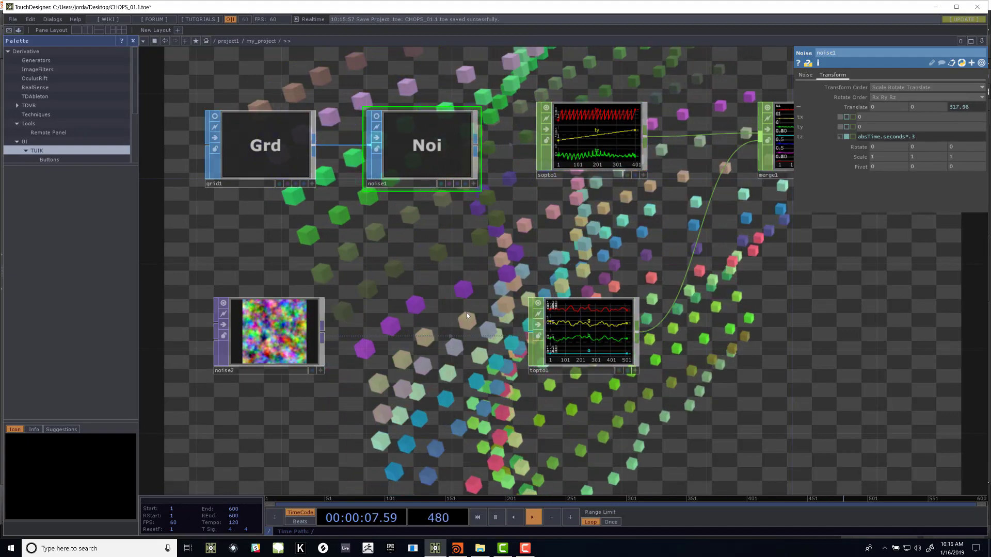
# Step: Move topto1 and noise2 up closer to the grid, noise and sopto1 row
pyautogui.scroll(-3, 466, 312)
pyautogui.moveTo(746, 331); pyautogui.dragTo(607, 343)
pyautogui.scroll(-3, 692, 380)
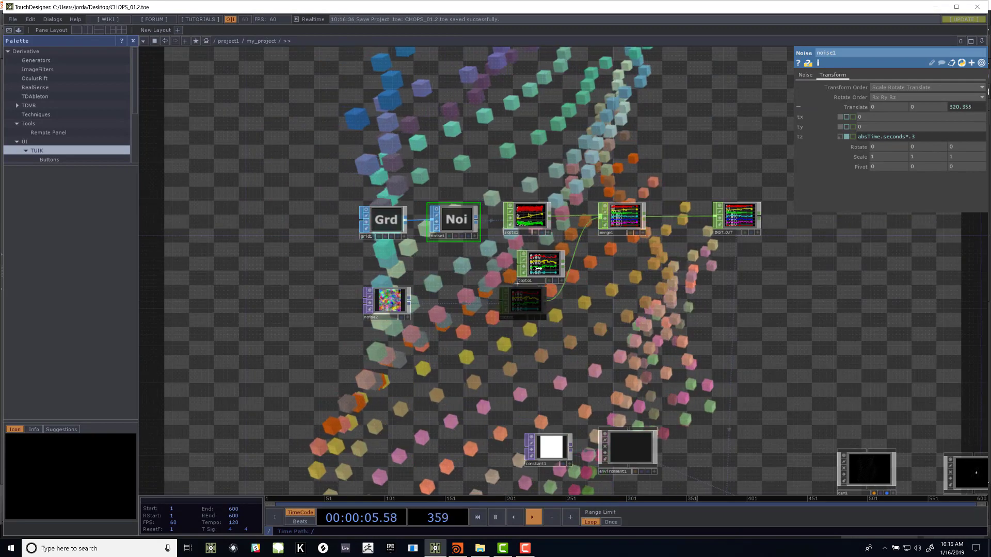
pyautogui.moveTo(521, 309); pyautogui.dragTo(531, 278)
pyautogui.moveTo(369, 307); pyautogui.dragTo(380, 273)
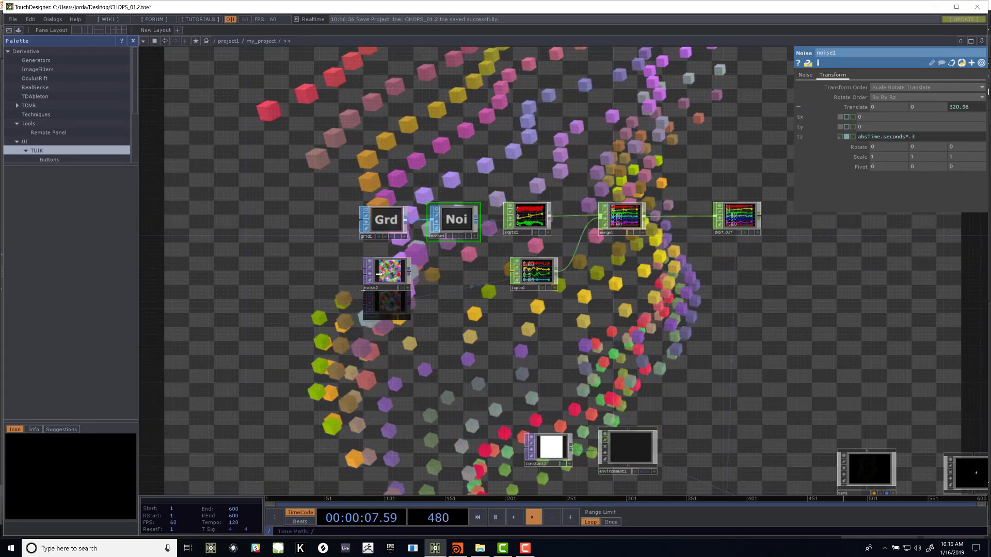
# Step: Turn off the node viewers of noise2 and topto1
pyautogui.scroll(4, 447, 307)
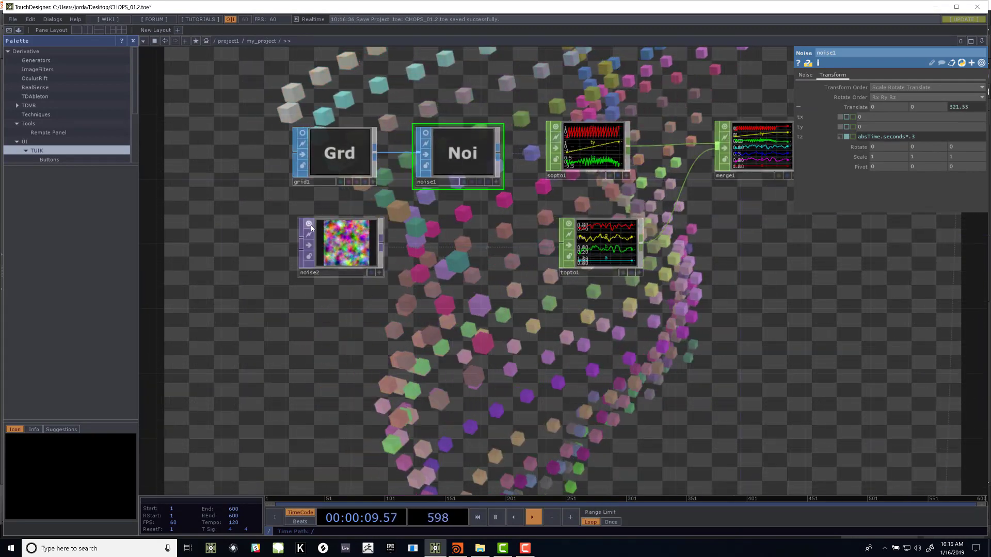
pyautogui.click(309, 223)
pyautogui.click(569, 223)
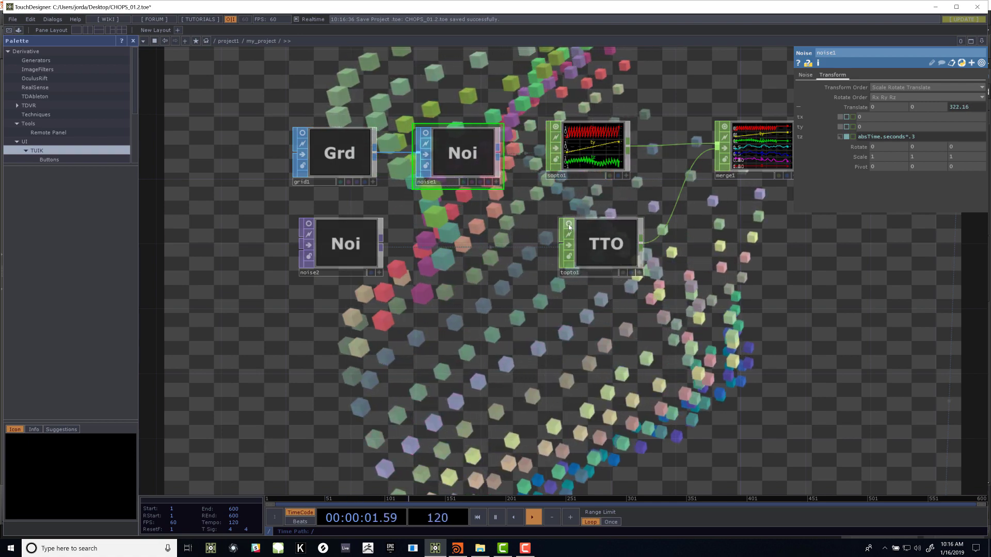
pyautogui.click(568, 224)
# Step: Toggle render1's display flag off and on repeatedly to compare the network background with and without the render
pyautogui.scroll(-2, 645, 315)
pyautogui.moveTo(645, 315); pyautogui.dragTo(407, 270)
pyautogui.scroll(-2, 410, 285)
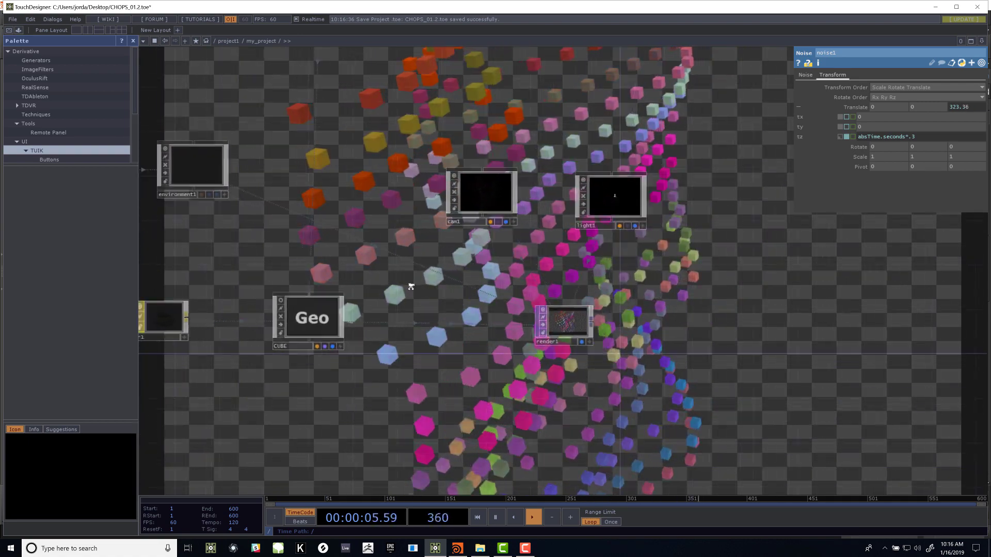
pyautogui.moveTo(542, 329); pyautogui.dragTo(584, 295)
pyautogui.scroll(5, 660, 287)
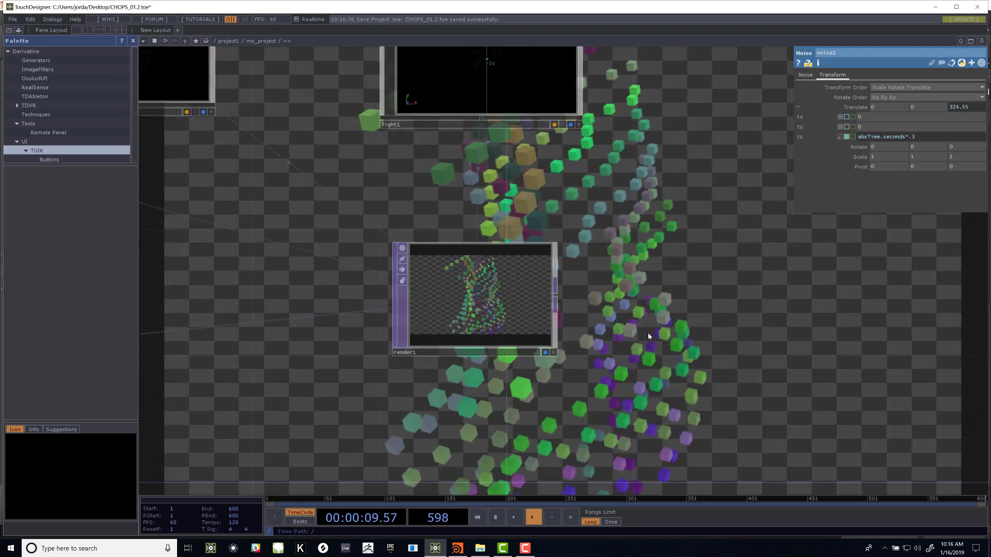
pyautogui.click(546, 352)
pyautogui.click(546, 352)
pyautogui.click(546, 353)
pyautogui.click(546, 352)
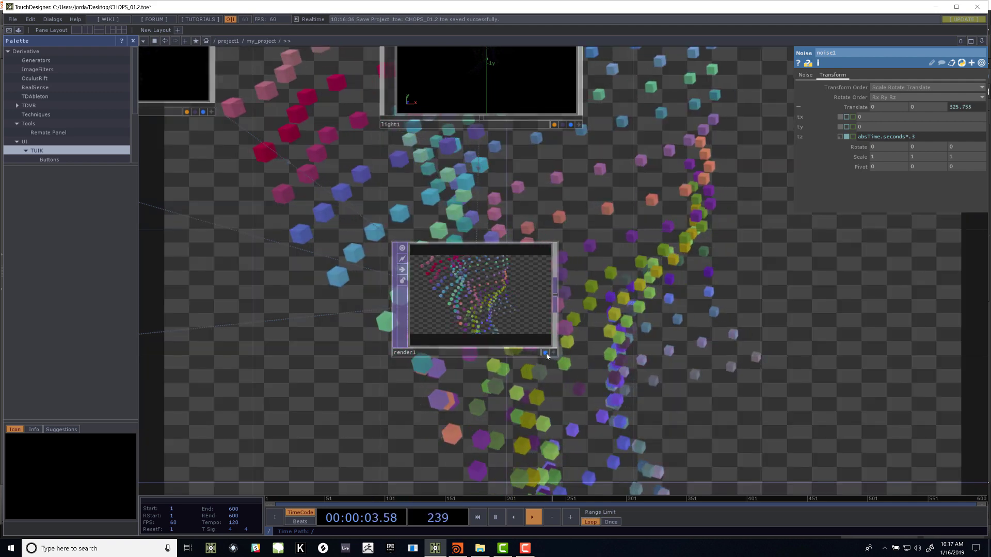
pyautogui.click(546, 353)
pyautogui.click(546, 353)
pyautogui.click(546, 352)
pyautogui.click(545, 353)
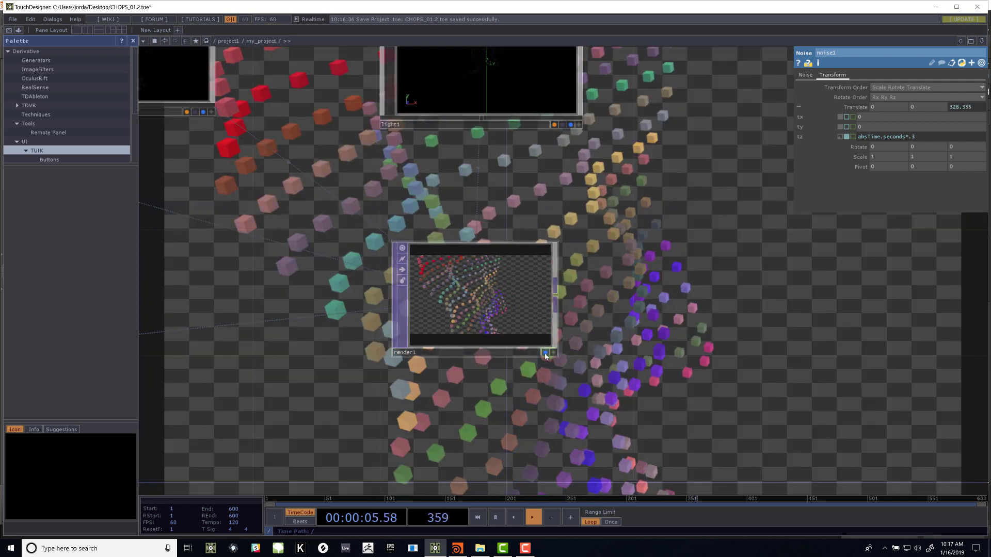
pyautogui.click(545, 352)
pyautogui.click(545, 354)
# Step: Add a Null TOP beyond render1, rename it _out, and connect render1's output to it
pyautogui.scroll(-1, 652, 332)
pyautogui.moveTo(649, 331); pyautogui.dragTo(282, 303)
pyautogui.scroll(-3, 734, 263)
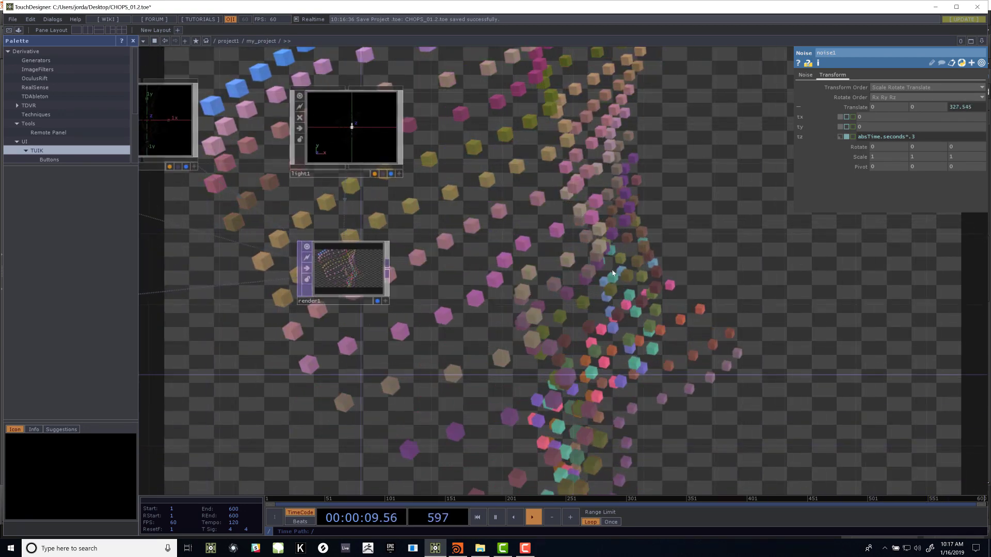
pyautogui.press('Tab')
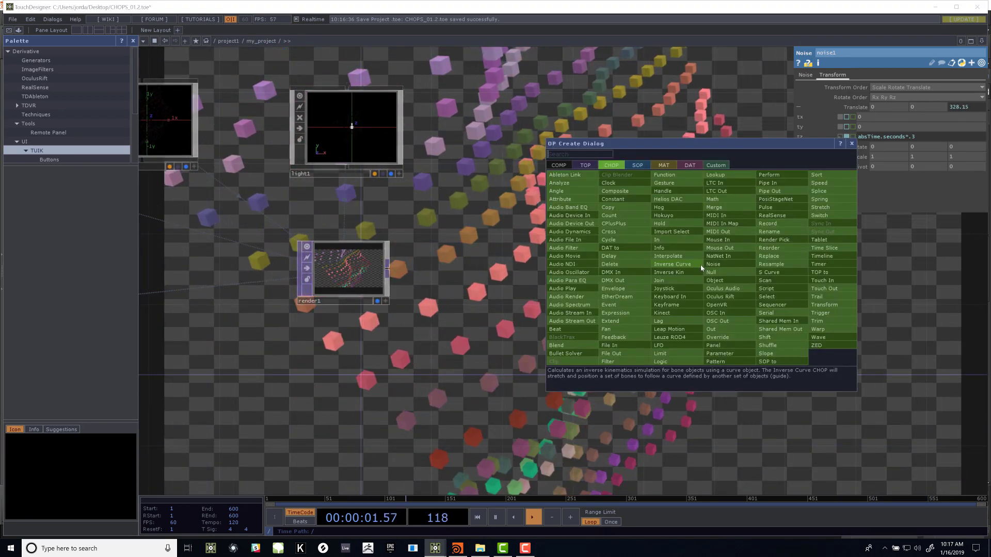
pyautogui.click(586, 165)
pyautogui.click(671, 229)
pyautogui.click(775, 262)
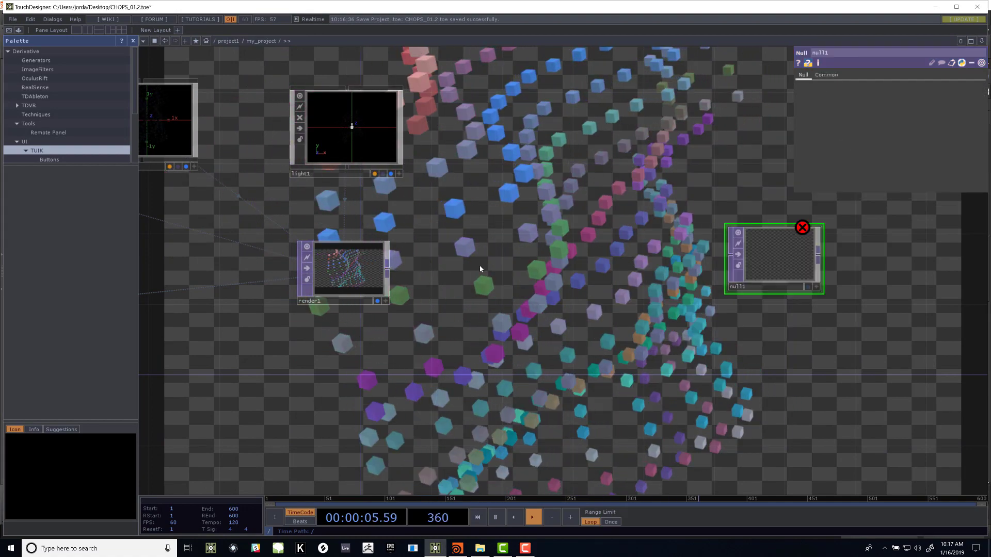
pyautogui.moveTo(529, 270); pyautogui.dragTo(559, 273)
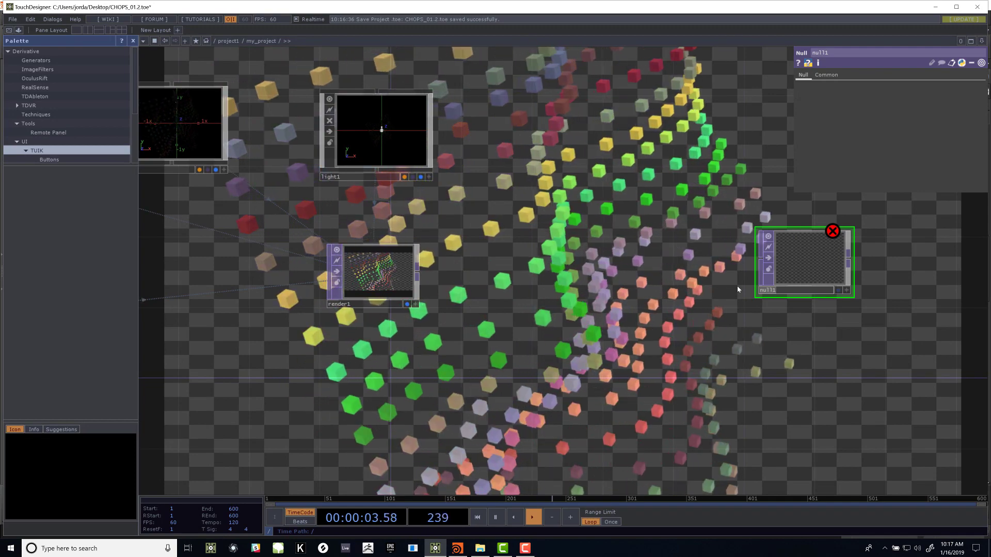
pyautogui.write('_out')
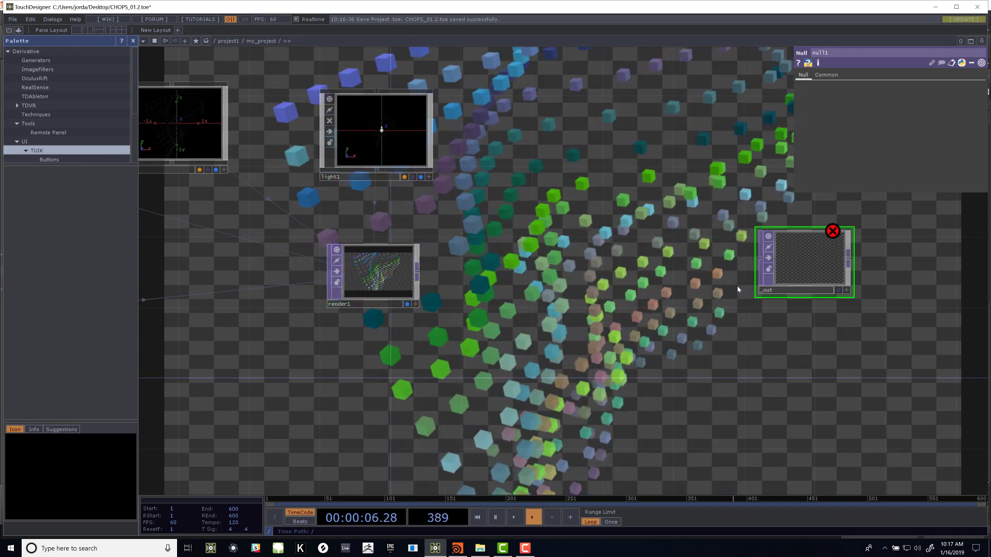
pyautogui.press('Return')
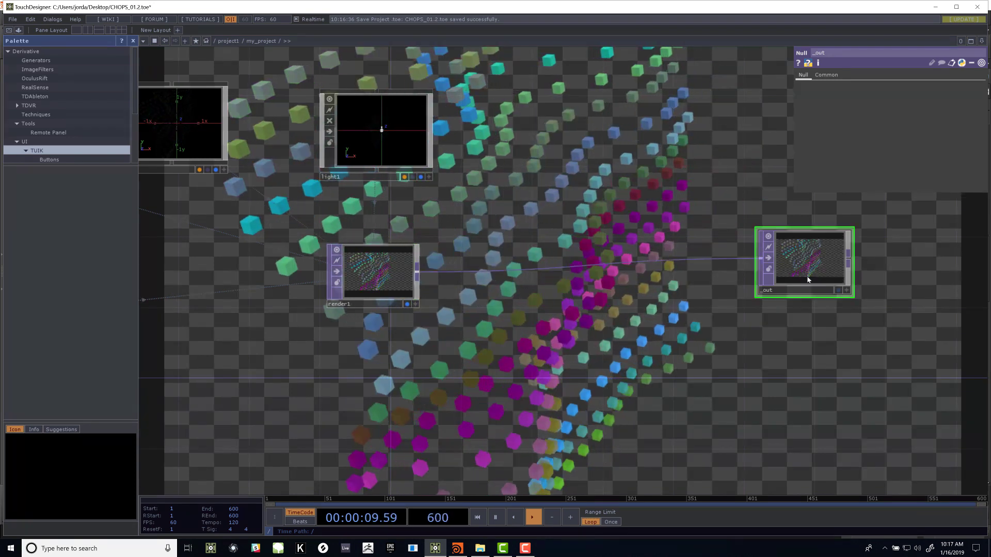
# Step: Turn on the display flag of _out and turn off render1's so only _out fills the network background
pyautogui.click(839, 292)
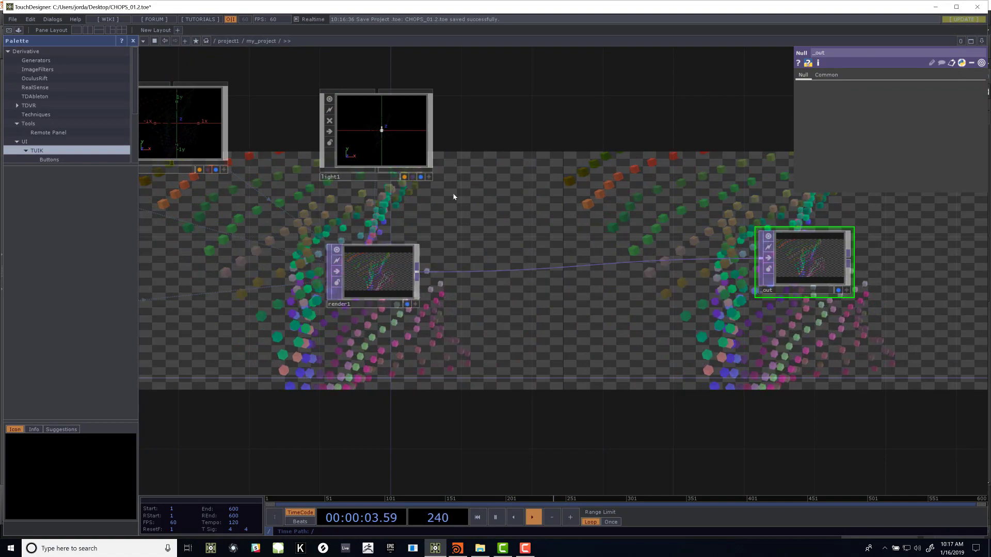
pyautogui.click(407, 304)
# Step: Add a Constant TOP directly below render1
pyautogui.moveTo(596, 320); pyautogui.dragTo(535, 311)
pyautogui.scroll(2, 535, 312)
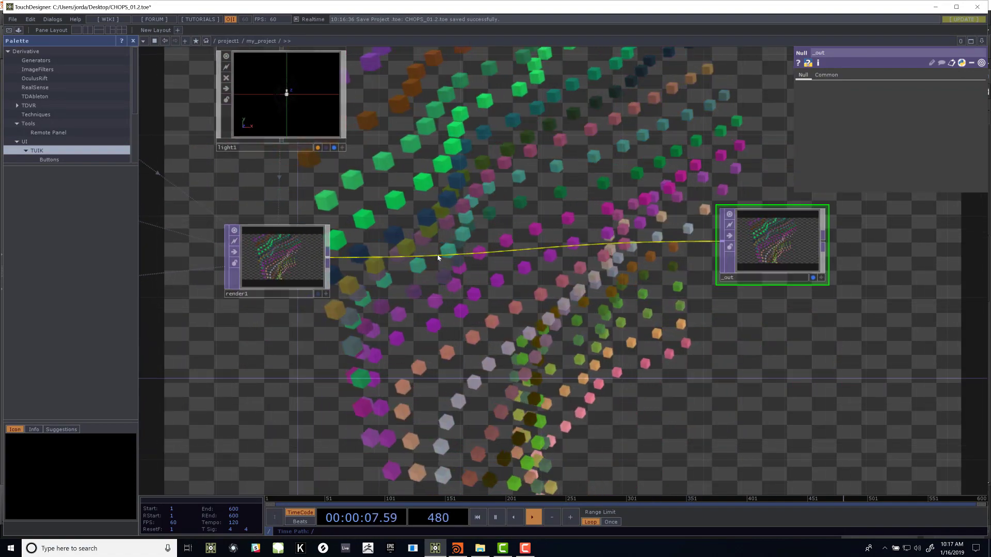
pyautogui.click(373, 340)
pyautogui.press('Tab')
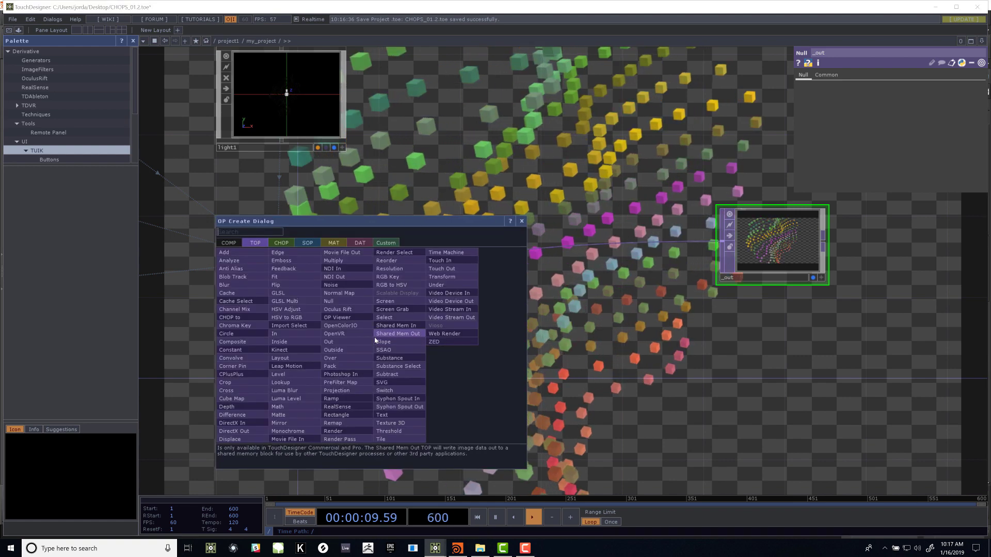
pyautogui.click(234, 356)
pyautogui.click(275, 389)
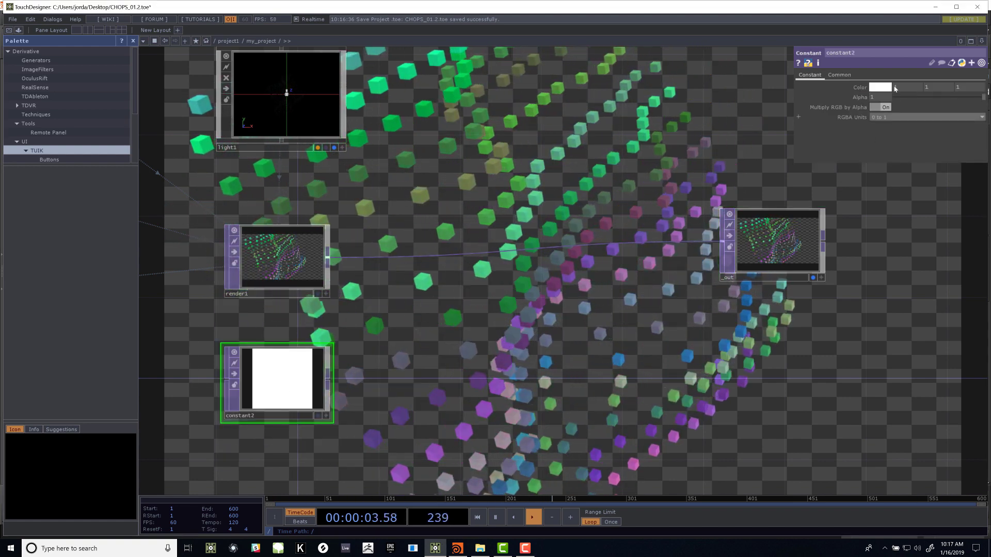
# Step: Set the new Constant TOP's color to black, with red, green and blue all at 0
pyautogui.write('0')
pyautogui.press('Tab')
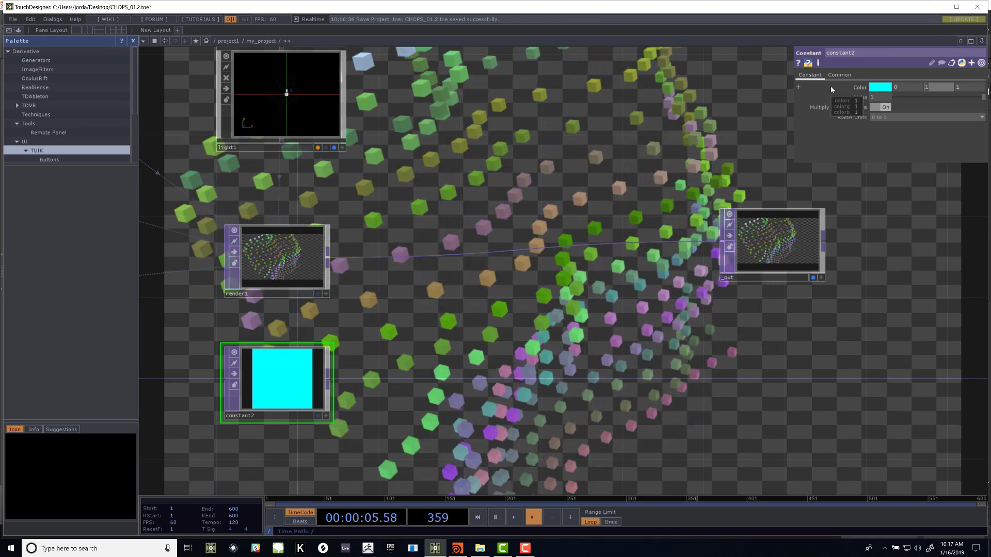
pyautogui.write('0')
pyautogui.press('Tab')
pyautogui.write('0')
pyautogui.press('Return')
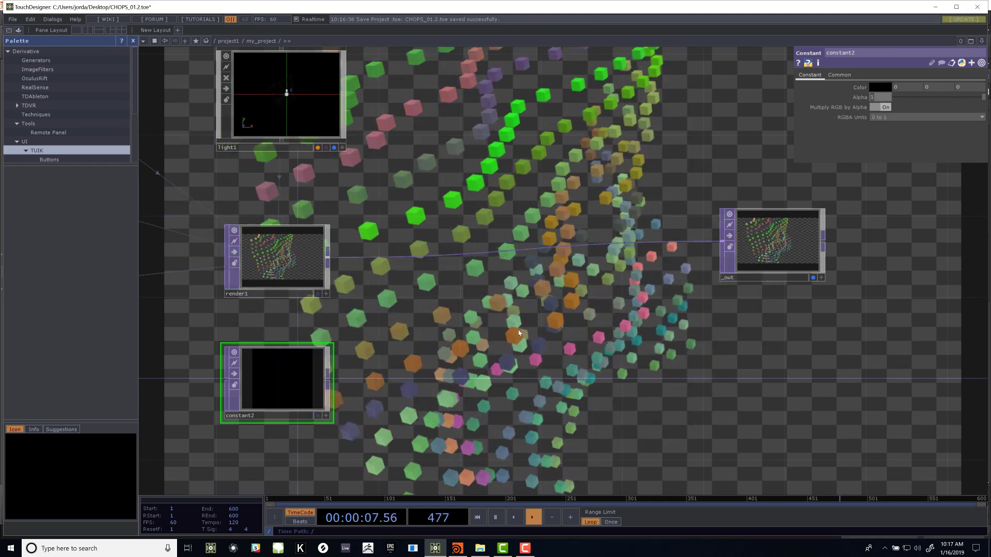
# Step: Insert an Over TOP into the wire between render1 and _out and connect constant2 as its second input
pyautogui.moveTo(508, 364); pyautogui.dragTo(506, 361)
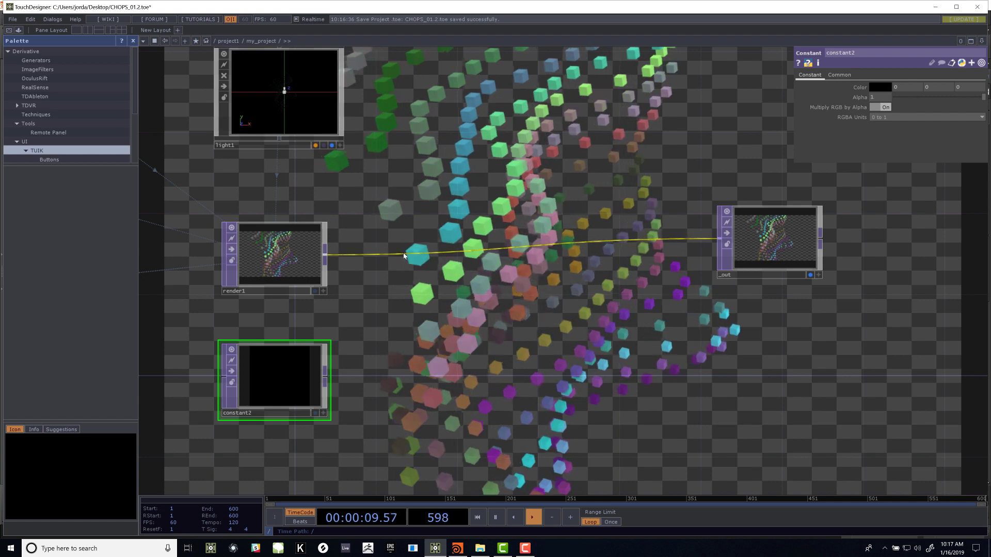
pyautogui.rightClick(414, 253)
pyautogui.click(427, 244)
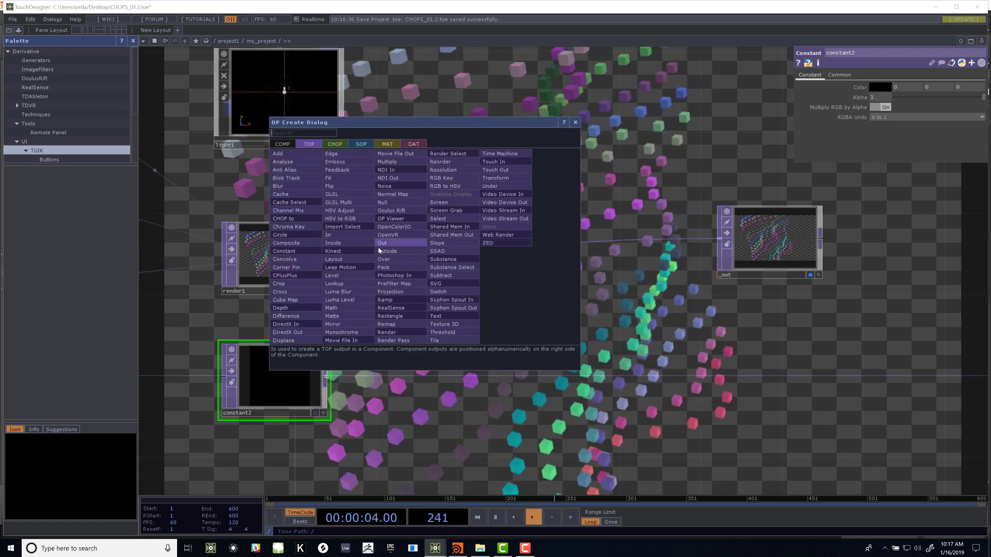
pyautogui.click(403, 261)
pyautogui.click(516, 260)
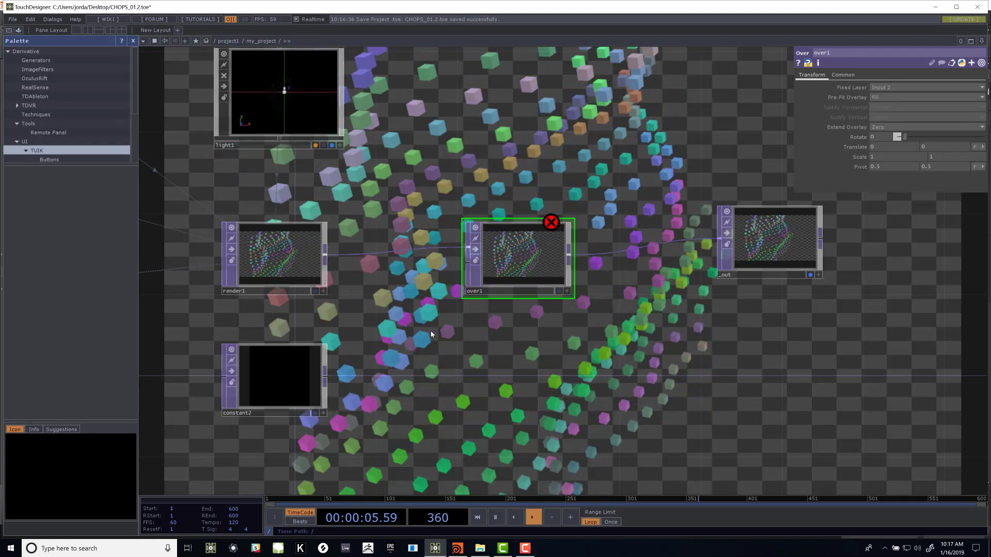
pyautogui.click(326, 379)
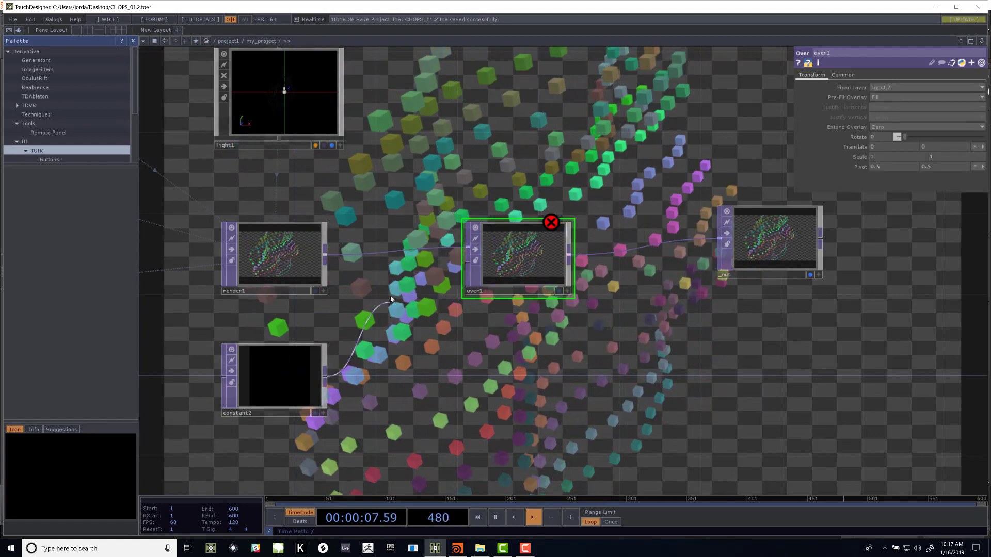
pyautogui.click(459, 267)
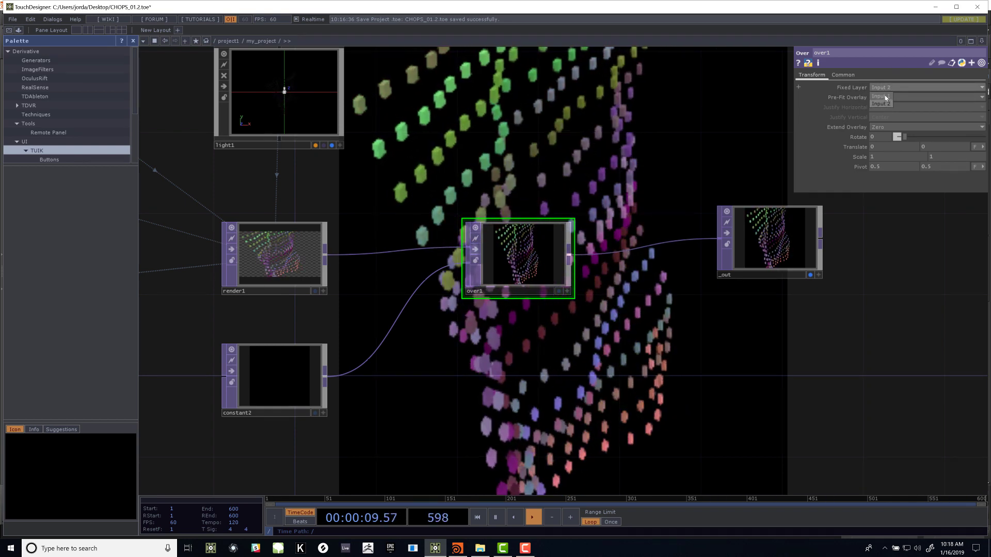
# Step: Set over1's Fixed Layer to Input 1 and save the project
pyautogui.click(883, 97)
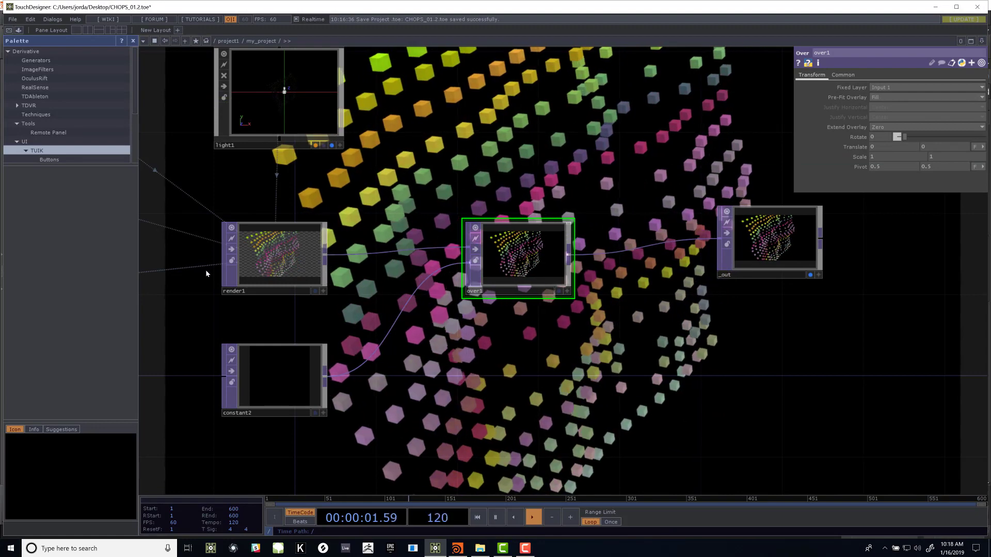
pyautogui.hotkey('ctrl', 's')
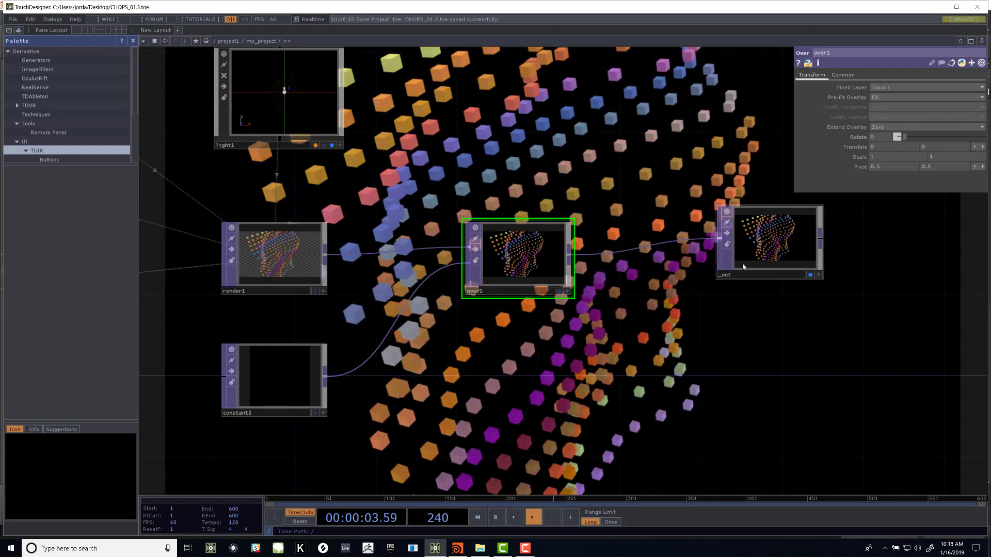
# Step: Align _out horizontally with over1 and turn off the node viewers of over1, render1 and constant2
pyautogui.moveTo(743, 266); pyautogui.dragTo(736, 282)
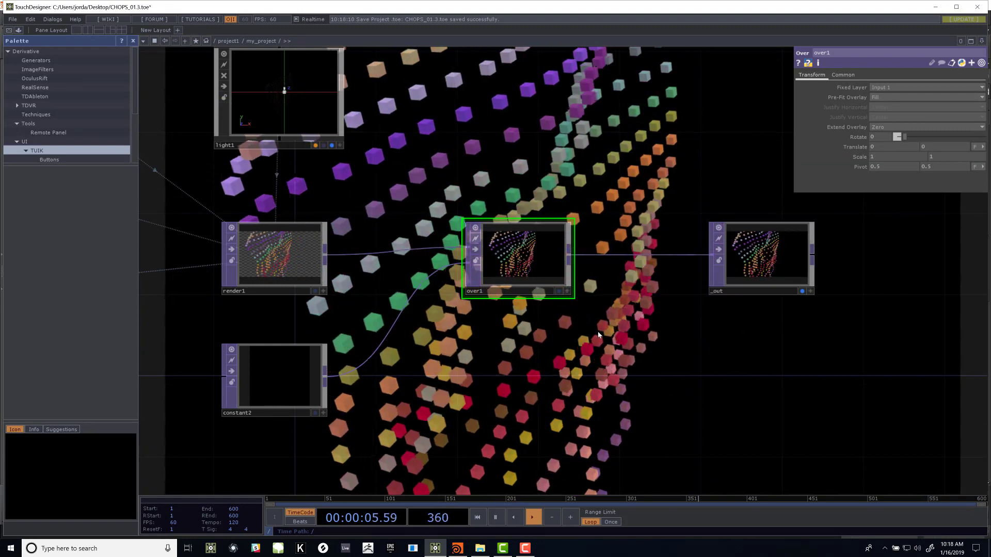
pyautogui.scroll(-1, 660, 213)
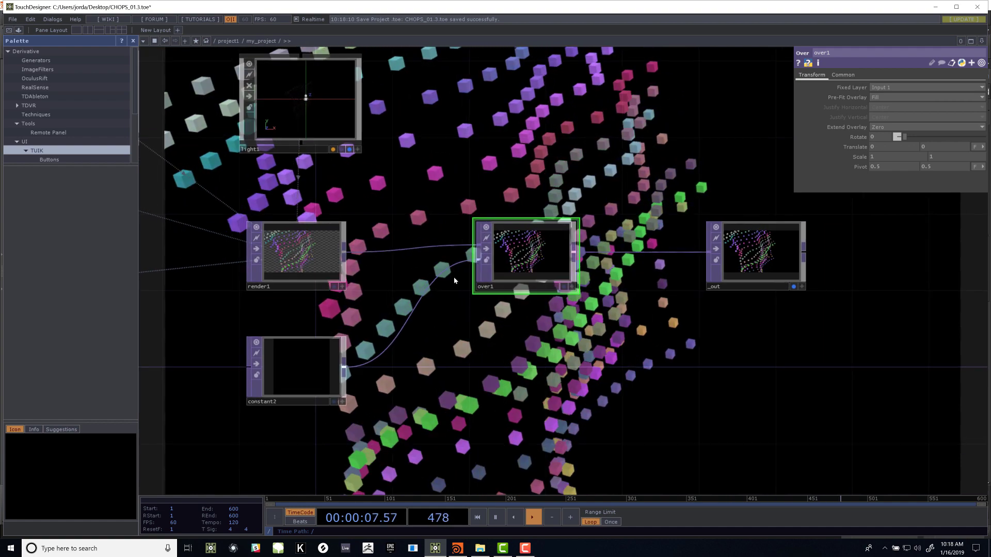
pyautogui.moveTo(454, 281); pyautogui.dragTo(600, 275)
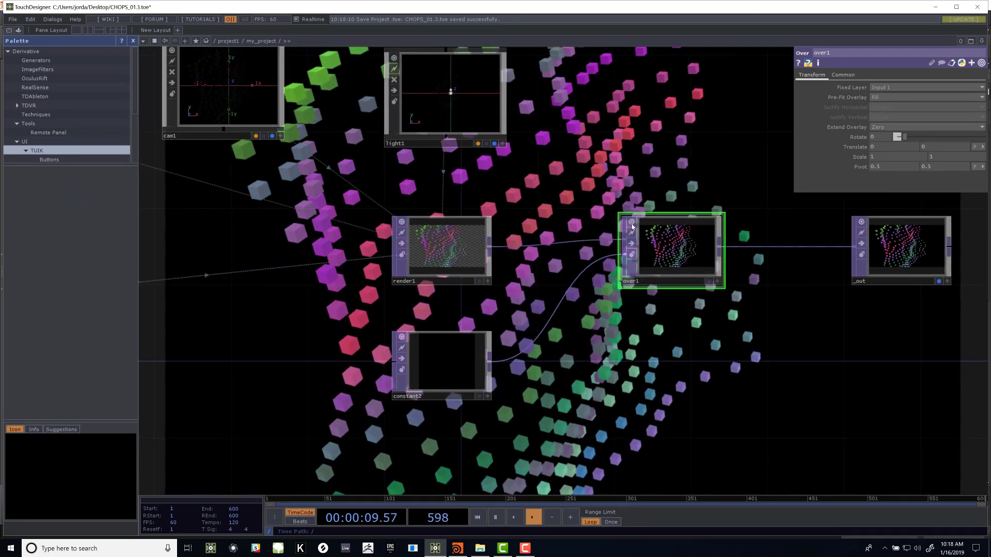
pyautogui.click(632, 223)
pyautogui.click(402, 222)
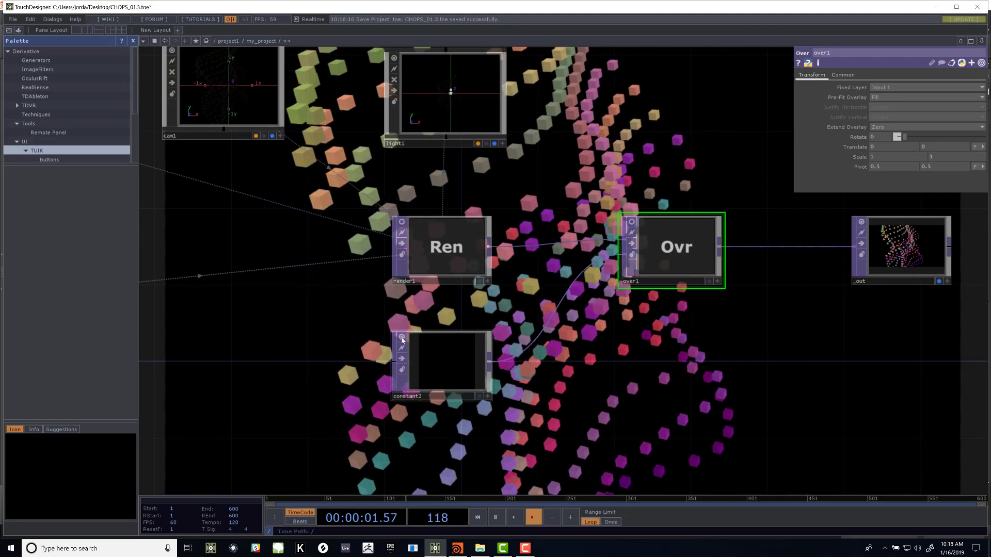
pyautogui.click(401, 338)
# Step: Duplicate noise2, with its viewer on, just below itself and set the copy's Translate 4D to 2.92
pyautogui.scroll(-3, 454, 331)
pyautogui.moveTo(293, 180); pyautogui.dragTo(550, 217)
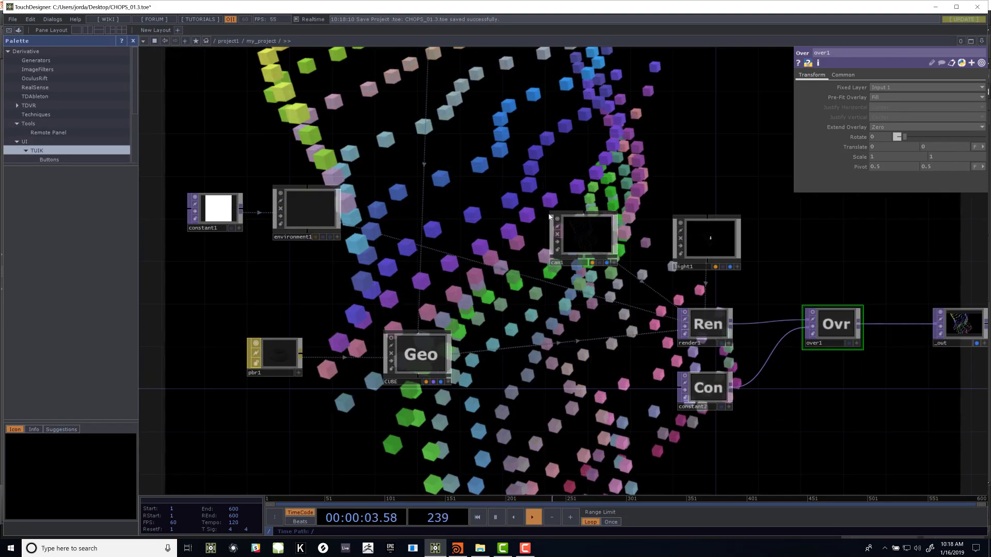
pyautogui.scroll(-4, 513, 199)
pyautogui.moveTo(241, 243); pyautogui.dragTo(243, 400)
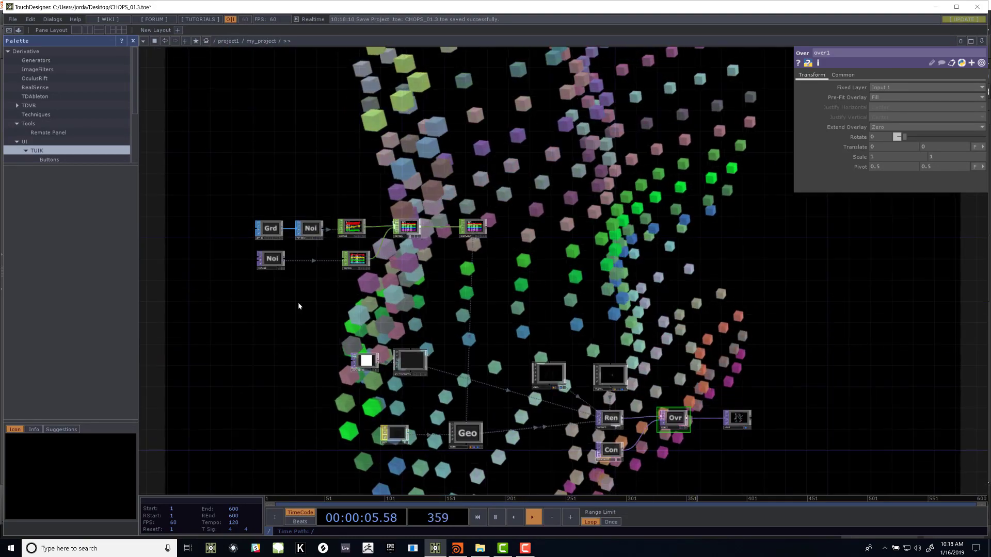
pyautogui.scroll(6, 299, 307)
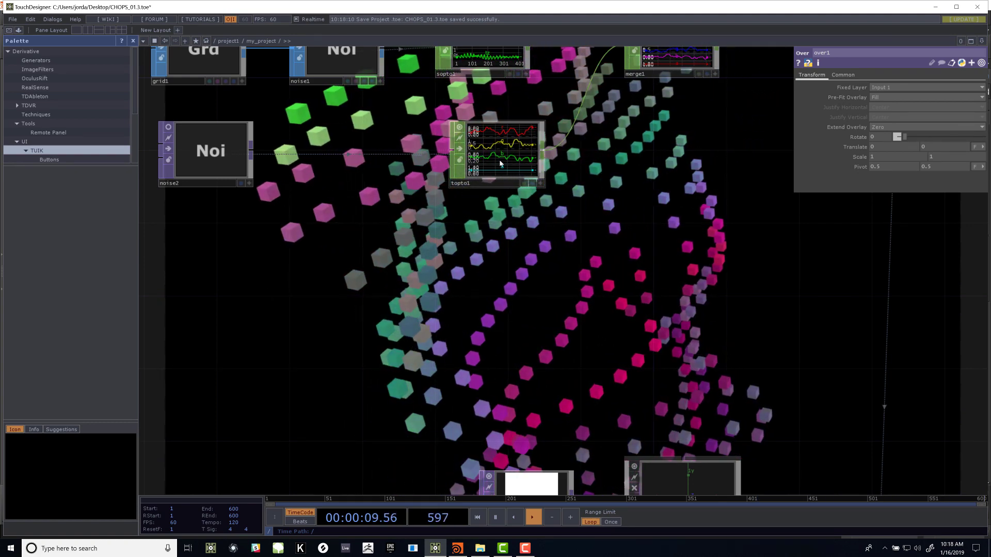
pyautogui.scroll(-2, 460, 186)
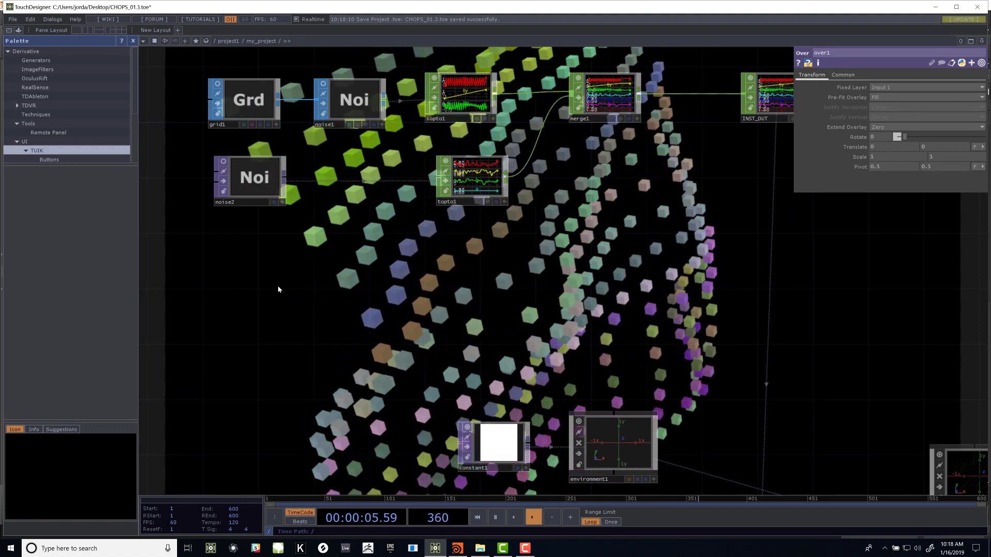
pyautogui.moveTo(278, 289); pyautogui.dragTo(327, 295)
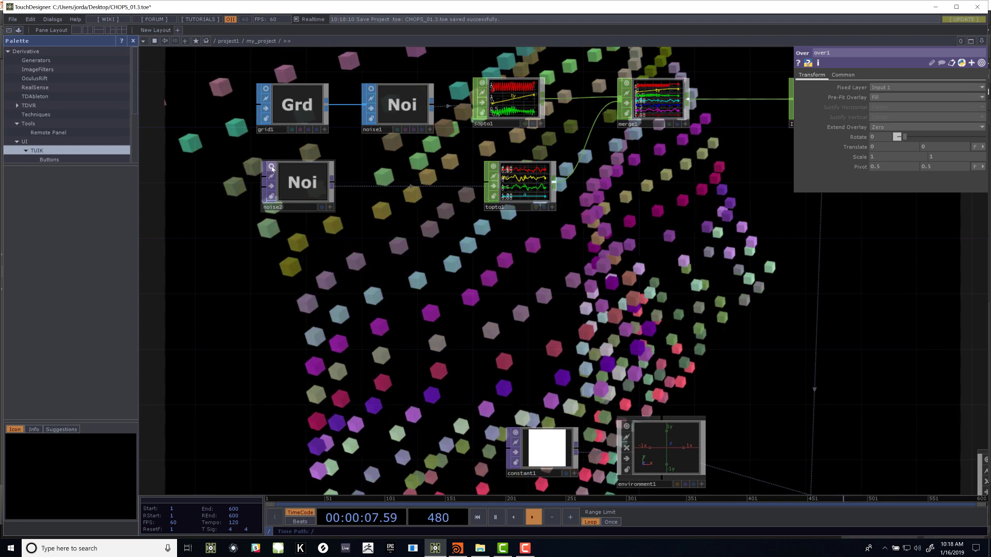
pyautogui.click(303, 186)
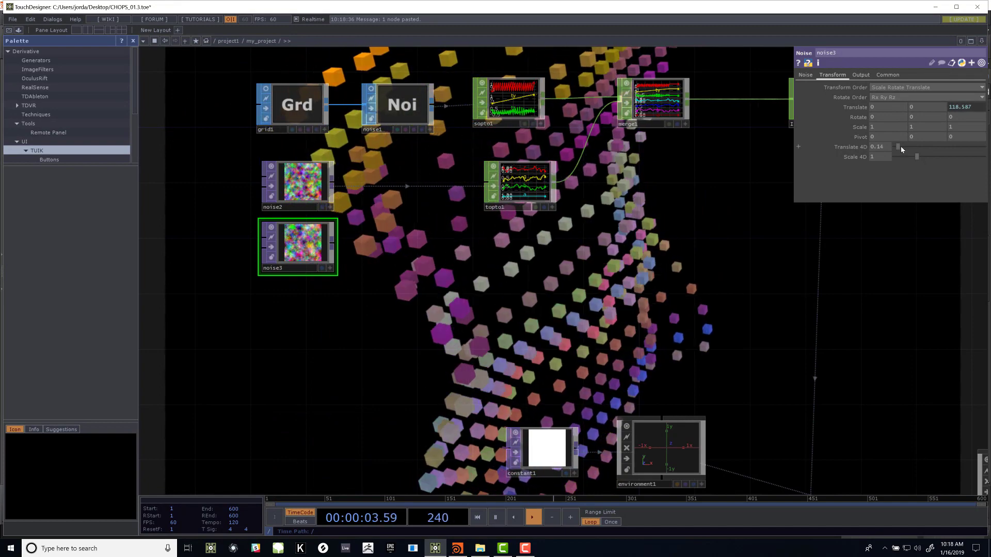
pyautogui.moveTo(906, 152); pyautogui.dragTo(968, 153)
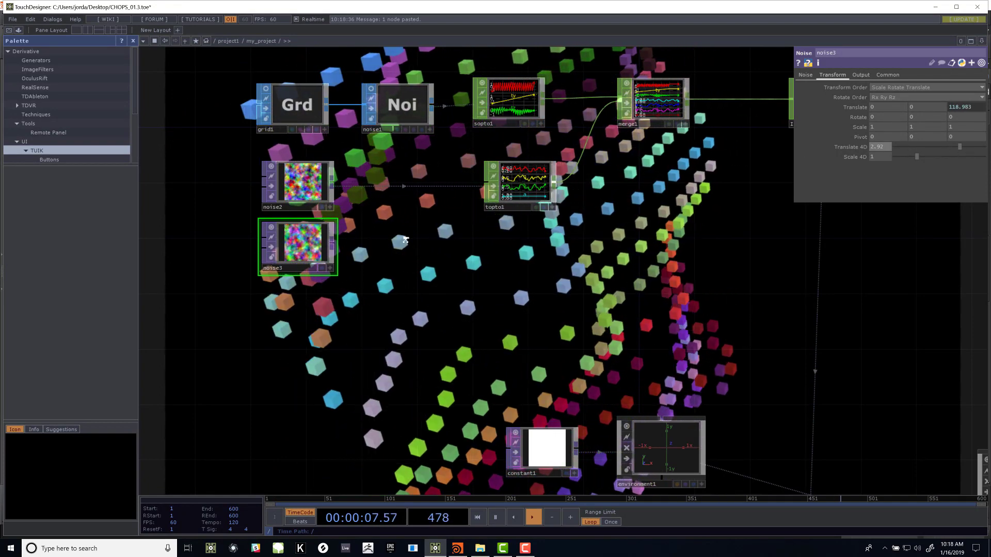
# Step: Duplicate topto1 directly below itself and set the copy's TOP reference to noise3
pyautogui.scroll(4, 405, 240)
pyautogui.moveTo(405, 240); pyautogui.dragTo(374, 343)
pyautogui.scroll(-1, 588, 295)
pyautogui.scroll(-1, 448, 327)
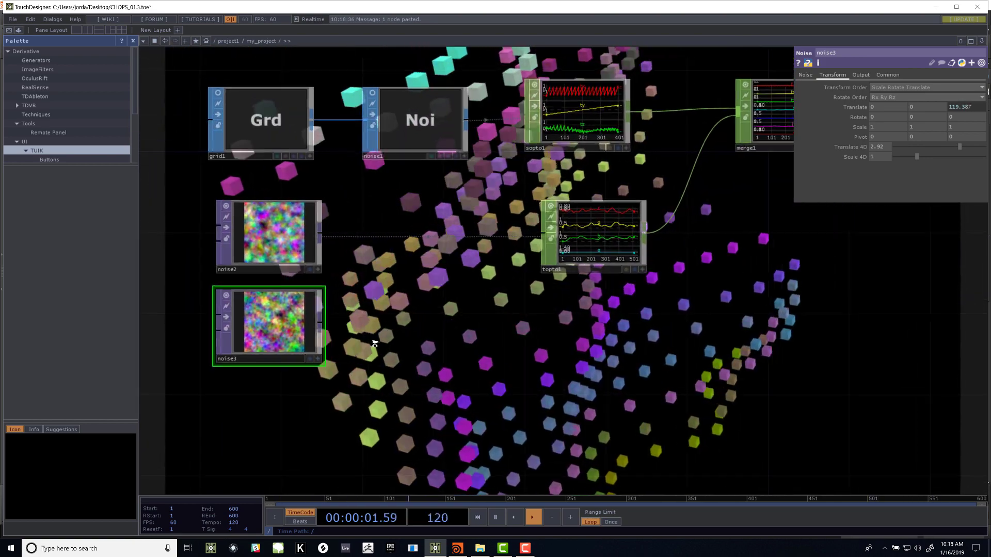
pyautogui.scroll(-1, 374, 344)
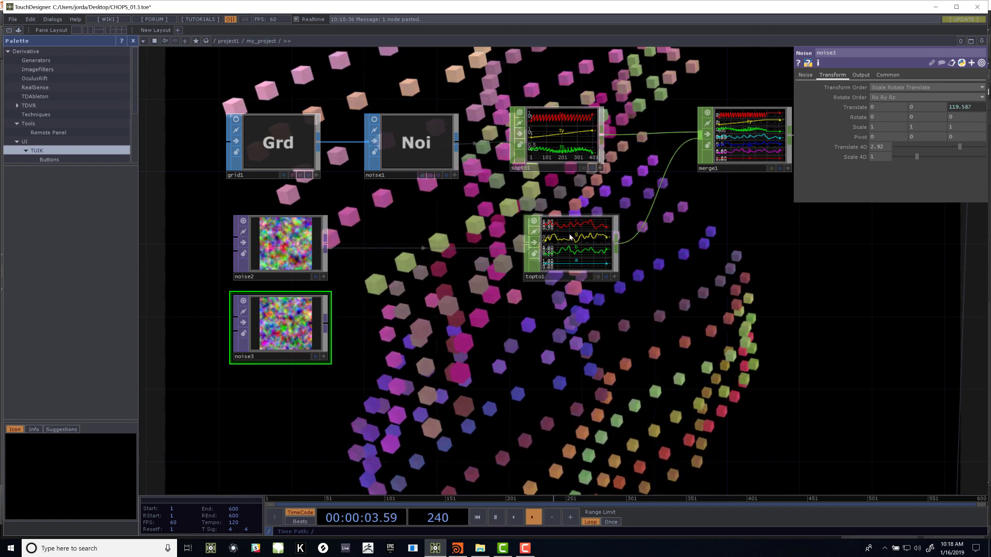
pyautogui.click(577, 244)
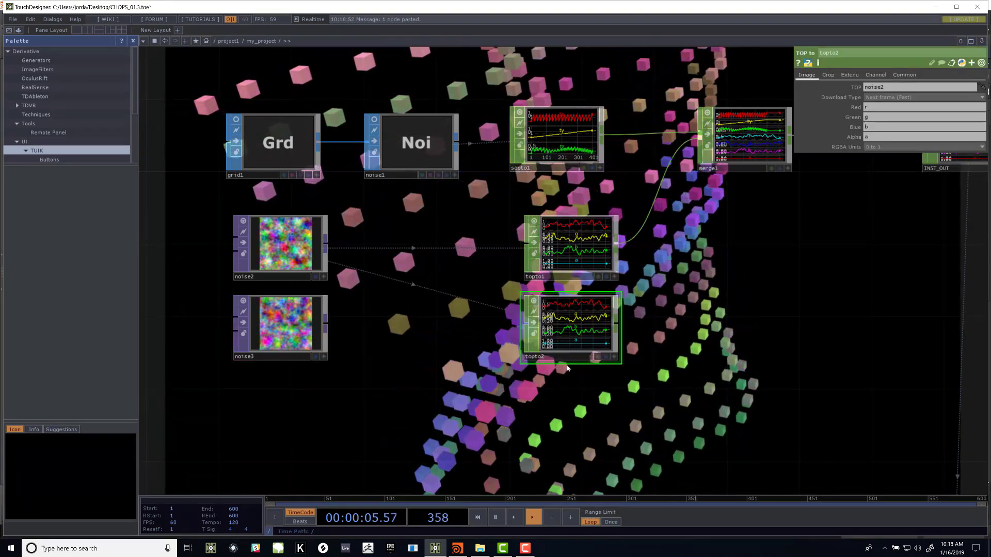
pyautogui.click(280, 353)
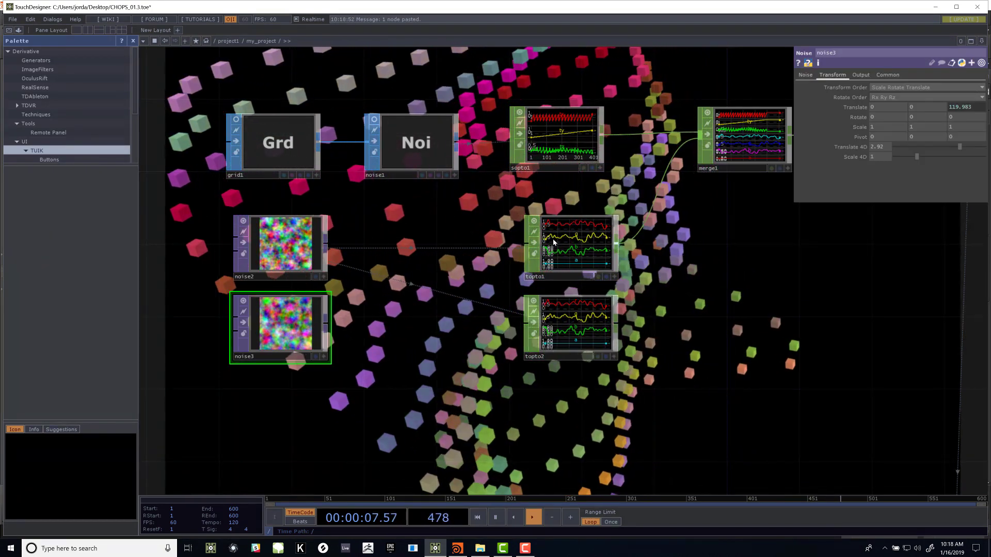
pyautogui.click(572, 322)
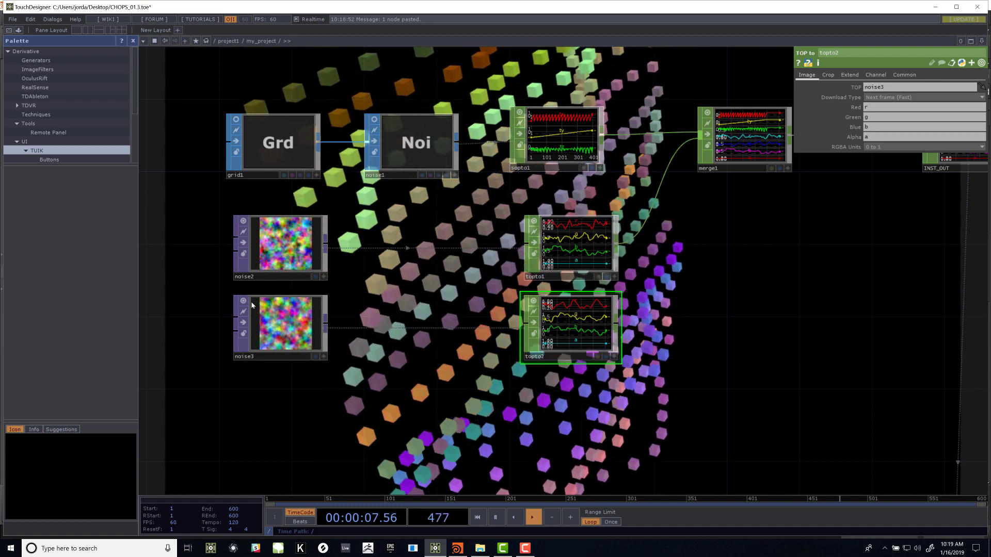
# Step: Name topto2's Red, Green and Blue channels sx, sy and sz, and clear its Alpha channel name
pyautogui.moveTo(440, 226); pyautogui.dragTo(371, 232)
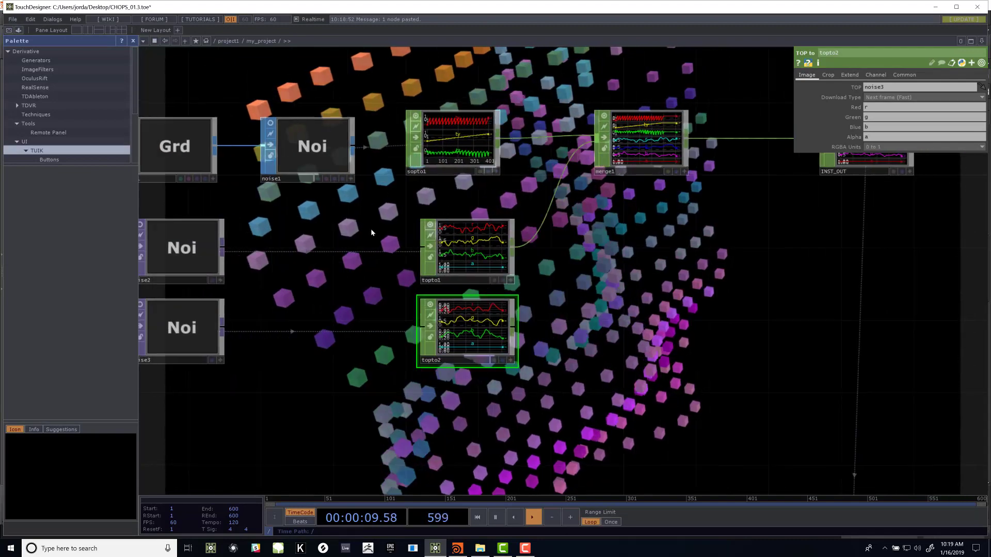
pyautogui.scroll(3, 546, 315)
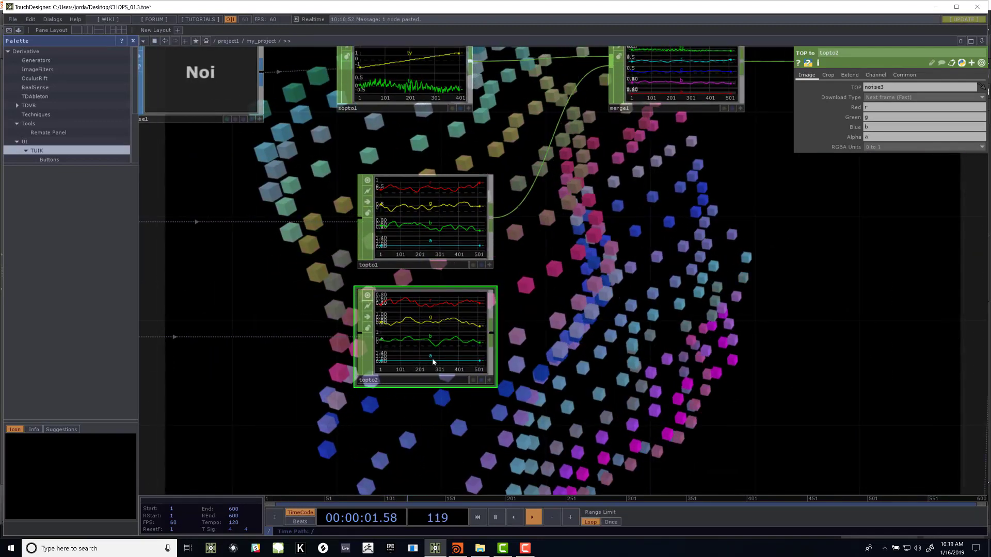
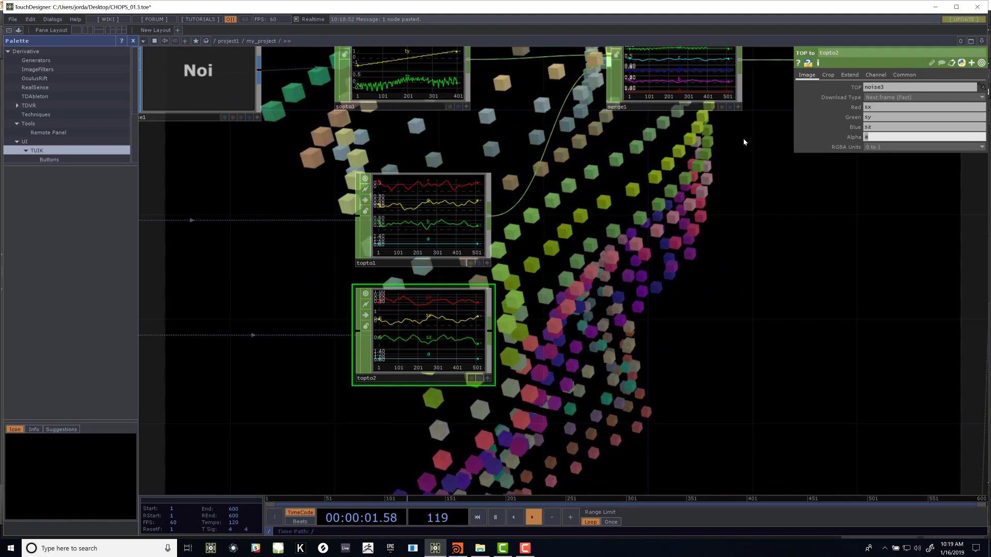
pyautogui.press('BackSpace')
pyautogui.press('Return')
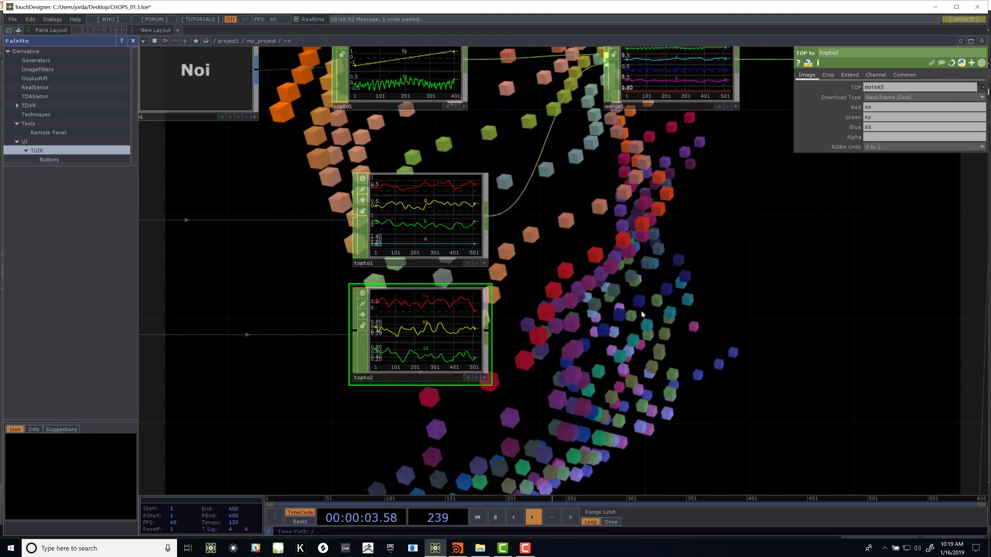
# Step: Add a Math CHOP just after topto2 and connect topto2's output to its input
pyautogui.scroll(-3, 643, 314)
pyautogui.scroll(5, 519, 289)
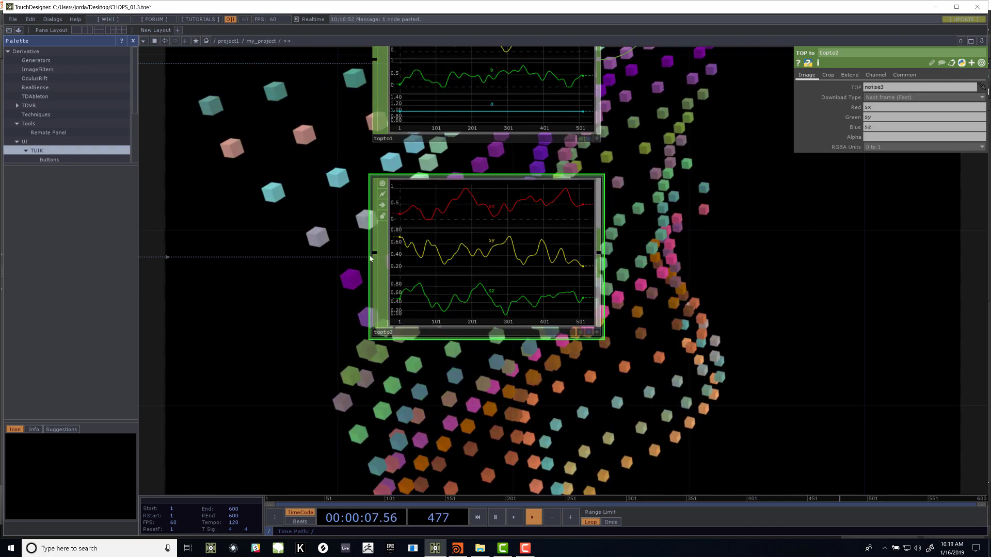
pyautogui.moveTo(654, 323); pyautogui.dragTo(540, 372)
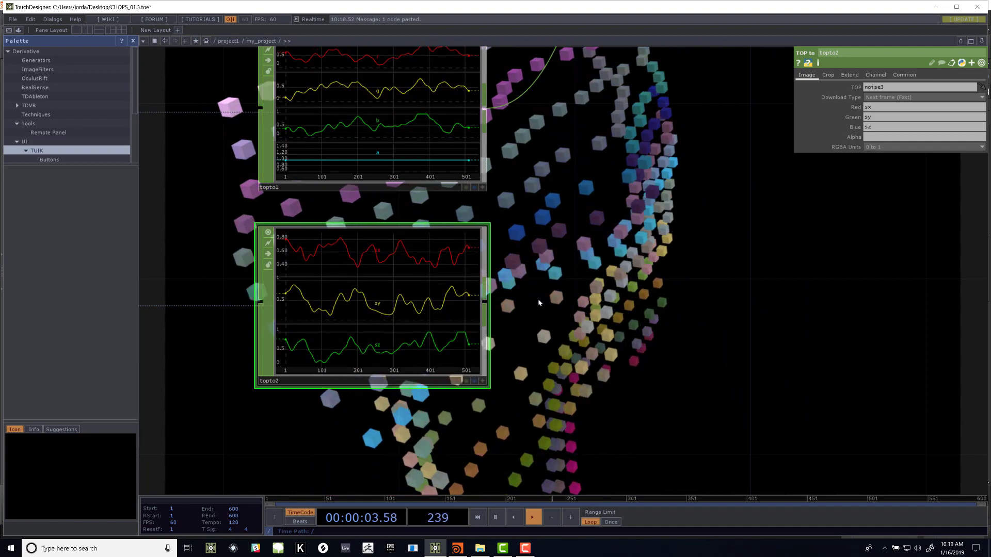
pyautogui.scroll(-5, 538, 303)
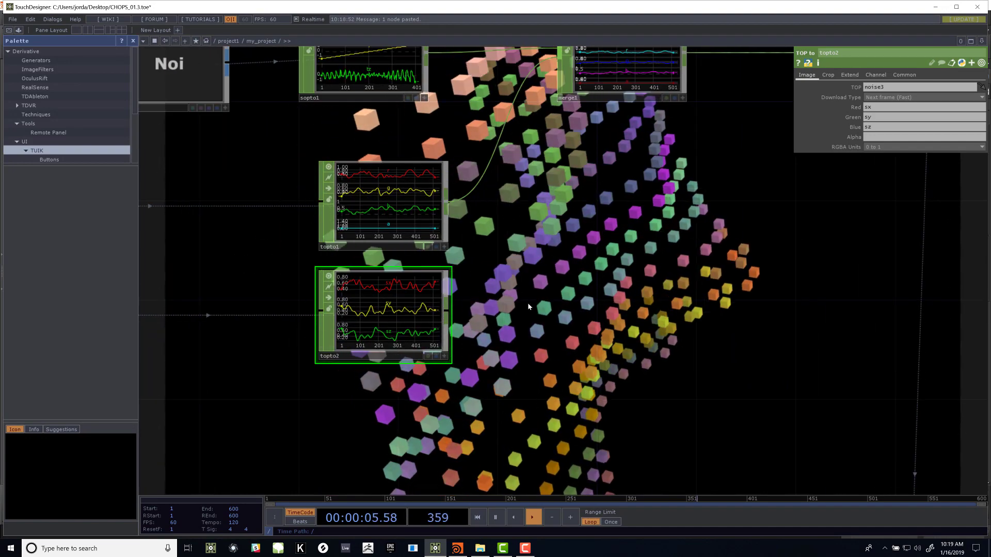
pyautogui.press('Tab')
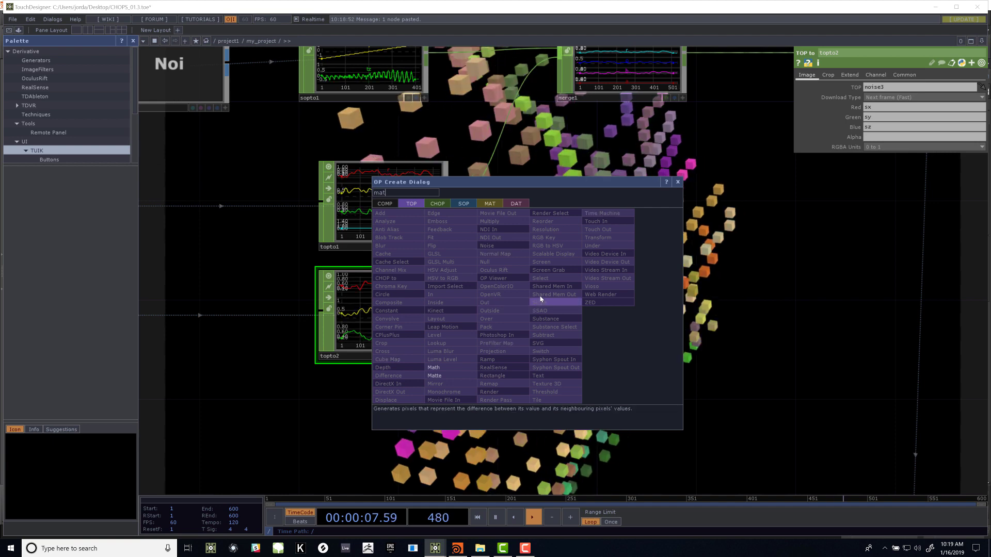
pyautogui.click(437, 204)
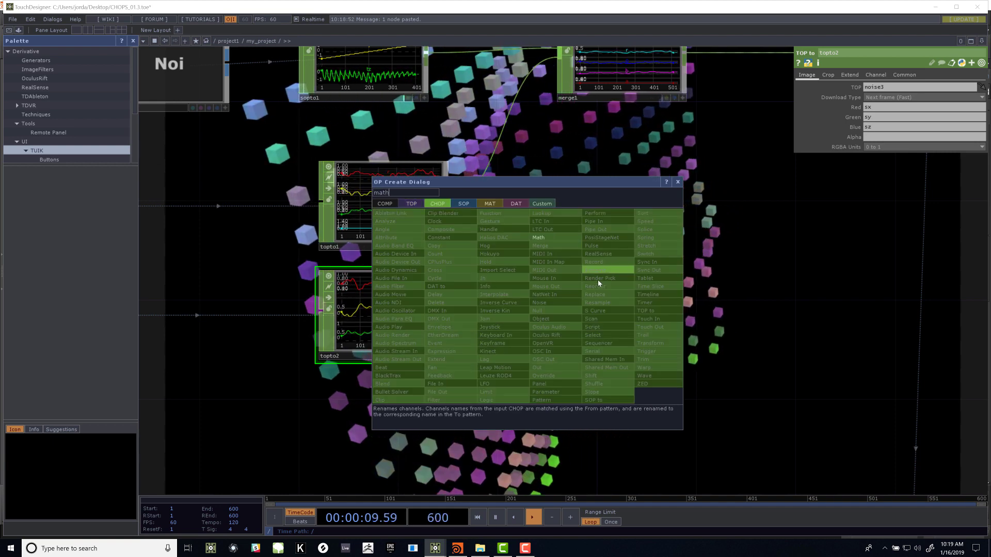
pyautogui.click(545, 243)
pyautogui.click(571, 311)
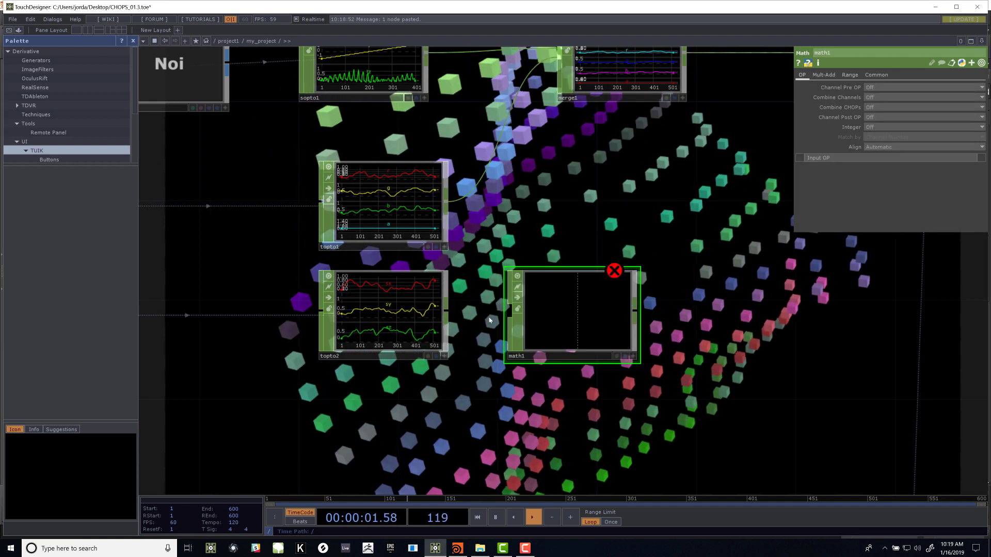
pyautogui.moveTo(447, 311); pyautogui.dragTo(510, 310)
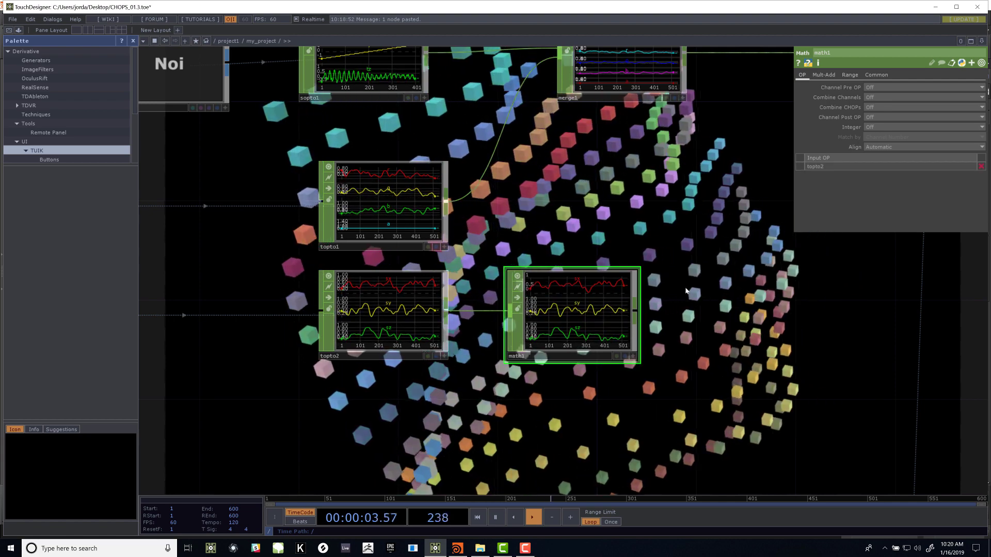
# Step: Set math1's To Range to .1 and 4
pyautogui.click(850, 74)
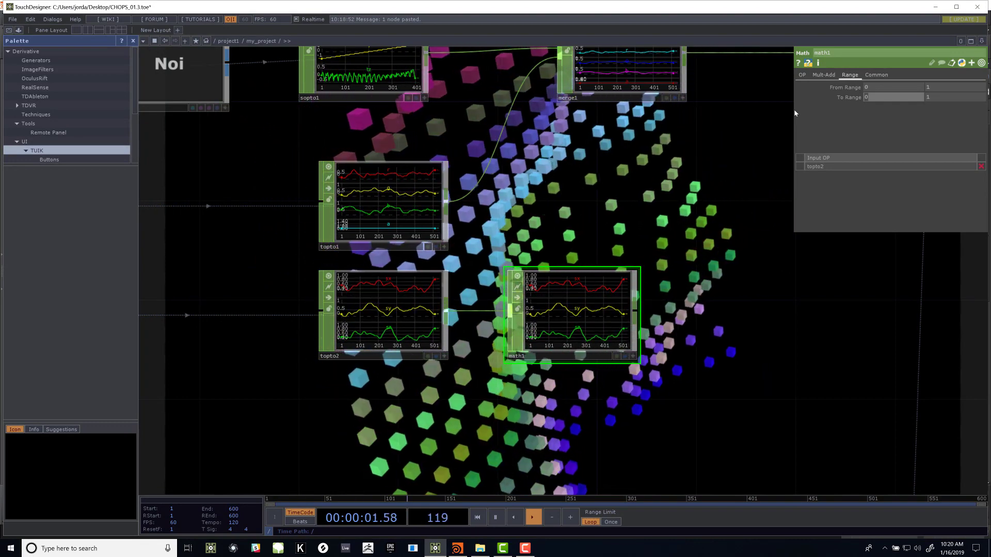
pyautogui.write('.1')
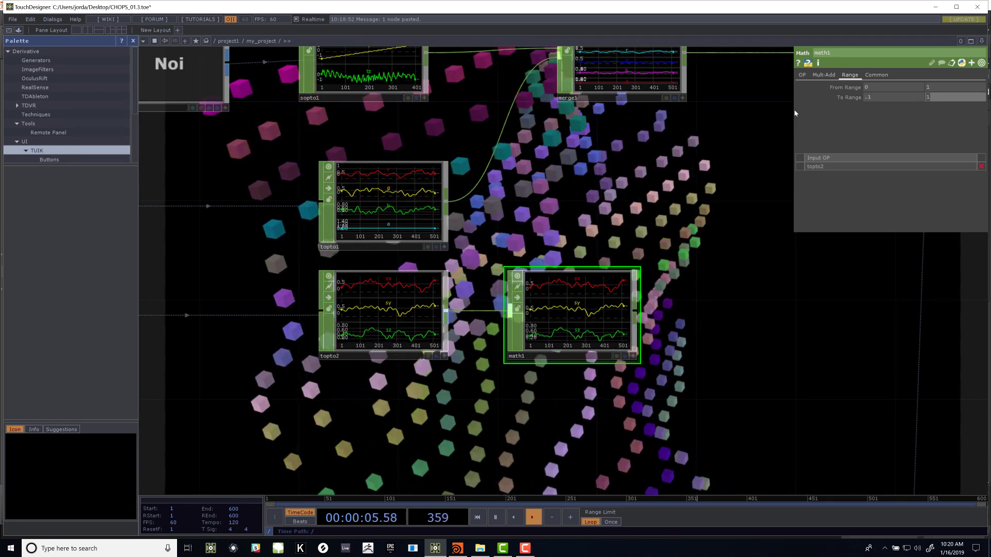
pyautogui.press('Tab')
pyautogui.write('4')
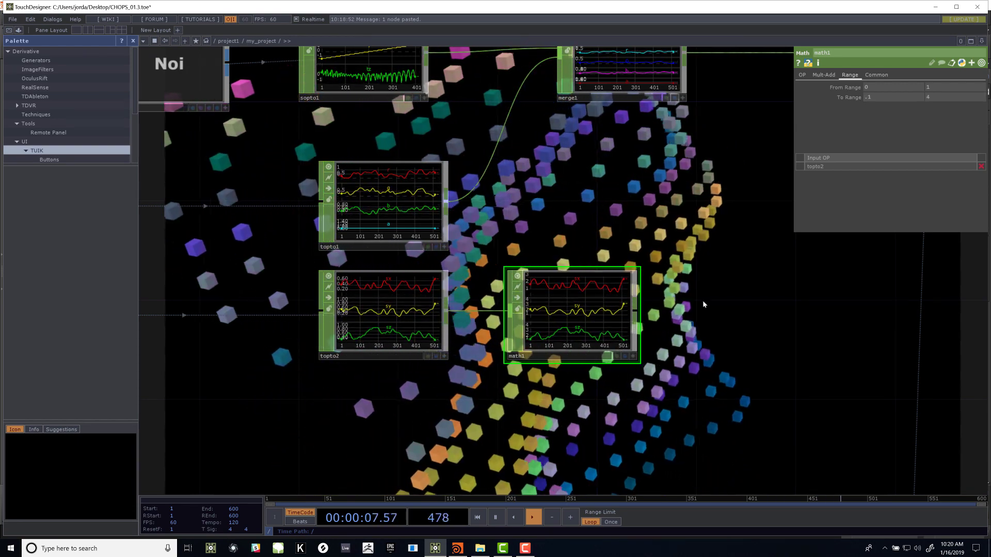
# Step: Connect math1's output into merge1 and examine the channels in merge1's viewer
pyautogui.scroll(-2, 702, 301)
pyautogui.scroll(-1, 675, 311)
pyautogui.moveTo(679, 327); pyautogui.dragTo(518, 155)
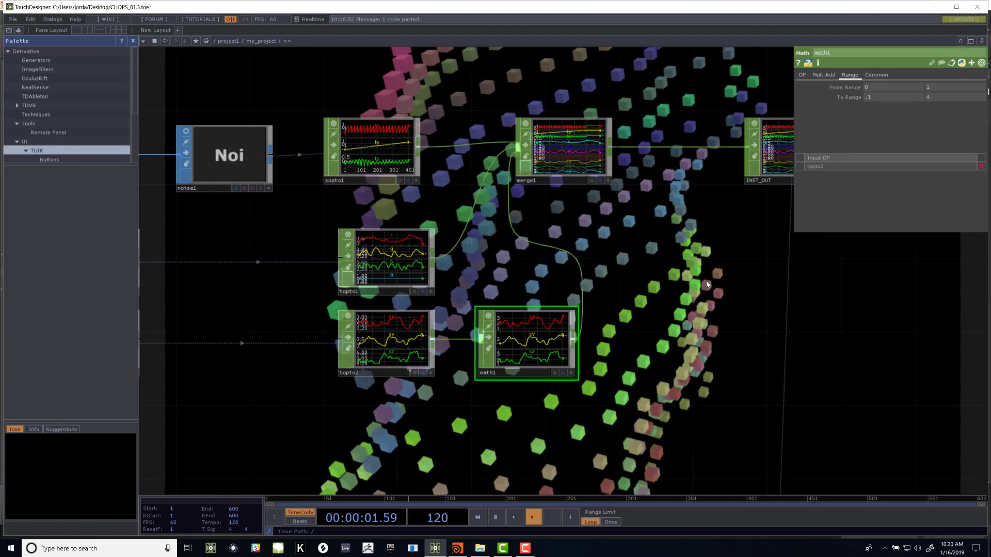
pyautogui.scroll(-3, 673, 262)
pyautogui.scroll(6, 674, 172)
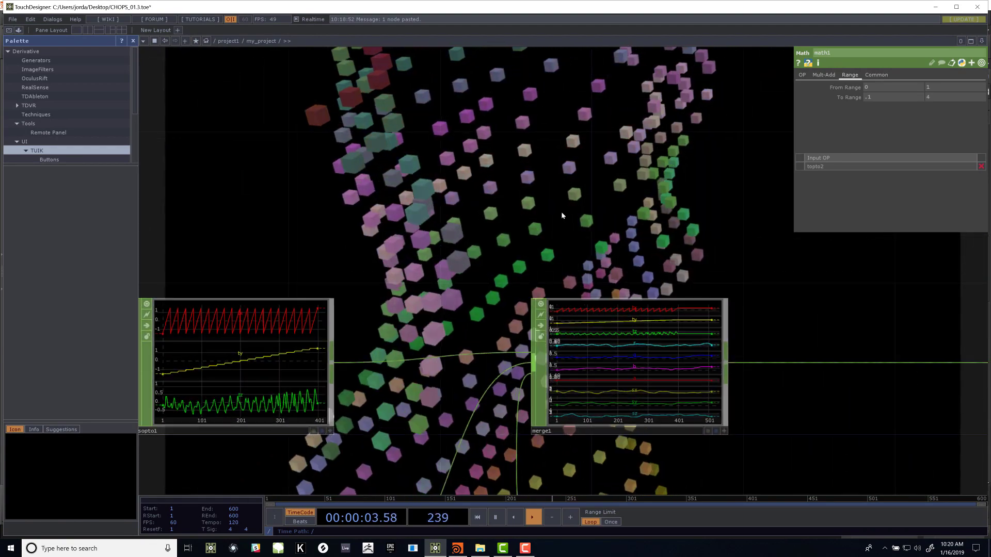
pyautogui.scroll(2, 453, 122)
pyautogui.scroll(-1, 451, 98)
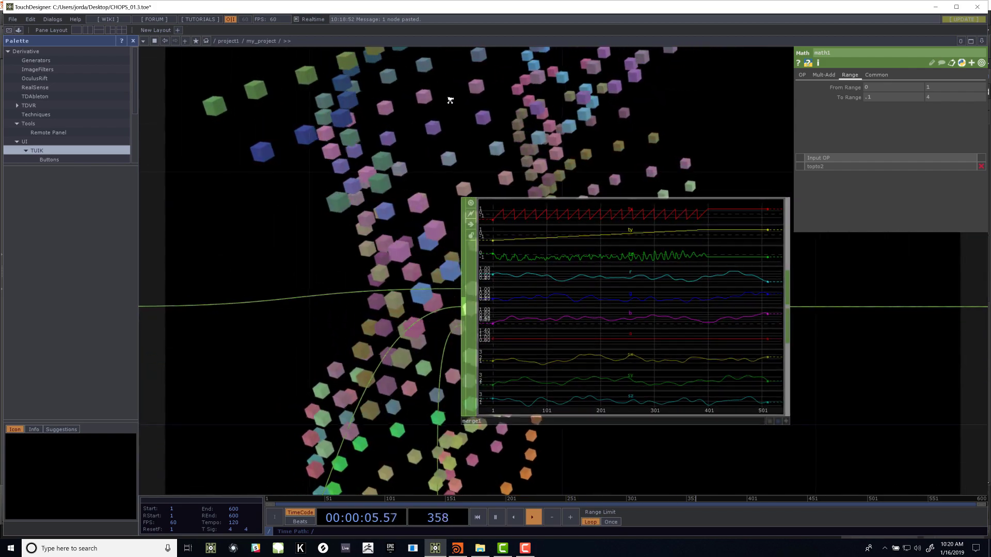
# Step: Set the CUBE geometry's instance Scale X, Scale Y and Scale Z to the channels sx, sy and sz
pyautogui.scroll(-5, 454, 104)
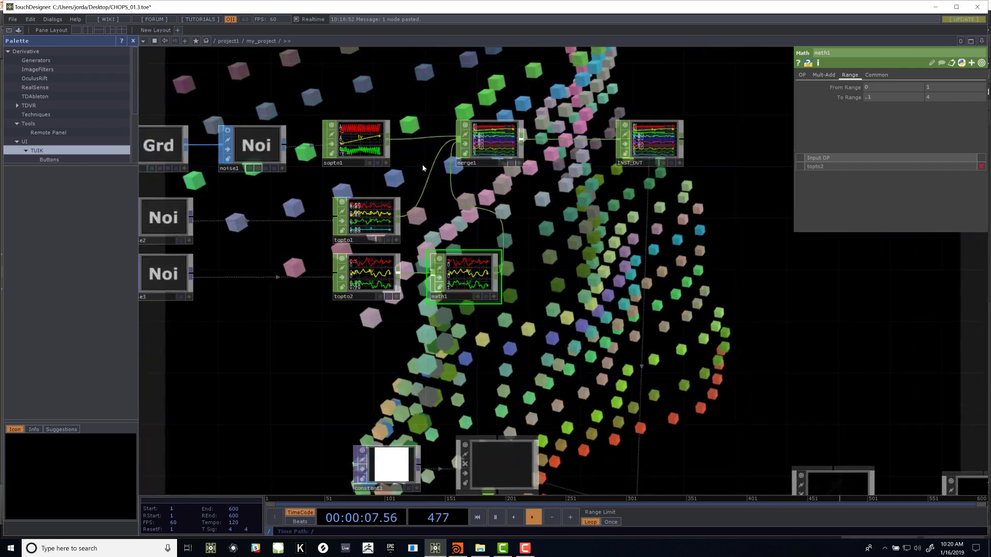
pyautogui.scroll(-4, 617, 273)
pyautogui.moveTo(589, 452); pyautogui.dragTo(476, 283)
pyautogui.scroll(4, 606, 273)
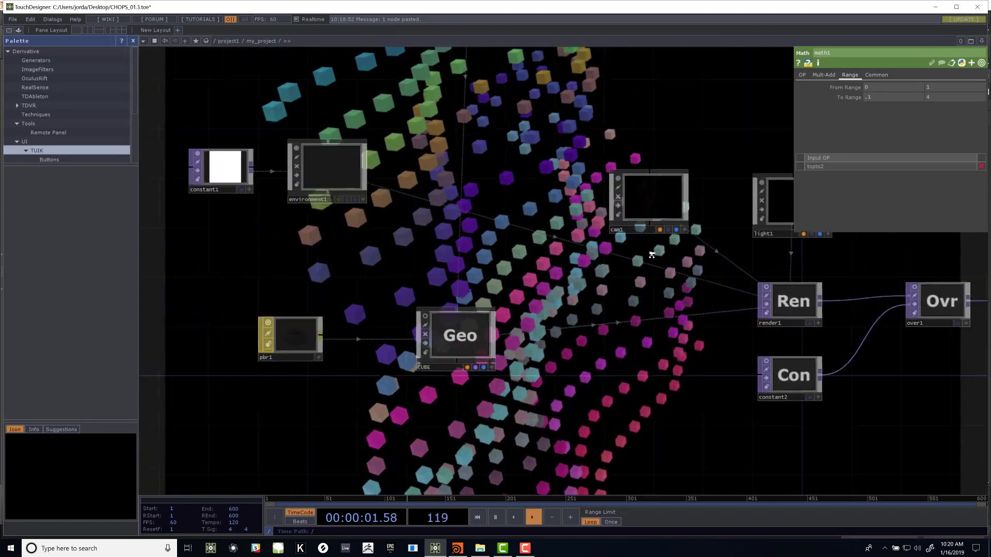
pyautogui.click(431, 359)
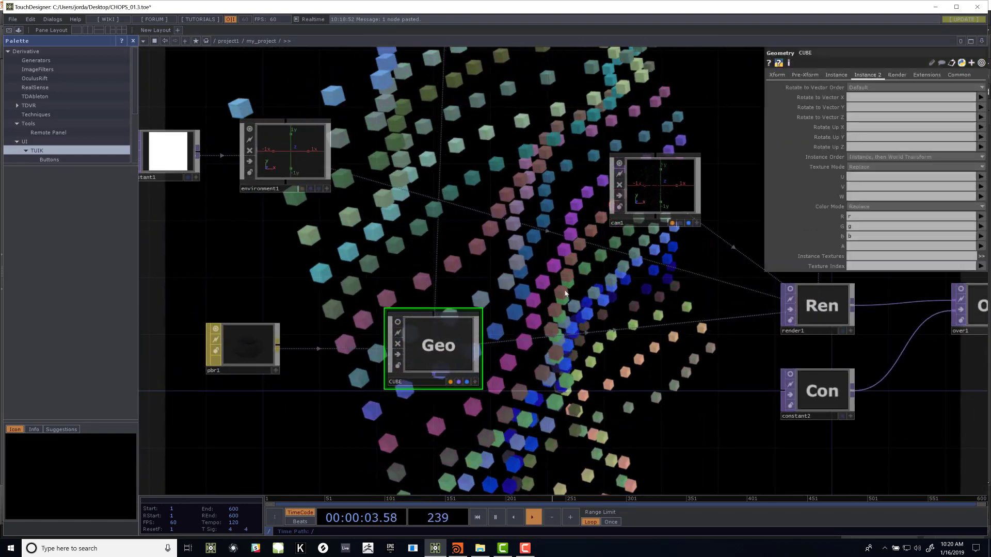
pyautogui.scroll(-5, 737, 102)
pyautogui.moveTo(643, 138); pyautogui.dragTo(449, 309)
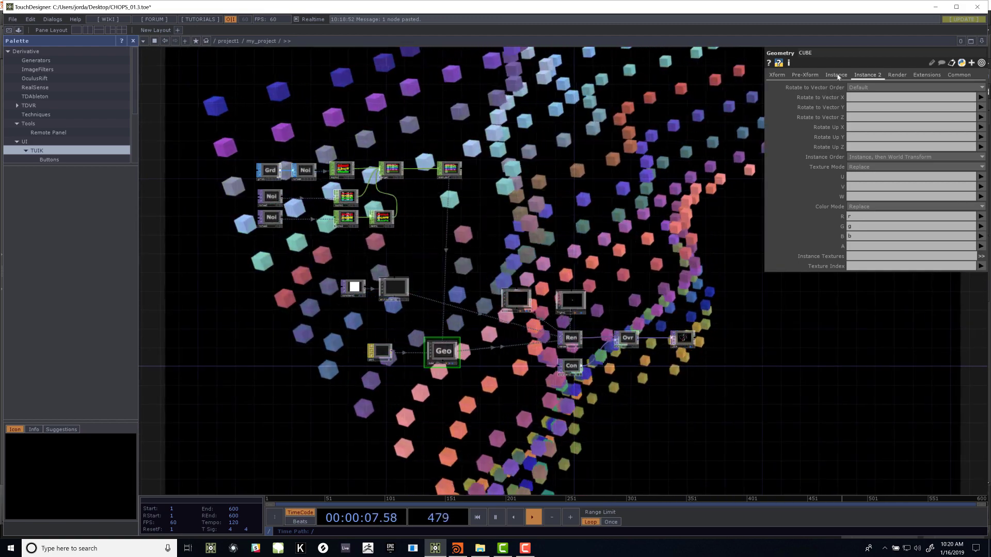
pyautogui.click(836, 76)
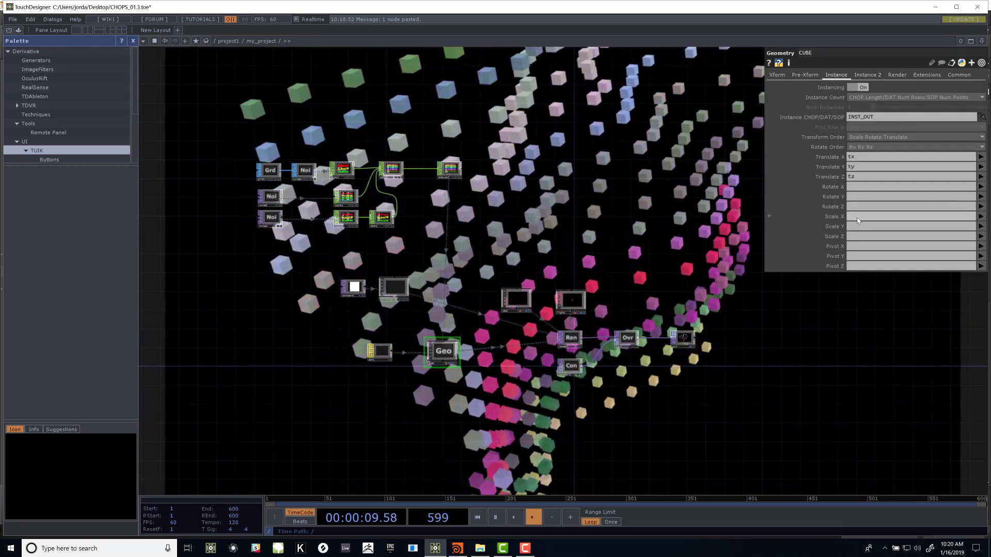
pyautogui.click(981, 216)
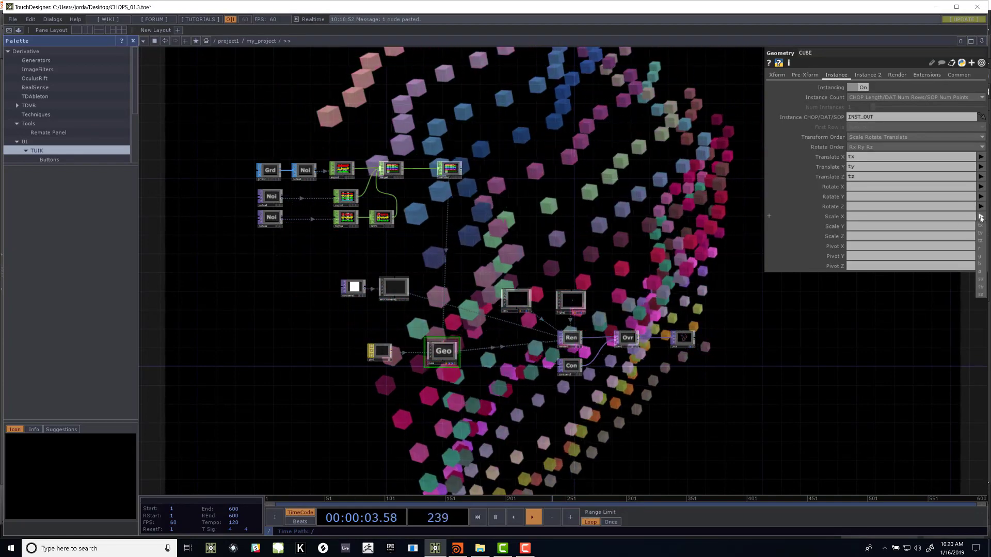
pyautogui.click(981, 280)
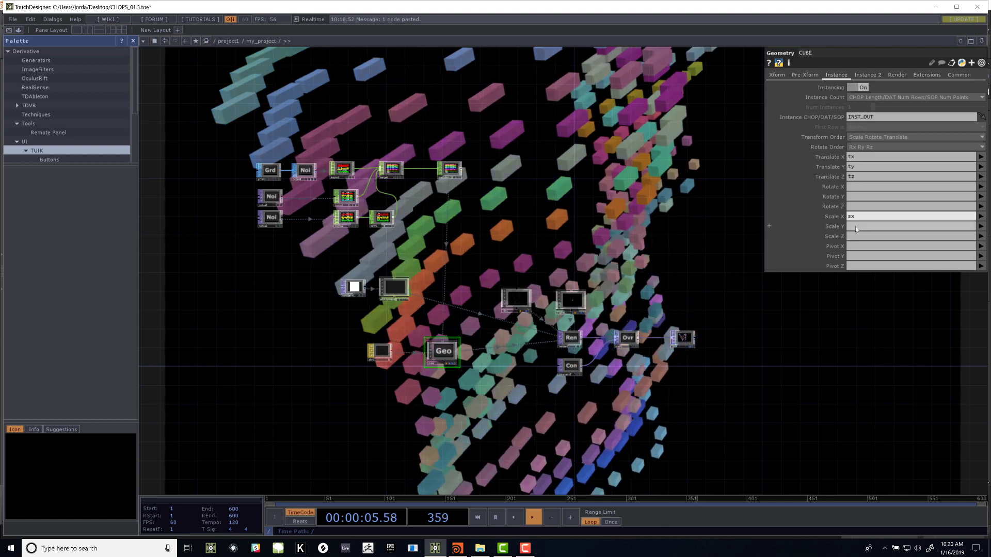
pyautogui.write('sy')
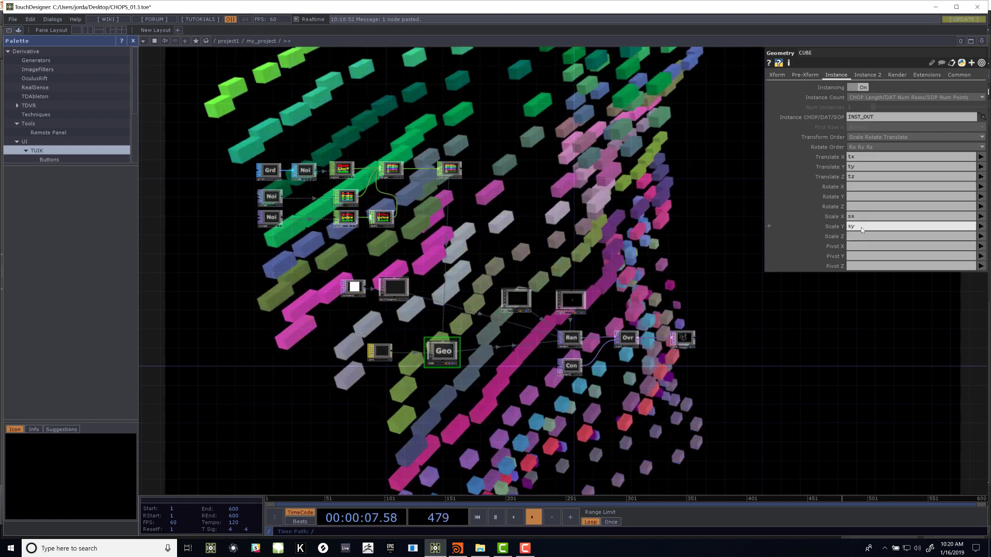
pyautogui.press('Tab')
pyautogui.write('s')
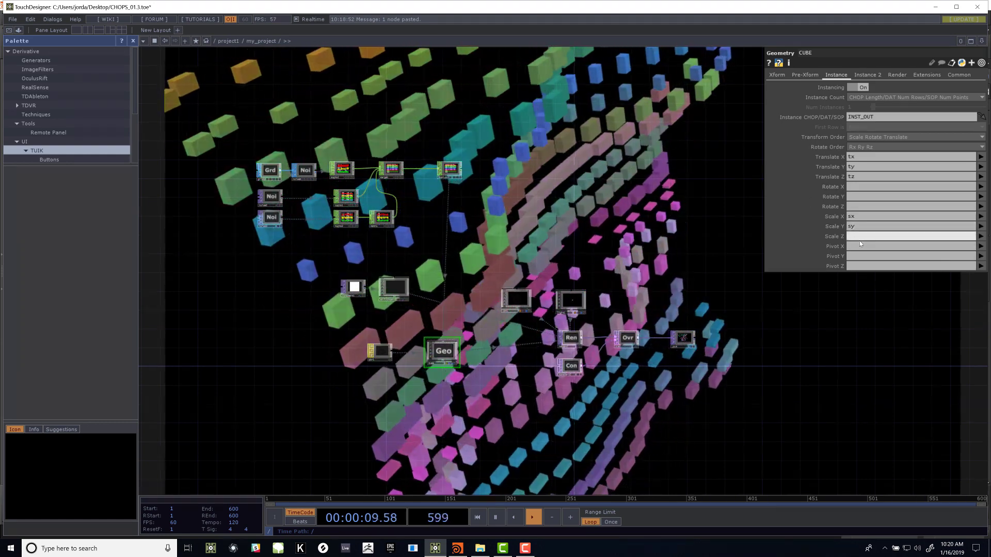
pyautogui.write('z')
pyautogui.press('Tab')
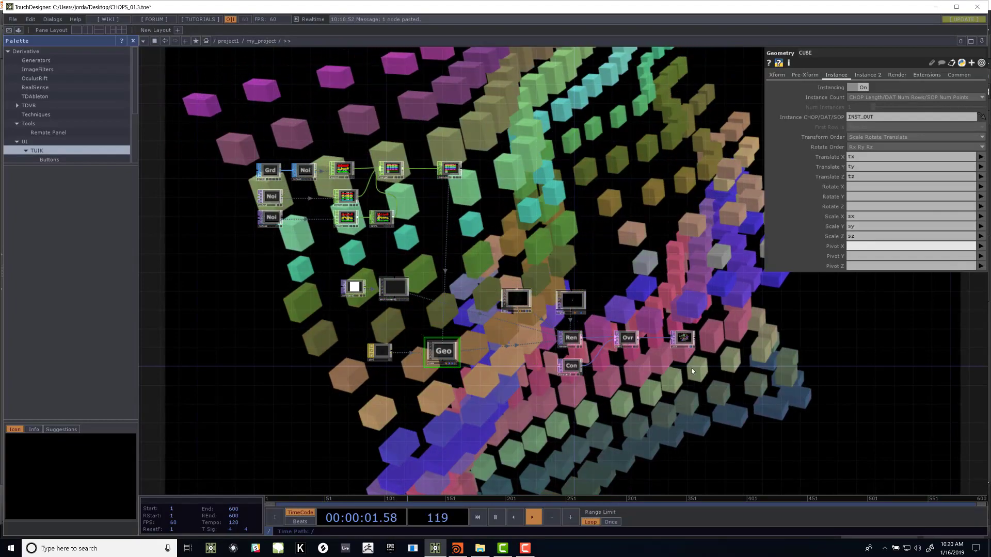
# Step: Look through the settings of render1 and cam1's View parameters, and make cam1's viewer active
pyautogui.scroll(-10, 578, 258)
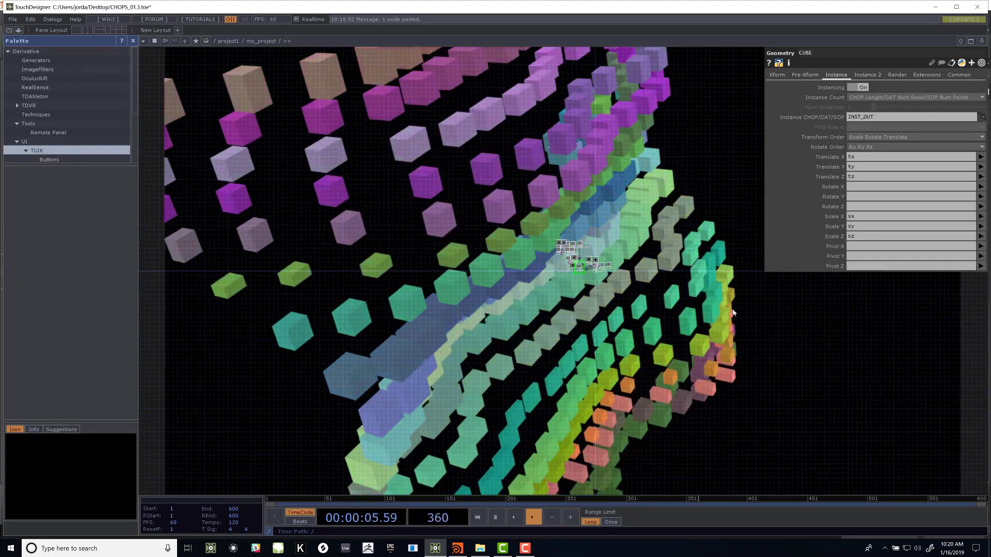
pyautogui.scroll(10, 629, 295)
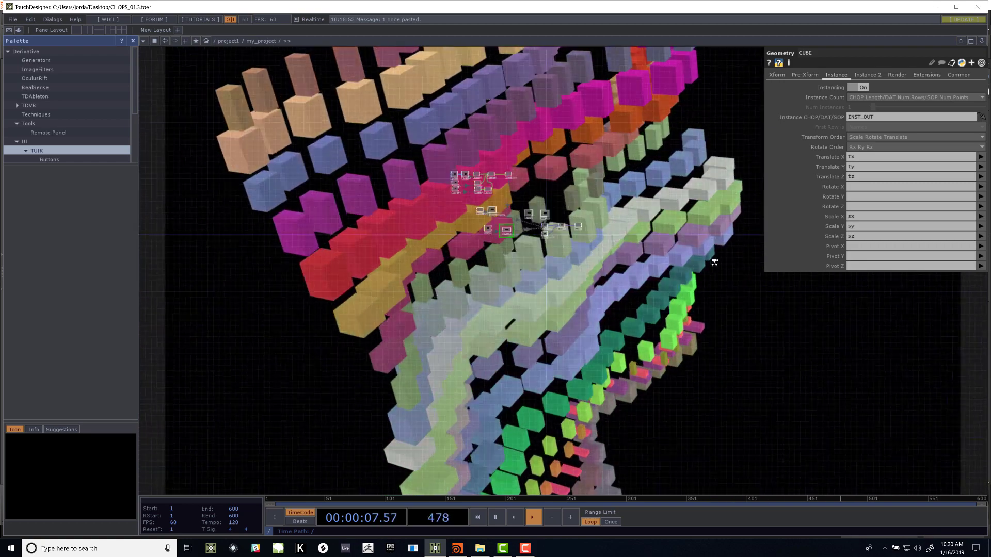
pyautogui.scroll(5, 485, 263)
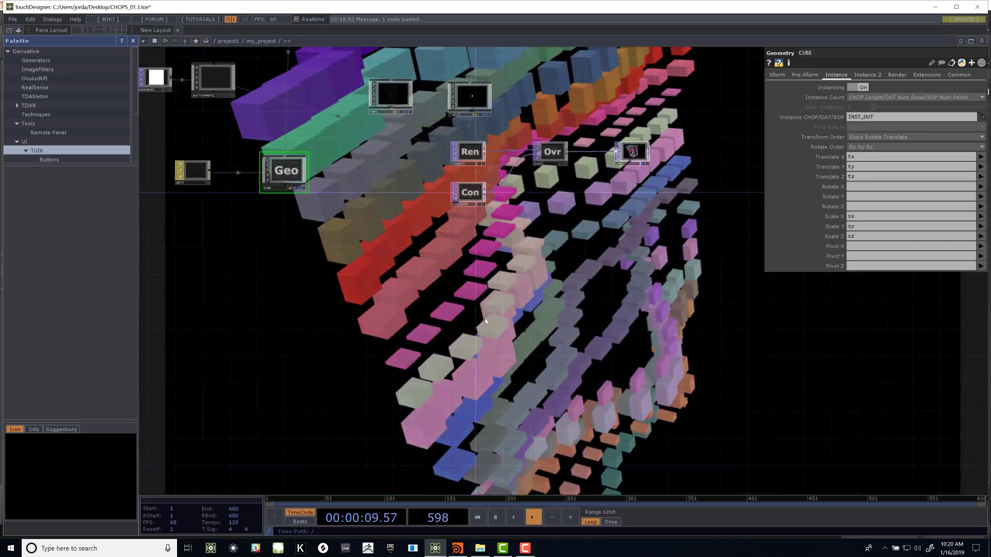
pyautogui.moveTo(408, 289); pyautogui.dragTo(406, 405)
pyautogui.scroll(5, 509, 232)
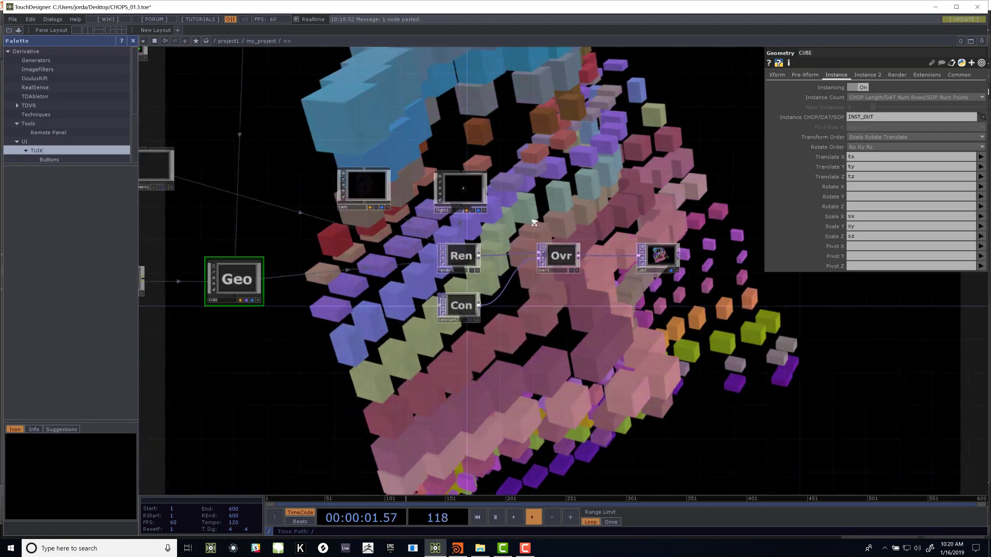
pyautogui.click(424, 283)
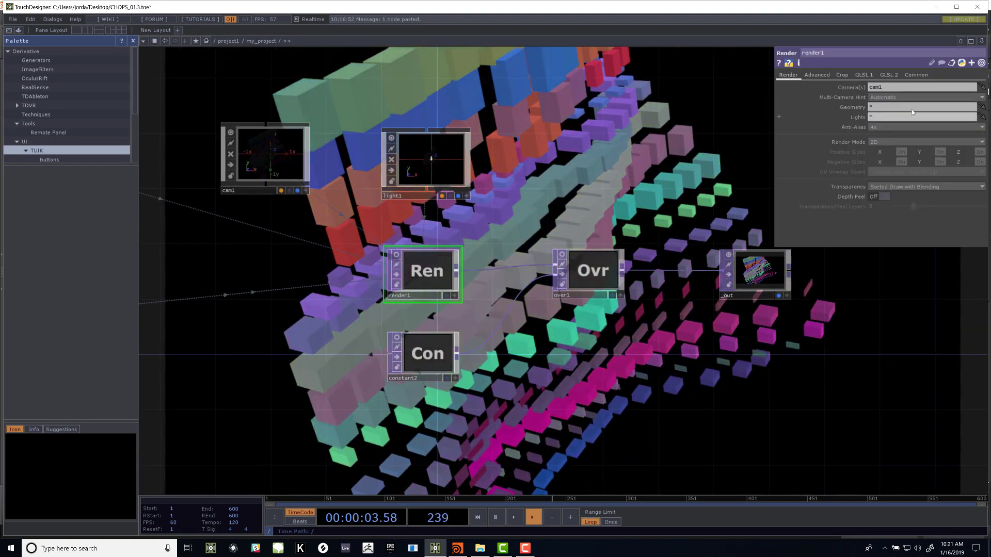
pyautogui.click(266, 163)
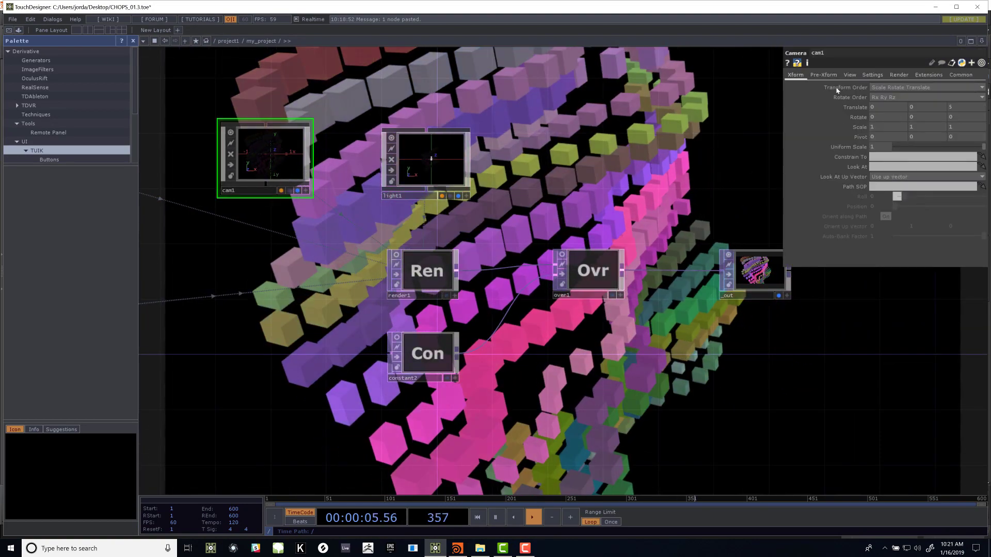
pyautogui.click(851, 76)
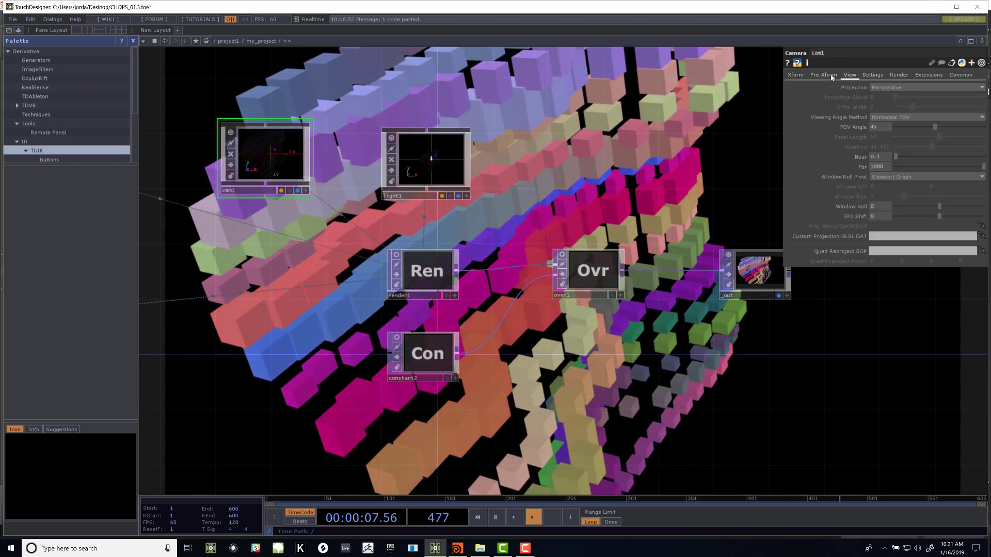
pyautogui.click(305, 191)
pyautogui.scroll(5, 340, 108)
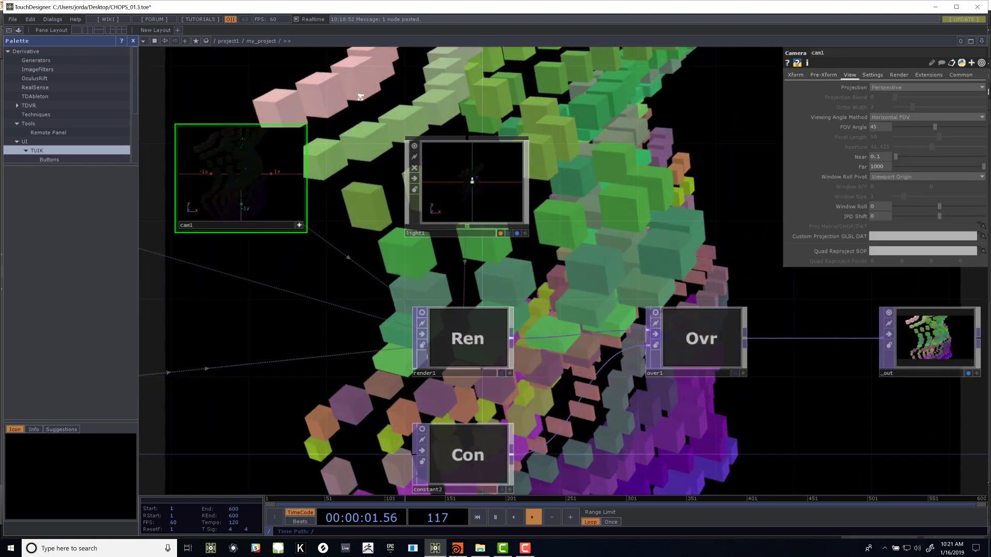
# Step: Open the display options for cam1's viewer and turn on the first guide marker for all objects
pyautogui.moveTo(385, 96); pyautogui.dragTo(519, 86)
pyautogui.scroll(2, 518, 86)
pyautogui.scroll(-2, 516, 85)
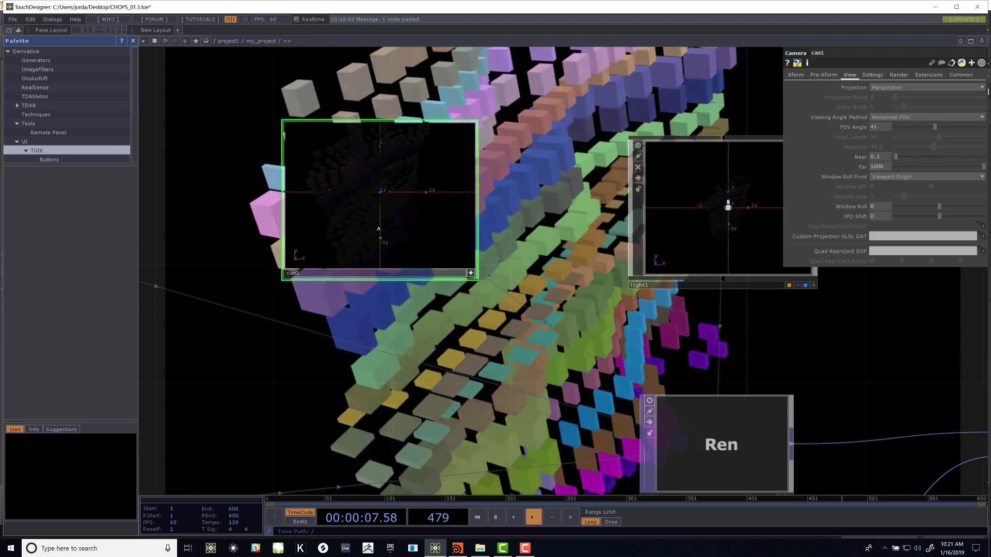
pyautogui.press('p')
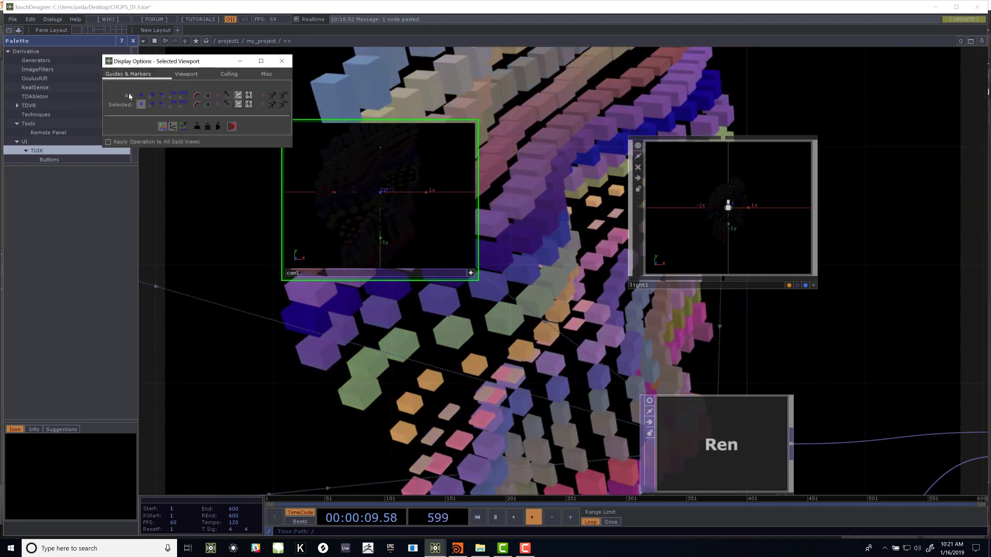
pyautogui.press('p')
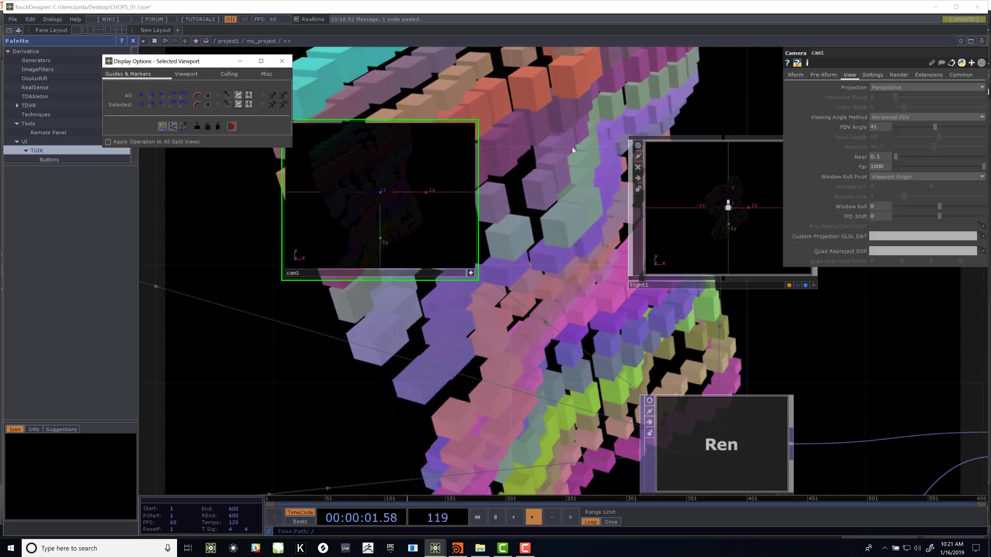
pyautogui.click(140, 95)
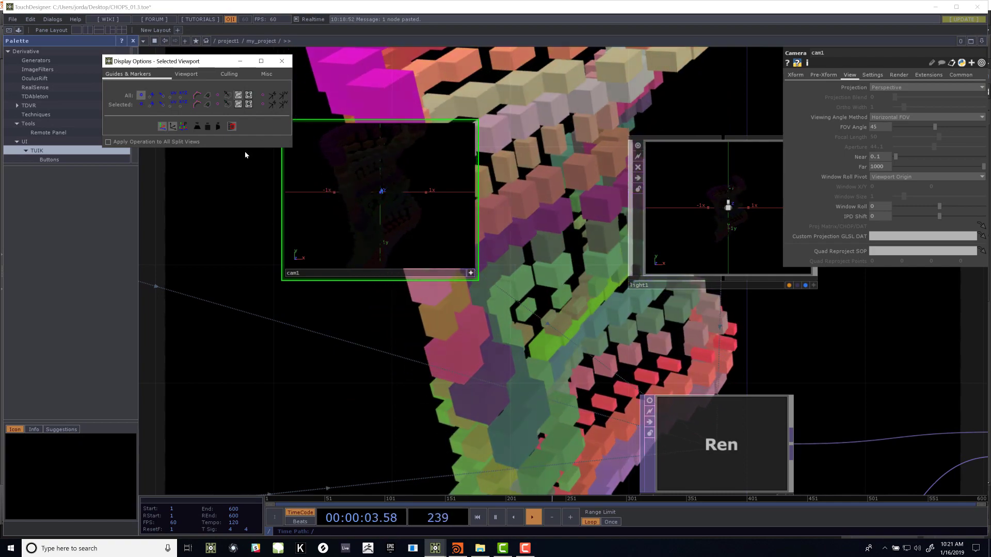
# Step: Shift cam1 slightly toward light1 in the network, make its viewer active again and close the display options
pyautogui.middleClick(470, 271)
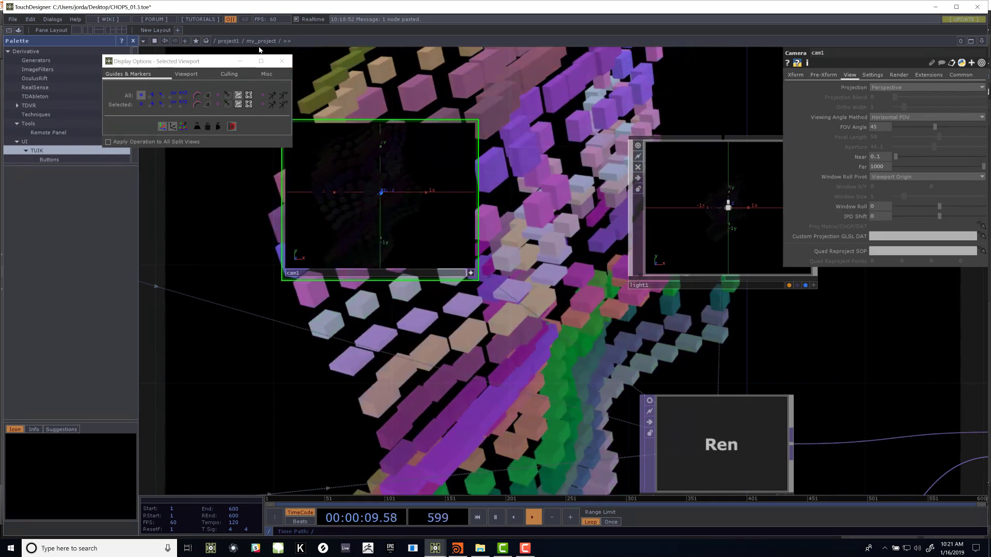
pyautogui.click(471, 273)
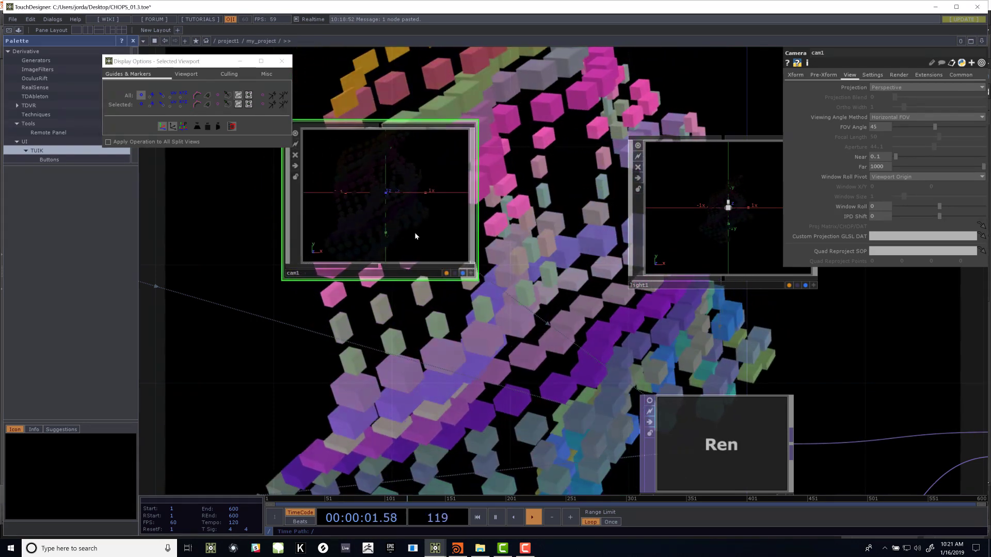
pyautogui.moveTo(415, 233); pyautogui.dragTo(458, 236)
pyautogui.click(495, 274)
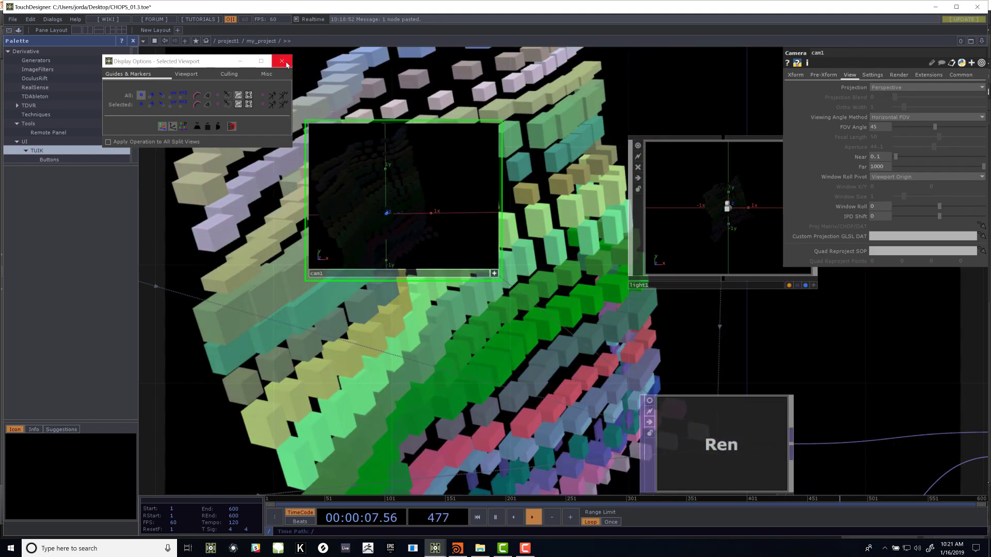
pyautogui.click(282, 61)
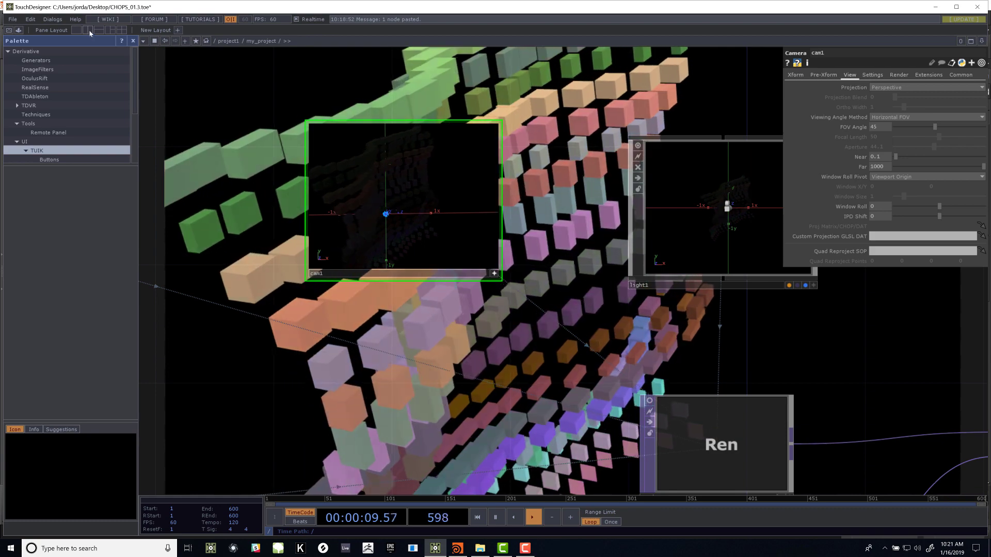
# Step: Split the workspace into two side-by-side panes and show the scene in a Geometry Viewer, zoomed out to include the camera
pyautogui.click(88, 30)
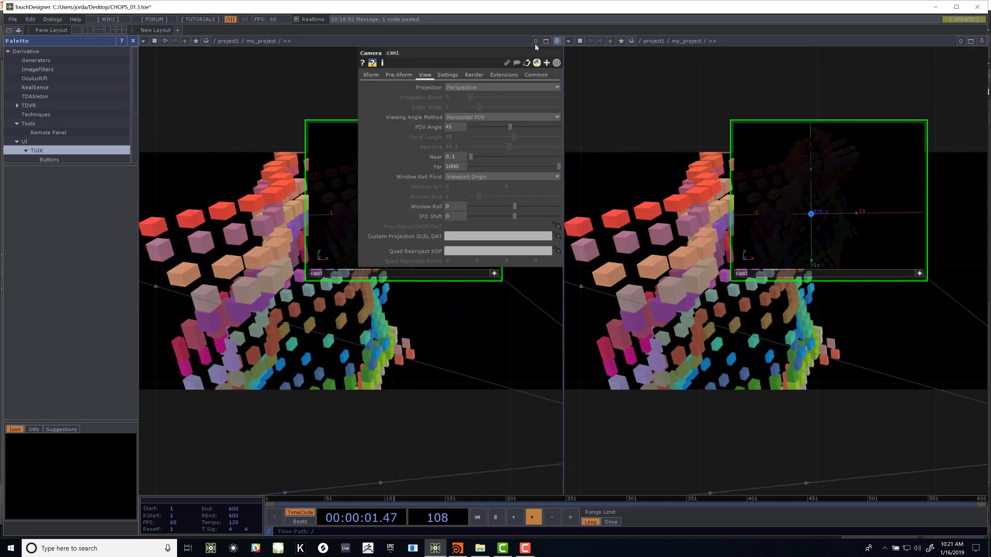
pyautogui.click(76, 31)
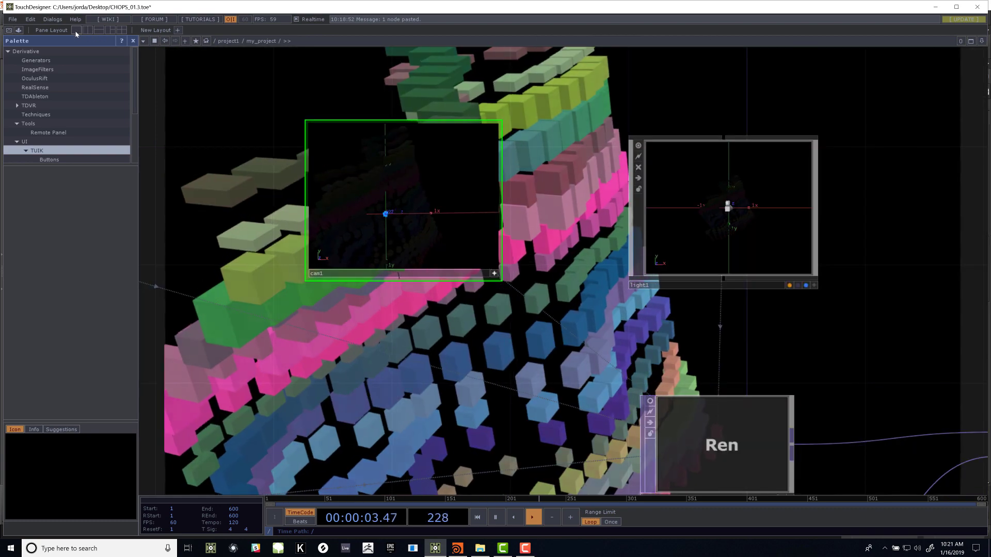
pyautogui.click(88, 31)
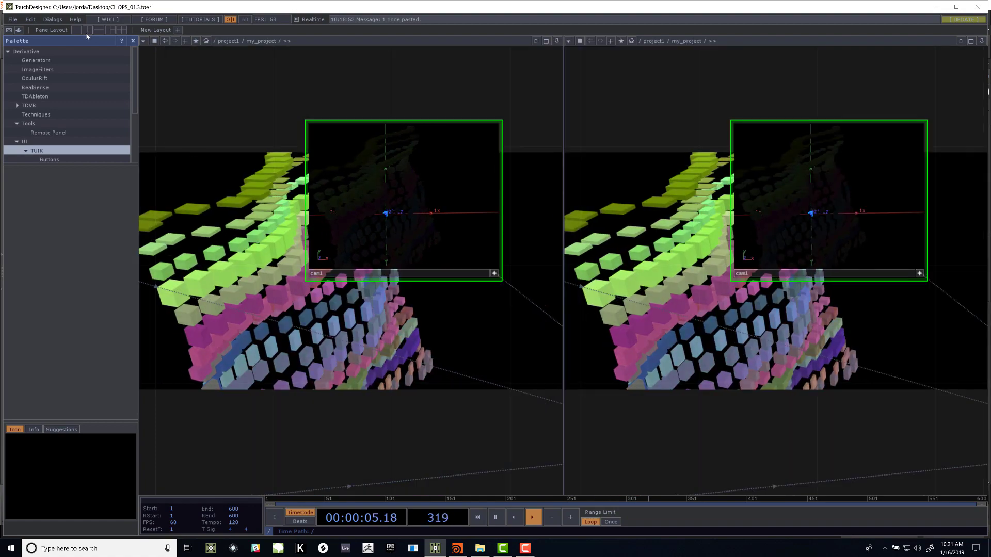
pyautogui.click(143, 42)
pyautogui.click(172, 70)
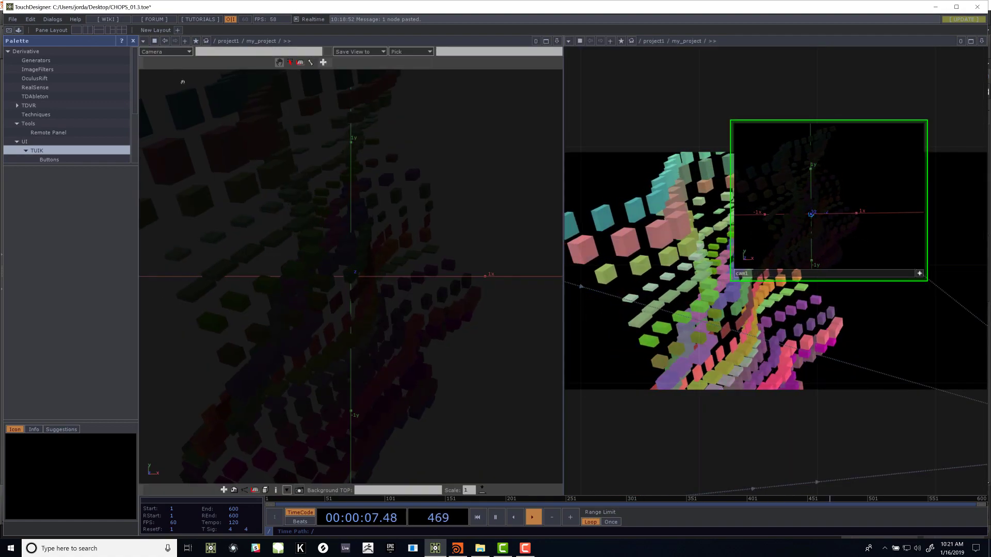
pyautogui.scroll(-5, 294, 273)
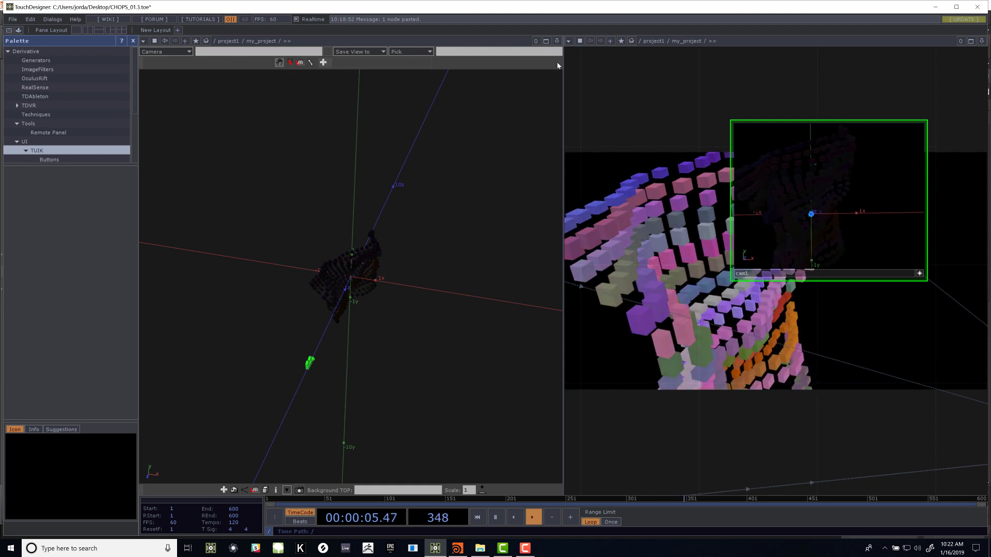
# Step: Insert a Transform SOP between grid1 and noise1 and set its Y rotation to 32
pyautogui.scroll(-3, 655, 108)
pyautogui.moveTo(657, 294); pyautogui.dragTo(760, 455)
pyautogui.scroll(-4, 733, 301)
pyautogui.moveTo(618, 183); pyautogui.dragTo(735, 296)
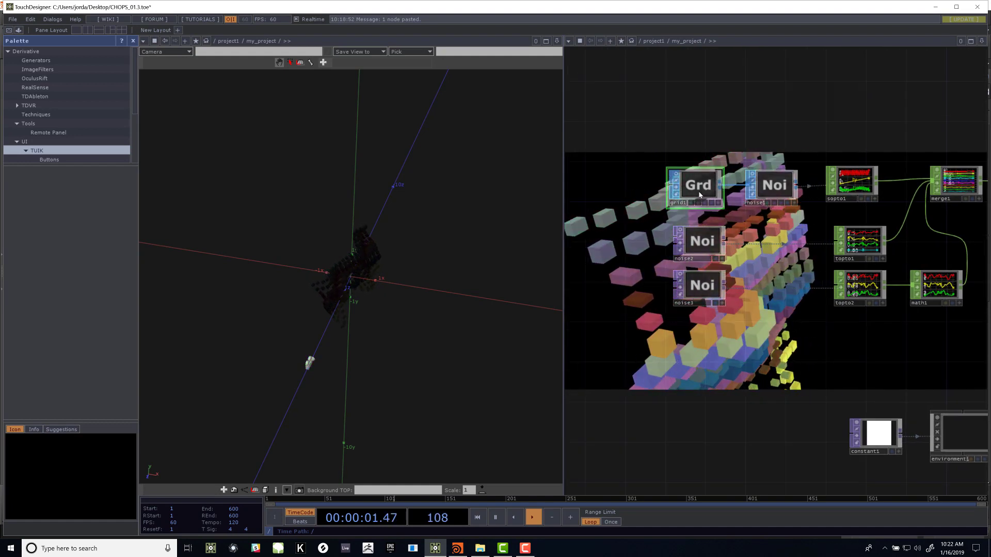
pyautogui.press('p')
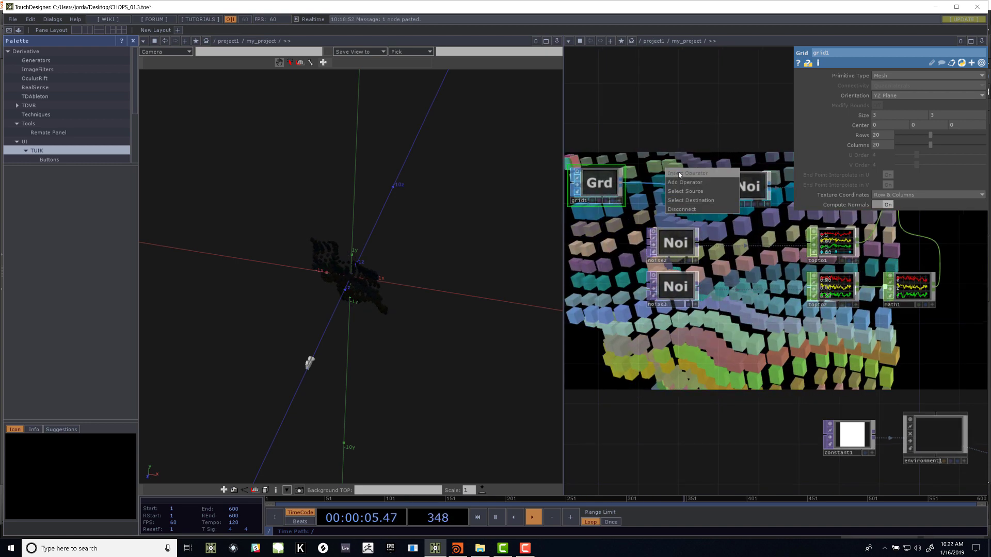
pyautogui.click(679, 174)
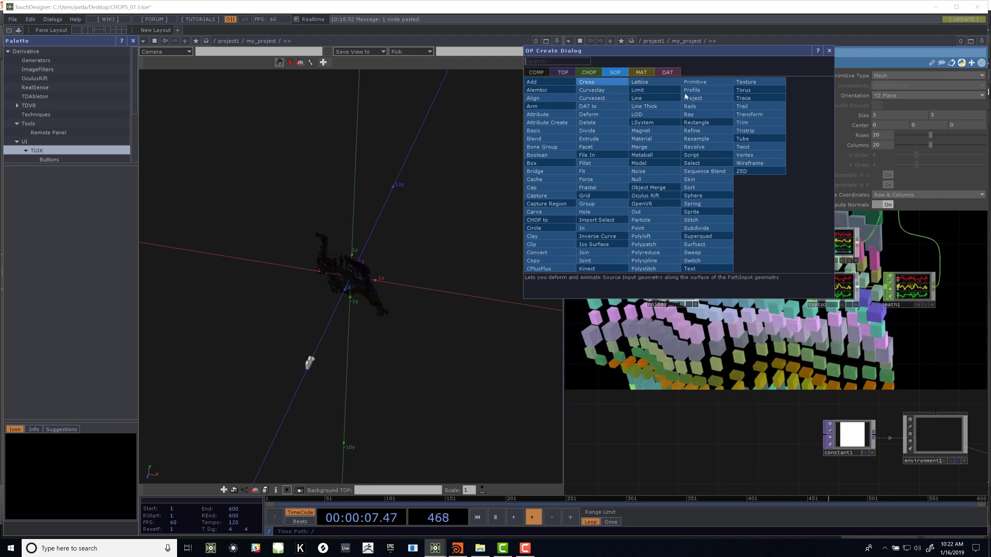
pyautogui.click(757, 115)
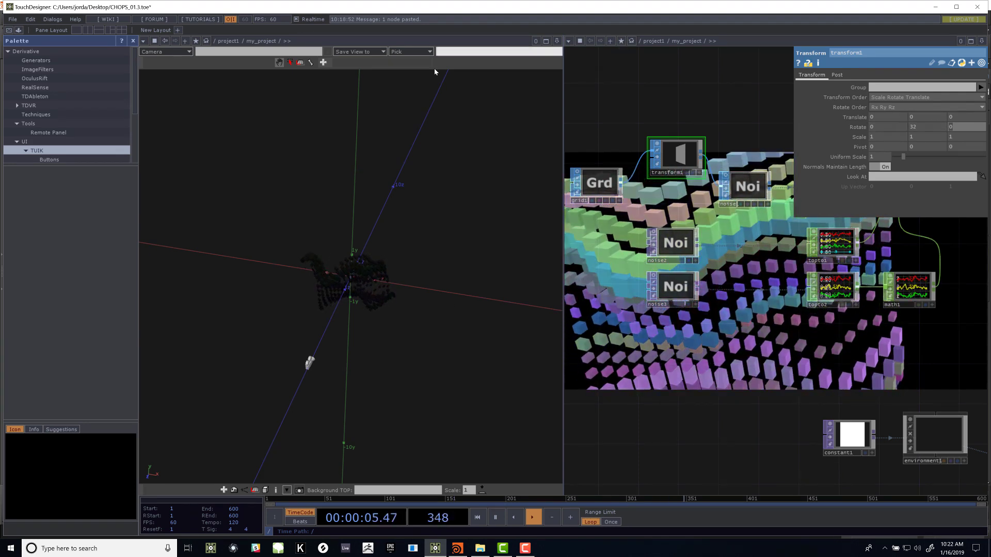
# Step: Return the workspace to a single pane and look over the operator chain from transform1 to INST_OUT
pyautogui.click(77, 31)
pyautogui.scroll(-5, 591, 254)
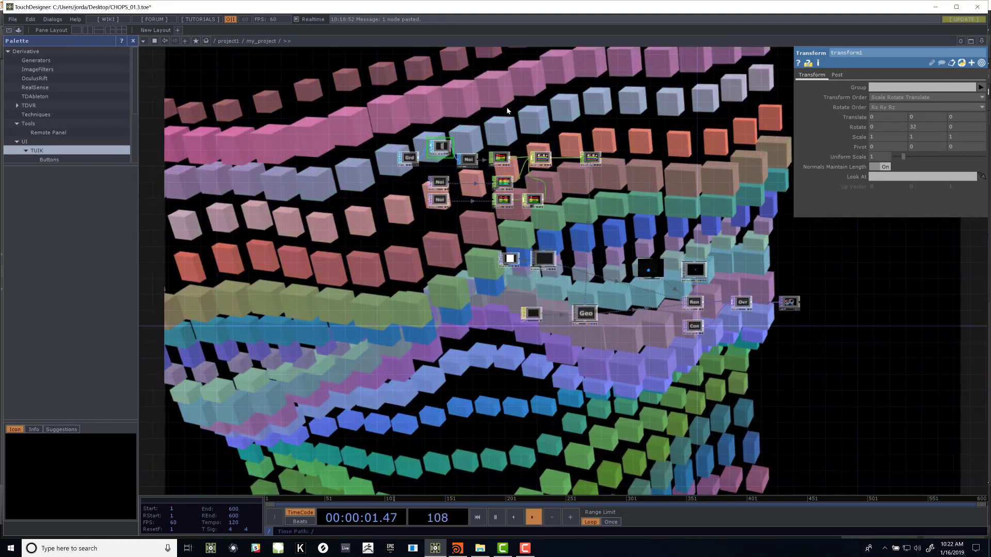
pyautogui.scroll(6, 507, 110)
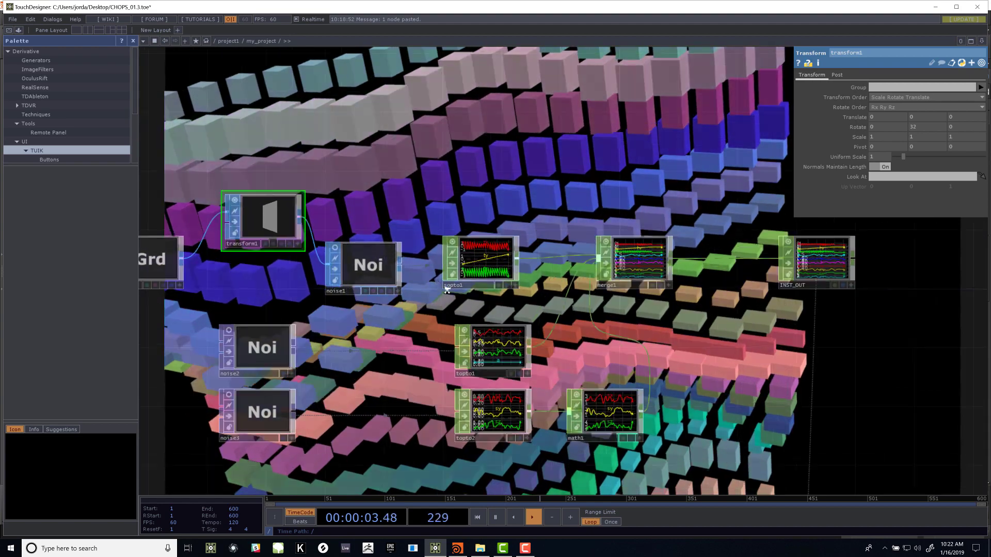
pyautogui.scroll(5, 447, 291)
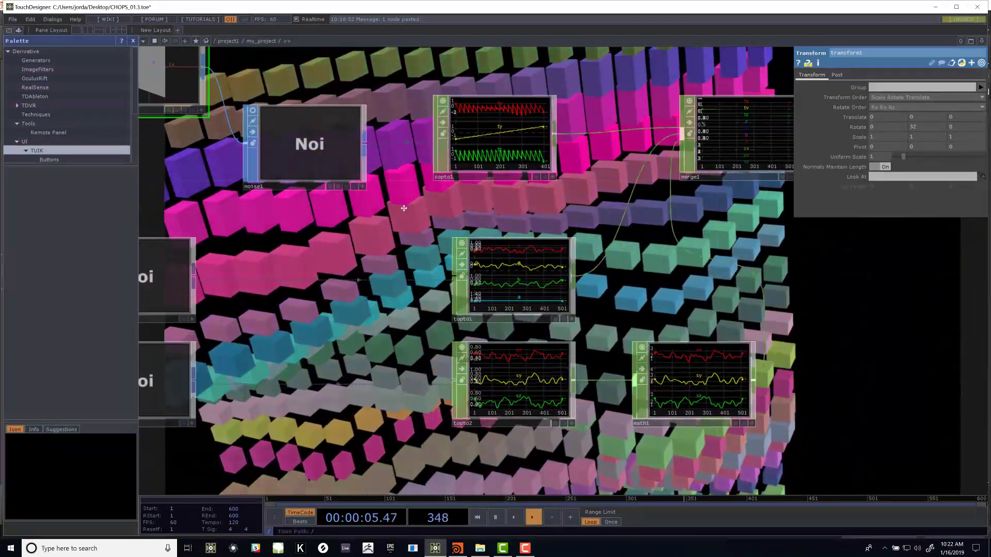
pyautogui.moveTo(403, 208); pyautogui.dragTo(302, 207)
pyautogui.moveTo(697, 284); pyautogui.dragTo(489, 254)
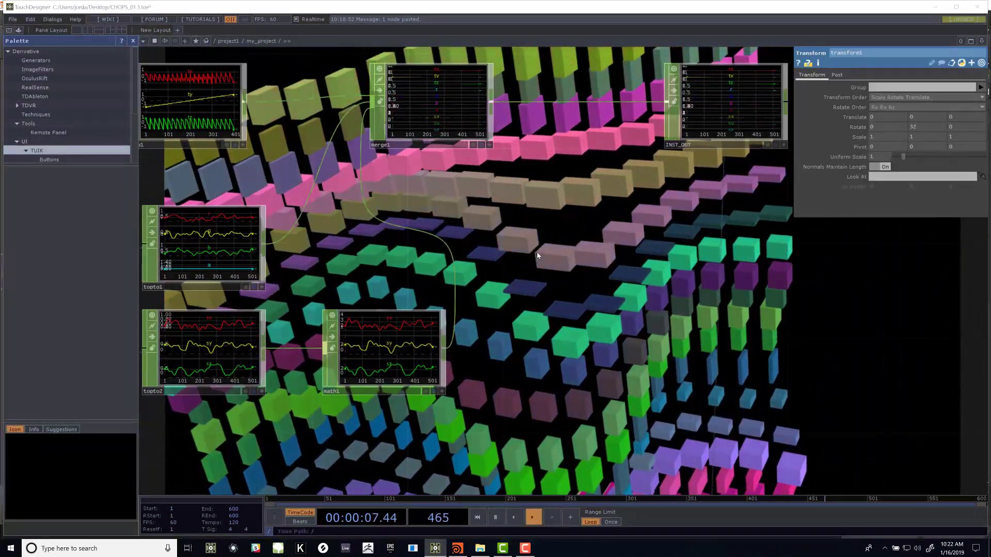
pyautogui.press('Tab')
pyautogui.click(445, 155)
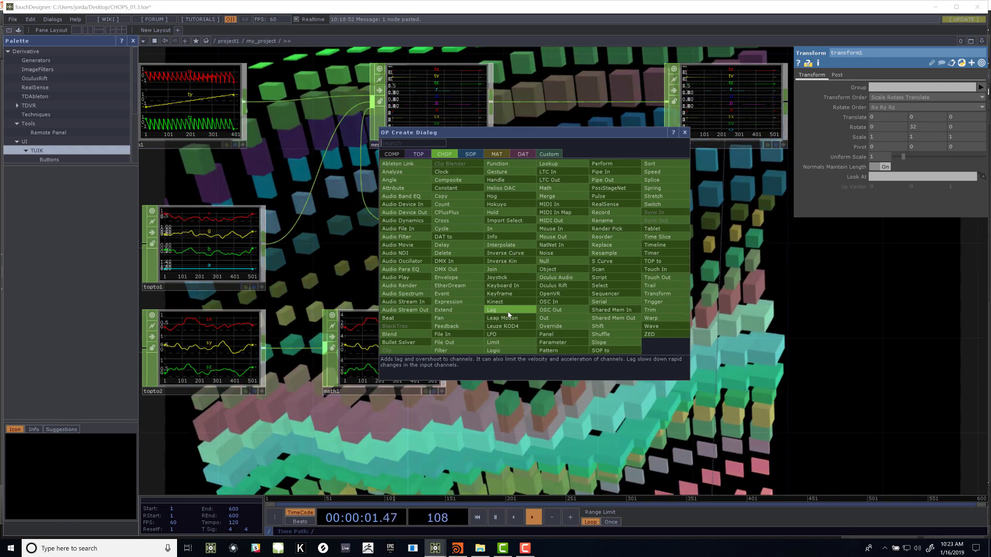
pyautogui.click(509, 310)
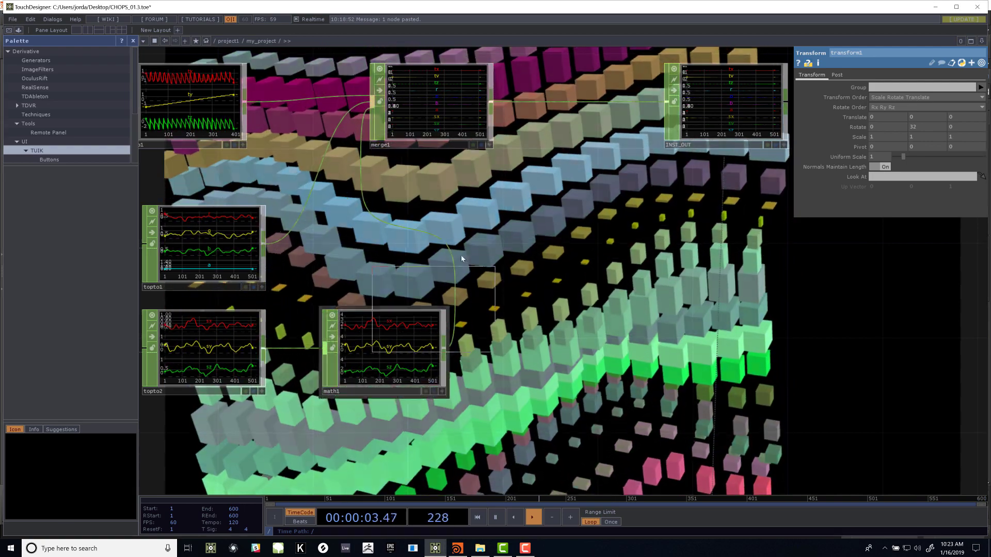
pyautogui.click(614, 333)
pyautogui.scroll(-3, 754, 305)
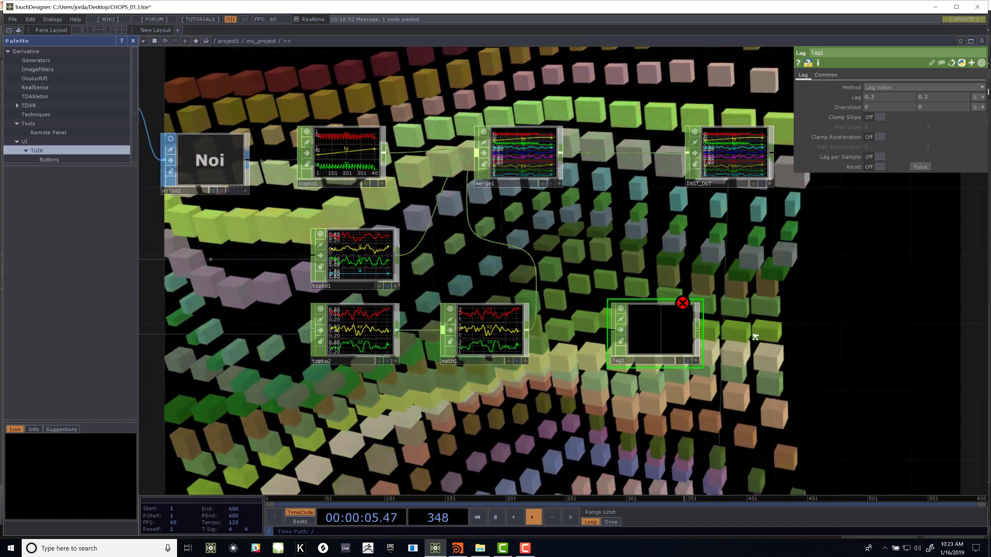
pyautogui.scroll(5, 752, 337)
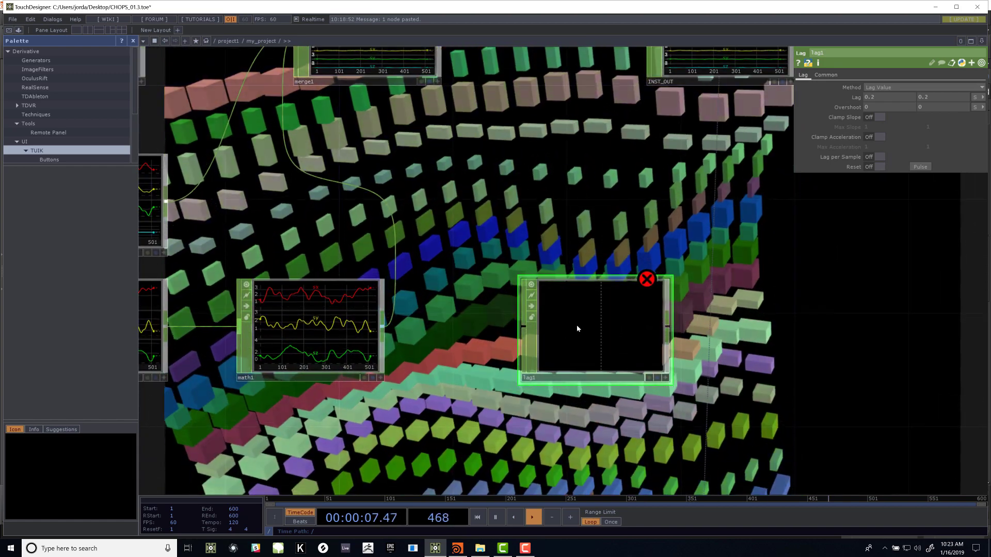
pyautogui.press('Delete')
# Step: Create an LFO CHOP and place it in the empty network area above light1
pyautogui.press('Tab')
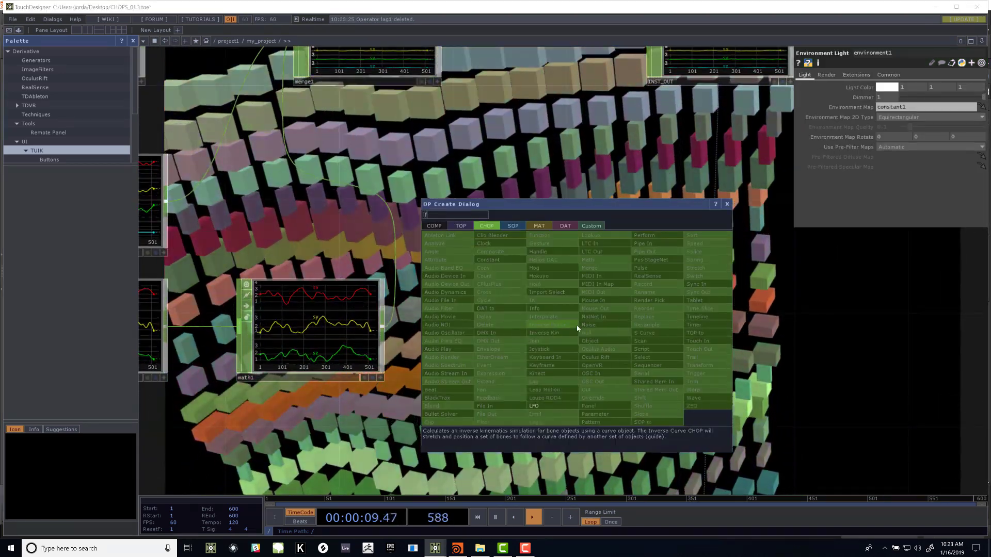
pyautogui.click(549, 408)
pyautogui.click(802, 375)
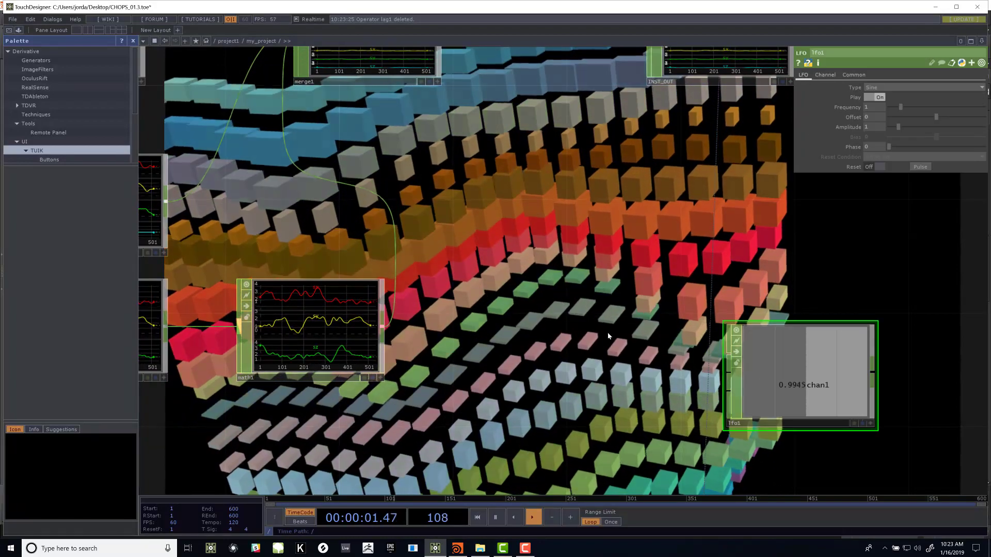
pyautogui.scroll(-3, 612, 338)
pyautogui.moveTo(545, 329); pyautogui.dragTo(869, 365)
pyautogui.scroll(-2, 721, 335)
pyautogui.scroll(-1, 790, 334)
pyautogui.moveTo(736, 372); pyautogui.dragTo(746, 327)
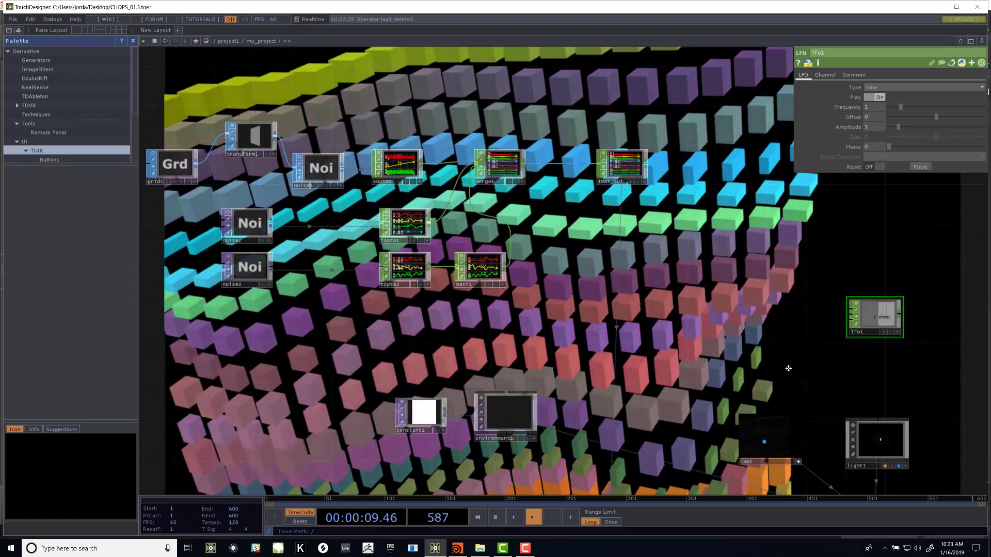
# Step: Add a Pulse CHOP and place it directly above lfo1
pyautogui.moveTo(788, 367); pyautogui.dragTo(561, 354)
pyautogui.moveTo(717, 360); pyautogui.dragTo(910, 391)
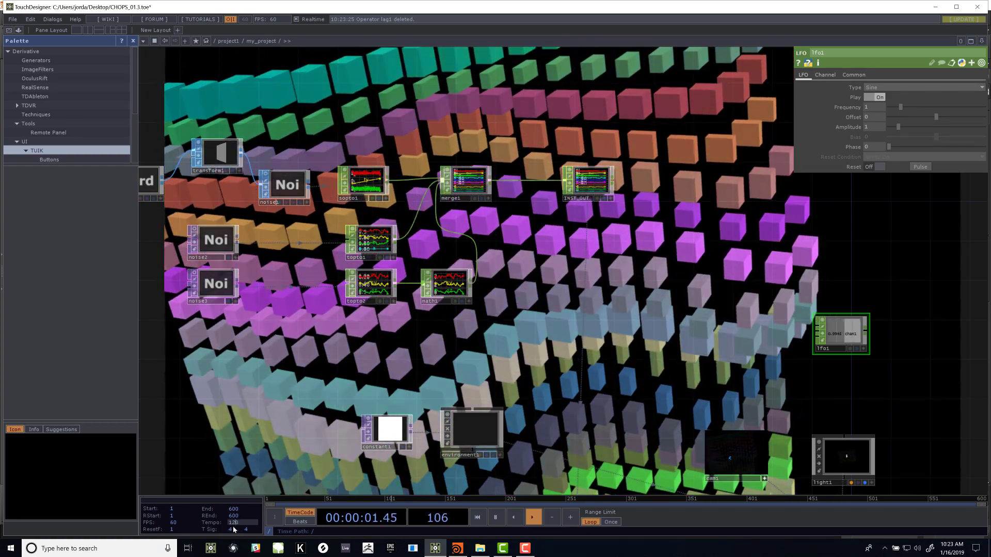
pyautogui.scroll(3, 894, 305)
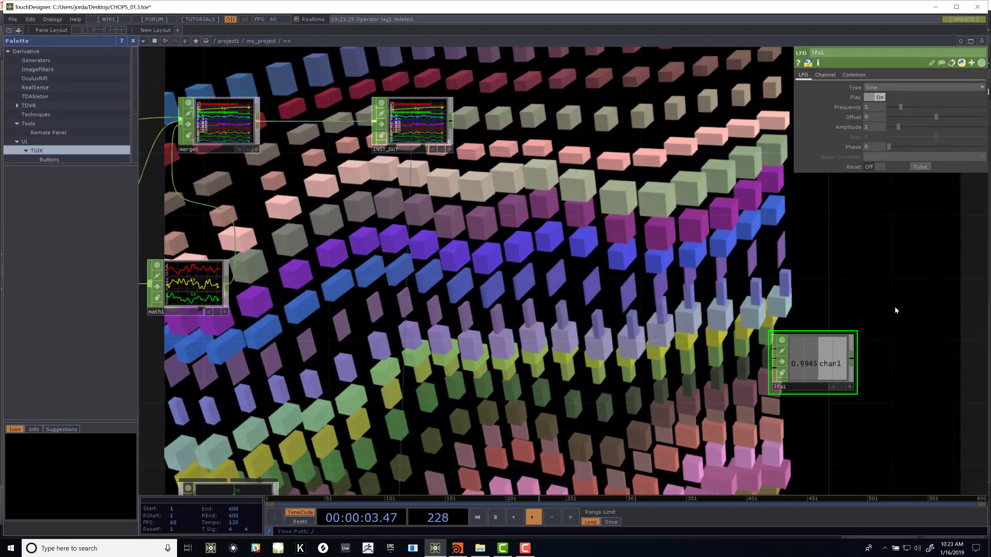
pyautogui.moveTo(759, 320); pyautogui.dragTo(842, 378)
pyautogui.press('Tab')
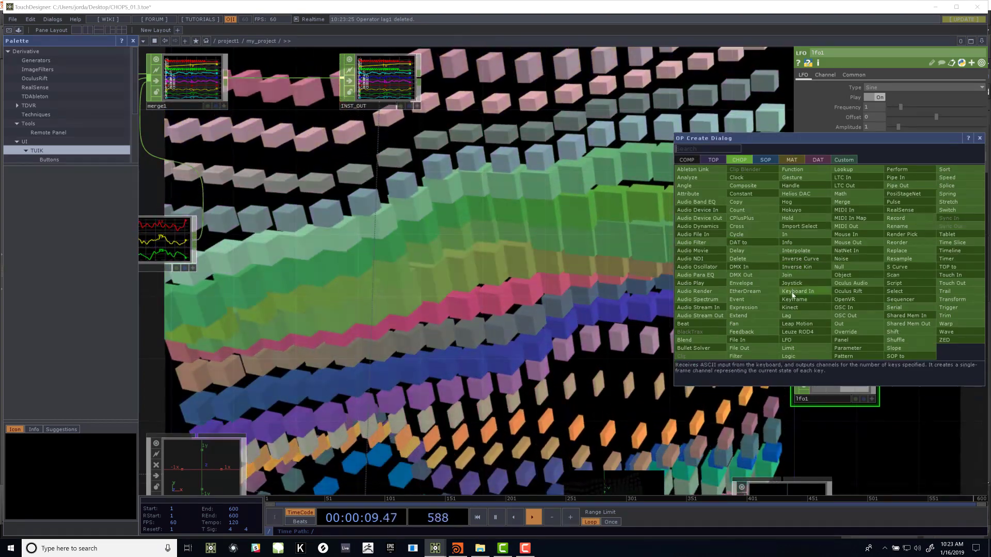
pyautogui.write('pul')
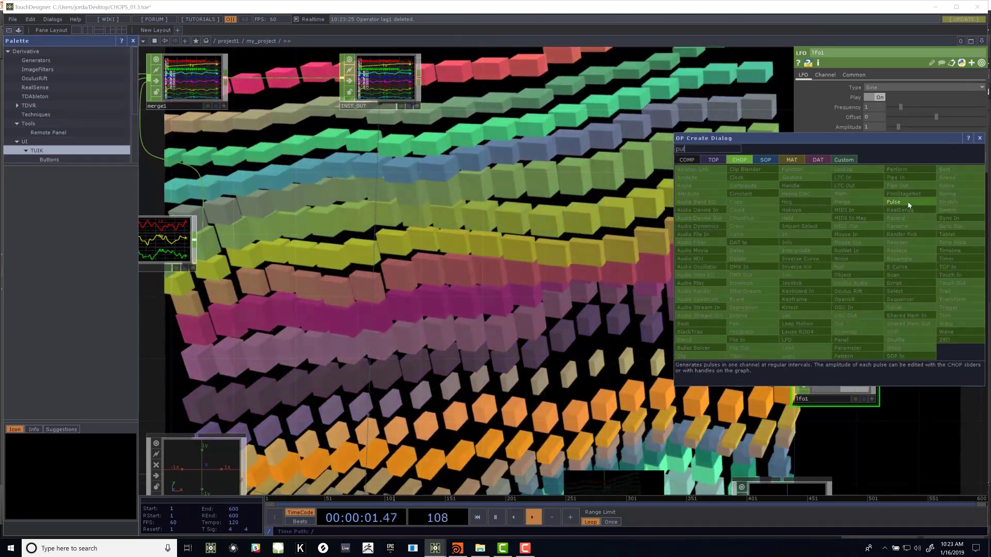
pyautogui.click(893, 202)
pyautogui.click(833, 289)
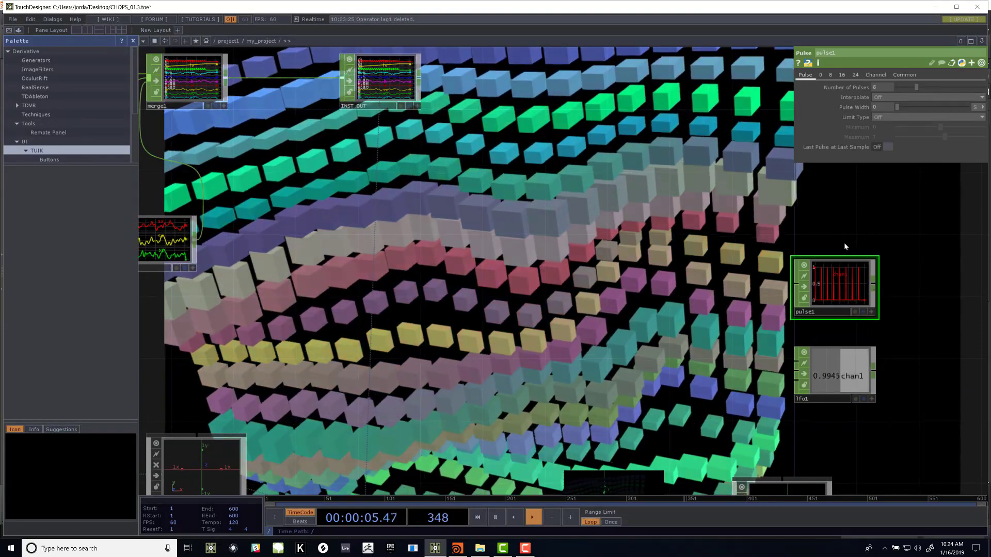
# Step: Move lfo1 beside the pbr1 material that feeds the CUBE geometry
pyautogui.scroll(-6, 587, 339)
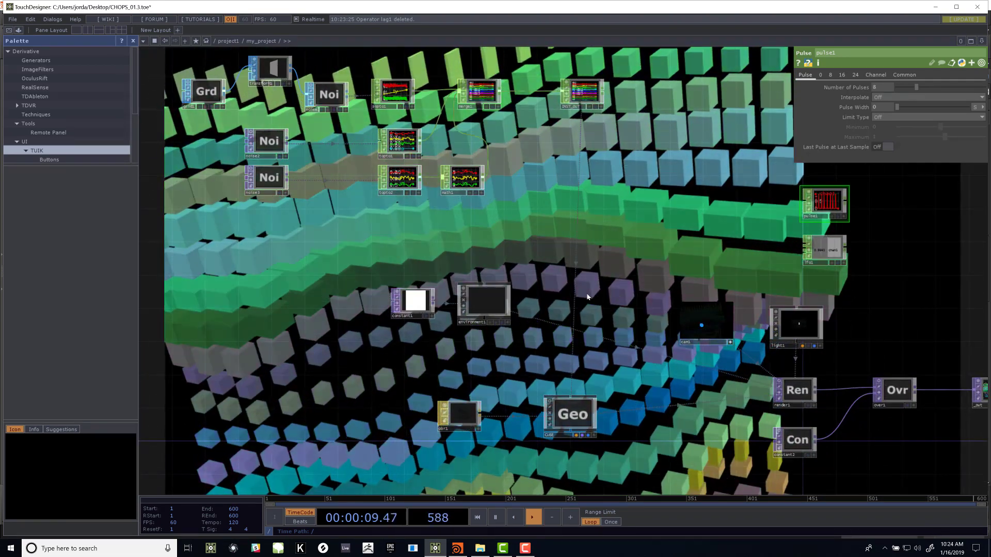
pyautogui.moveTo(616, 326); pyautogui.dragTo(583, 323)
pyautogui.moveTo(793, 249); pyautogui.dragTo(328, 401)
pyautogui.scroll(4, 422, 359)
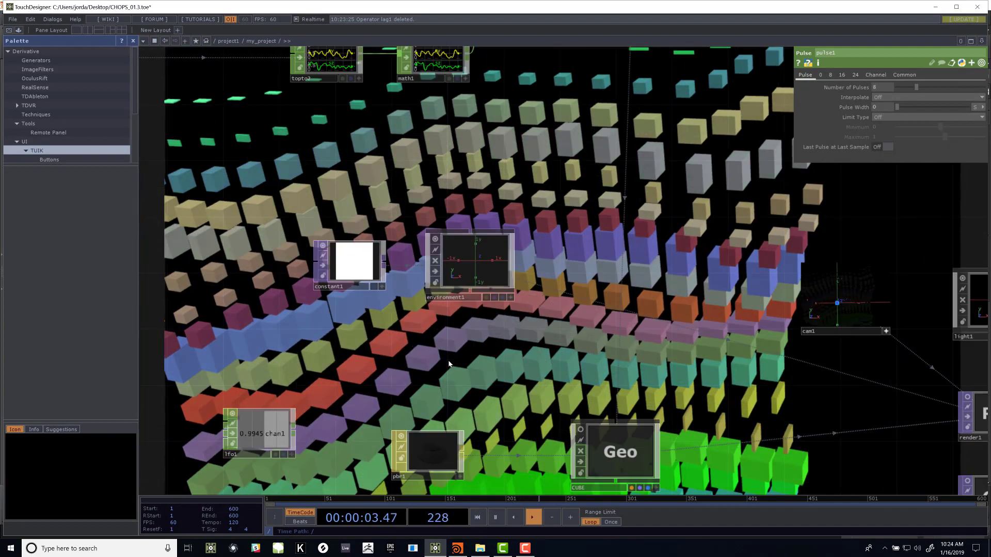
# Step: Create a Ramp TOP and place it between lfo1 and the pbr1 material
pyautogui.moveTo(453, 331); pyautogui.dragTo(505, 136)
pyautogui.moveTo(479, 263); pyautogui.dragTo(527, 224)
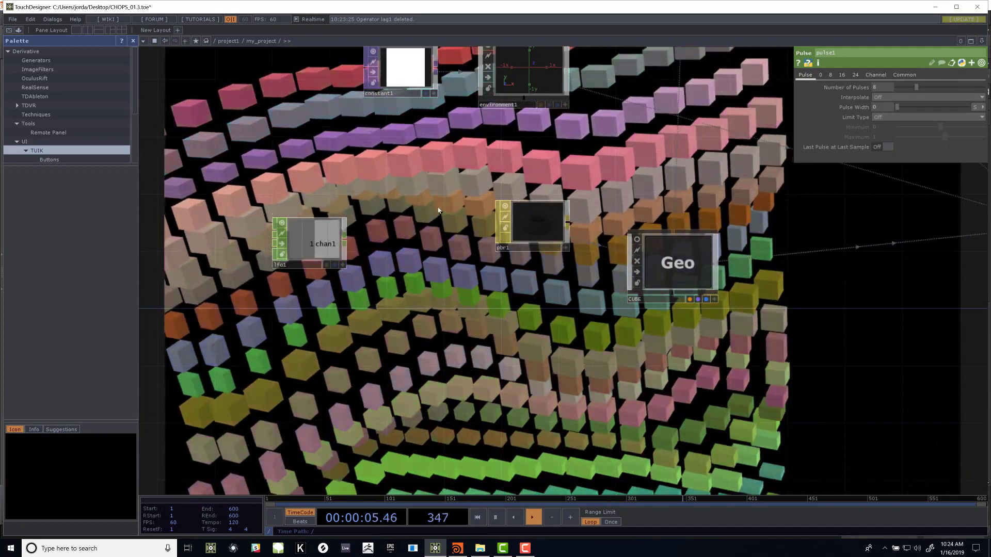
pyautogui.press('Tab')
pyautogui.write('r')
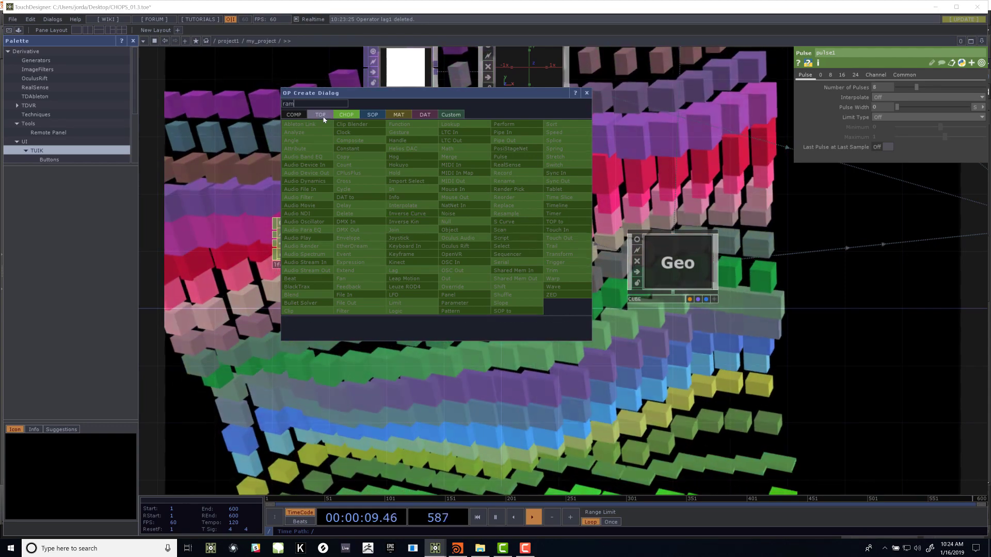
pyautogui.click(322, 118)
pyautogui.click(408, 270)
pyautogui.click(417, 264)
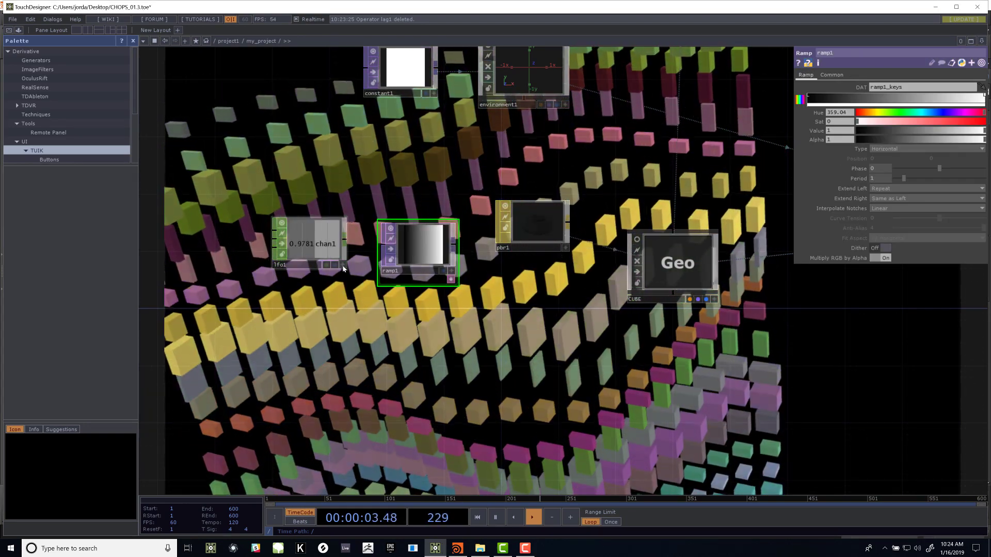
# Step: Link lfo1's chan1 channel to ramp1's Period as a relative CHOP reference
pyautogui.moveTo(340, 322); pyautogui.dragTo(360, 346)
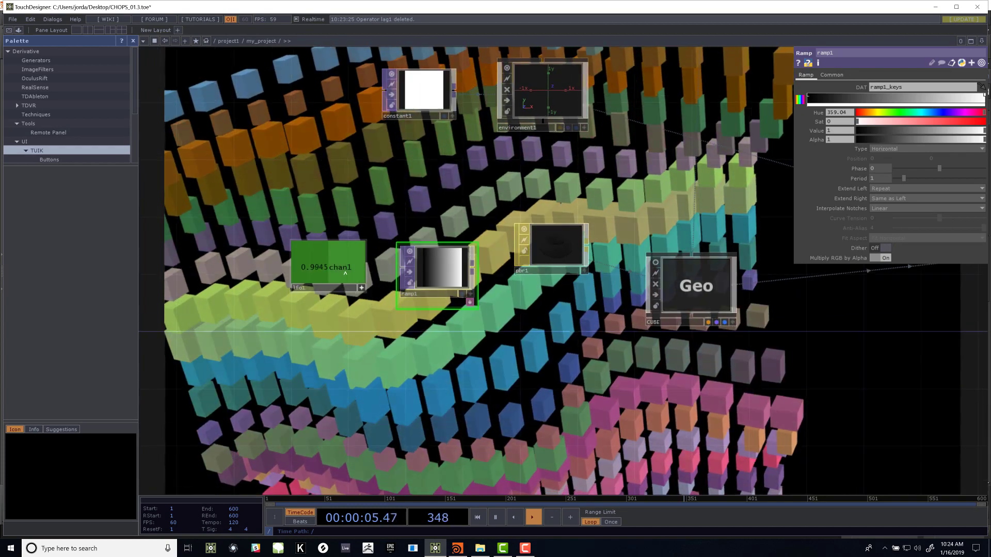
pyautogui.moveTo(333, 266); pyautogui.dragTo(360, 292)
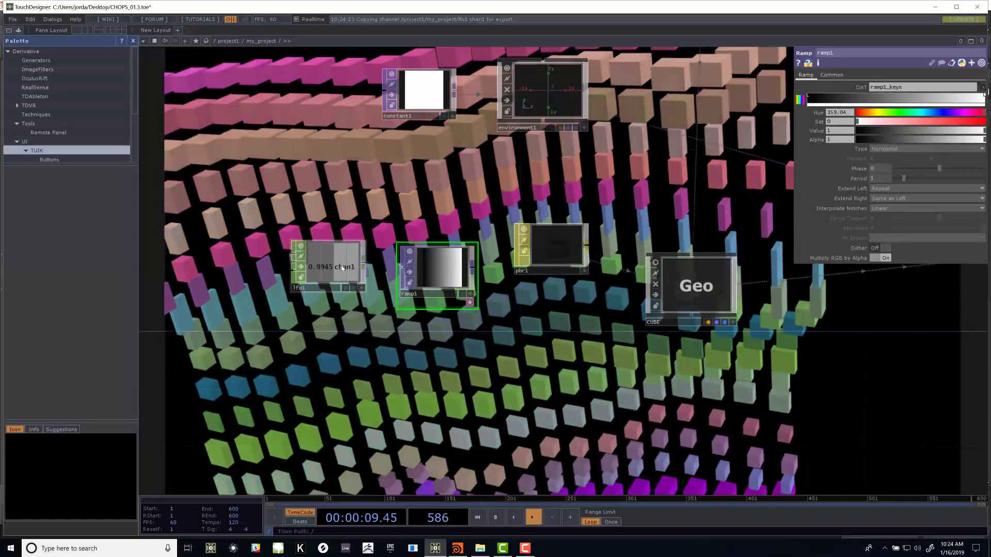
pyautogui.scroll(3, 351, 309)
pyautogui.scroll(1, 340, 239)
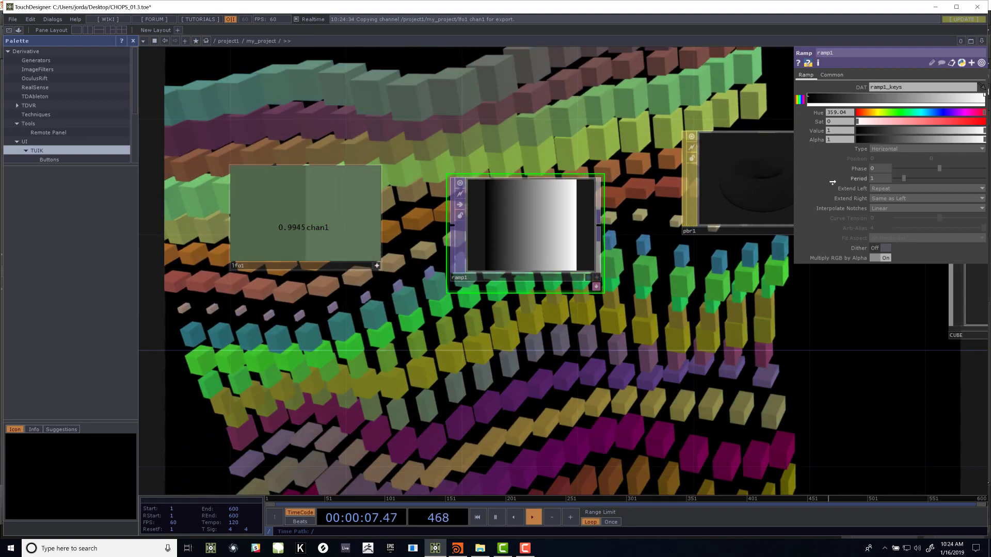
pyautogui.moveTo(833, 183); pyautogui.dragTo(892, 167)
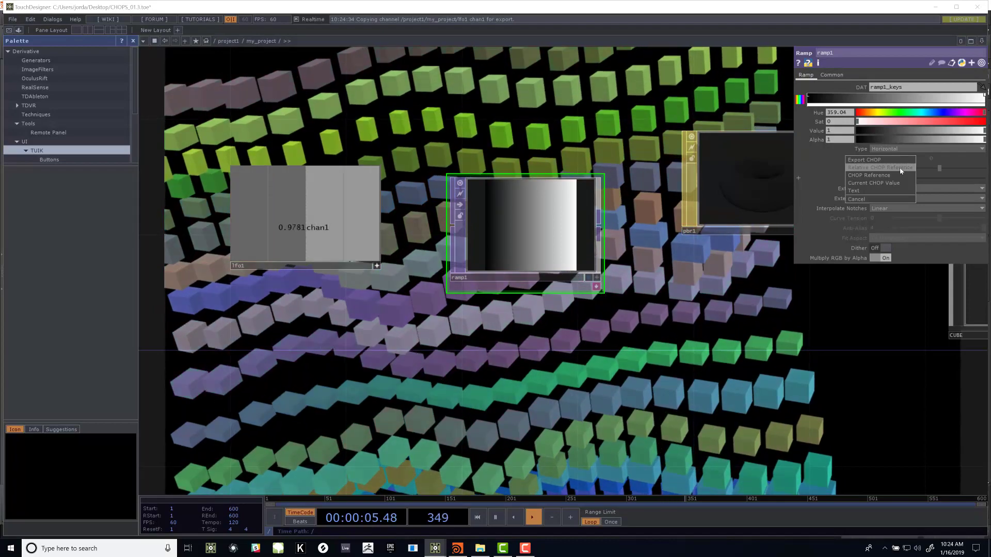
pyautogui.click(900, 168)
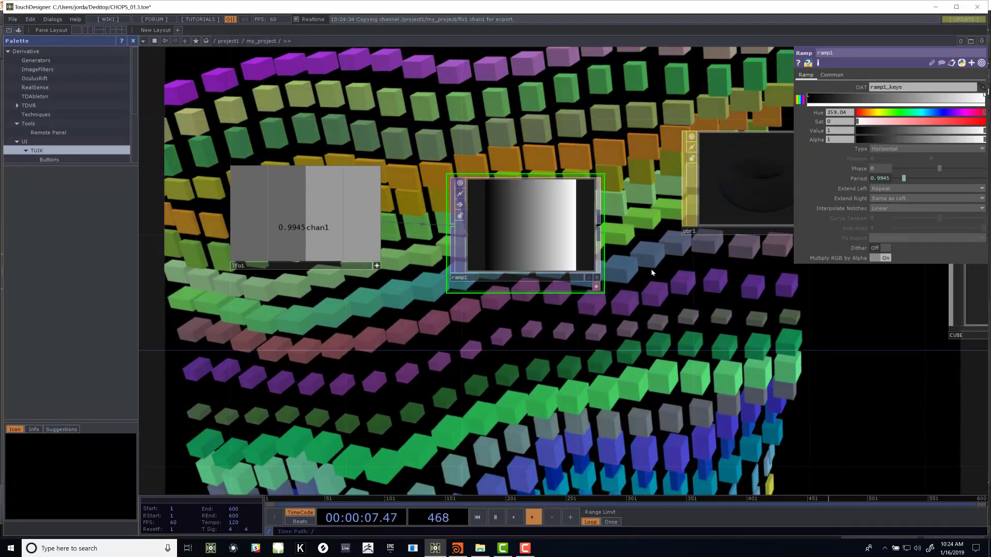
# Step: Assign ramp1 as the Base Color Map of the pbr1 material
pyautogui.moveTo(606, 332); pyautogui.dragTo(486, 364)
pyautogui.click(617, 277)
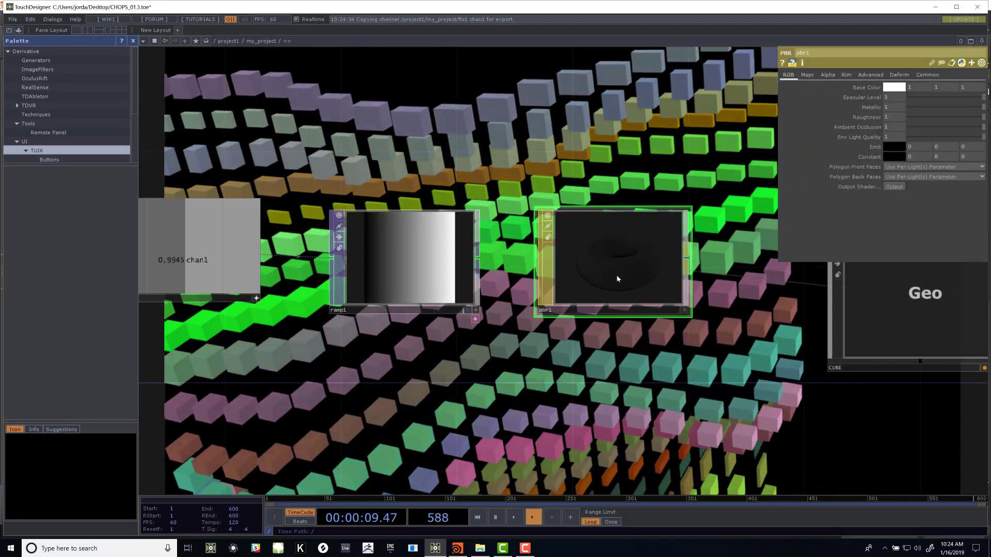
pyautogui.click(807, 75)
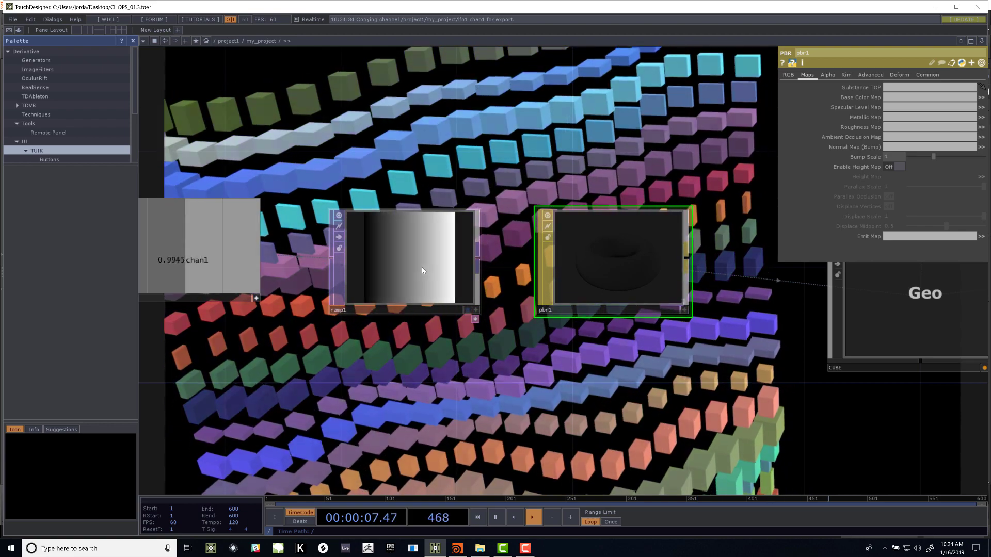
pyautogui.moveTo(440, 259); pyautogui.dragTo(911, 96)
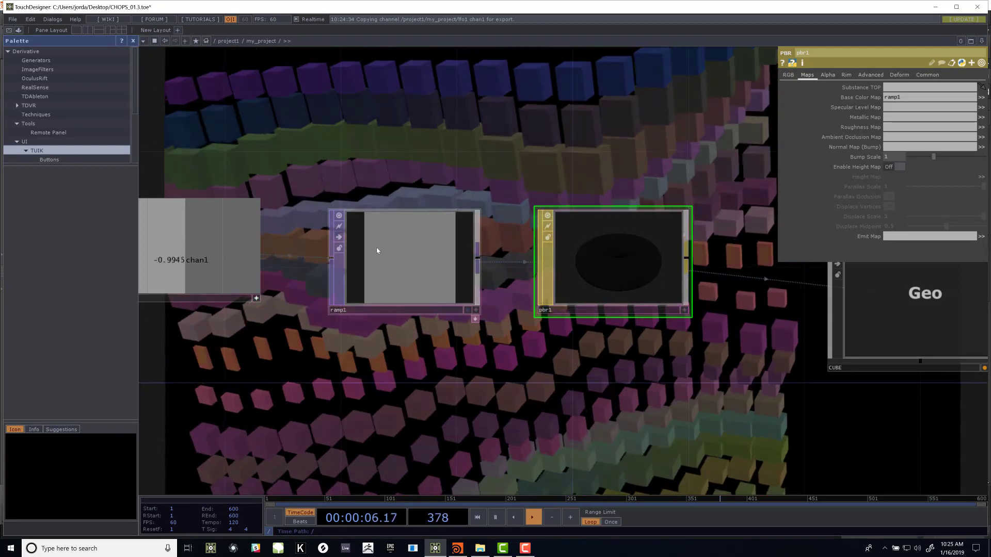
# Step: Recolor ramp1's starting key red with saturation 0.911 and value 0.99
pyautogui.click(377, 251)
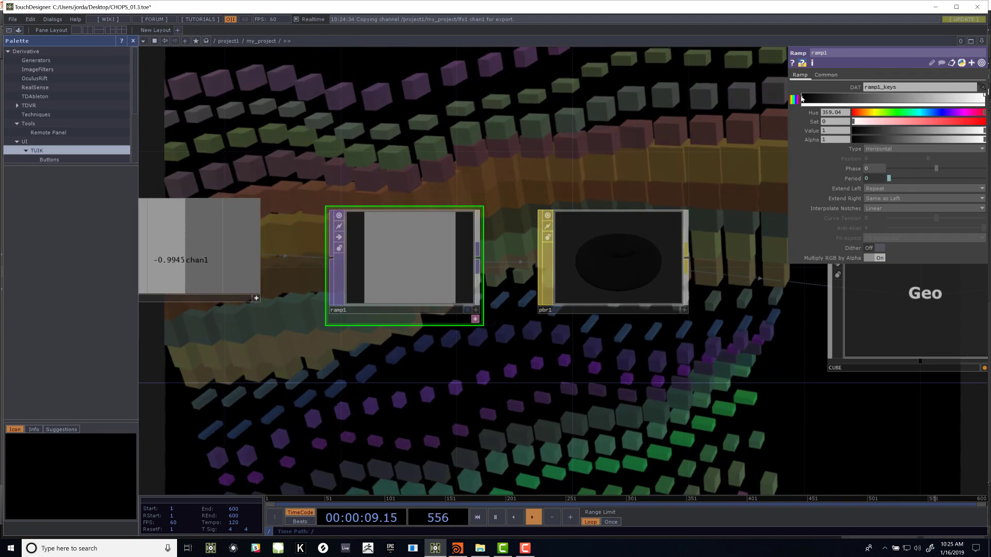
pyautogui.click(802, 96)
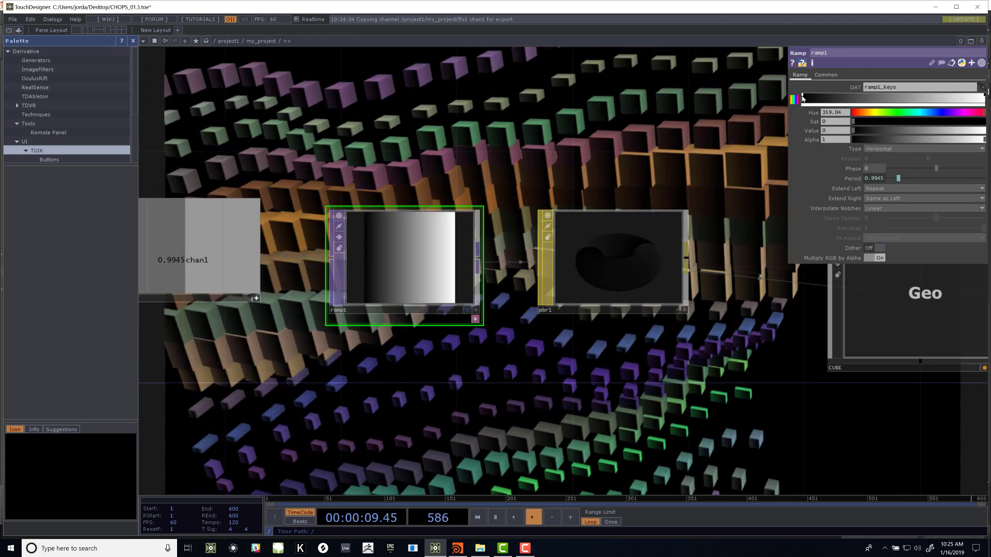
pyautogui.moveTo(901, 123); pyautogui.dragTo(972, 122)
pyautogui.click(983, 130)
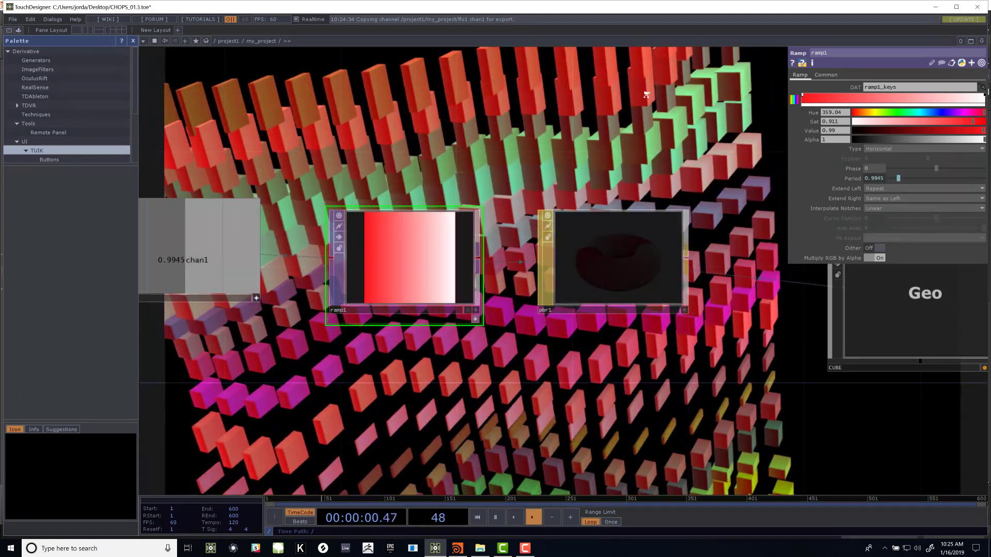
# Step: Recolor ramp1's end key to fully saturated cyan and add a near-white key around the middle of the gradient
pyautogui.scroll(-4, 651, 92)
pyautogui.moveTo(513, 129); pyautogui.dragTo(491, 189)
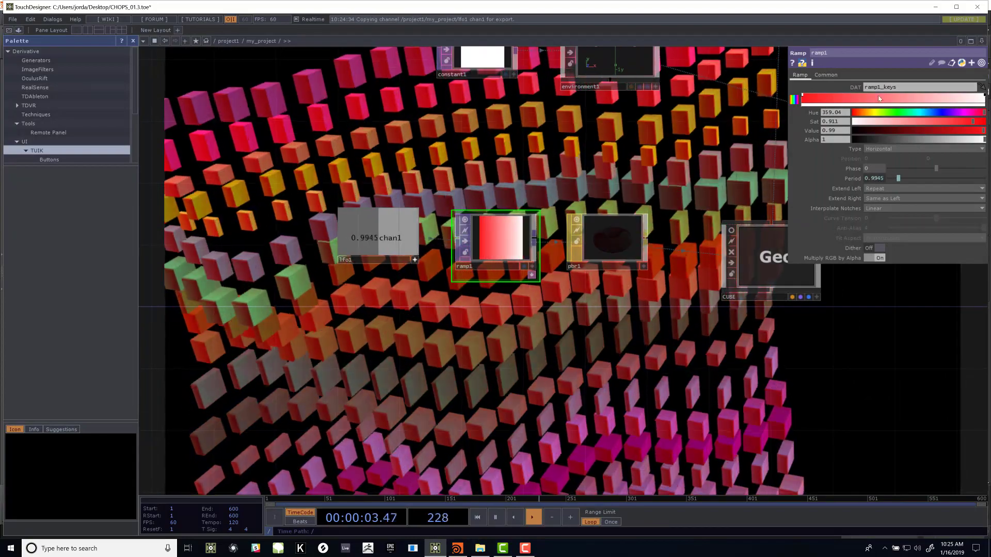
pyautogui.click(983, 99)
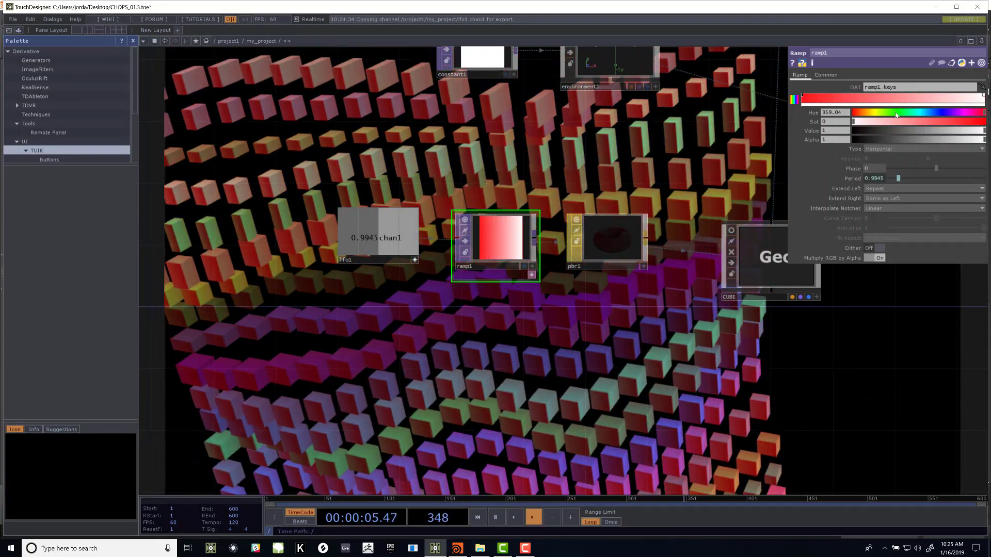
pyautogui.click(888, 114)
pyautogui.moveTo(937, 123); pyautogui.dragTo(986, 123)
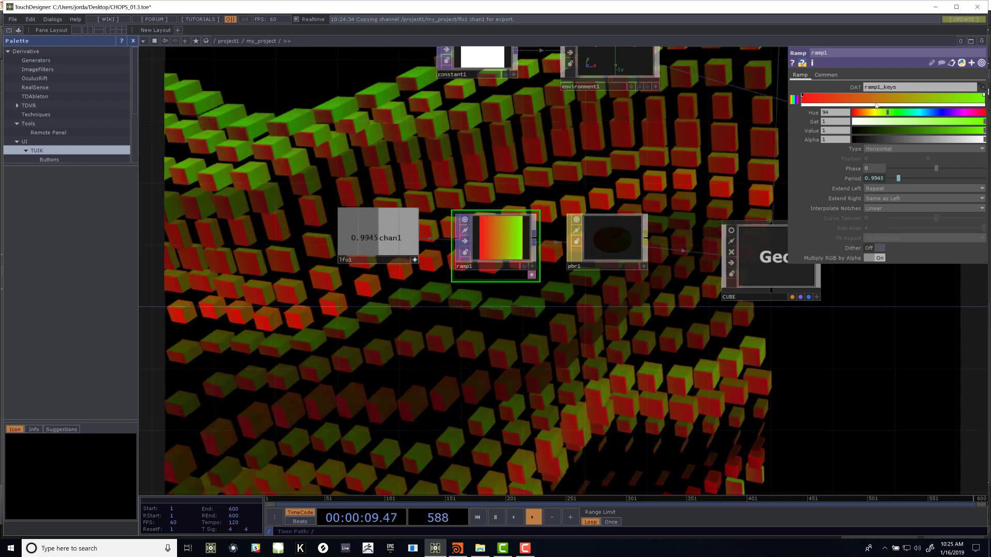
pyautogui.moveTo(889, 114); pyautogui.dragTo(915, 114)
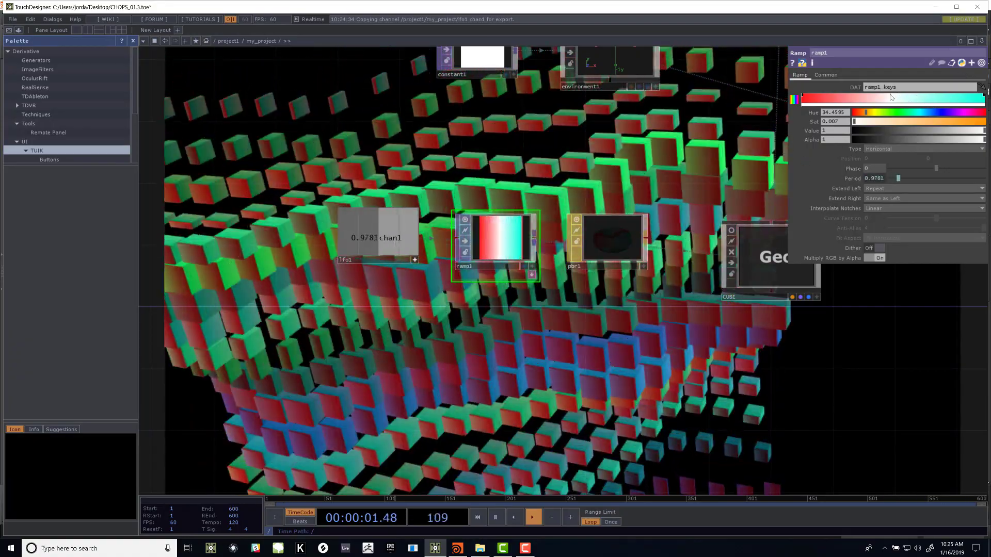
# Step: Try the Radial type on ramp1 and settle on Circular
pyautogui.scroll(-5, 330, 358)
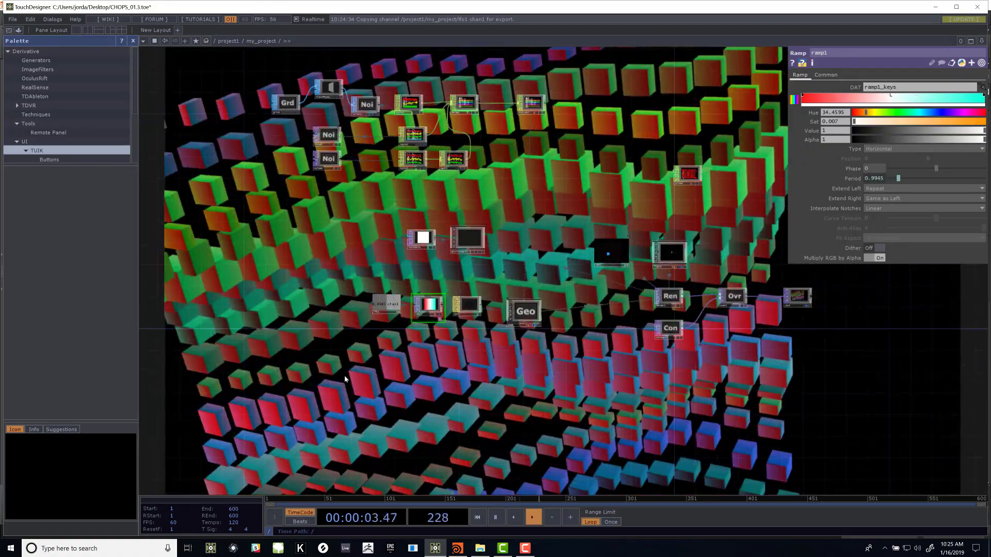
pyautogui.scroll(5, 434, 397)
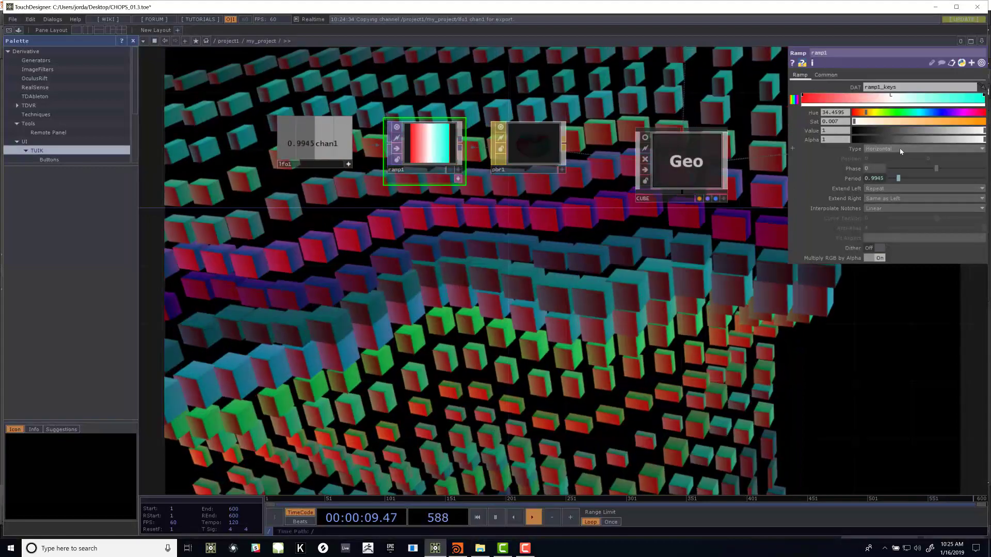
pyautogui.click(908, 149)
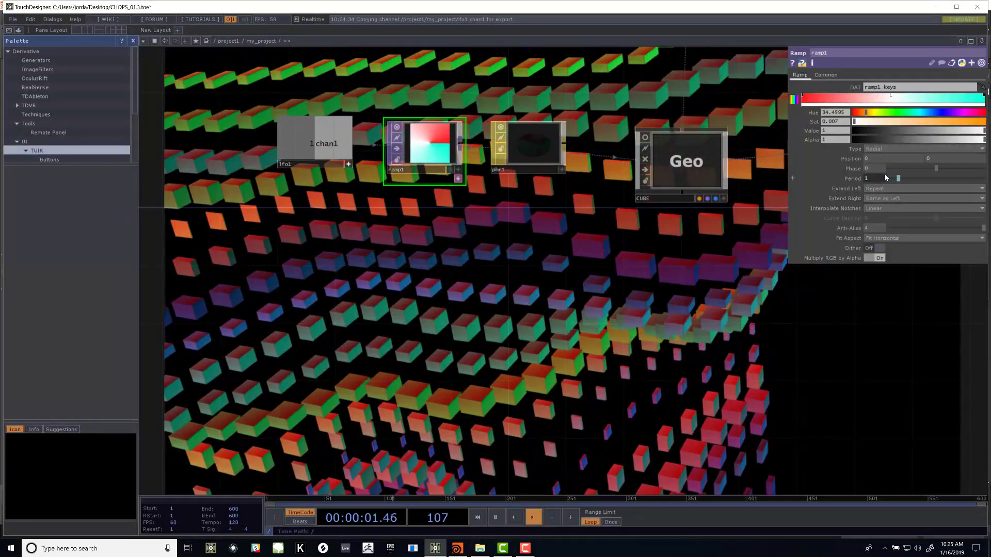
pyautogui.click(885, 173)
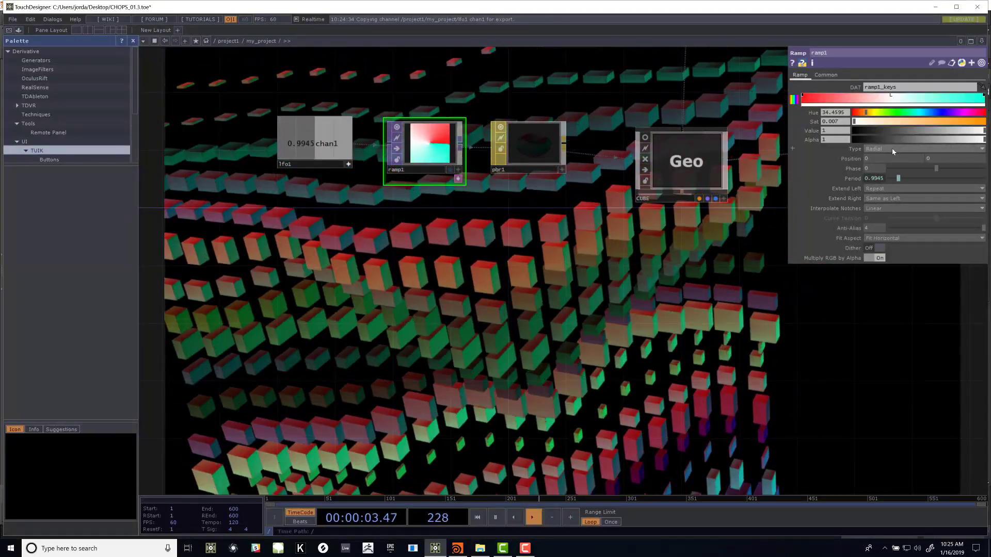
pyautogui.click(888, 148)
pyautogui.click(885, 181)
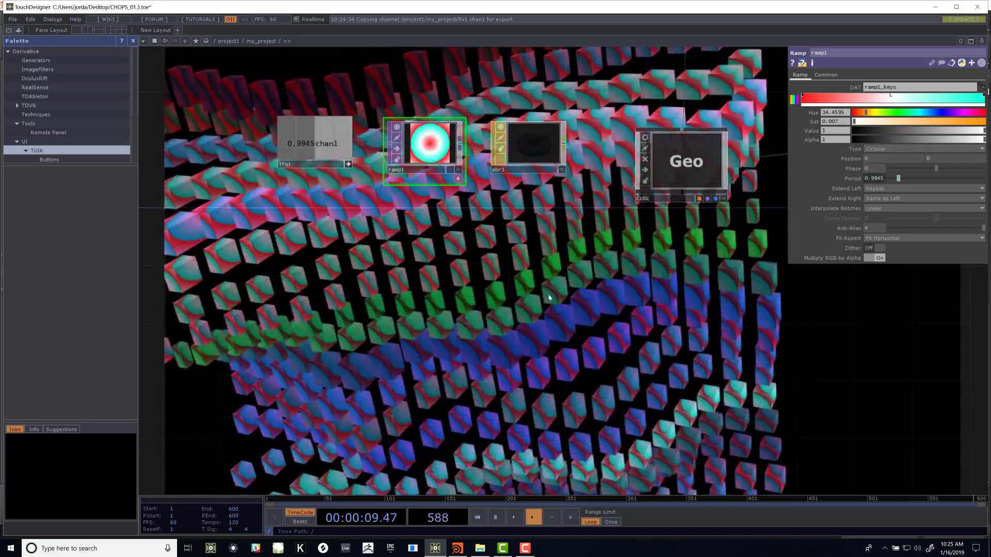
# Step: Look over the whole network and inspect the SOP to CHOP that converts noise1 for merge1
pyautogui.scroll(-4, 548, 295)
pyautogui.scroll(-2, 470, 323)
pyautogui.moveTo(607, 189); pyautogui.dragTo(533, 294)
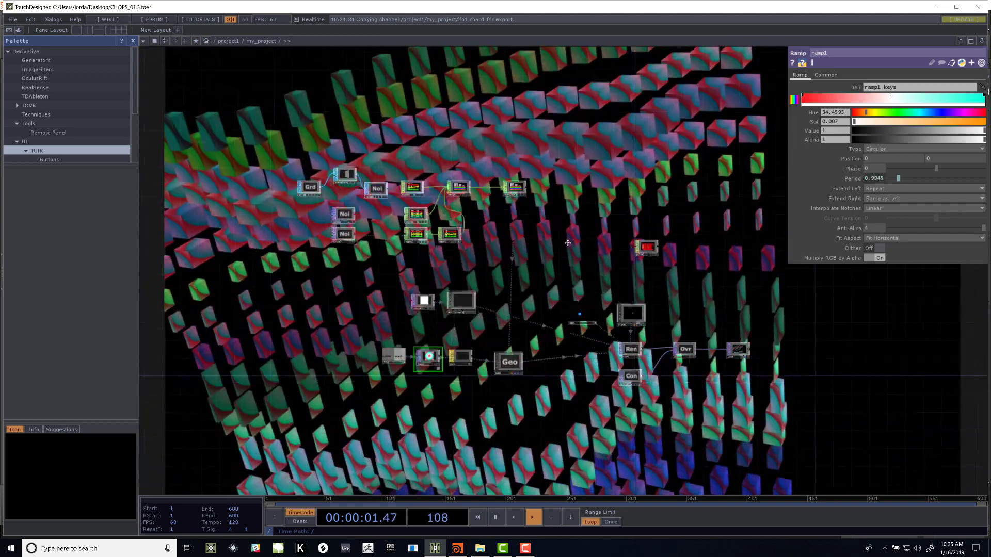
pyautogui.scroll(4, 524, 294)
pyautogui.scroll(1, 545, 234)
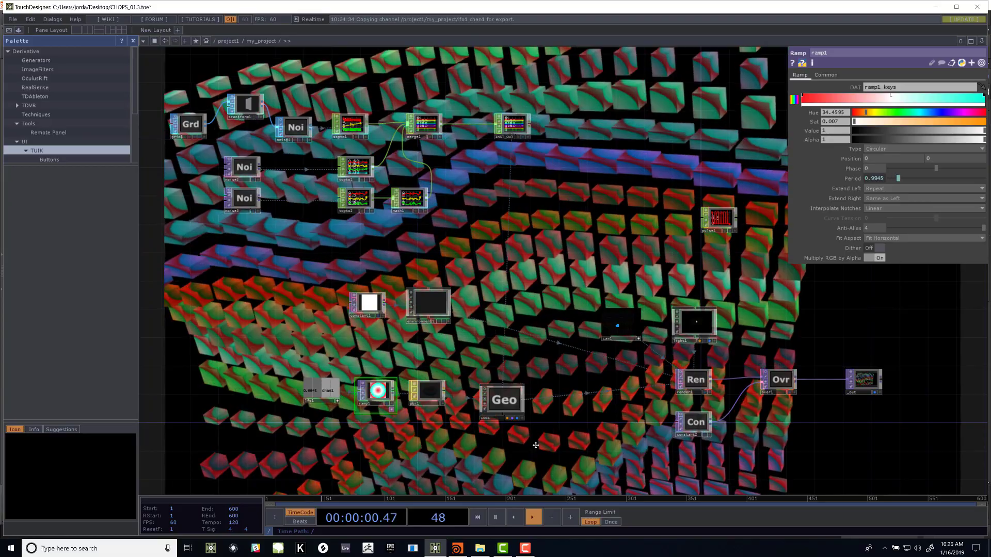
pyautogui.moveTo(566, 354); pyautogui.dragTo(583, 364)
pyautogui.scroll(3, 509, 172)
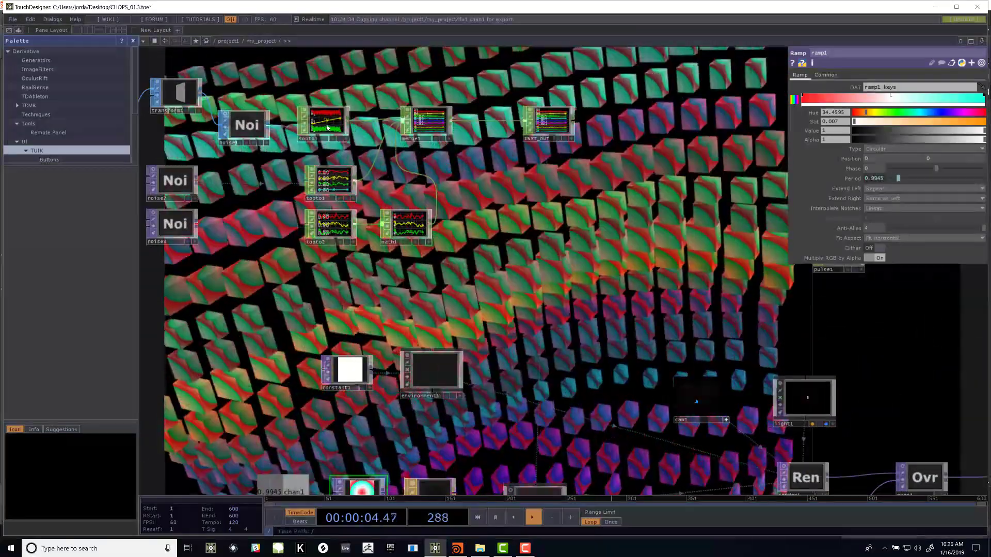
pyautogui.click(312, 124)
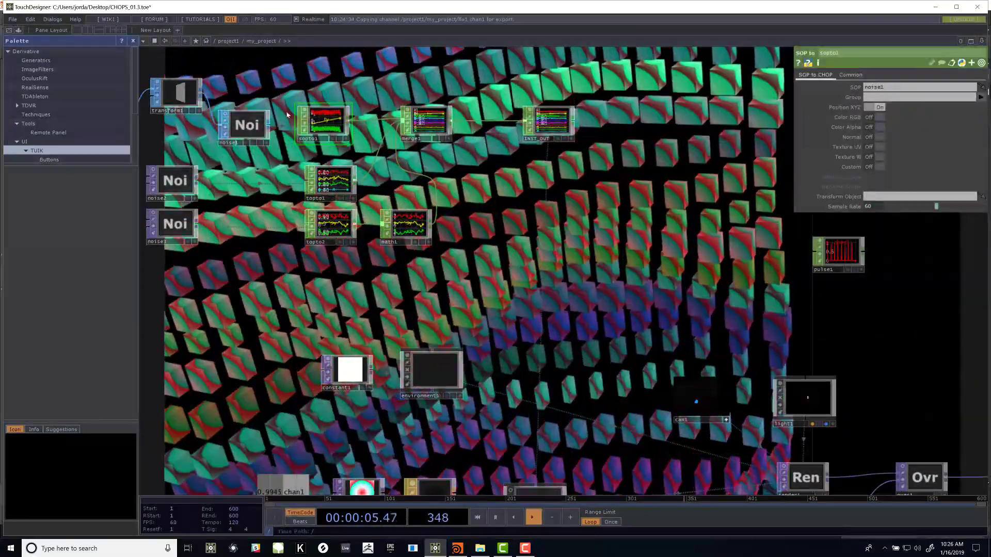
pyautogui.scroll(3, 359, 130)
pyautogui.scroll(1, 358, 130)
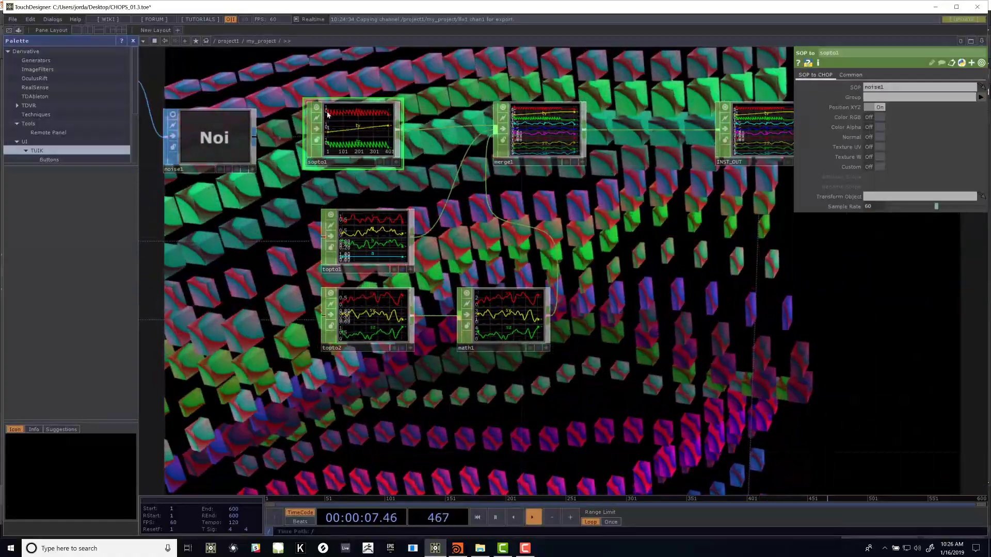
pyautogui.scroll(-7, 329, 124)
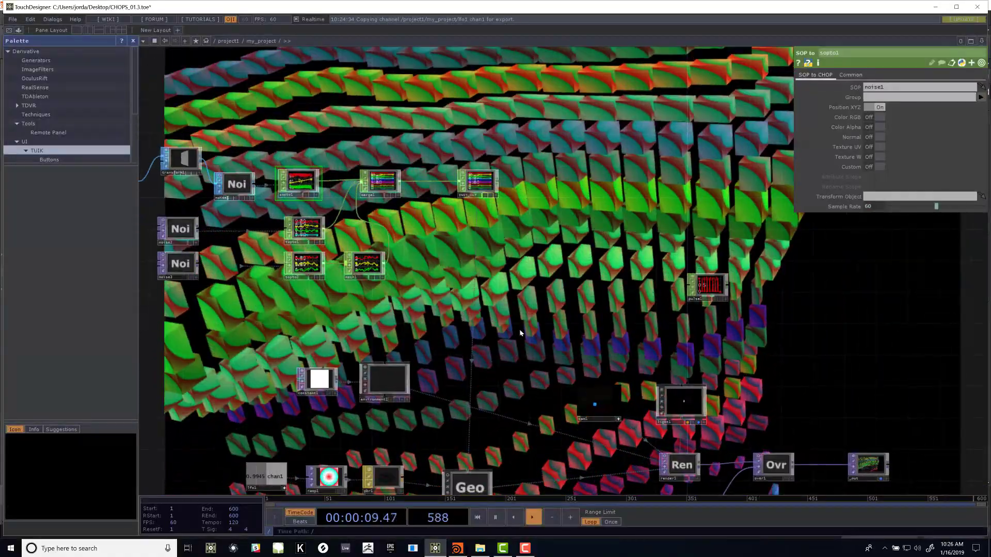
pyautogui.scroll(-5, 540, 233)
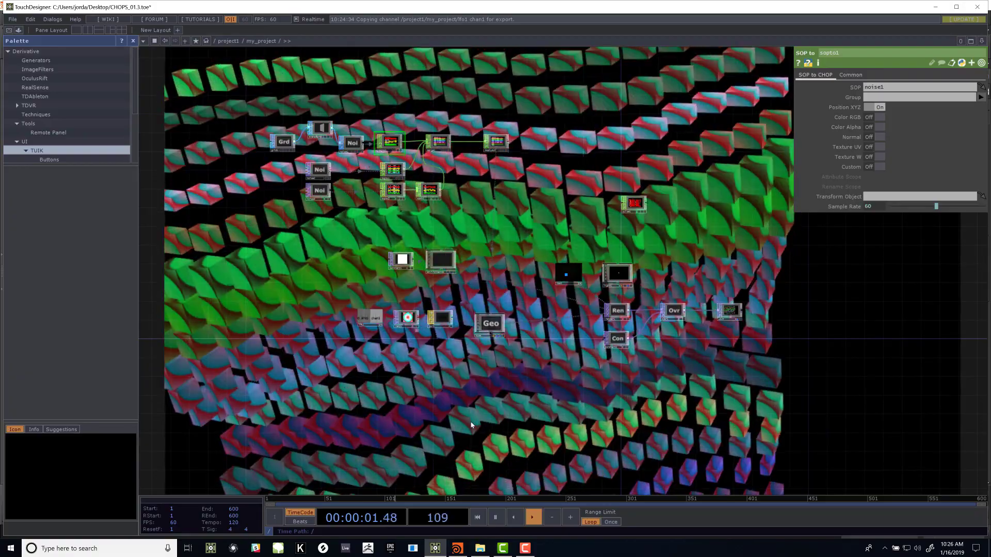
pyautogui.scroll(-6, 593, 413)
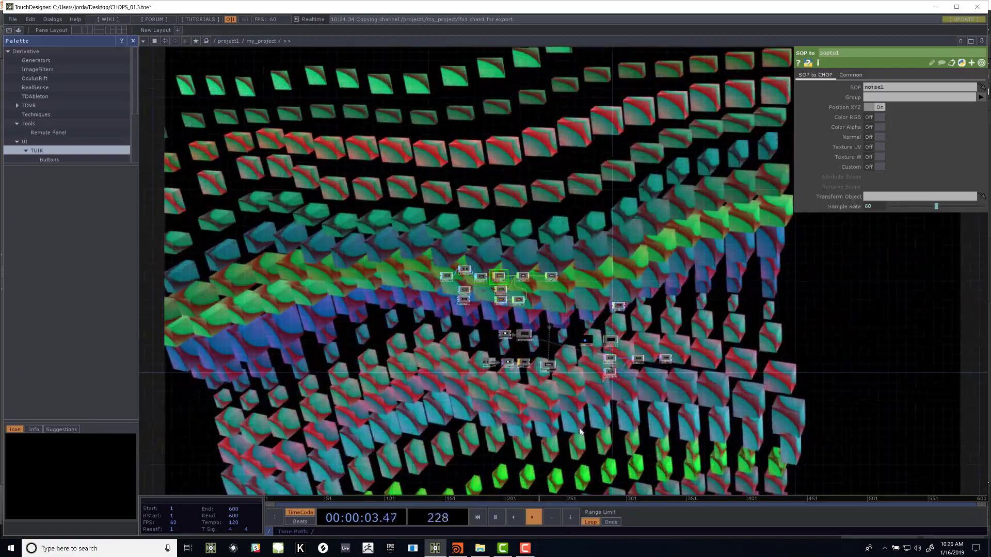